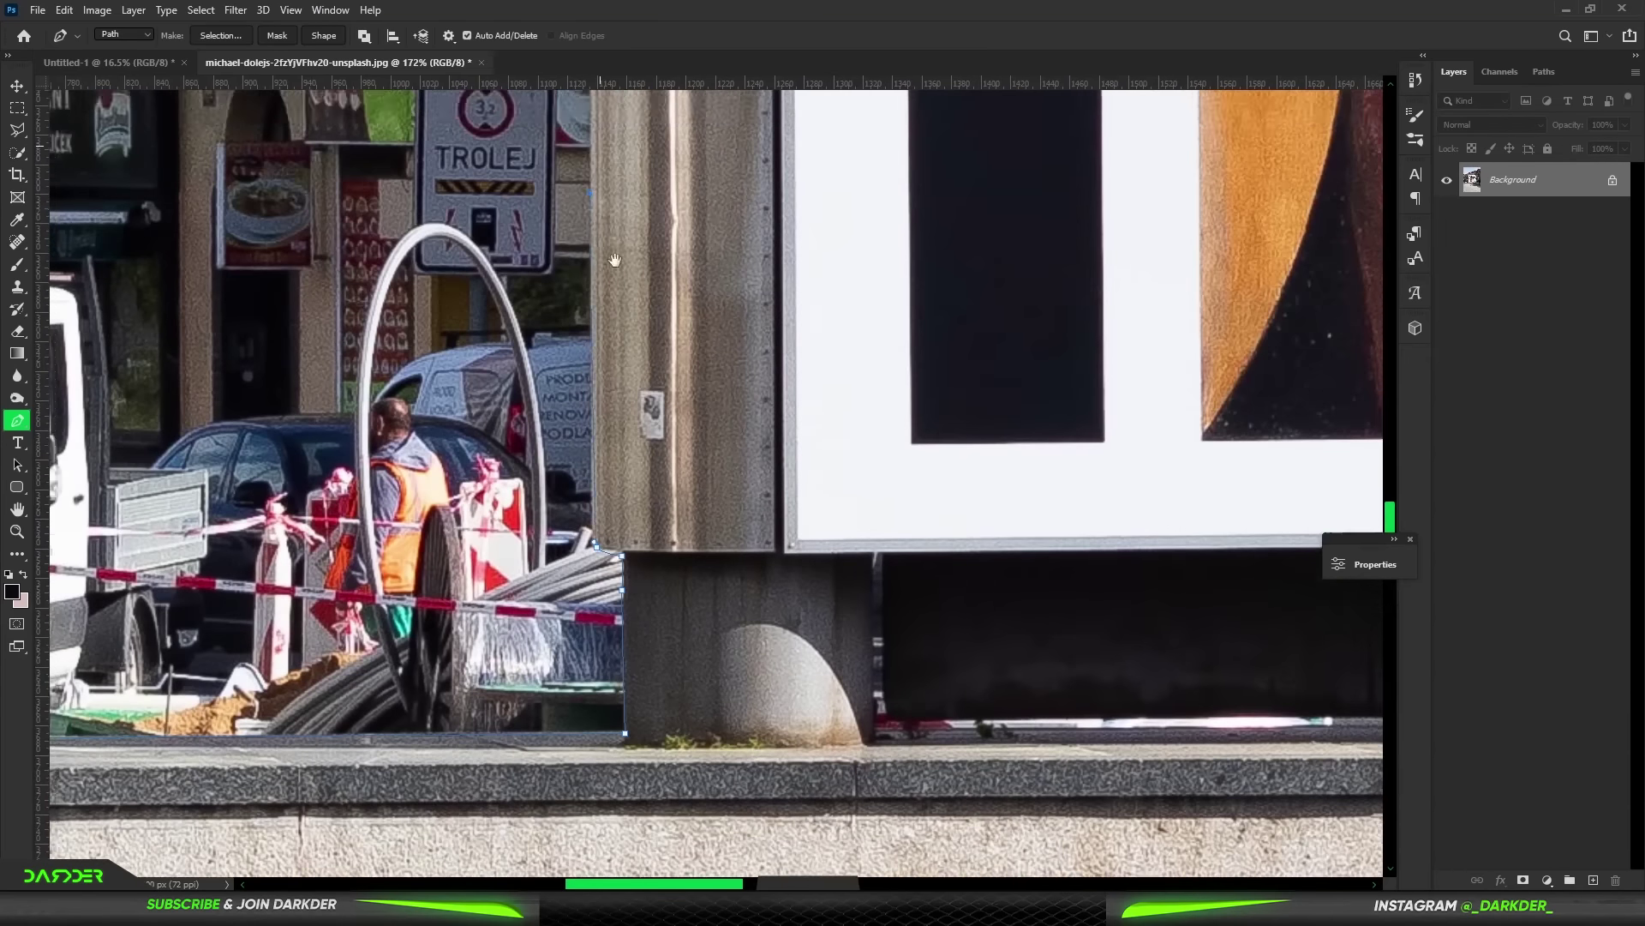
- Pan along the facade, pillar and low wall to finish the Pen outline
drag(615, 260, 673, 733)
drag(633, 478, 690, 656)
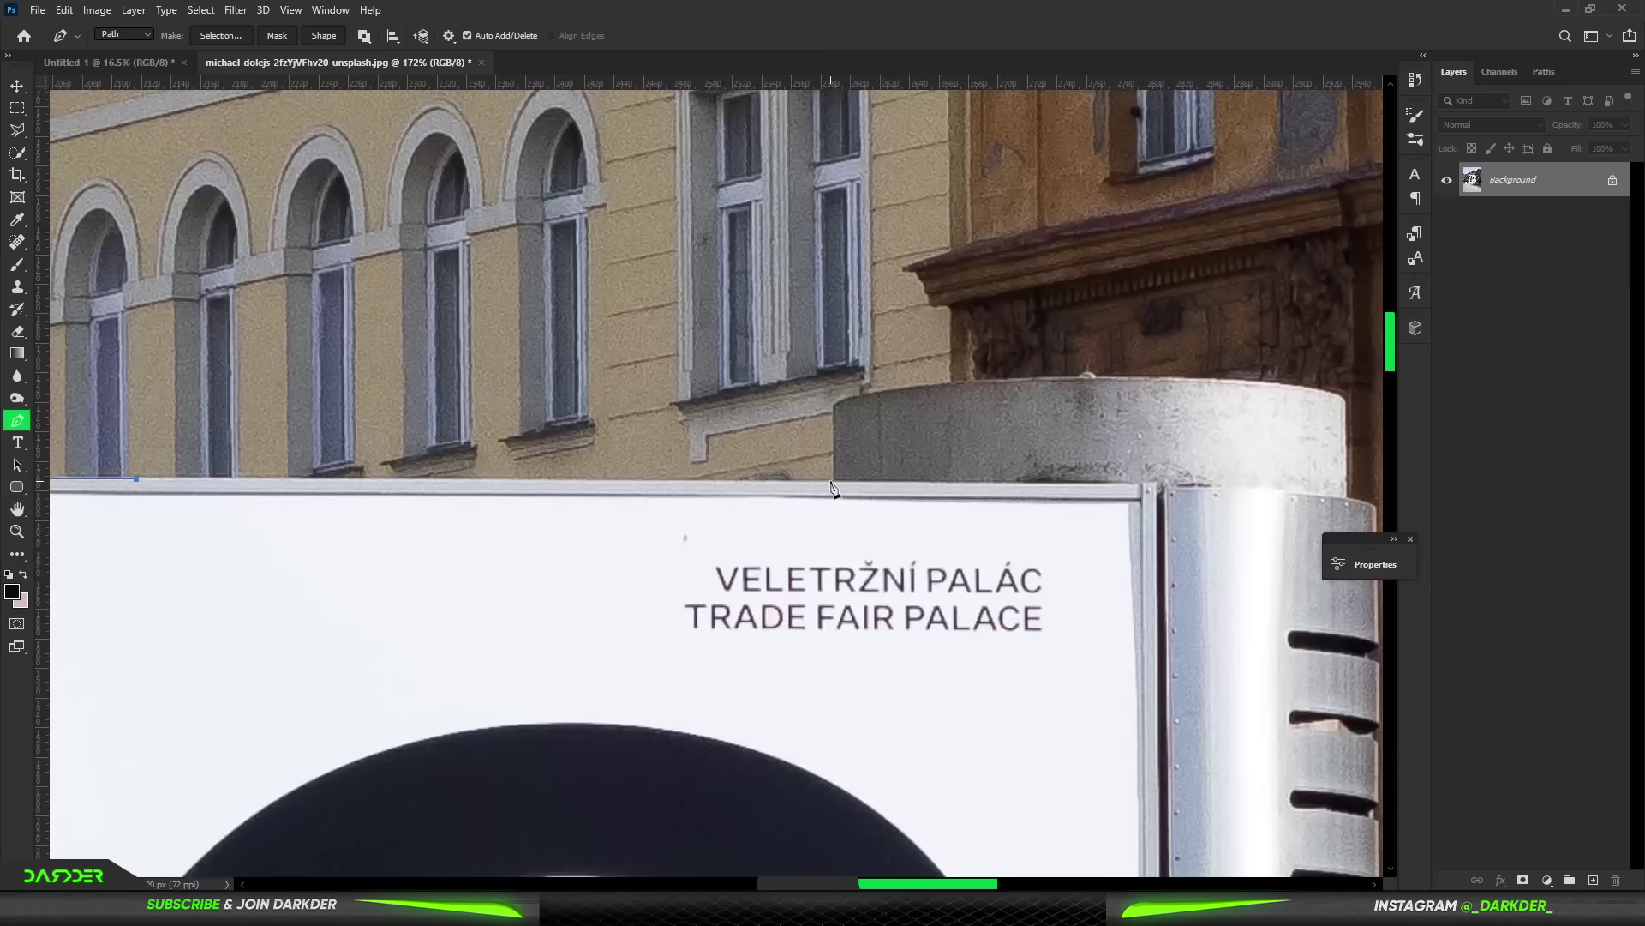
drag(1062, 395, 503, 283)
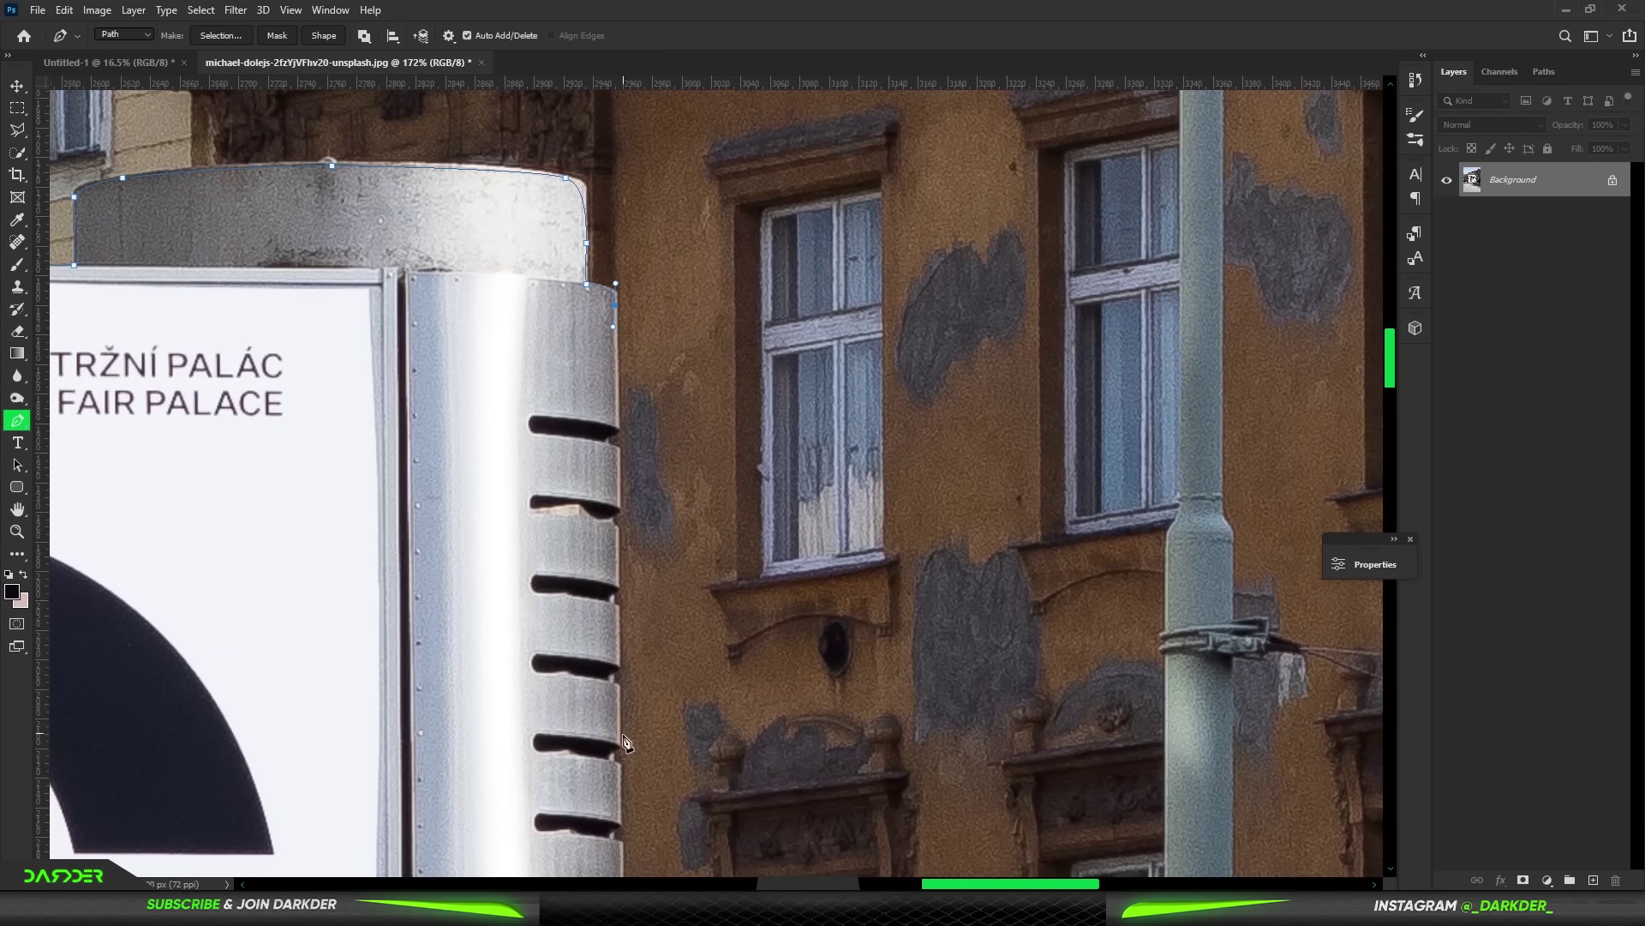
drag(624, 742, 903, 680)
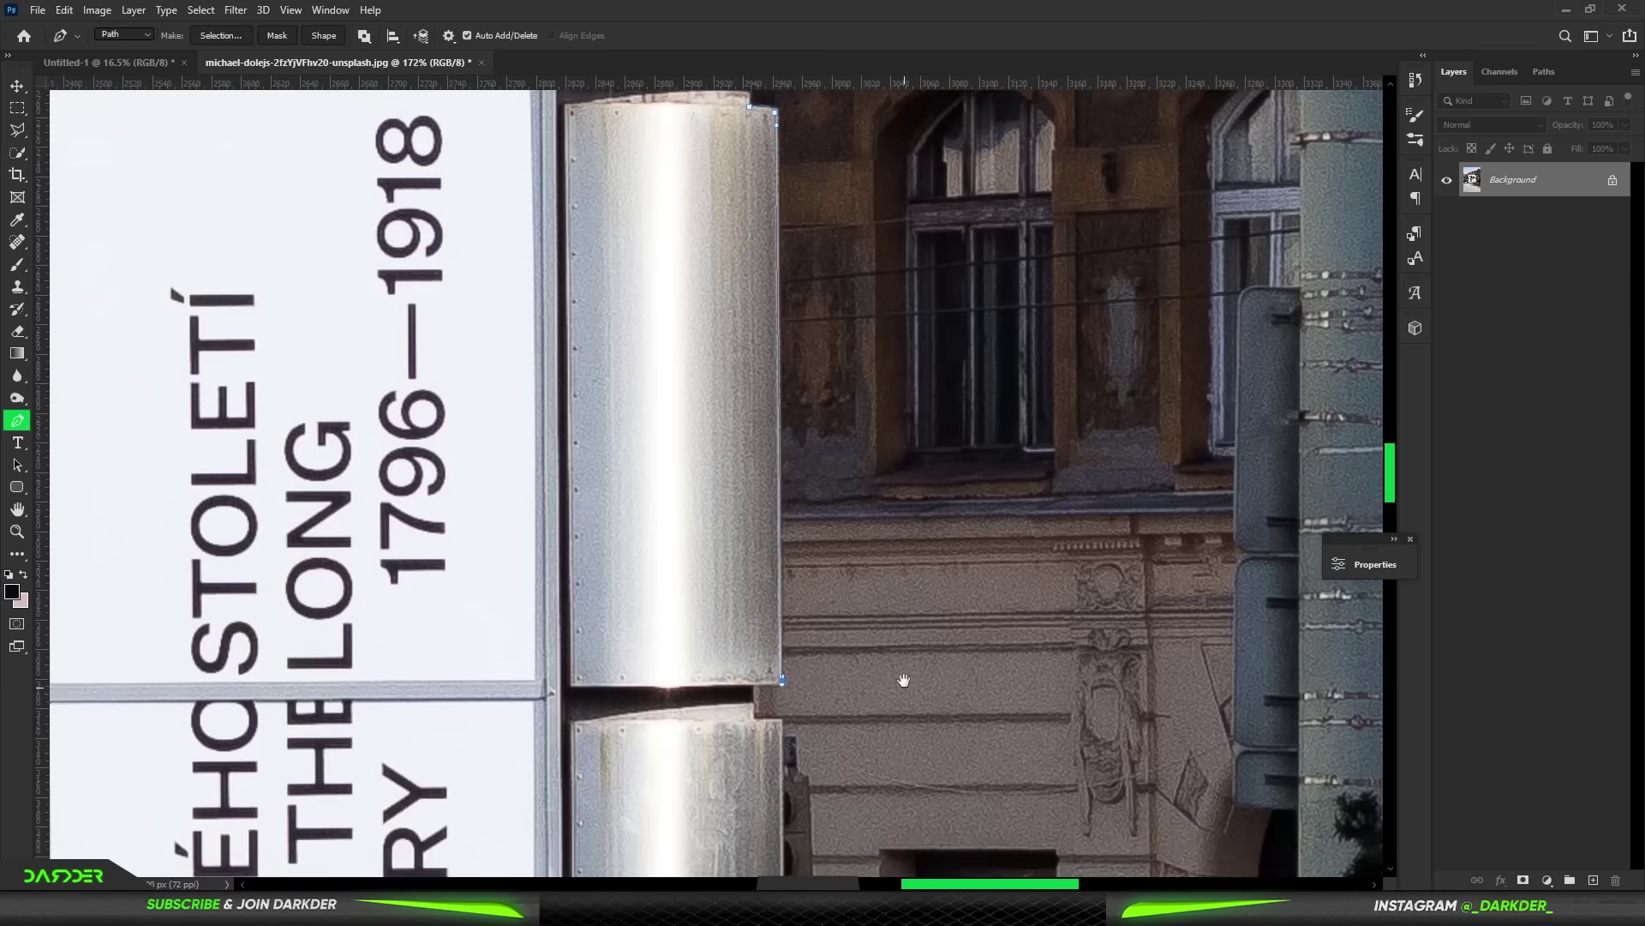
scroll(903, 680, down, 3)
scroll(772, 514, up, 2)
drag(771, 514, 633, 315)
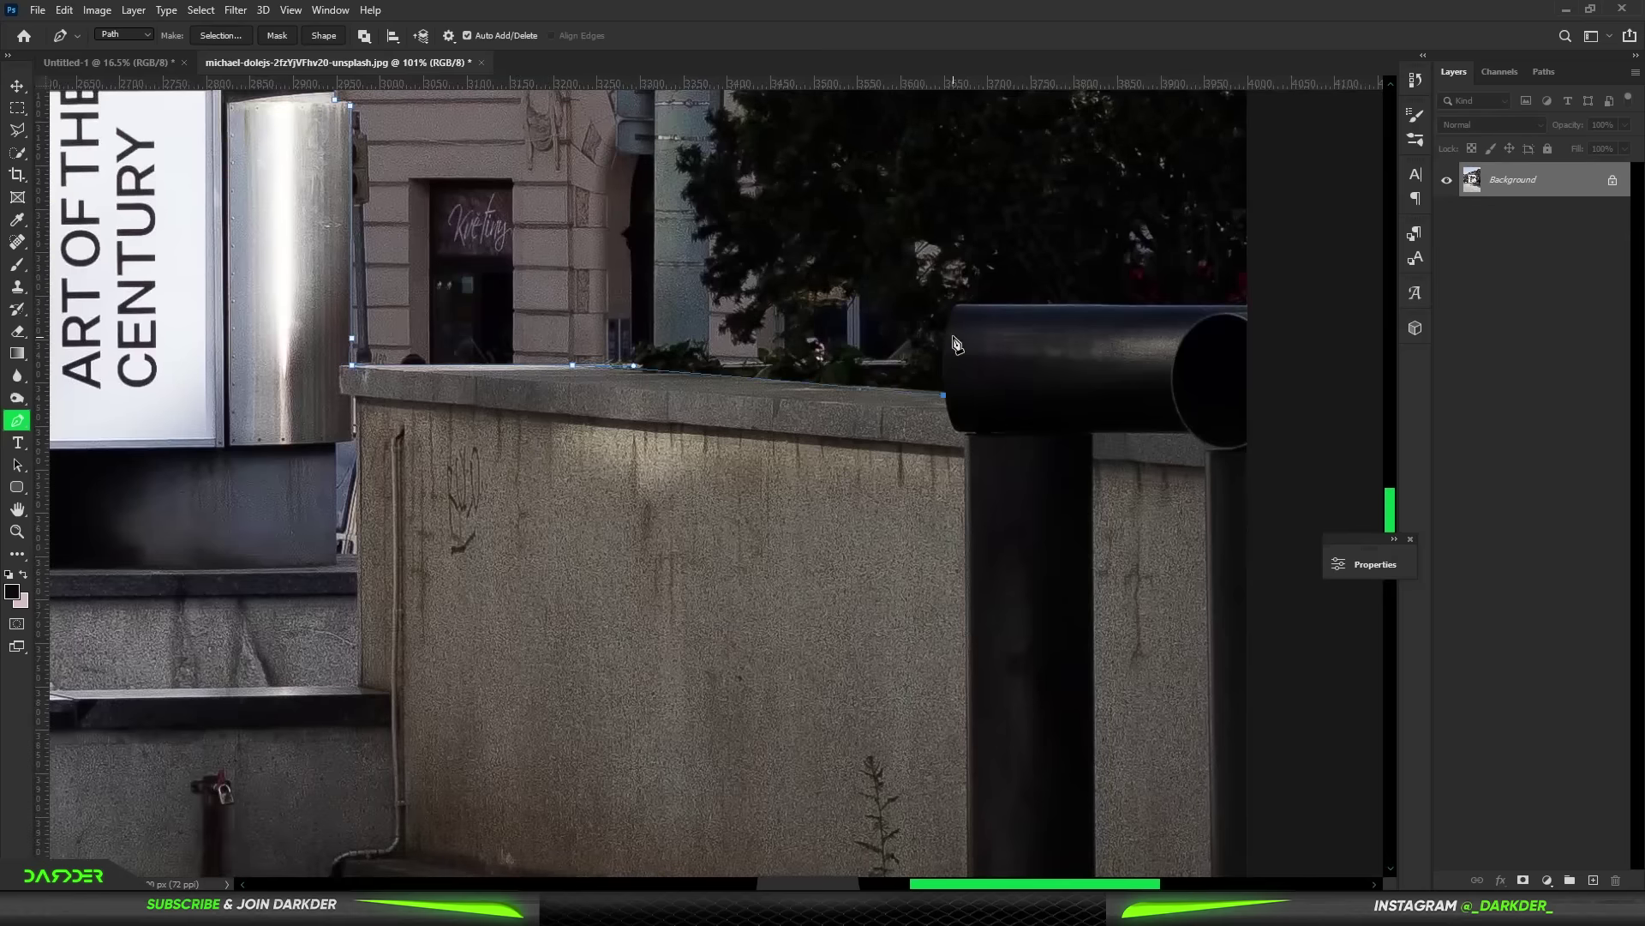
- Close the path, make a 2-pixel-feathered selection and drag the pillar cut-out into Untitled-1
click(967, 308)
key(ctrl+0)
click(221, 35)
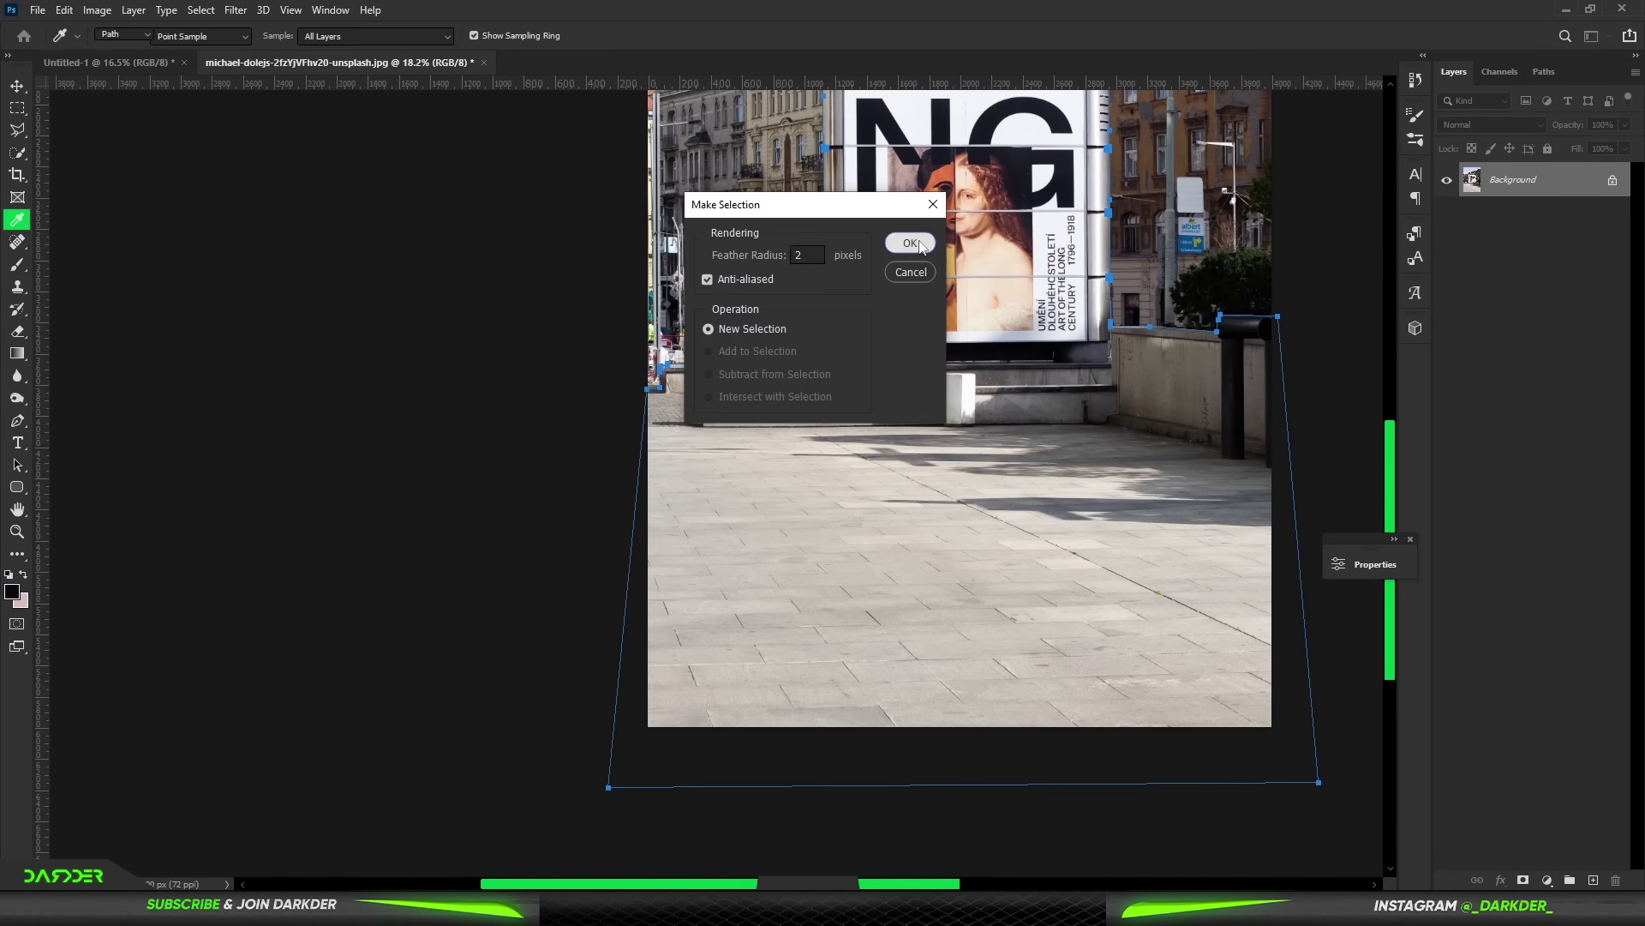
key(Return)
click(17, 86)
drag(943, 257, 688, 494)
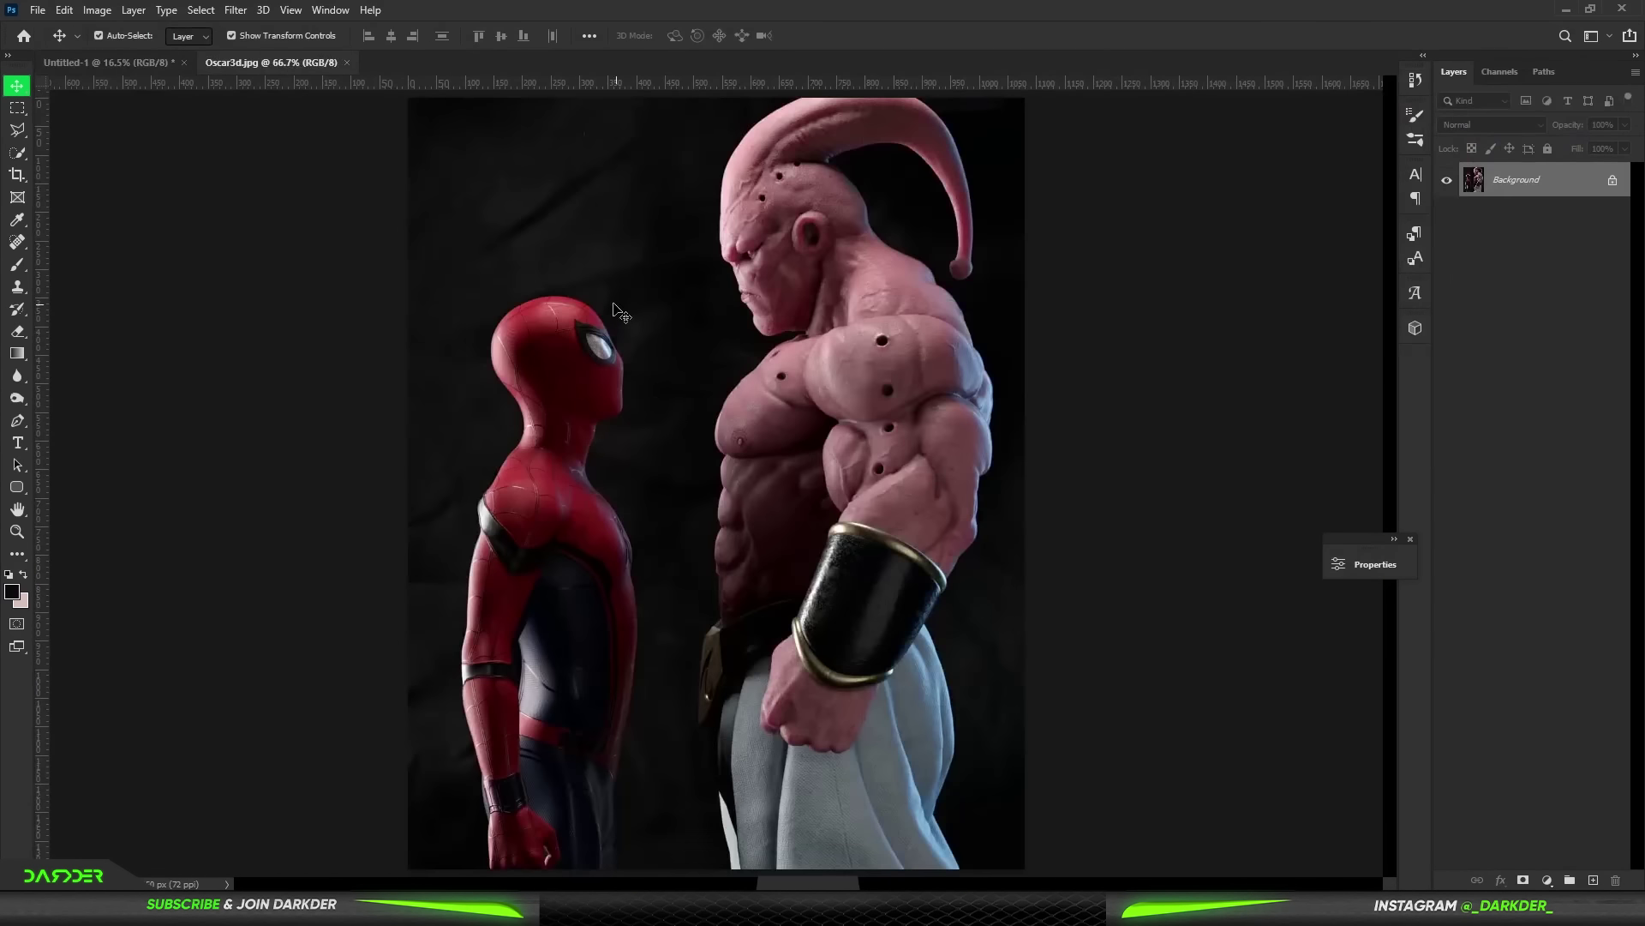
- Start a Pen path around Spider-Man along his forearm, upper arm and shoulder
click(18, 420)
scroll(548, 771, up, 3)
scroll(583, 703, up, 3)
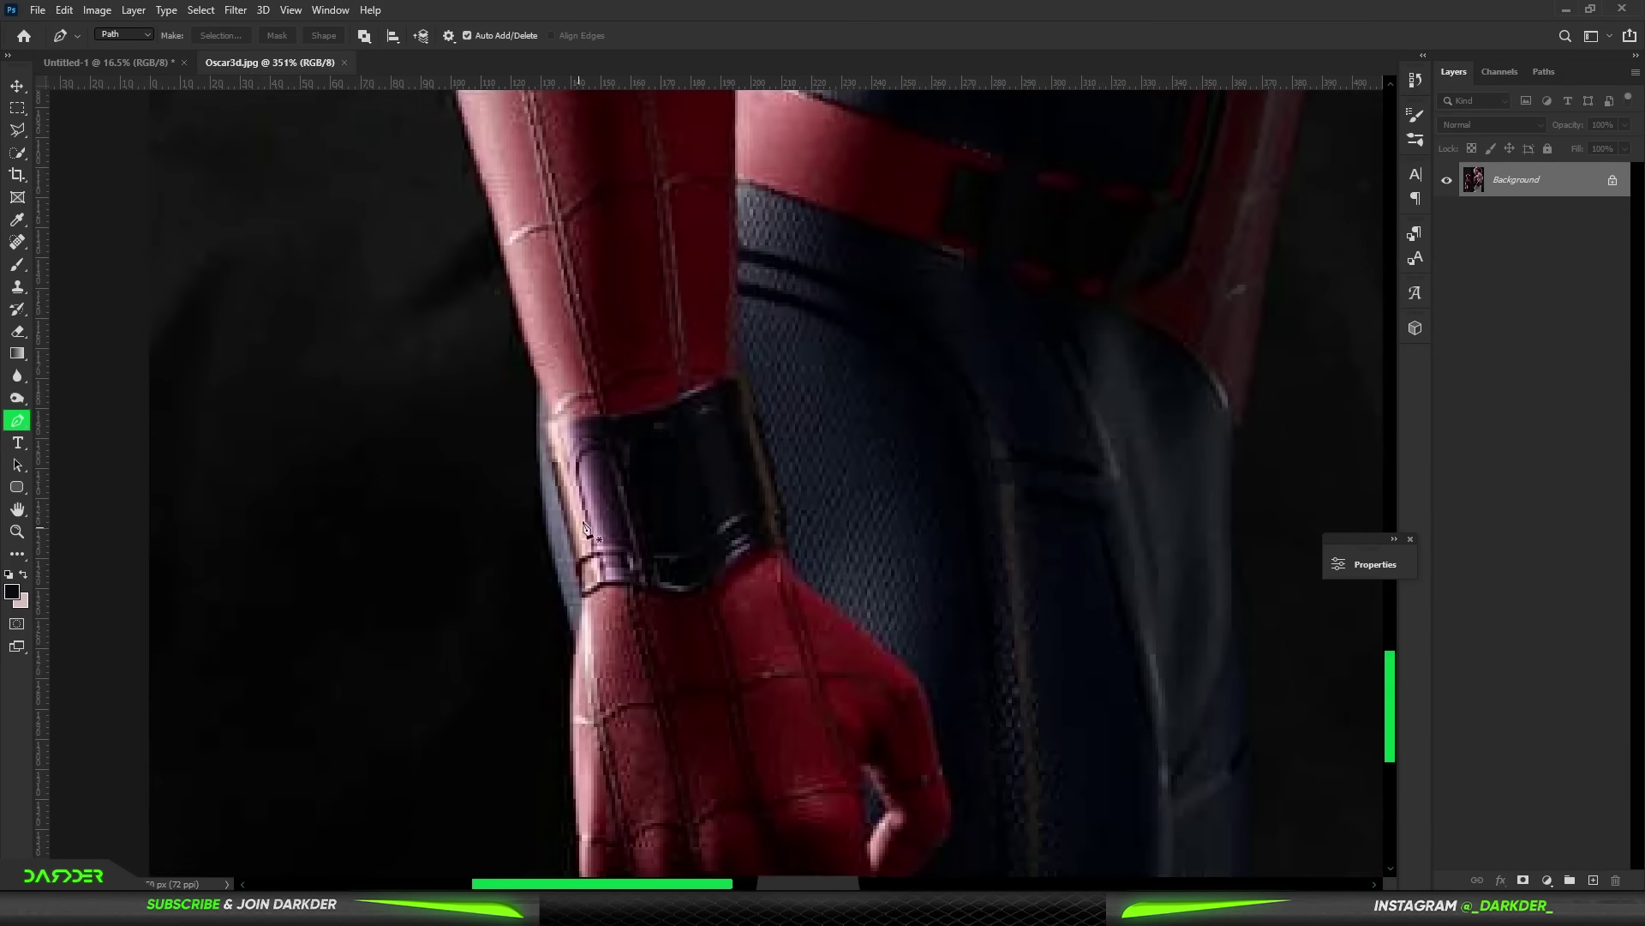
scroll(598, 666, up, 2)
scroll(587, 407, up, 5)
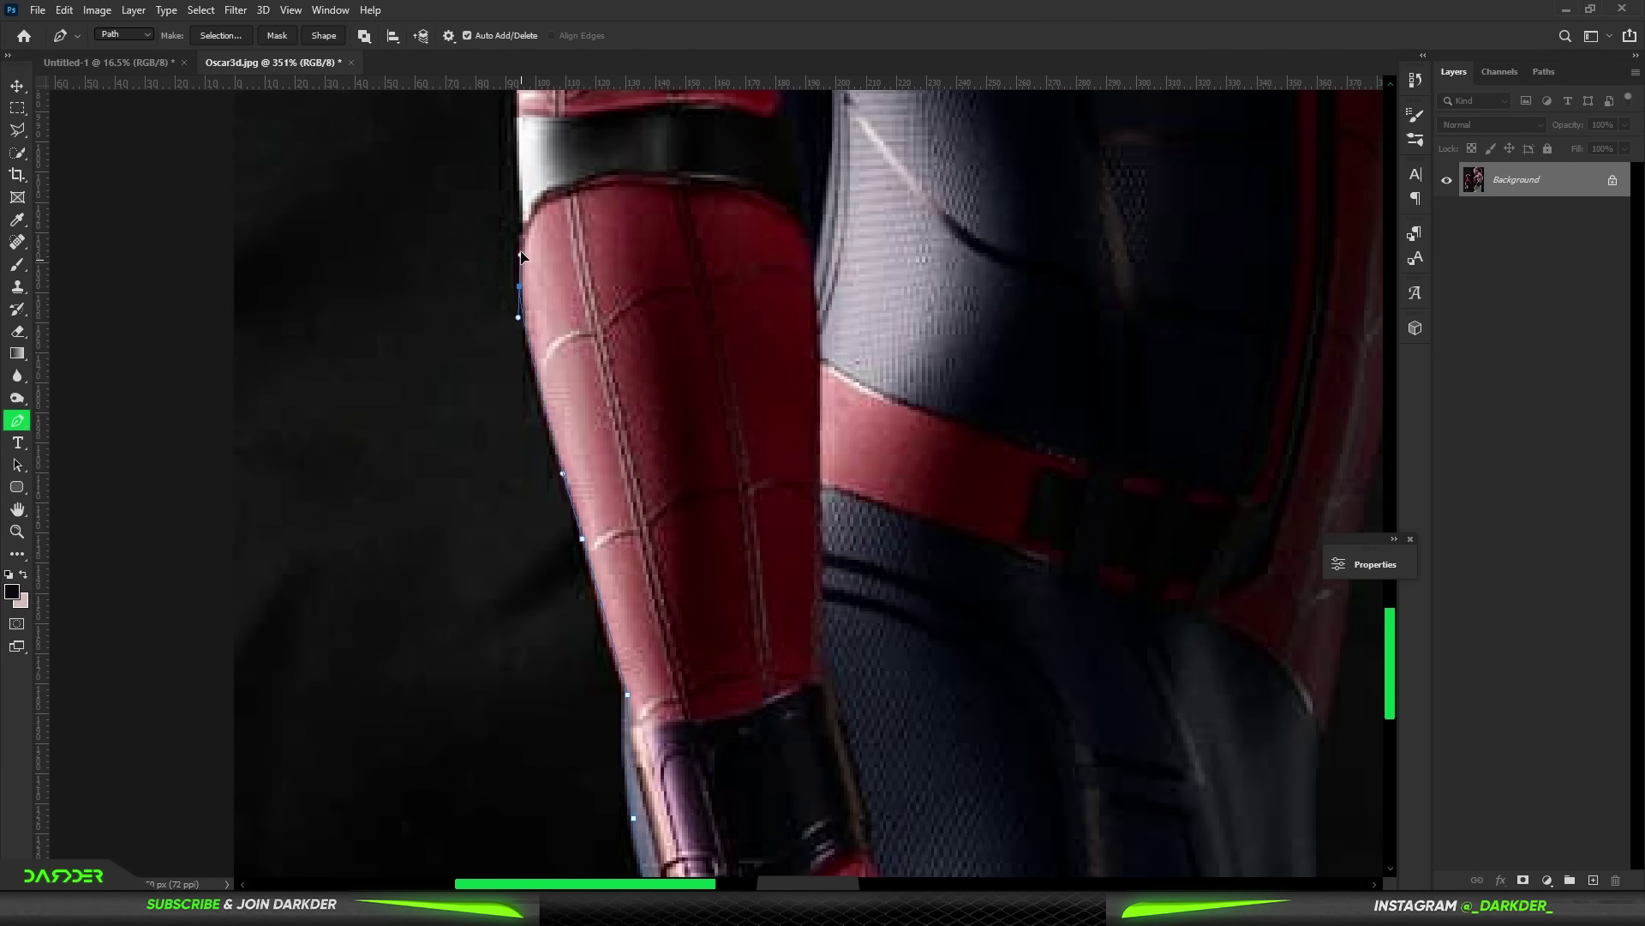
click(518, 691)
click(545, 515)
scroll(551, 446, up, 5)
click(599, 464)
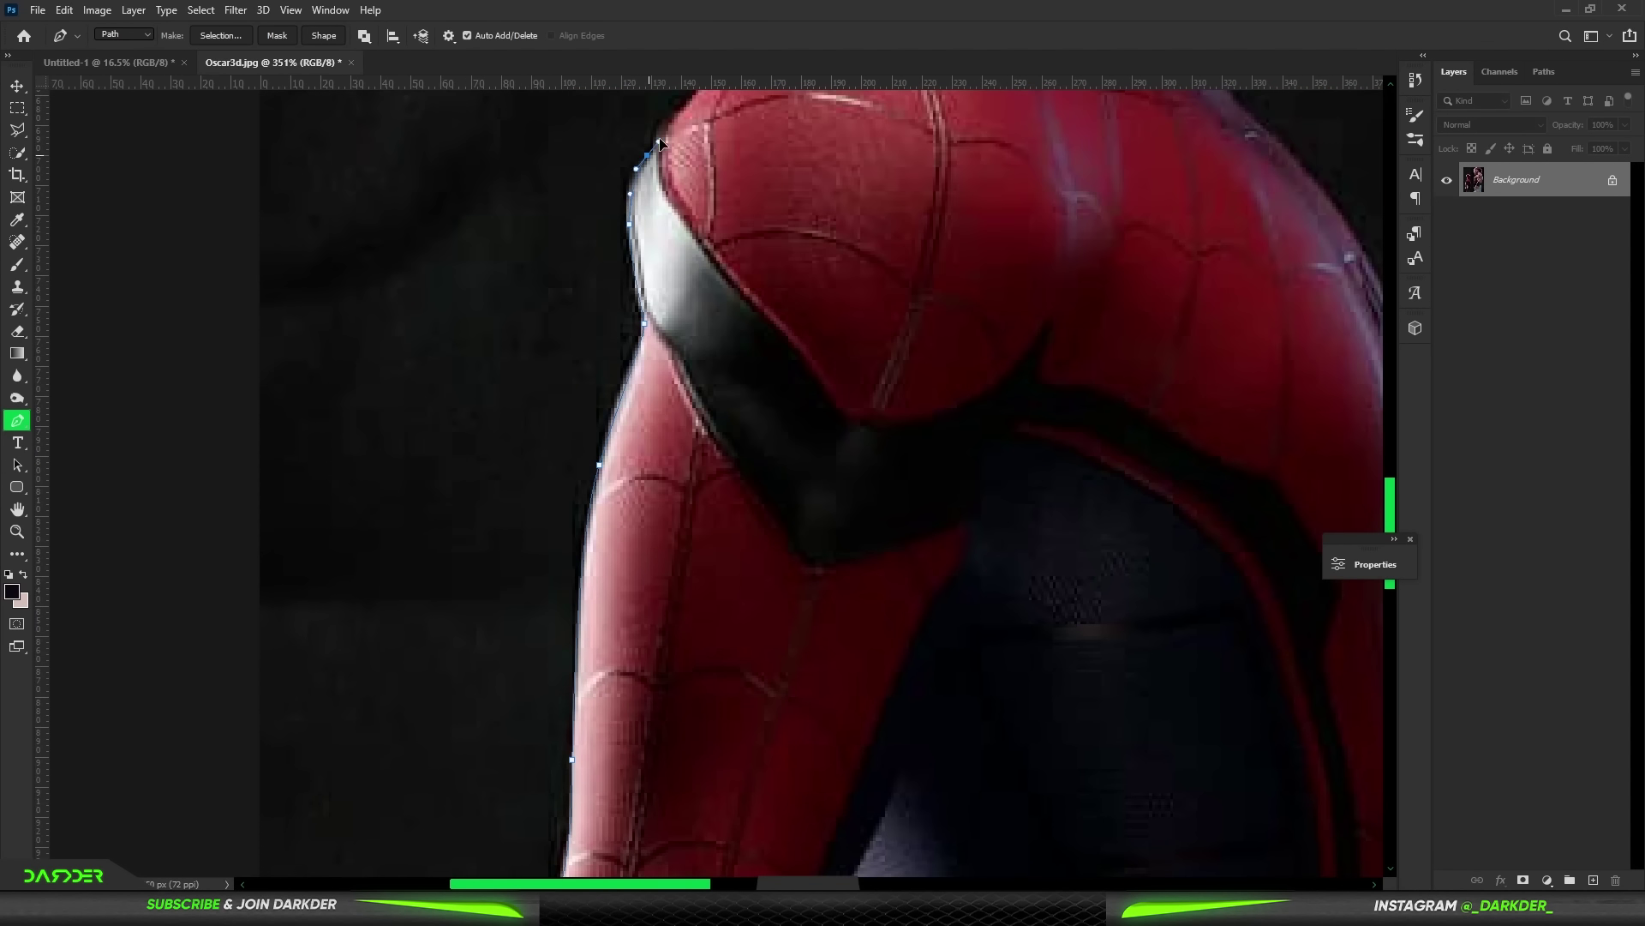
scroll(661, 143, up, 5)
click(652, 725)
click(707, 654)
scroll(769, 227, up, 5)
- Continue the outline over his head, mask and chin, closing it at the leg
click(639, 749)
click(625, 705)
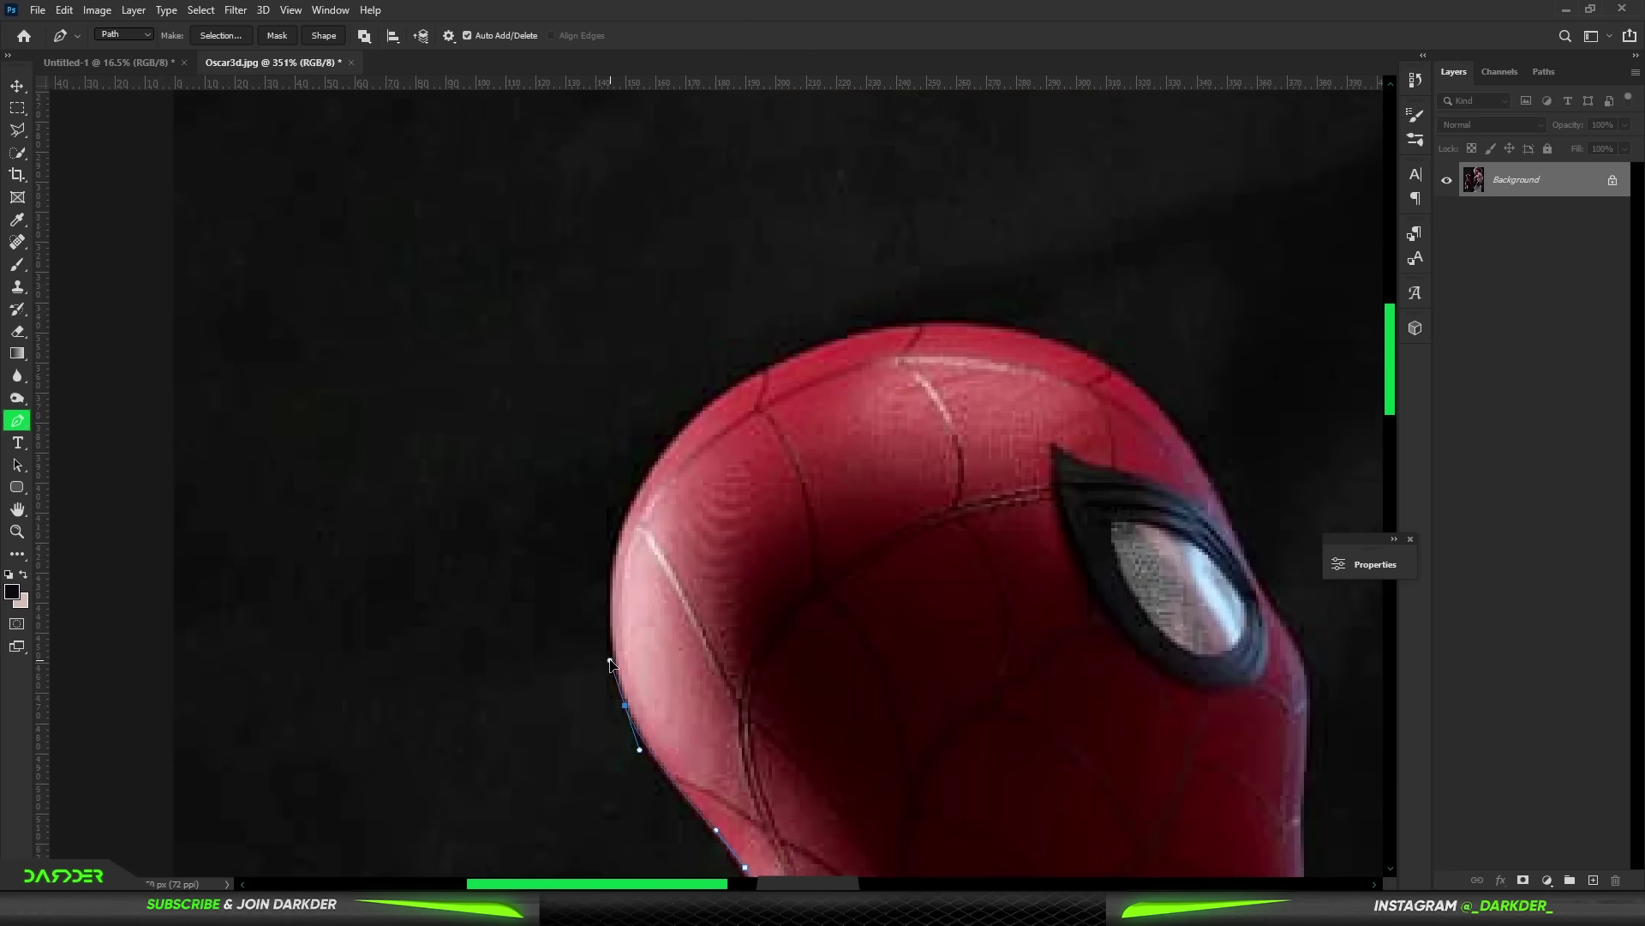
scroll(1219, 502, down, 5)
scroll(1218, 502, right, 5)
click(640, 194)
click(656, 214)
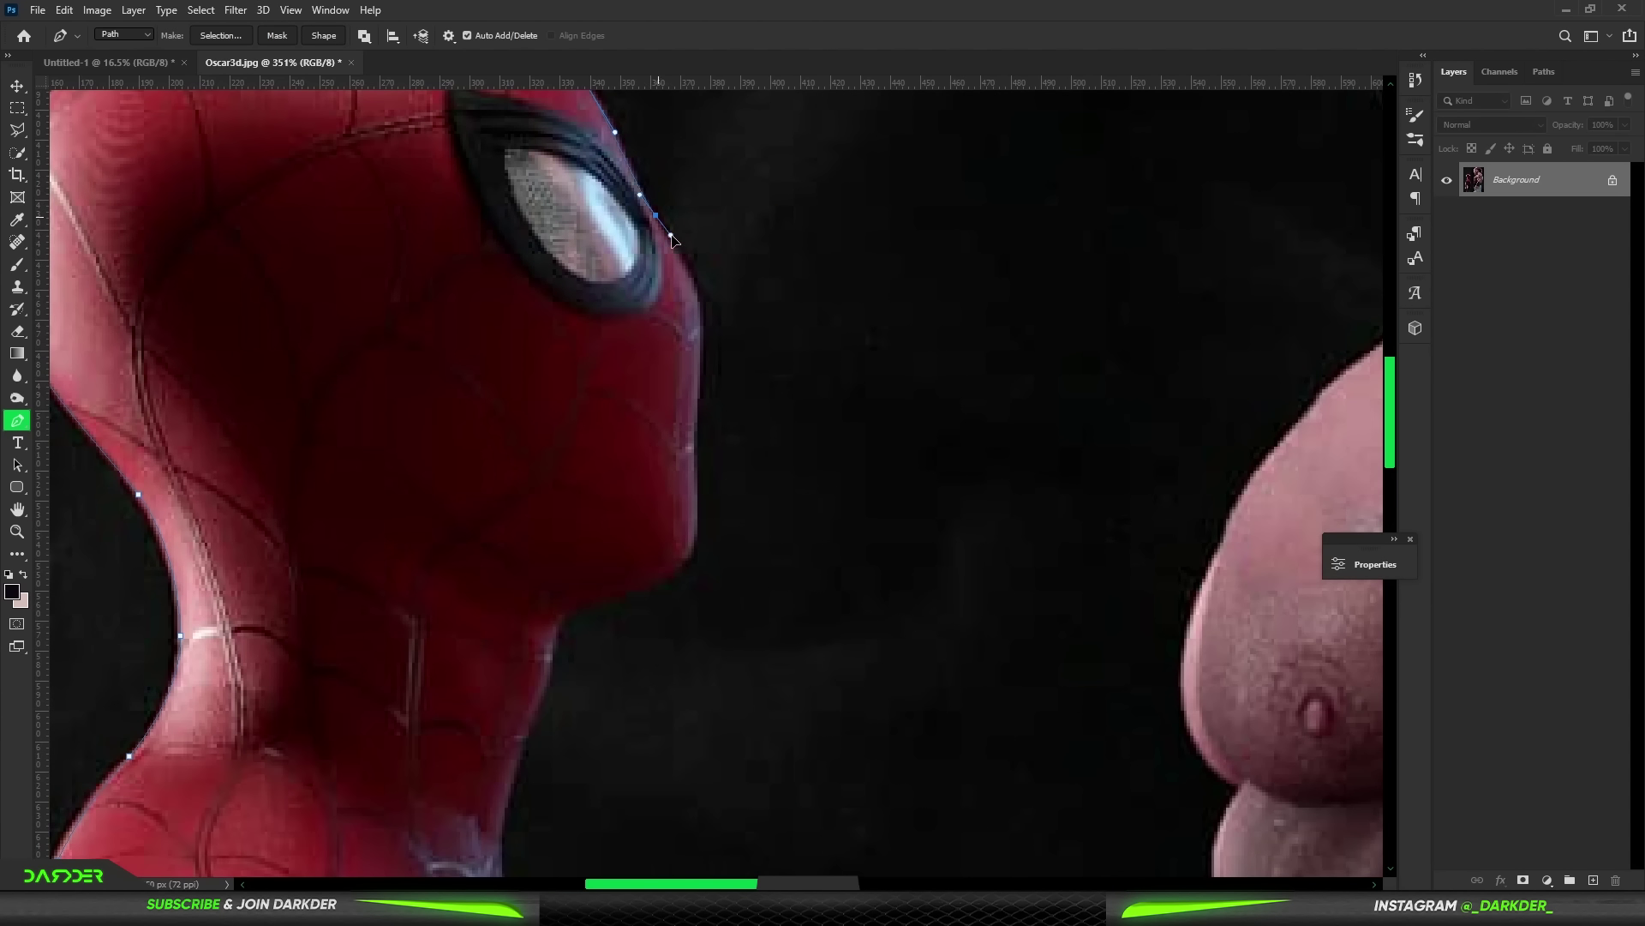
scroll(701, 474, up, 2)
click(694, 455)
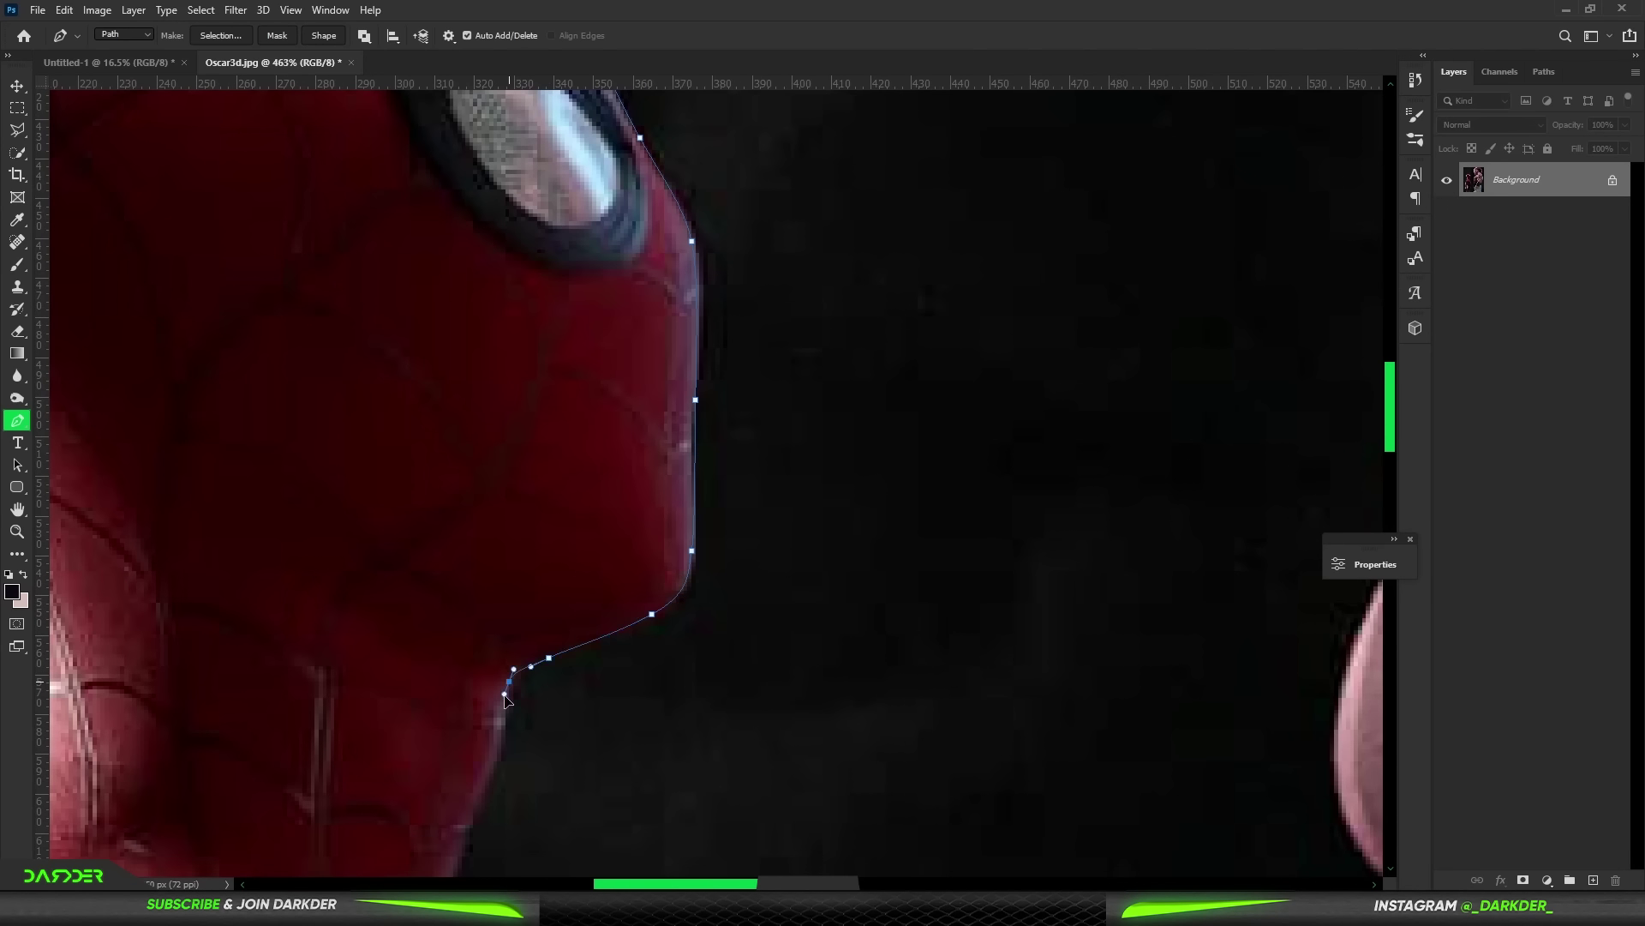
drag(505, 701, 808, 304)
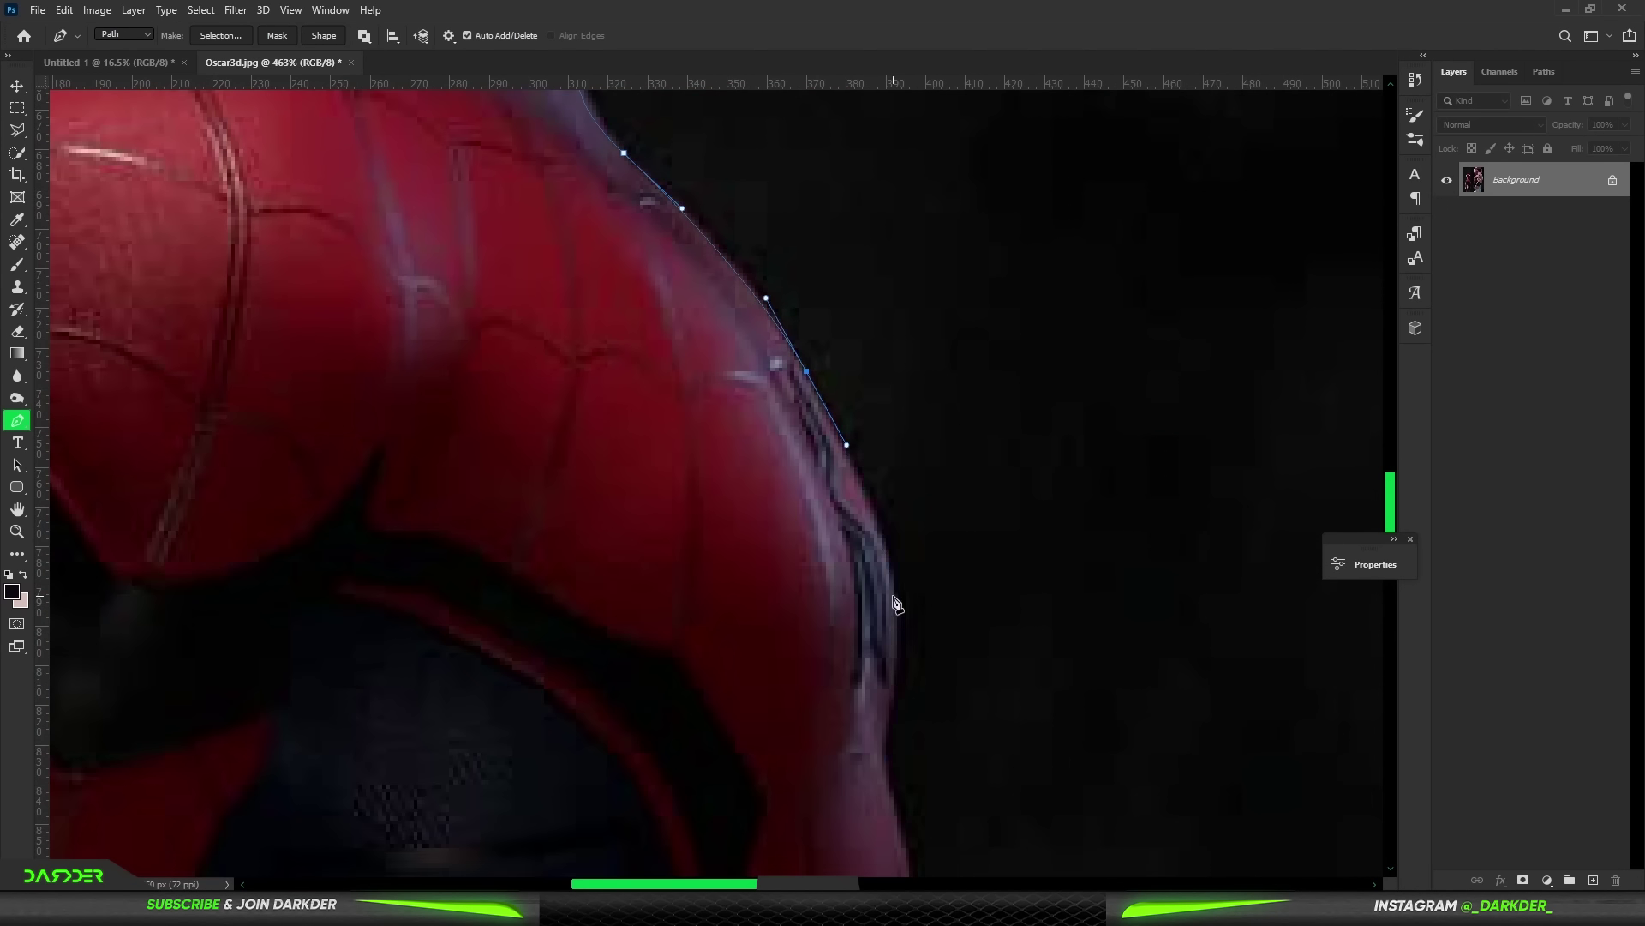
scroll(895, 603, down, 3)
click(999, 521)
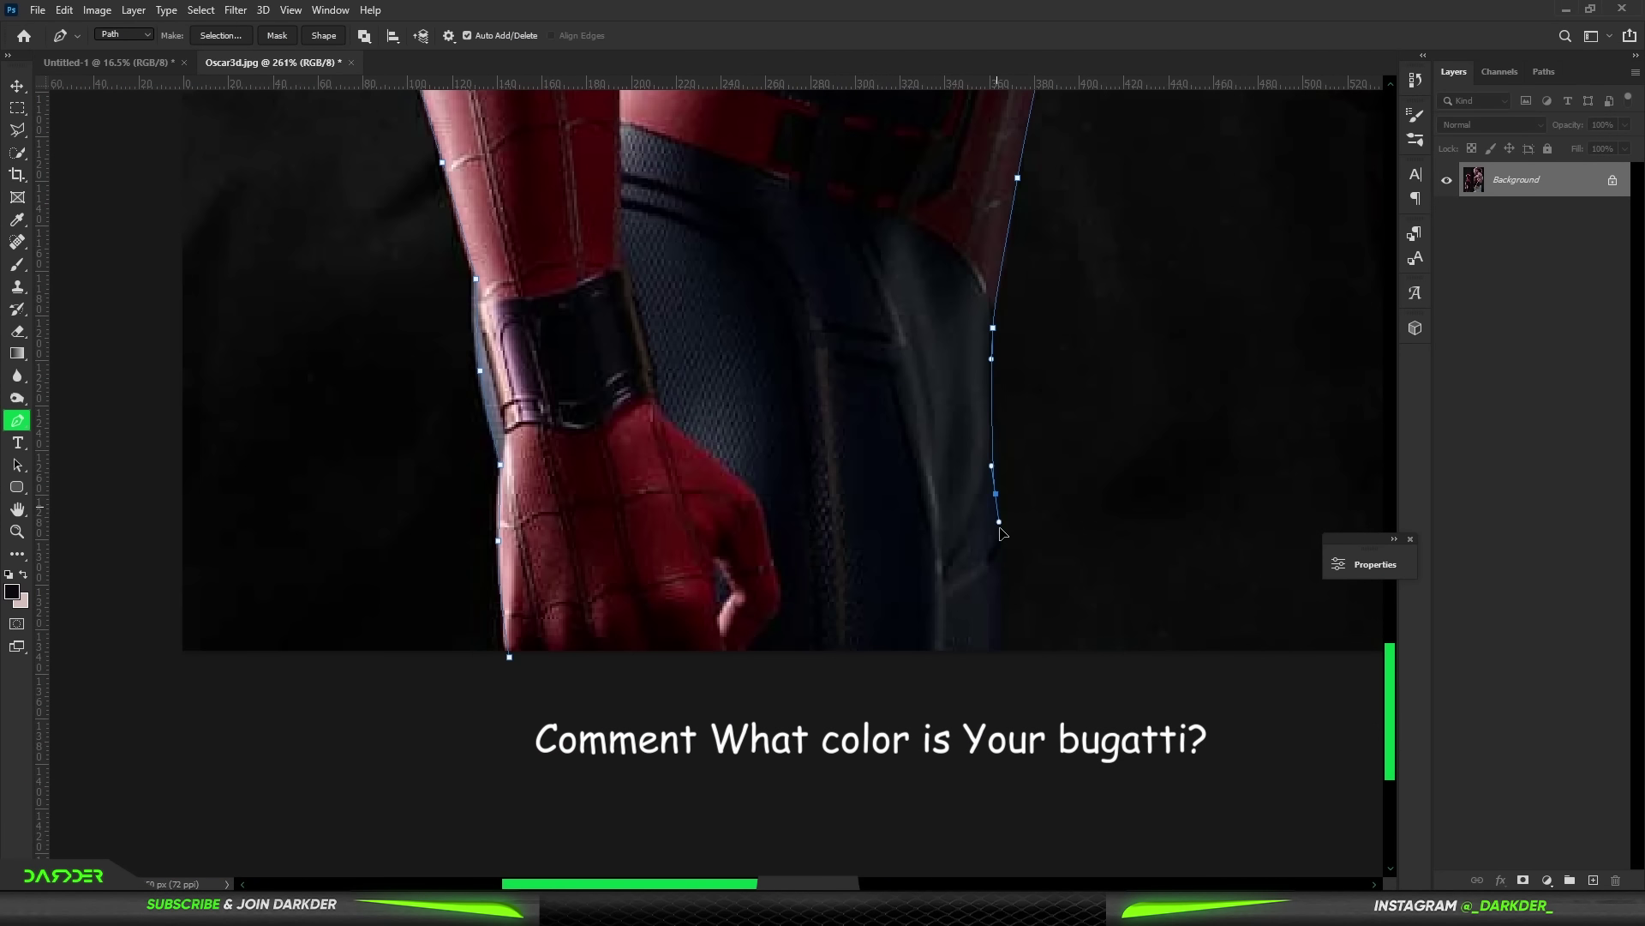
- Turn the path into a selection and copy Spider-Man to a new layer with Ctrl+J
right_click(677, 660)
click(729, 583)
click(911, 245)
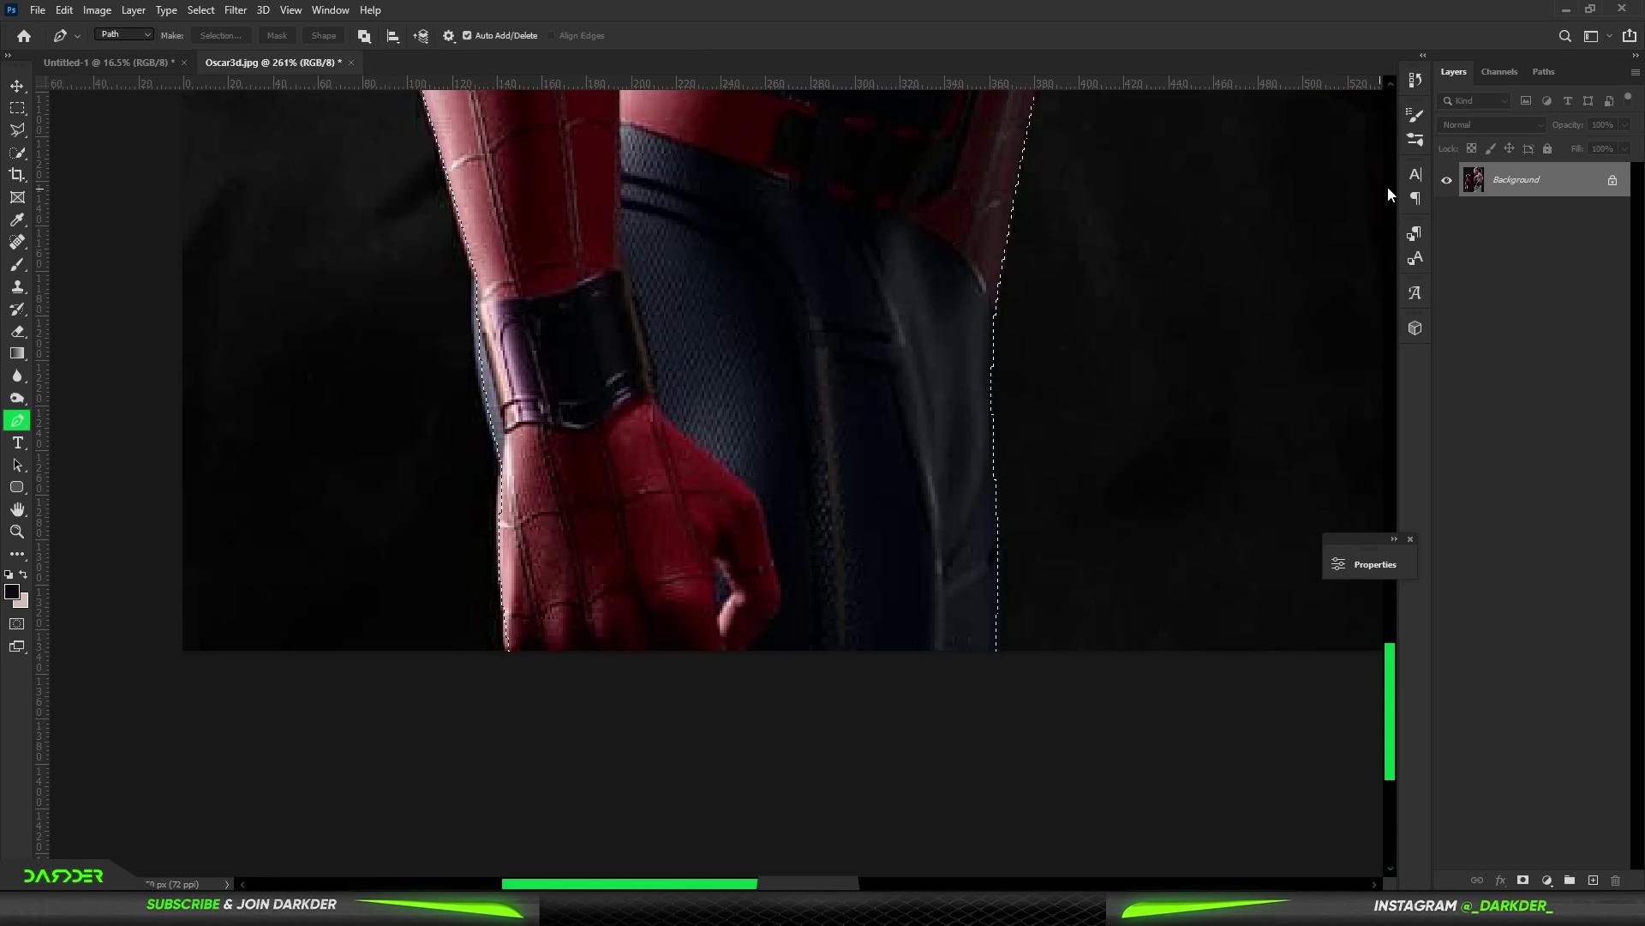
key(ctrl+j)
click(1517, 214)
scroll(961, 673, down, 3)
- Trace Majin Buu's chest, shoulder and chin with curved Pen anchors
scroll(961, 672, up, 3)
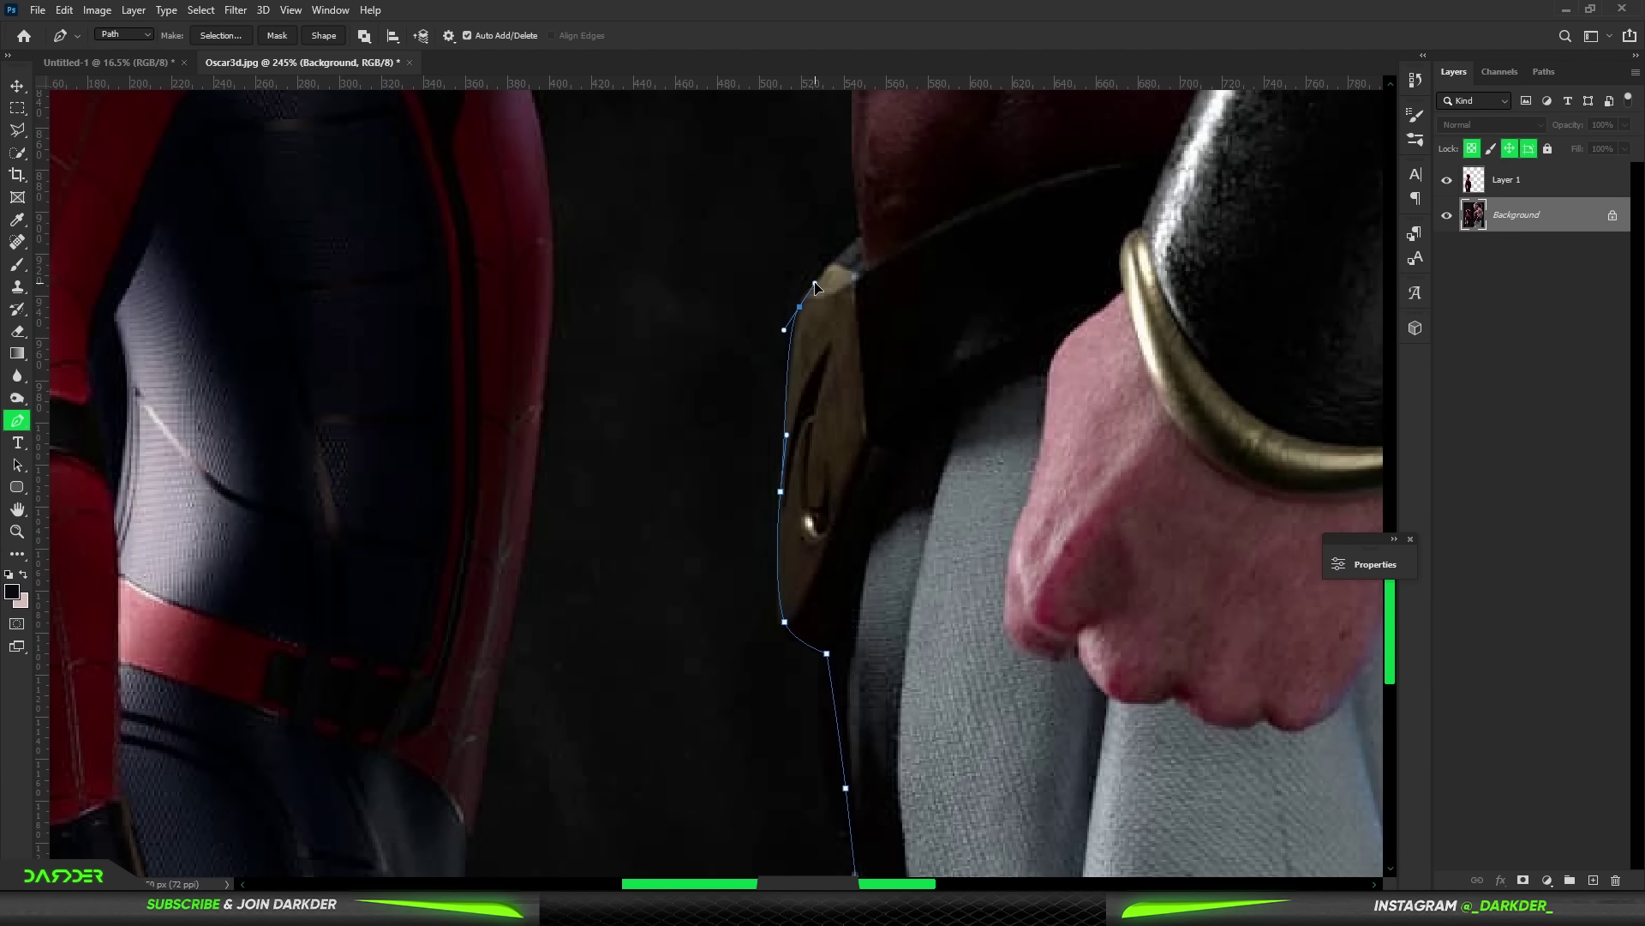
drag(880, 181, 727, 563)
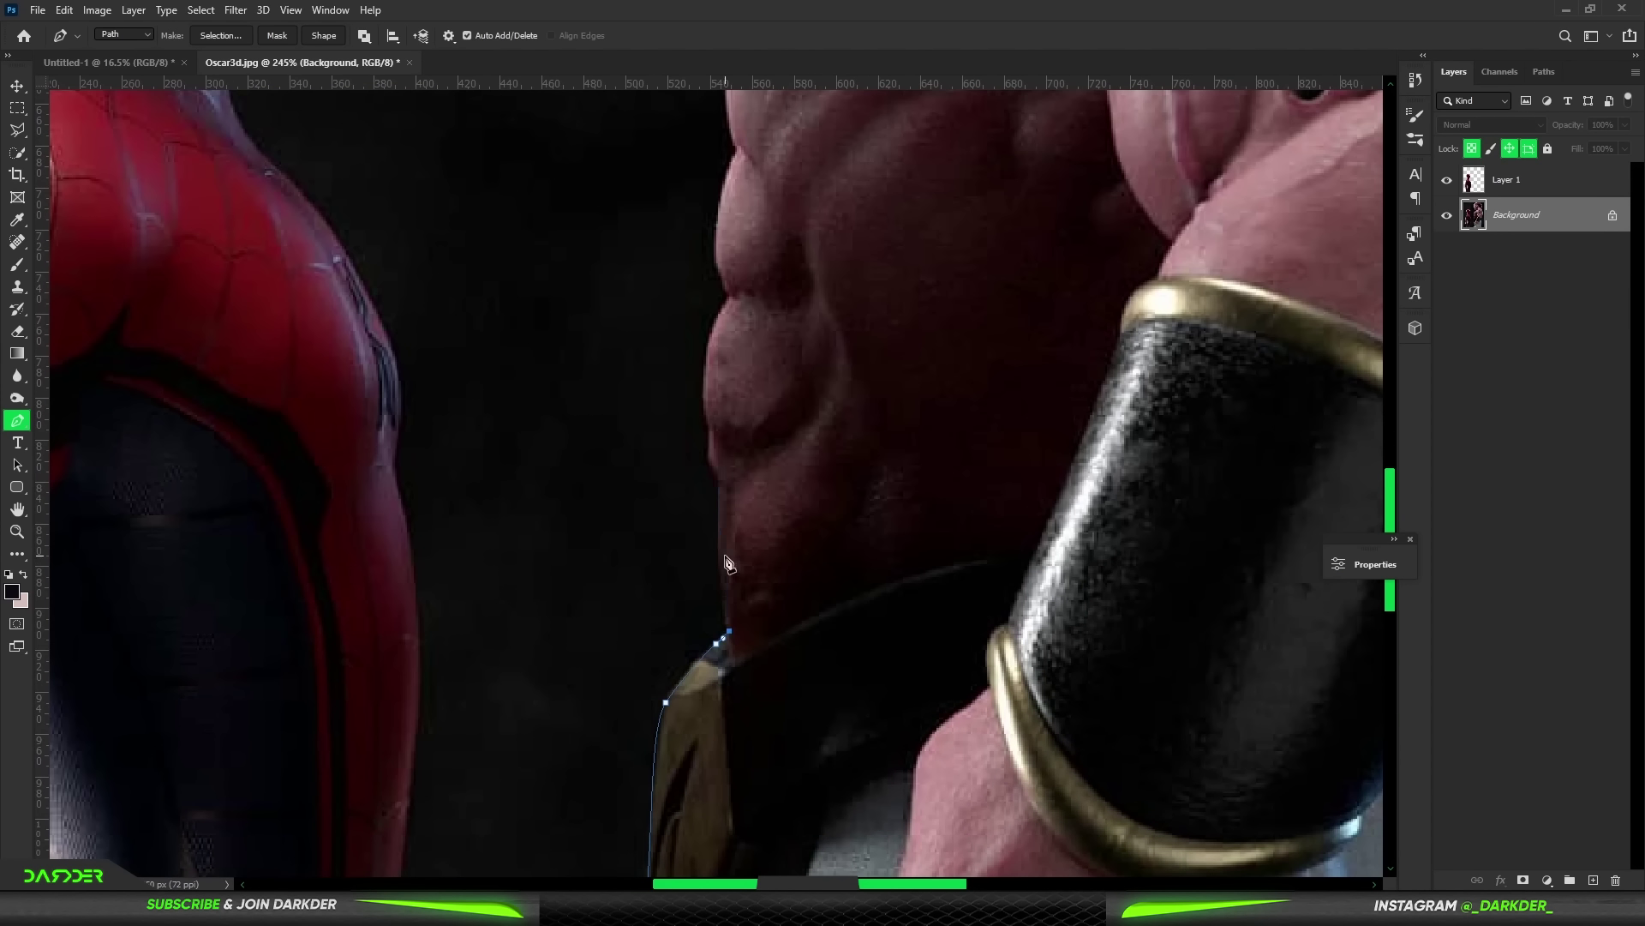
drag(720, 314, 688, 623)
click(667, 408)
click(697, 347)
click(726, 313)
click(792, 250)
drag(792, 249, 658, 637)
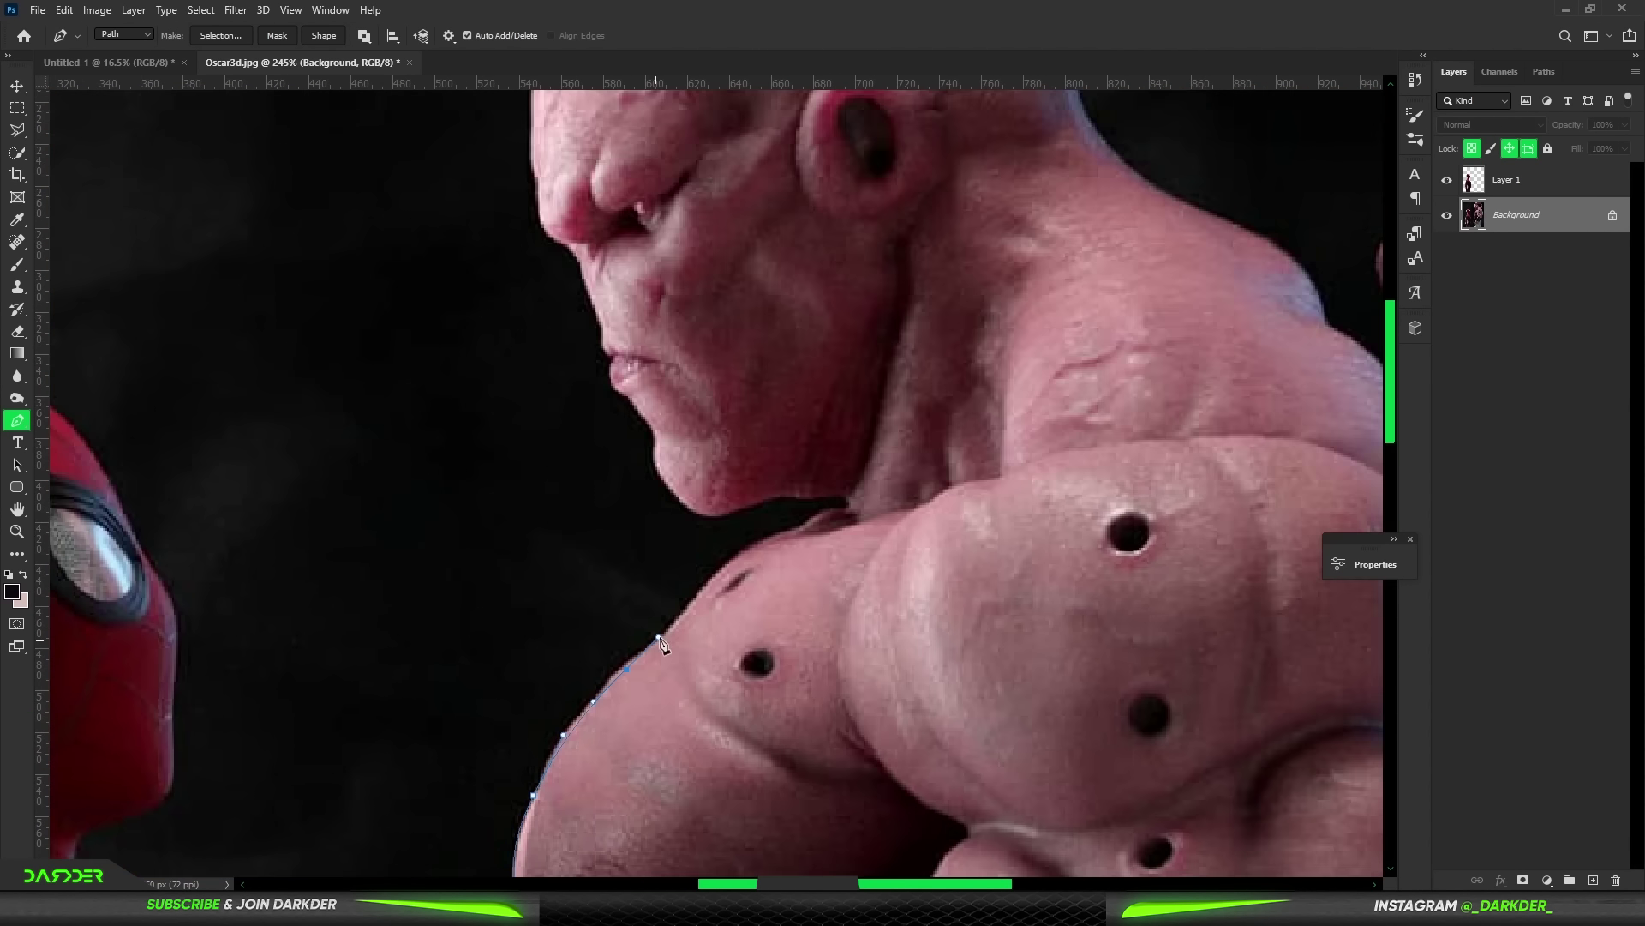
scroll(717, 394, up, 3)
drag(894, 603, 837, 607)
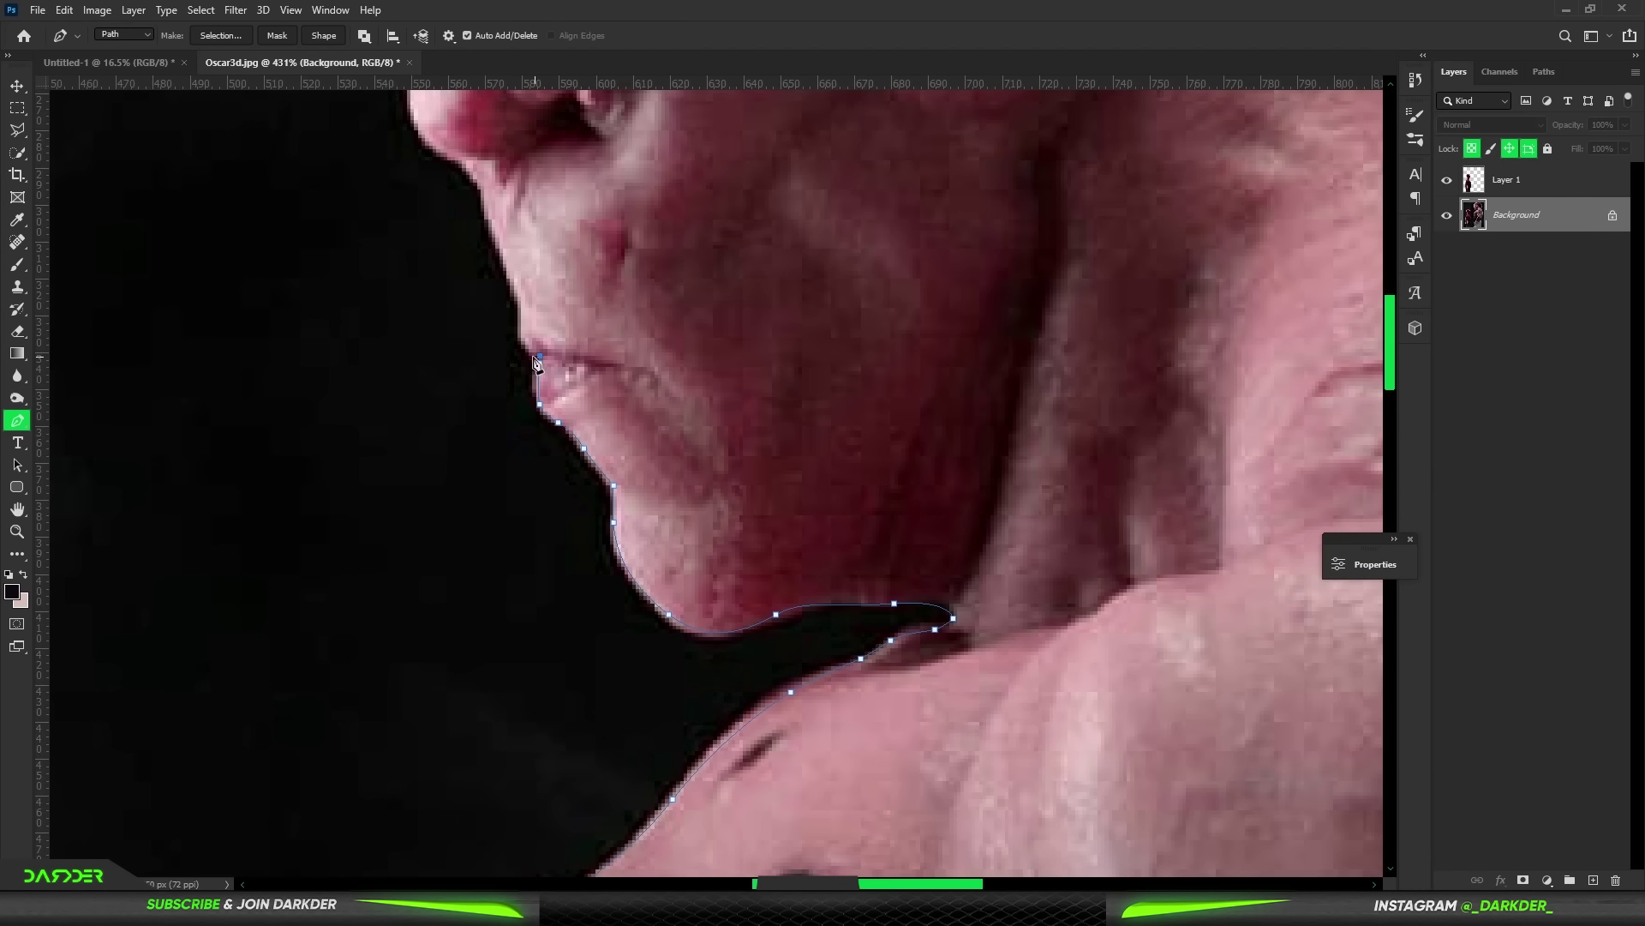
- Finish the outline around his head and antenna, then merge his layer into Spider-Man's
drag(535, 364, 724, 669)
drag(638, 484, 643, 732)
click(844, 268)
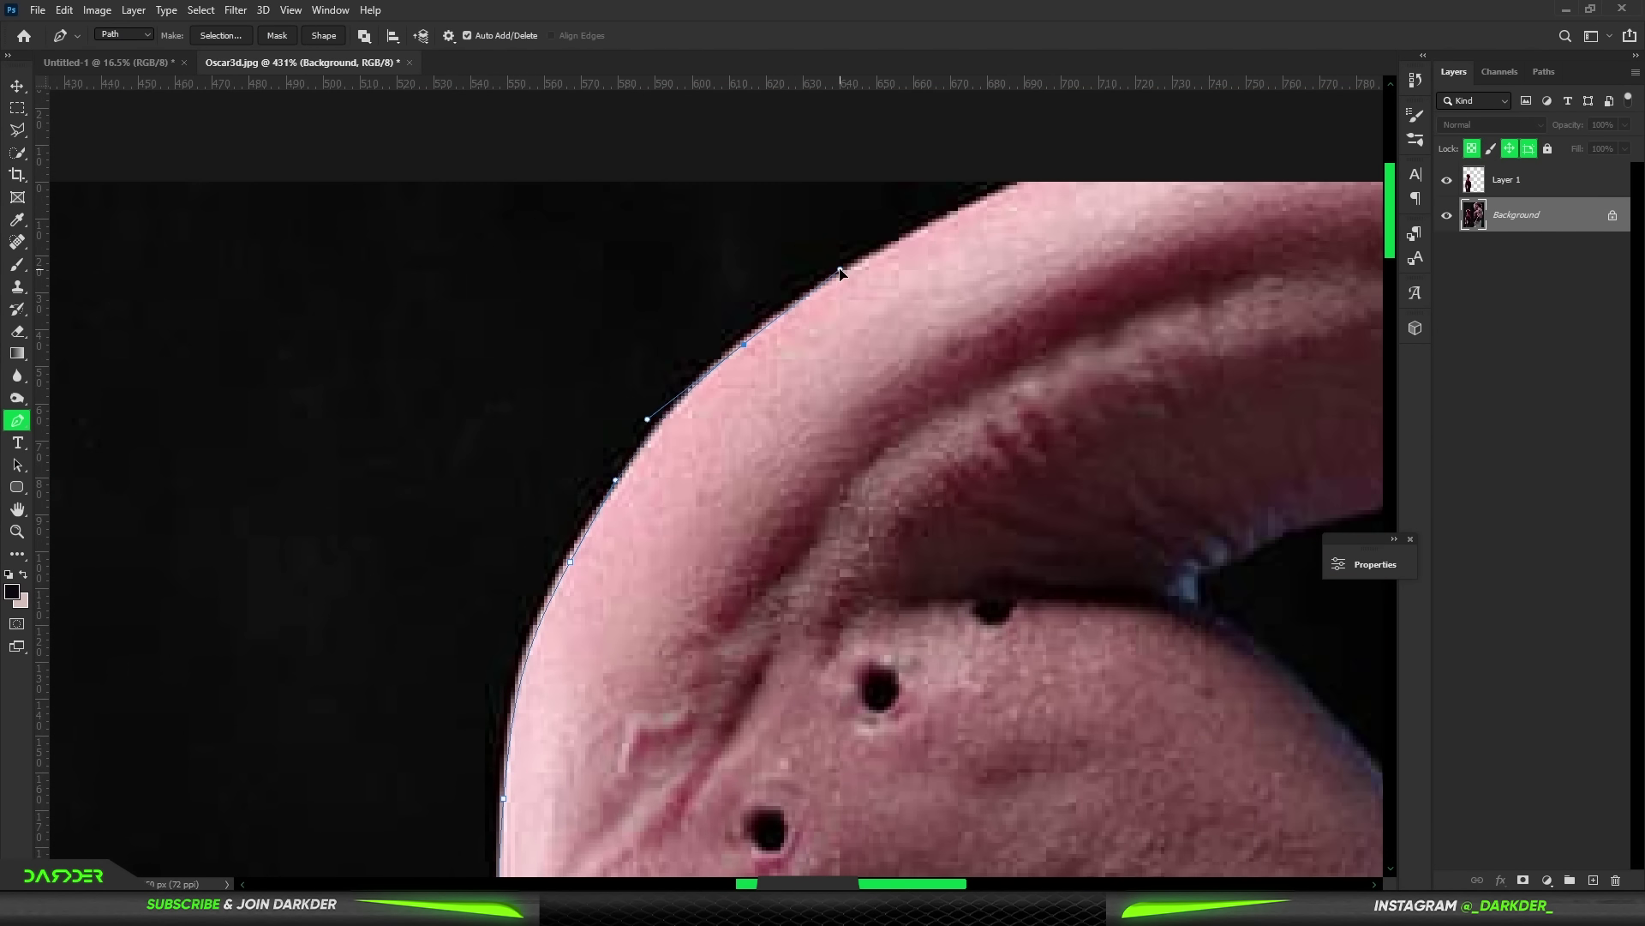
drag(992, 275, 354, 190)
click(1089, 245)
drag(1224, 783, 1182, 687)
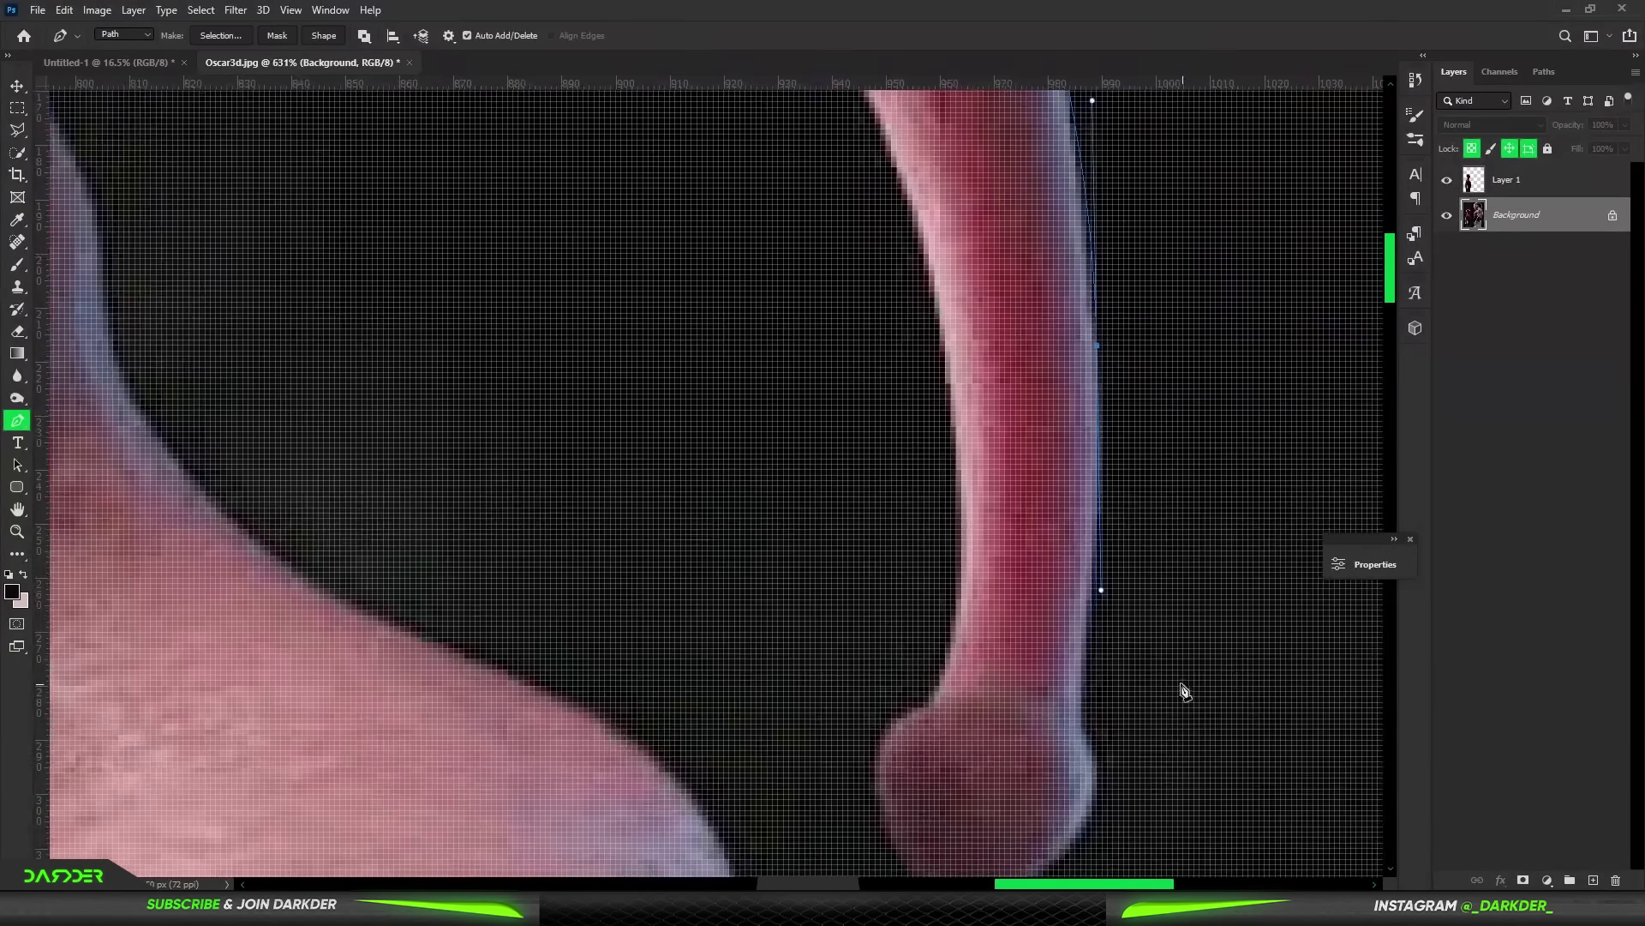
drag(1113, 618, 1110, 660)
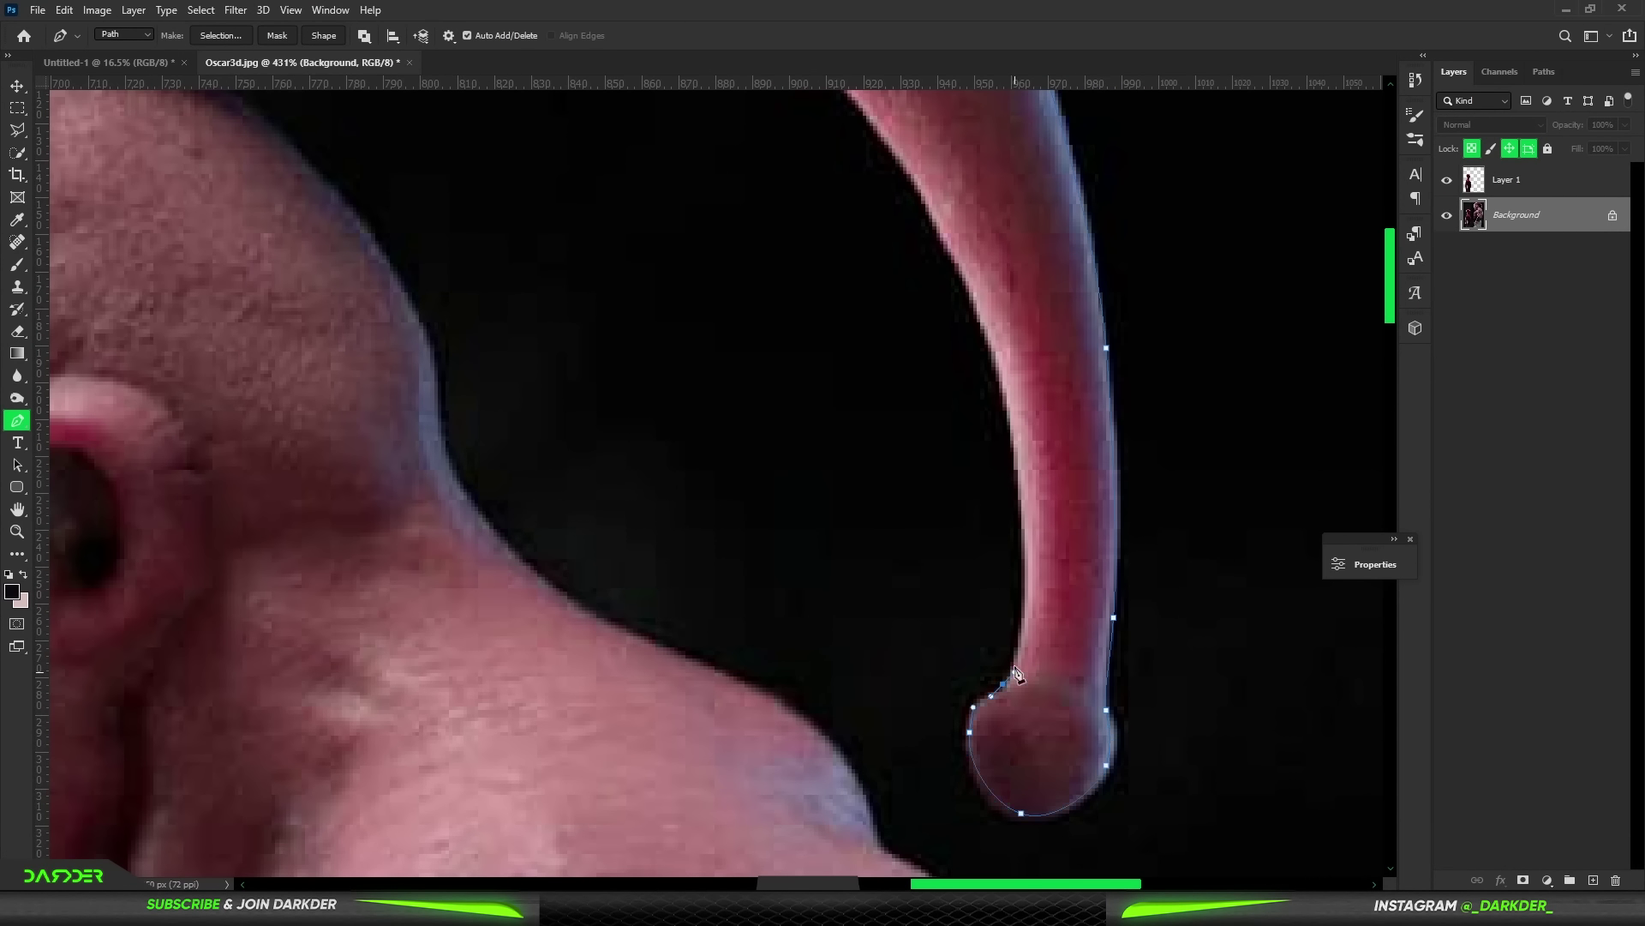
drag(806, 201, 897, 628)
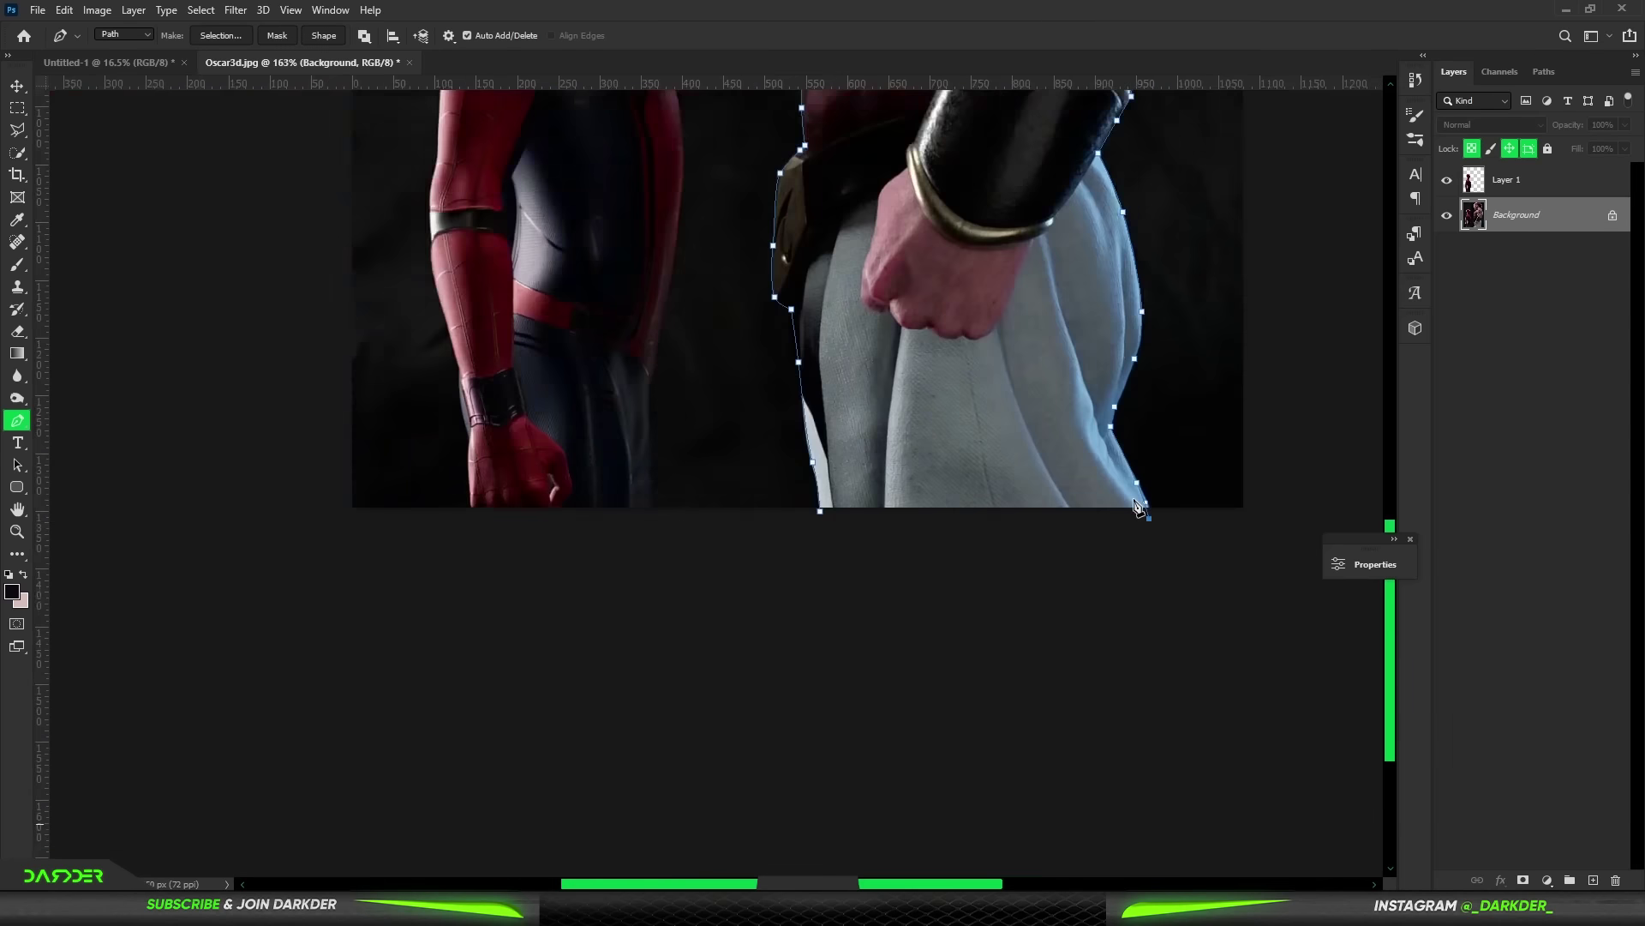
key(ctrl+e)
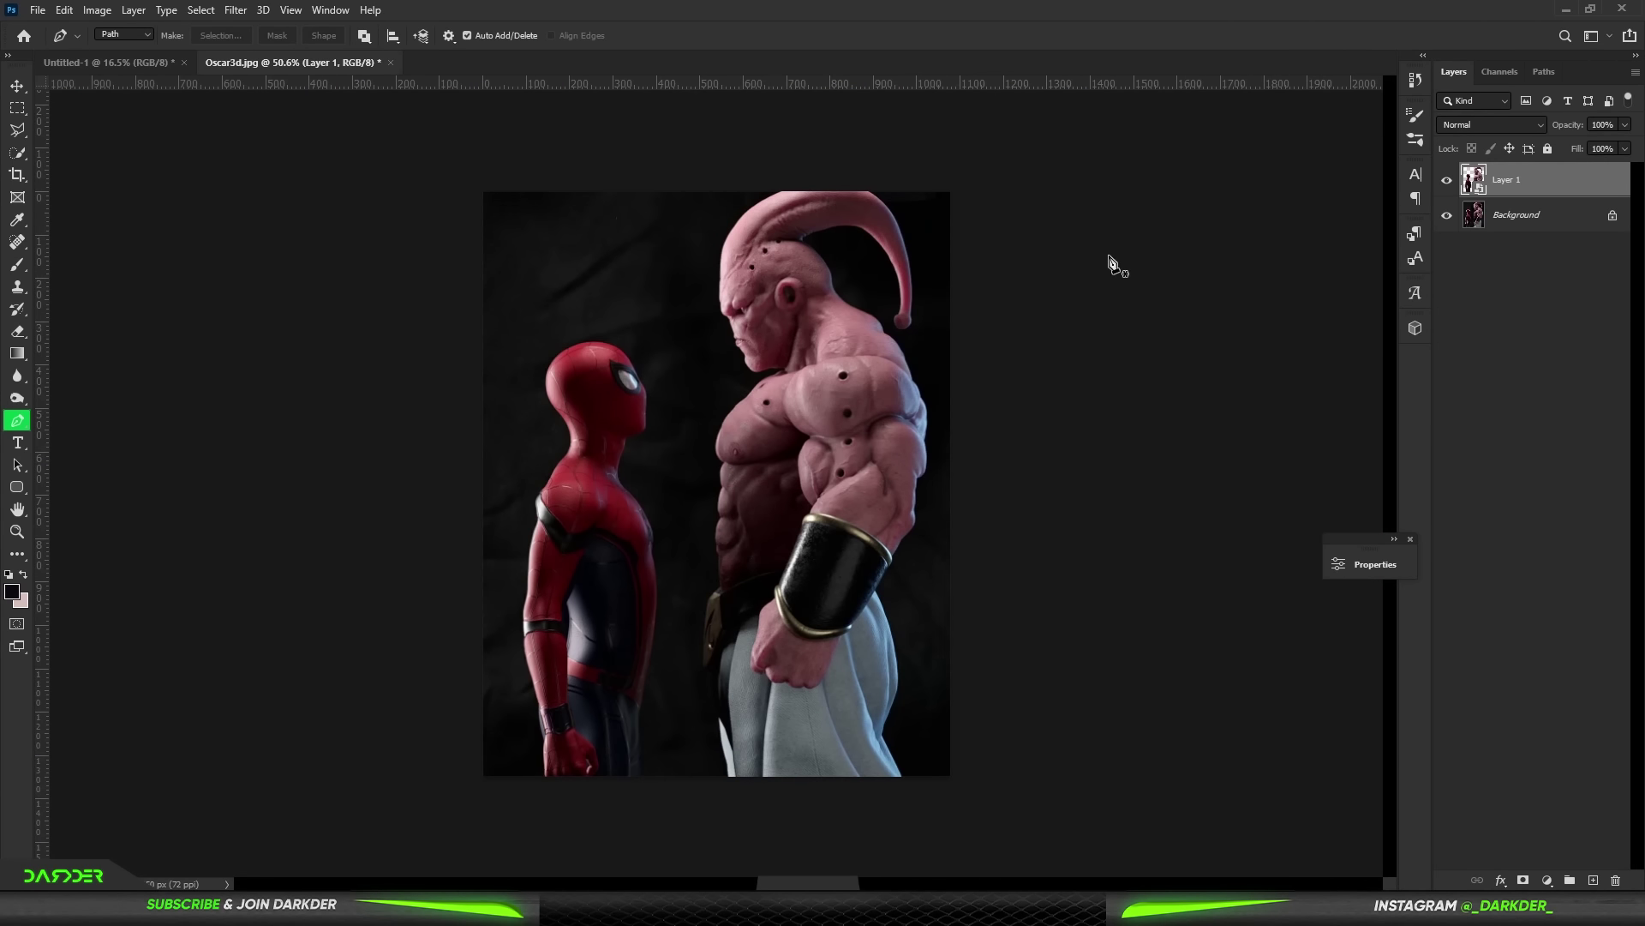
- Drag both figures into the plaza composition and enlarge them with Free Transform
key(v)
mouse_move(717, 480)
mouse_down()
mouse_move(724, 387)
mouse_move(735, 727)
mouse_up()
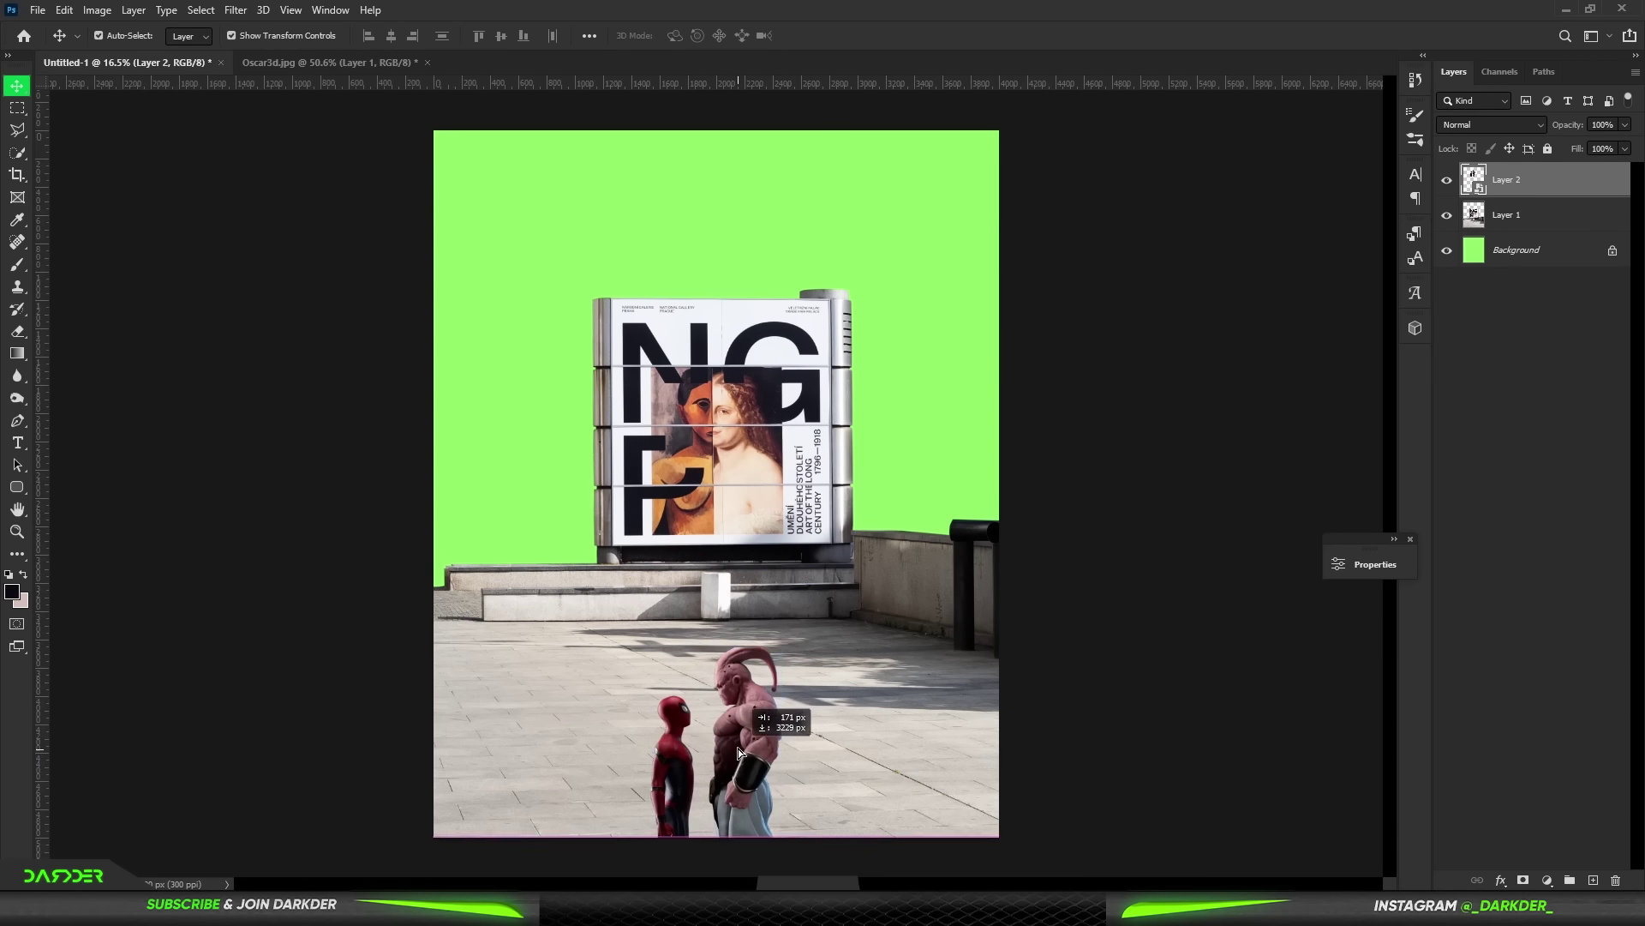
key(ctrl+t)
key(Return)
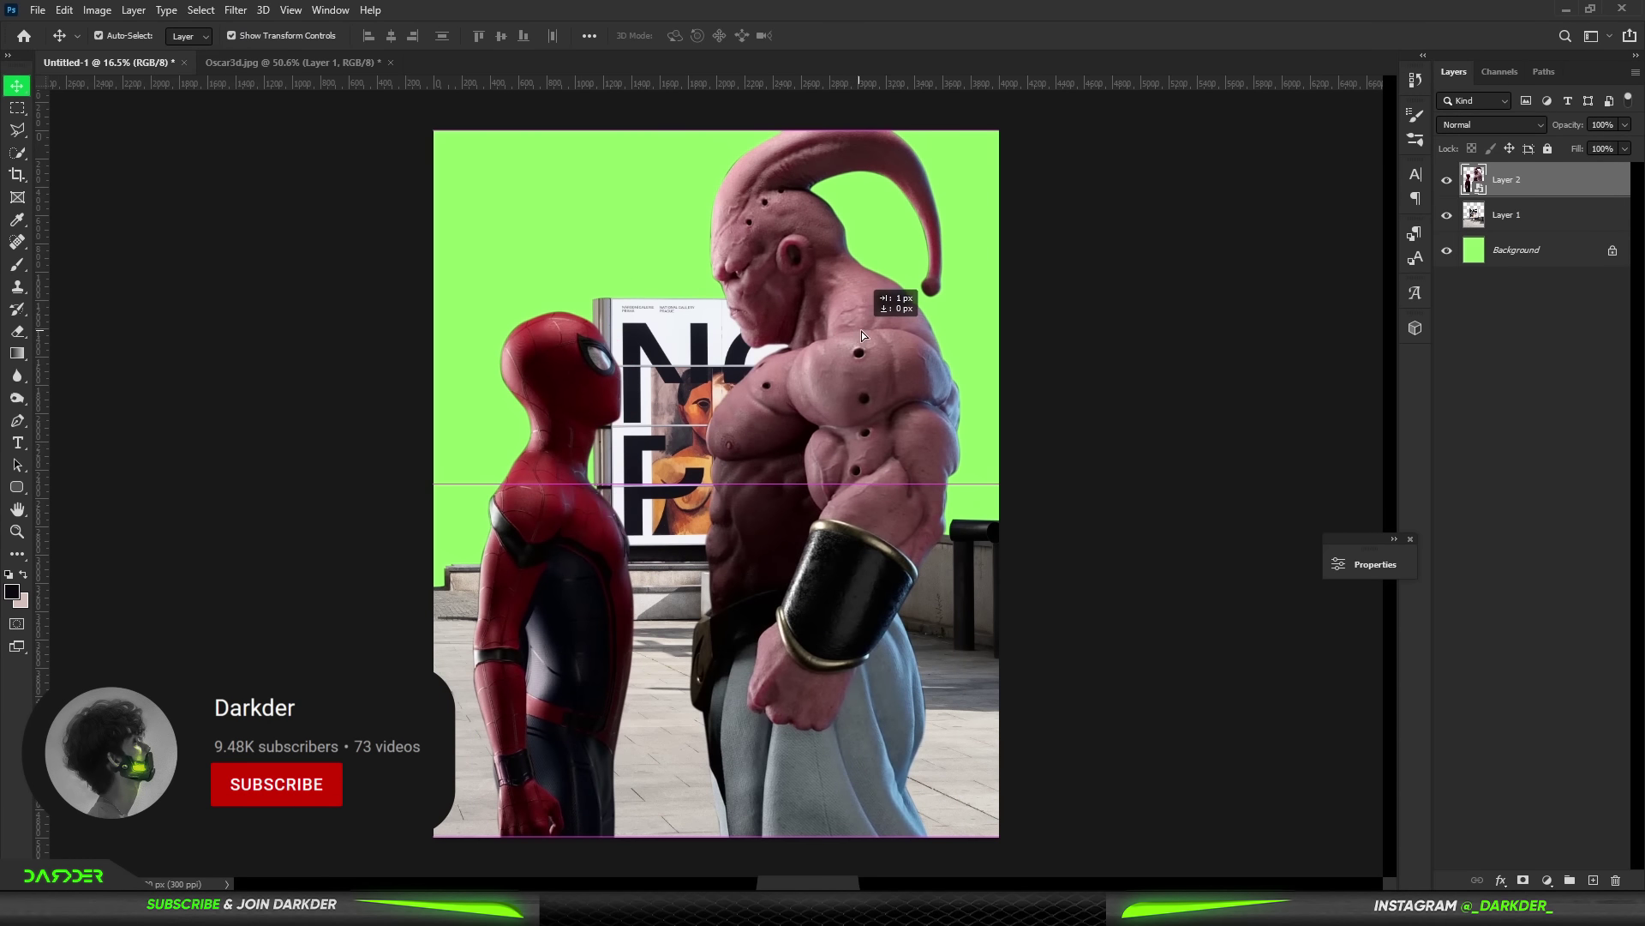
- Trace the LAMAR billboard and shrink it to sit beside Spider-Man's head
key(p)
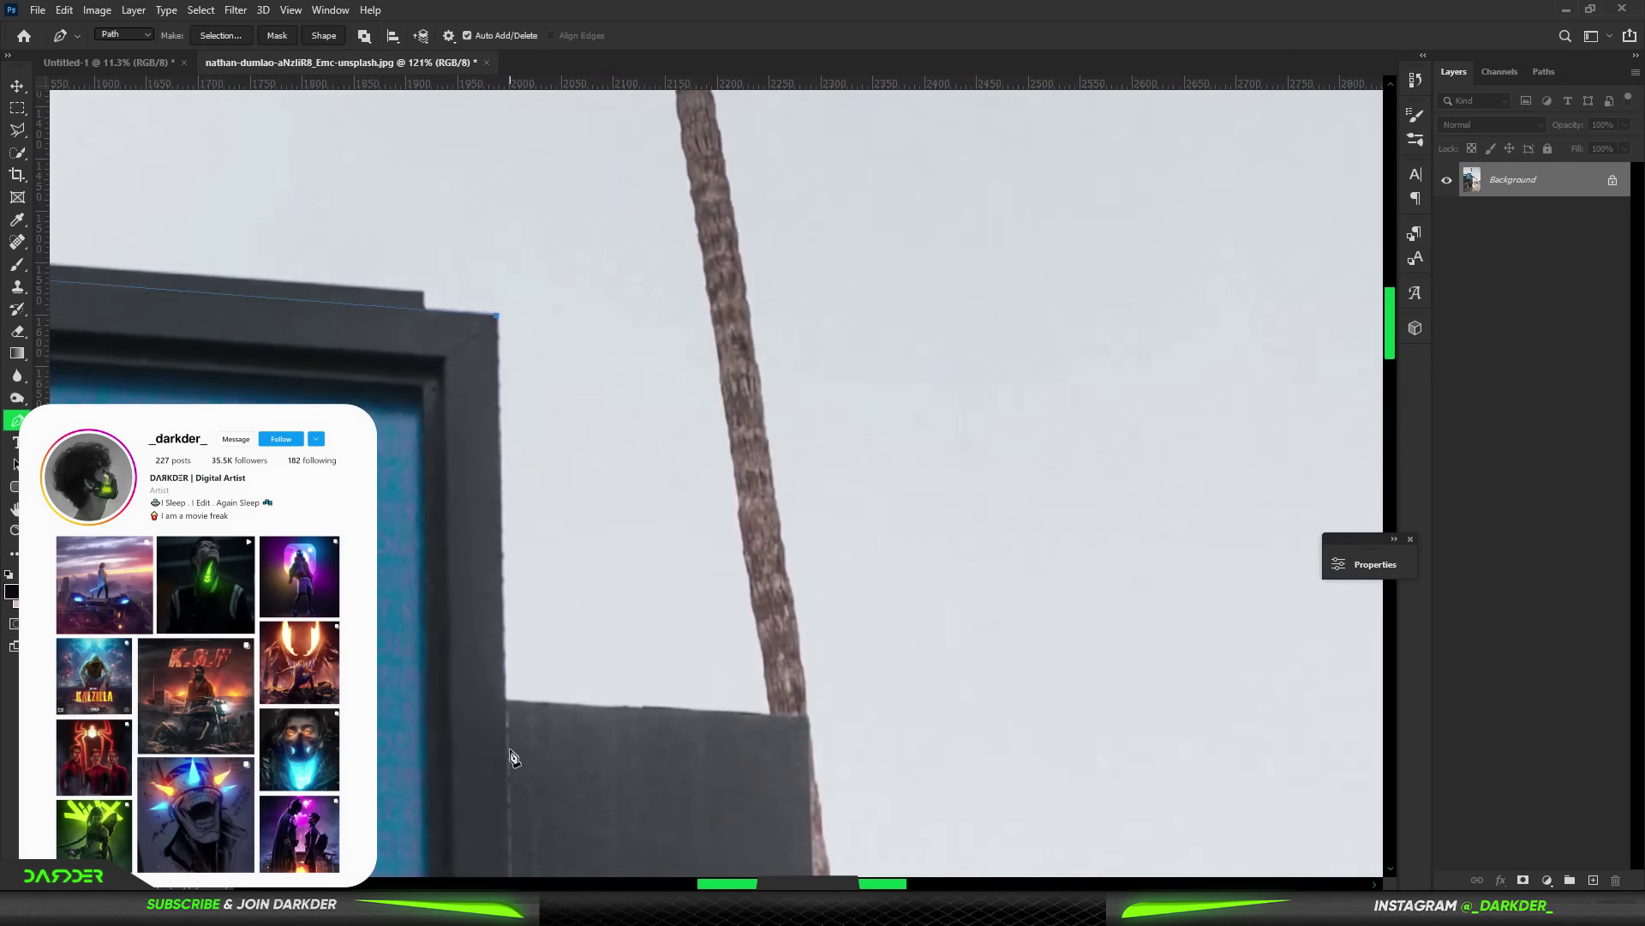
click(677, 738)
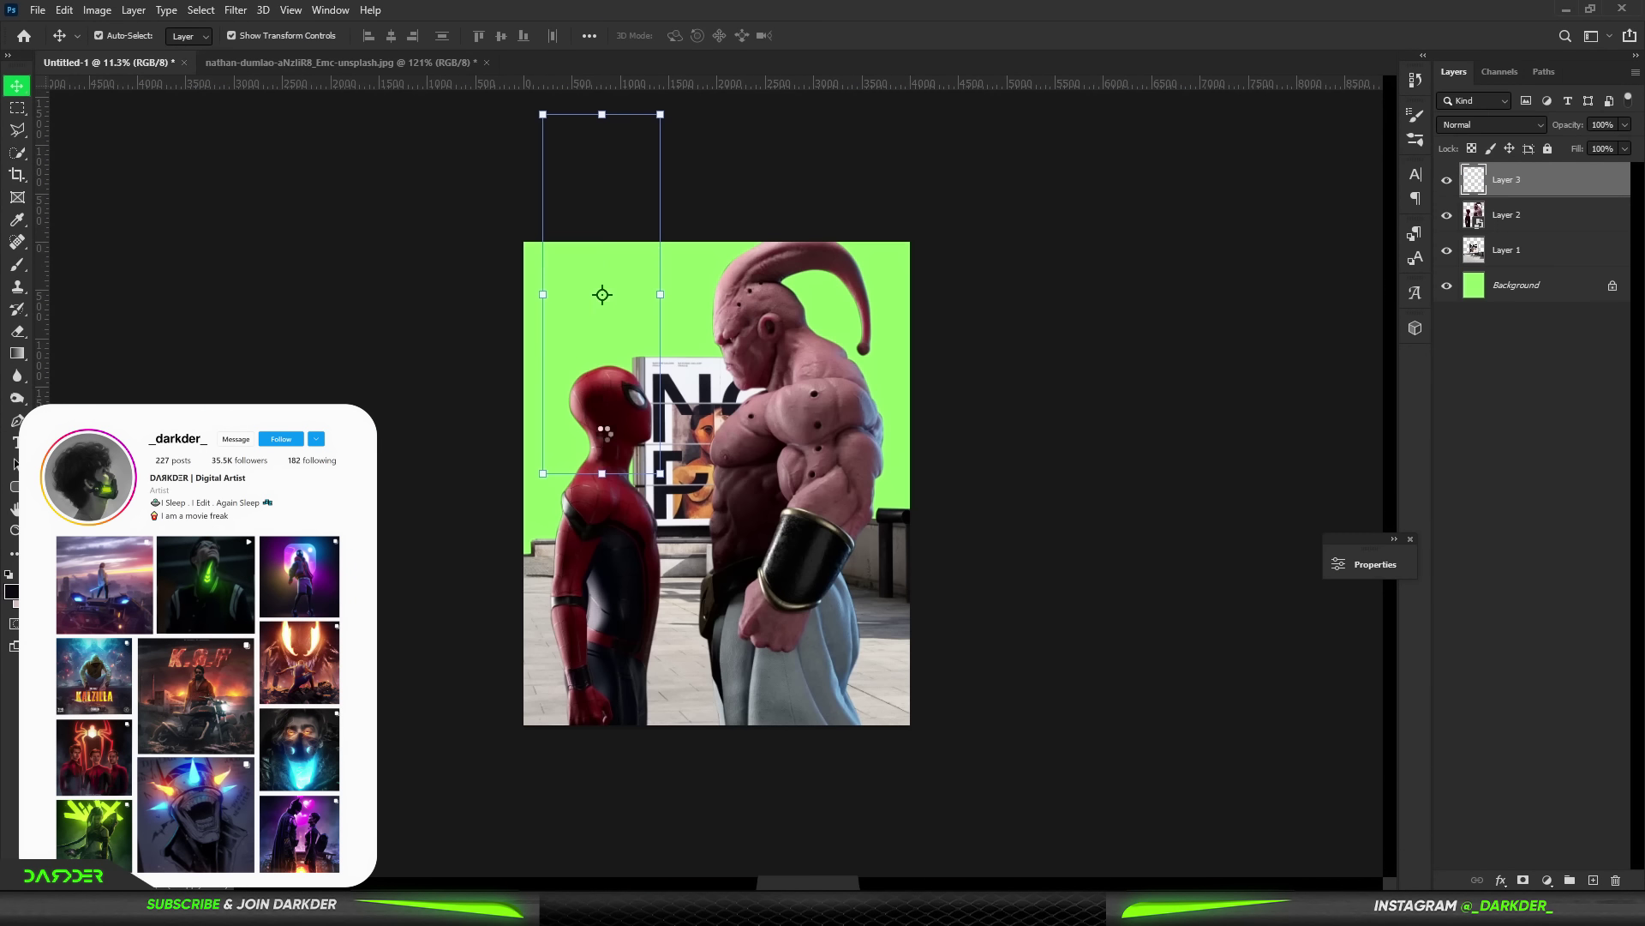
mouse_move(603, 115)
mouse_down()
mouse_move(604, 266)
mouse_move(638, 274)
mouse_move(574, 317)
mouse_move(565, 386)
mouse_move(568, 364)
mouse_up()
click(1540, 490)
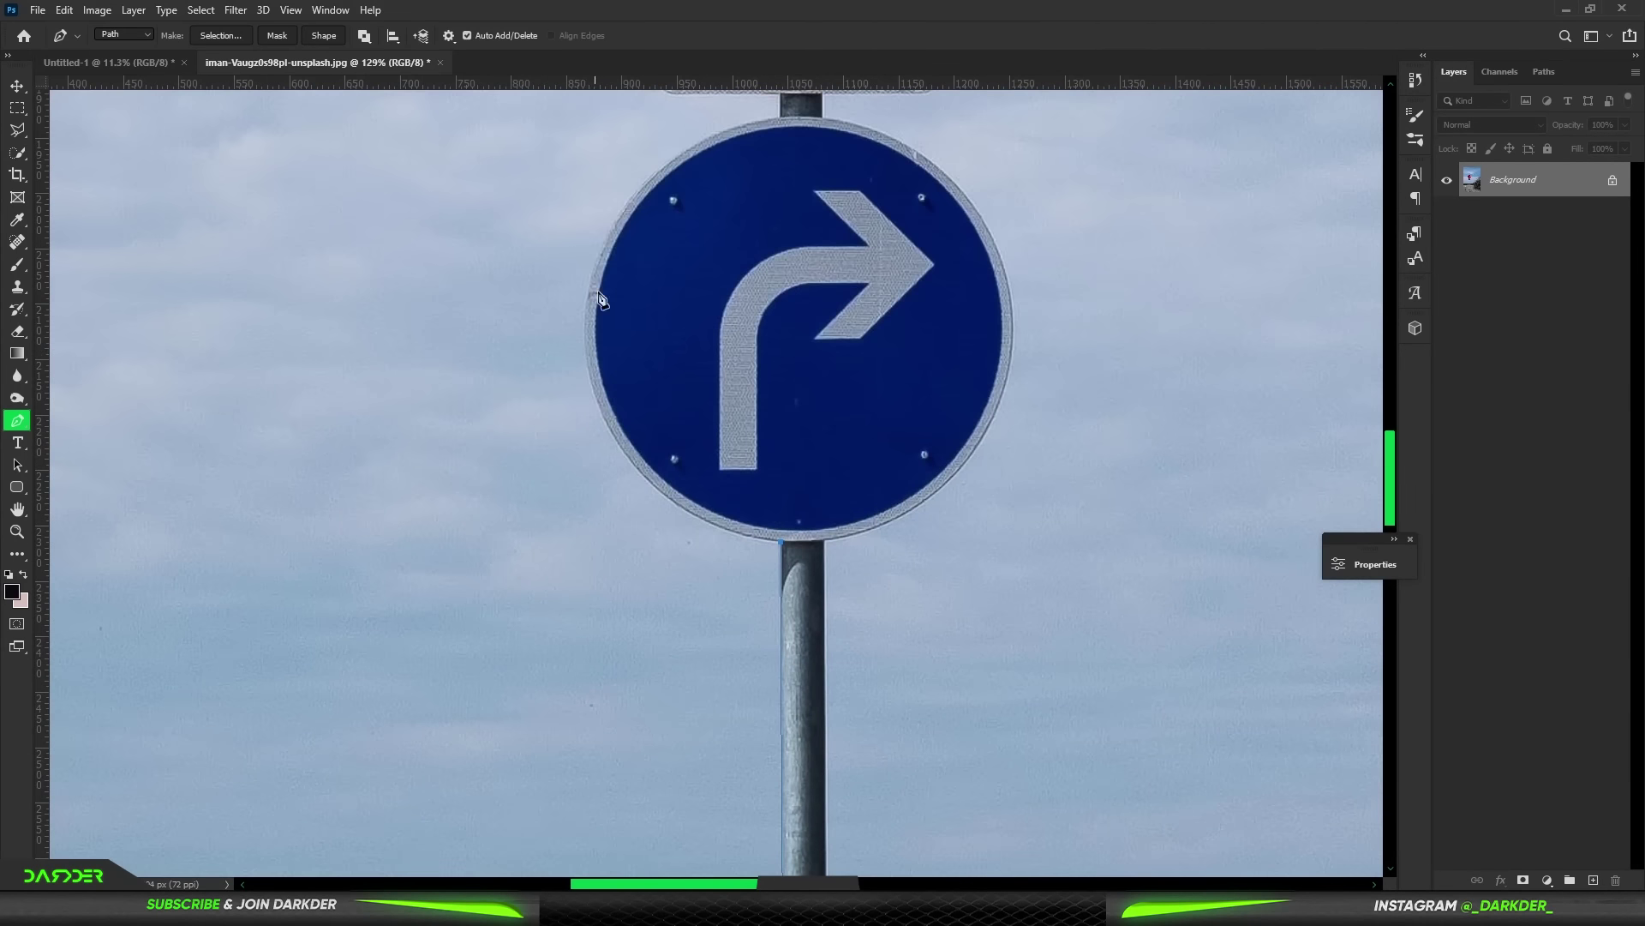
- Trace the stop sign and turn-right signpost with the Pen tool down to the pole's base
scroll(767, 319, up, 3)
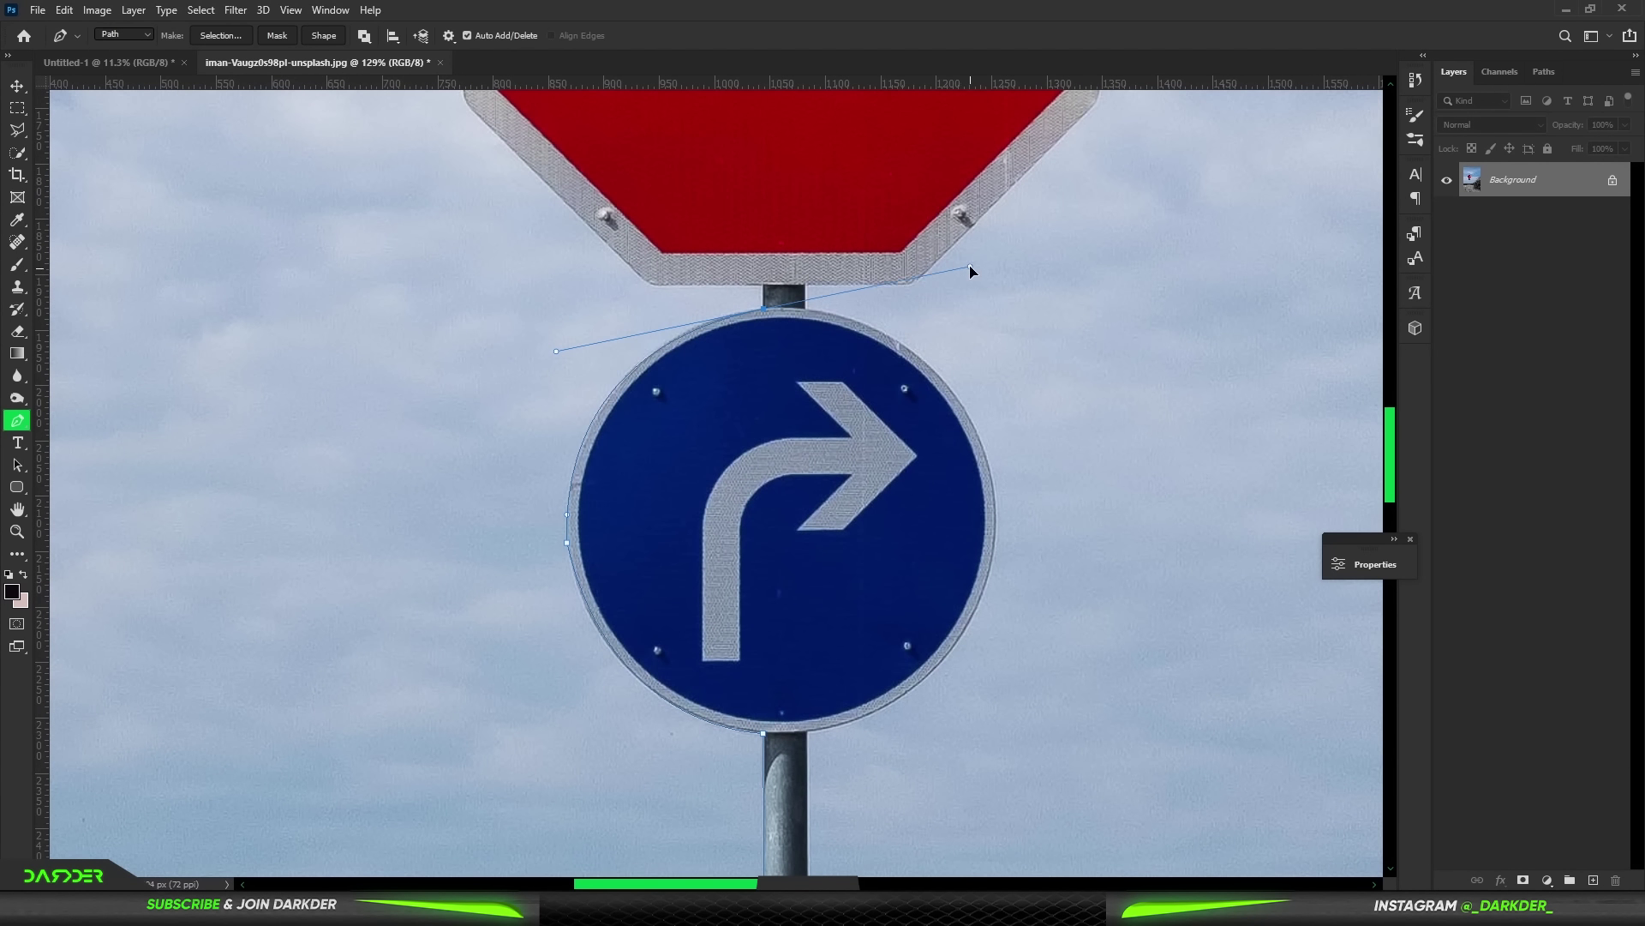
scroll(588, 227, up, 10)
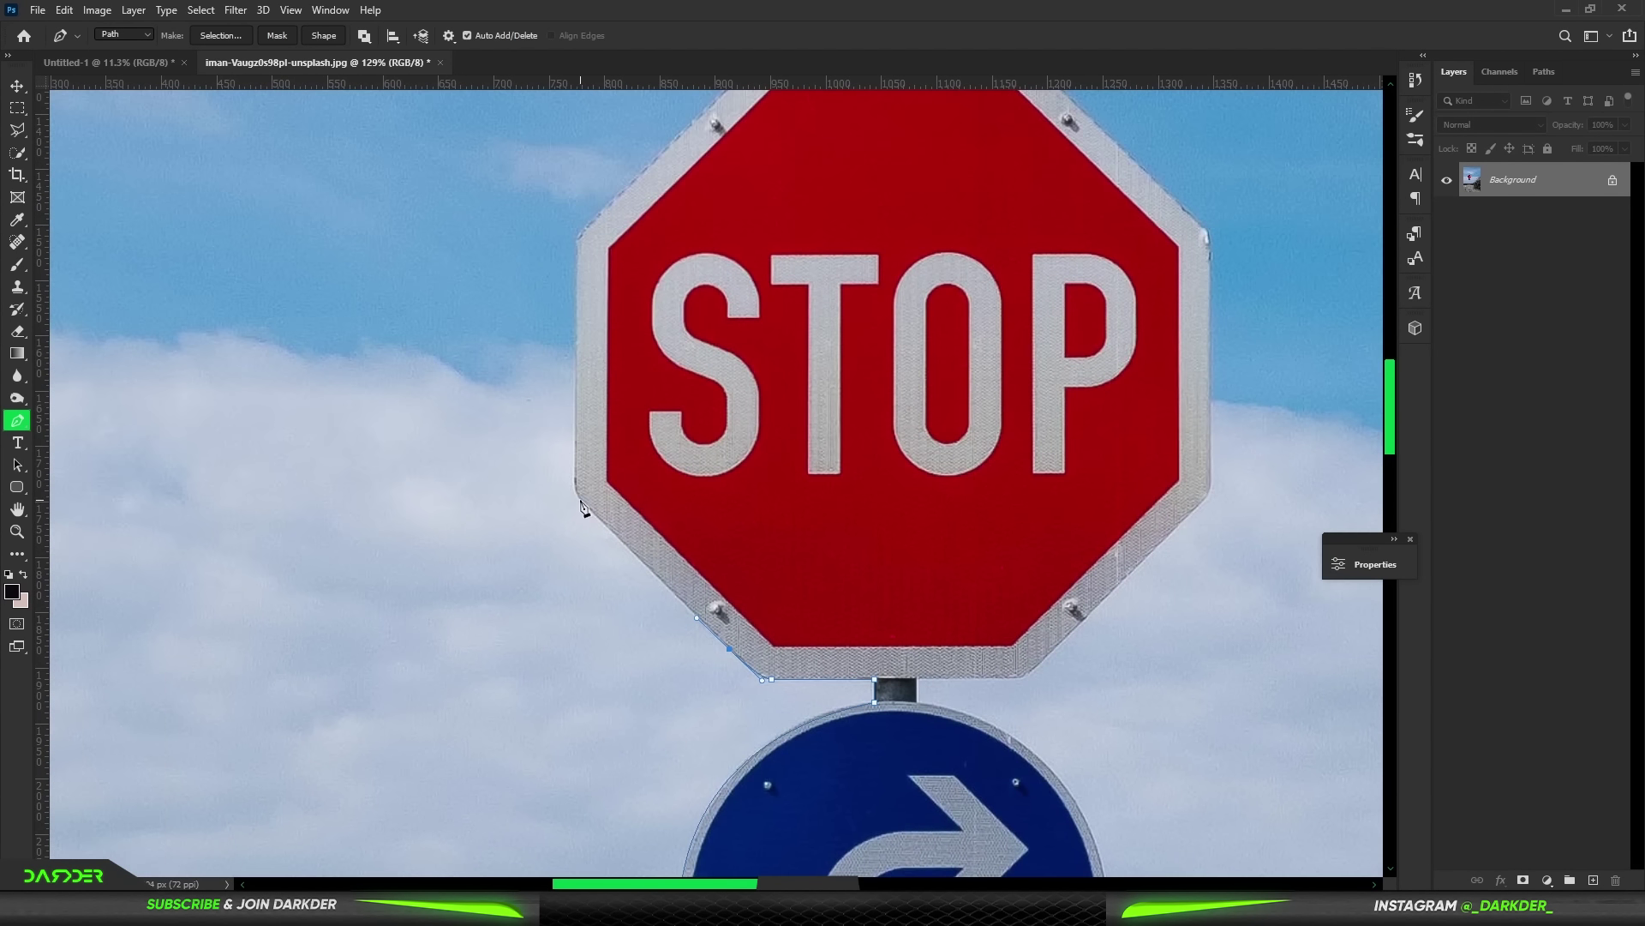
scroll(656, 163, up, 9)
scroll(600, 300, right, 5)
click(569, 412)
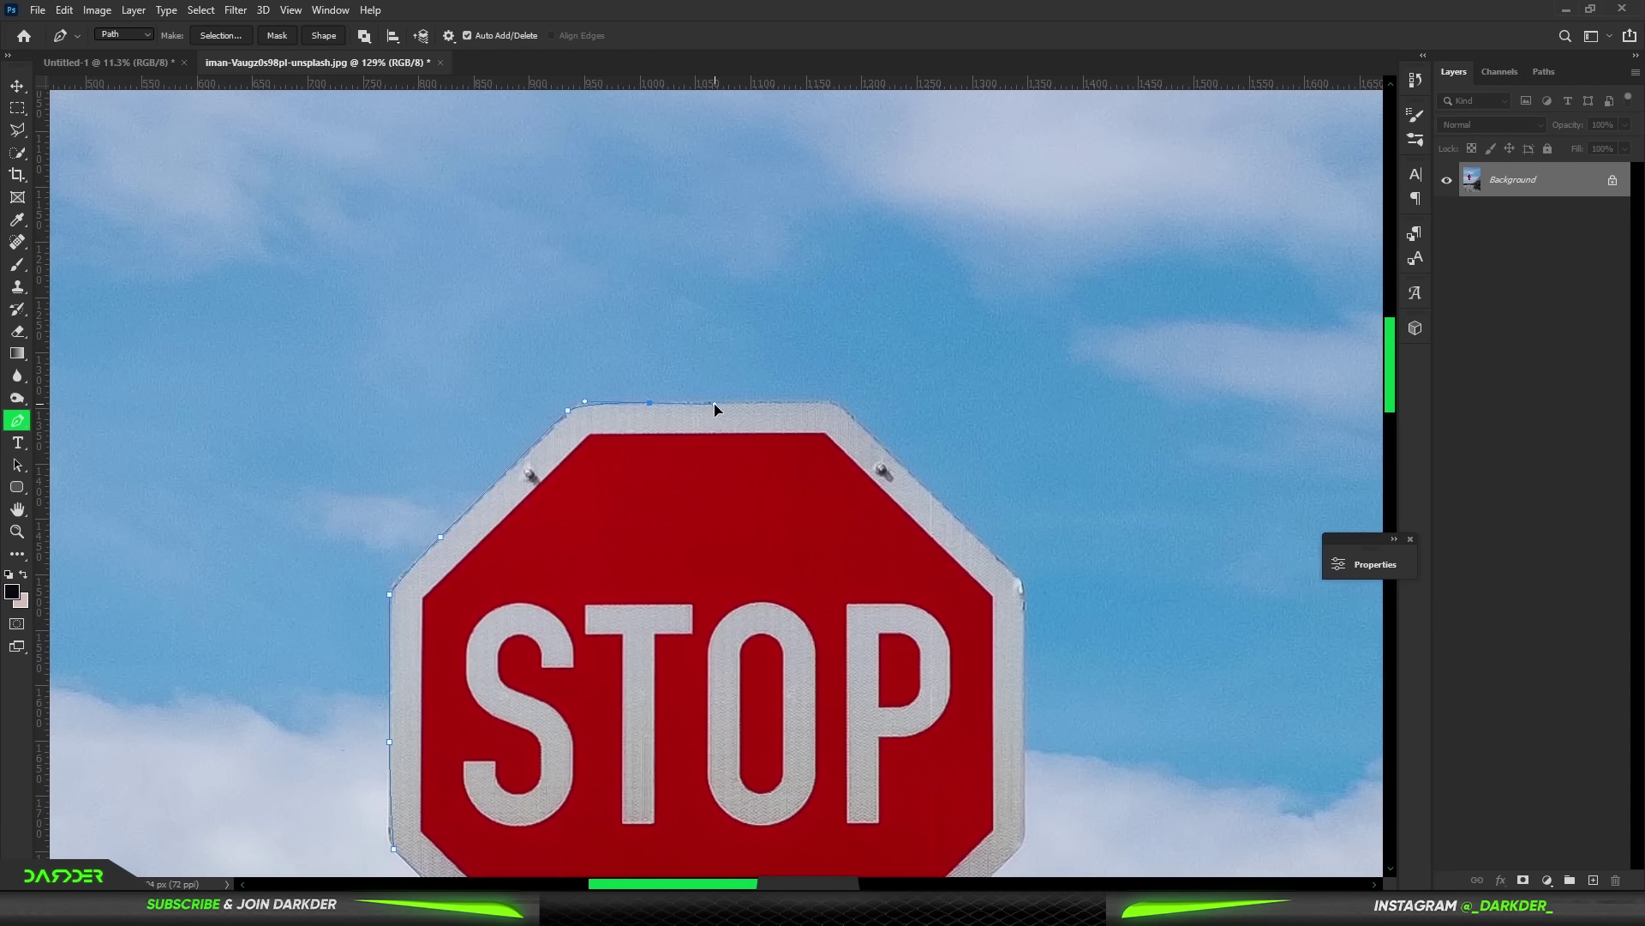
drag(1025, 679, 1025, 724)
scroll(1025, 600, down, 9)
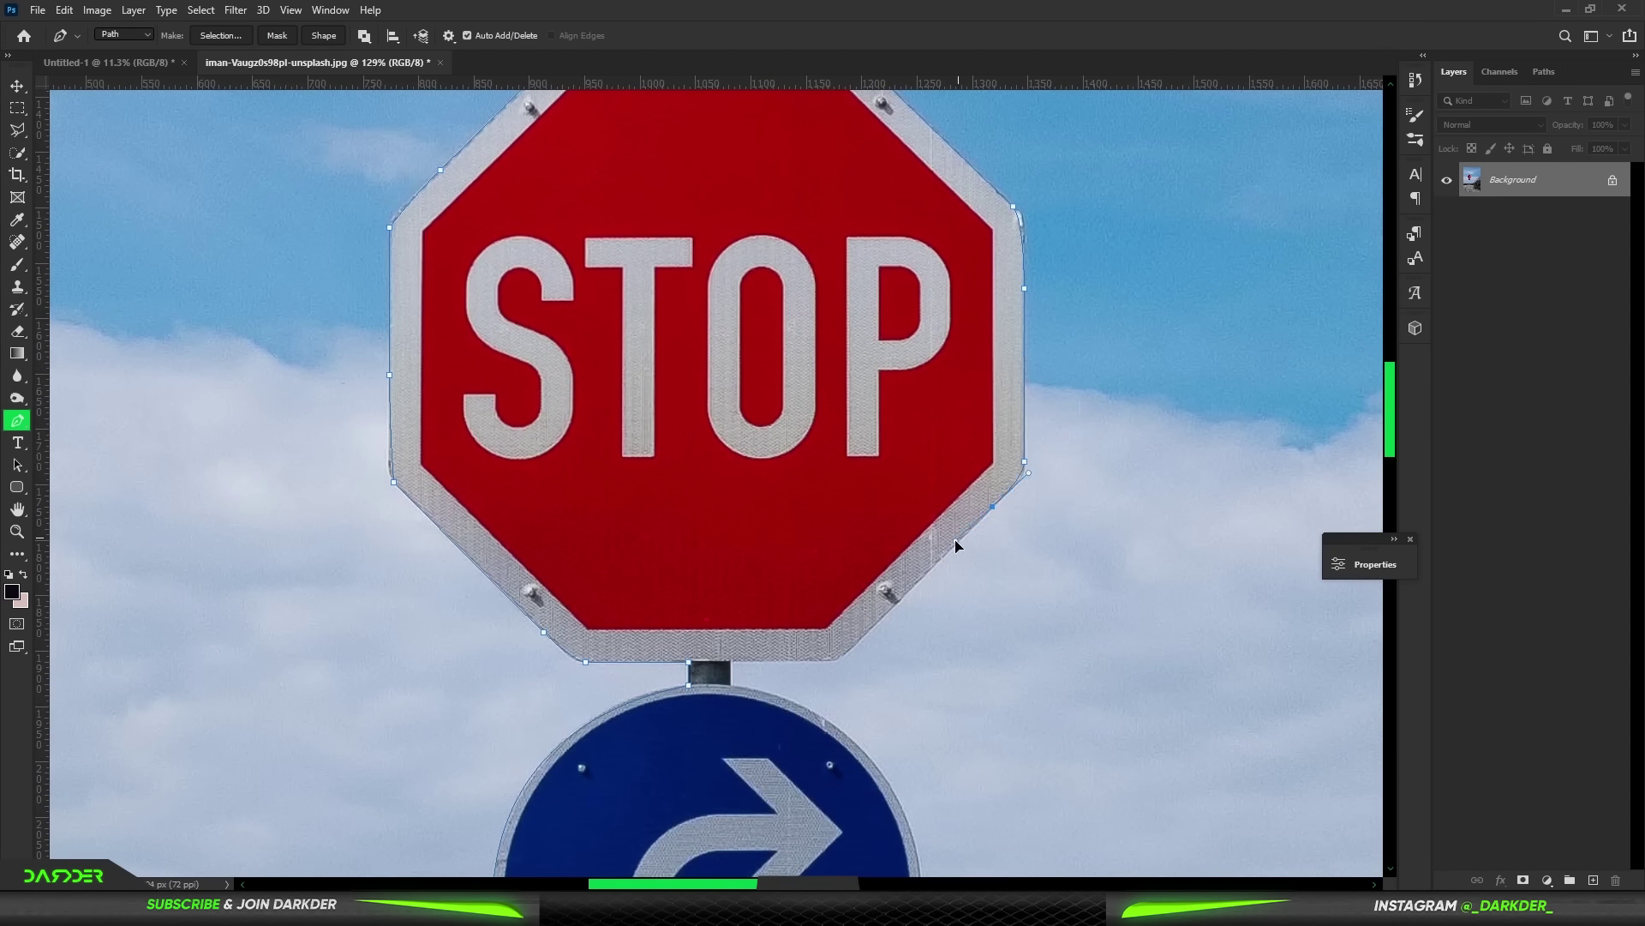
scroll(755, 704, down, 10)
scroll(814, 557, right, 2)
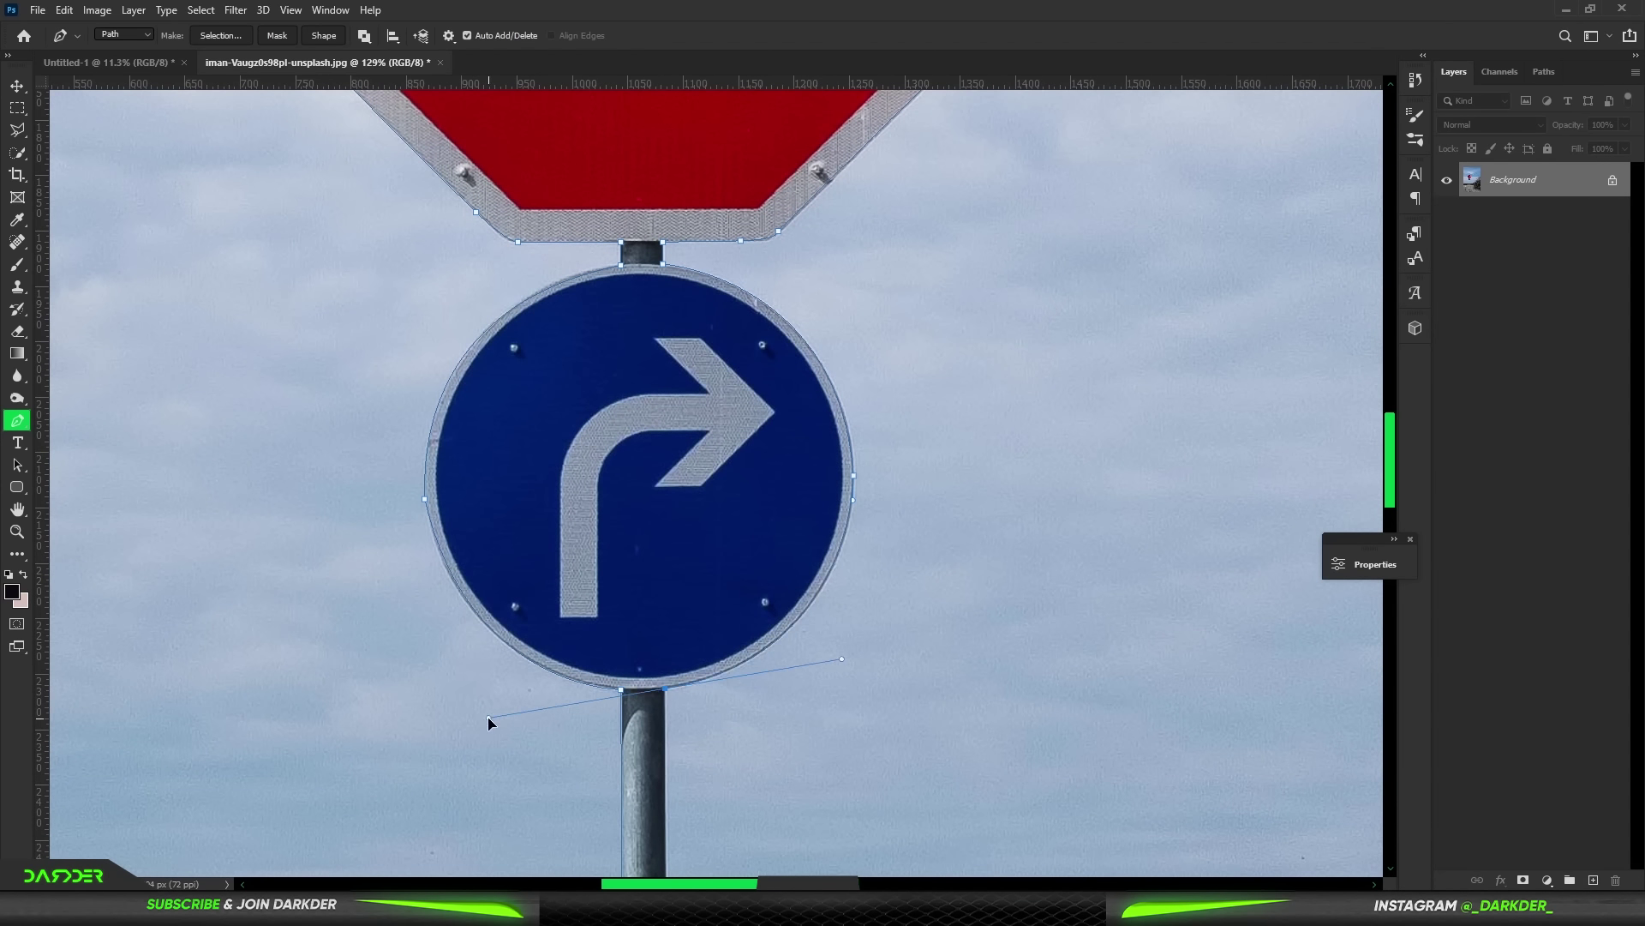
scroll(668, 849, down, 10)
scroll(711, 849, down, 6)
scroll(711, 849, down, 8)
click(745, 842)
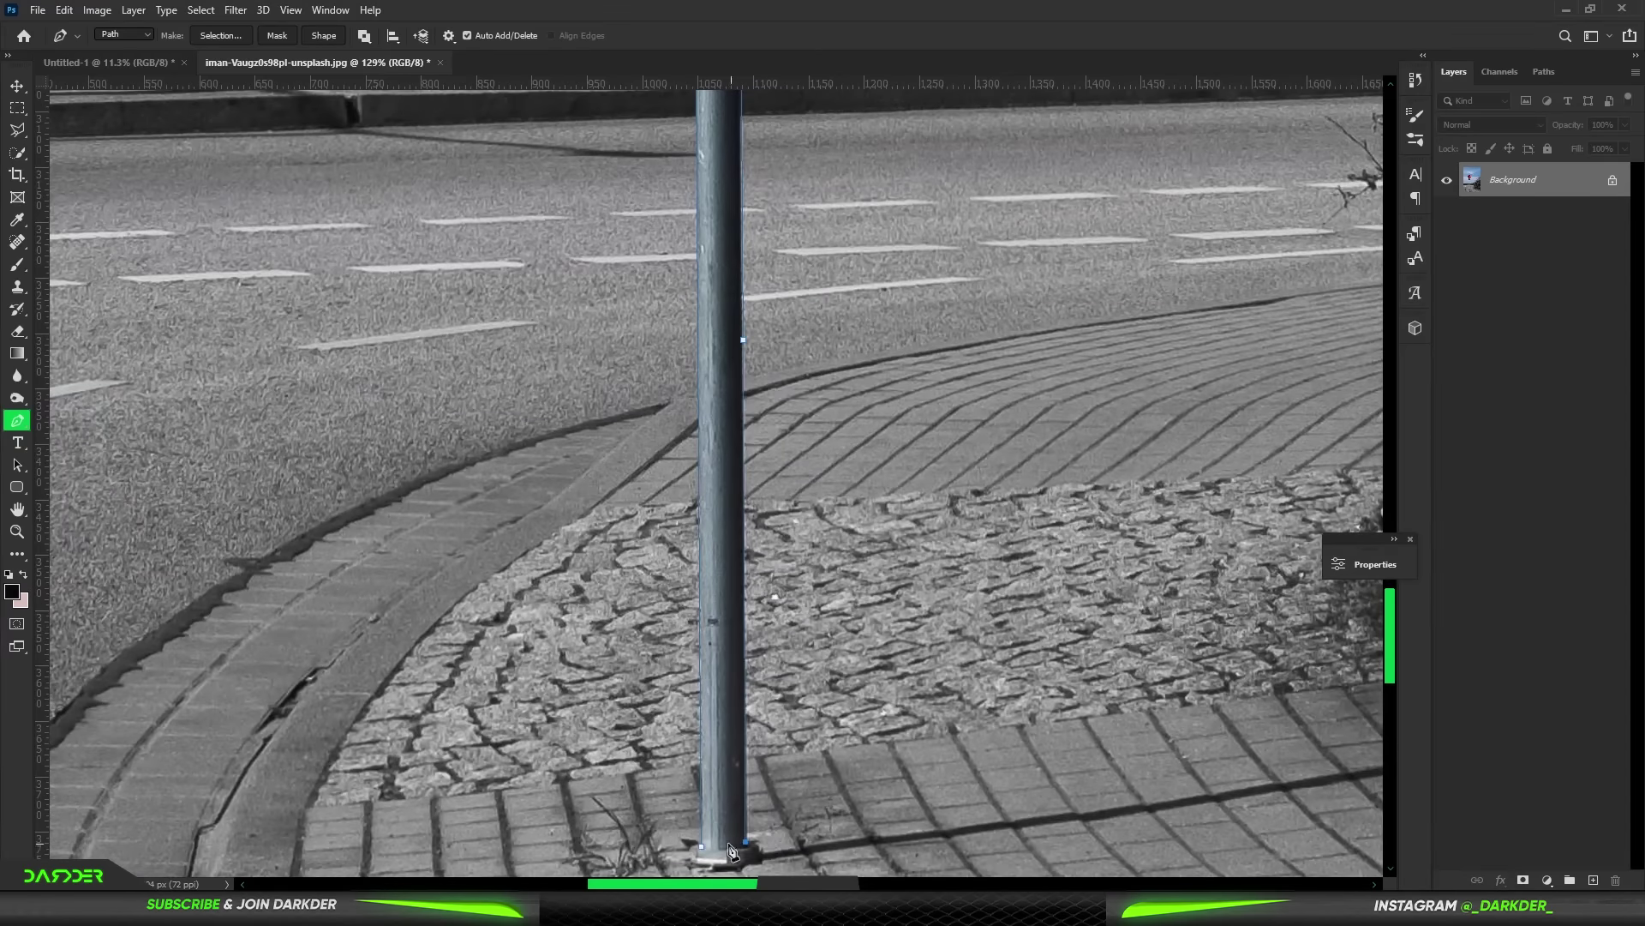
- Move the signpost selection into Untitled-1, scale it to about 77% and place it below Layer 2
right_click(731, 643)
click(802, 328)
key(Return)
key(v)
mouse_move(725, 343)
mouse_down()
mouse_move(908, 351)
mouse_move(908, 390)
mouse_up()
key(ctrl+t)
drag(922, 325, 908, 374)
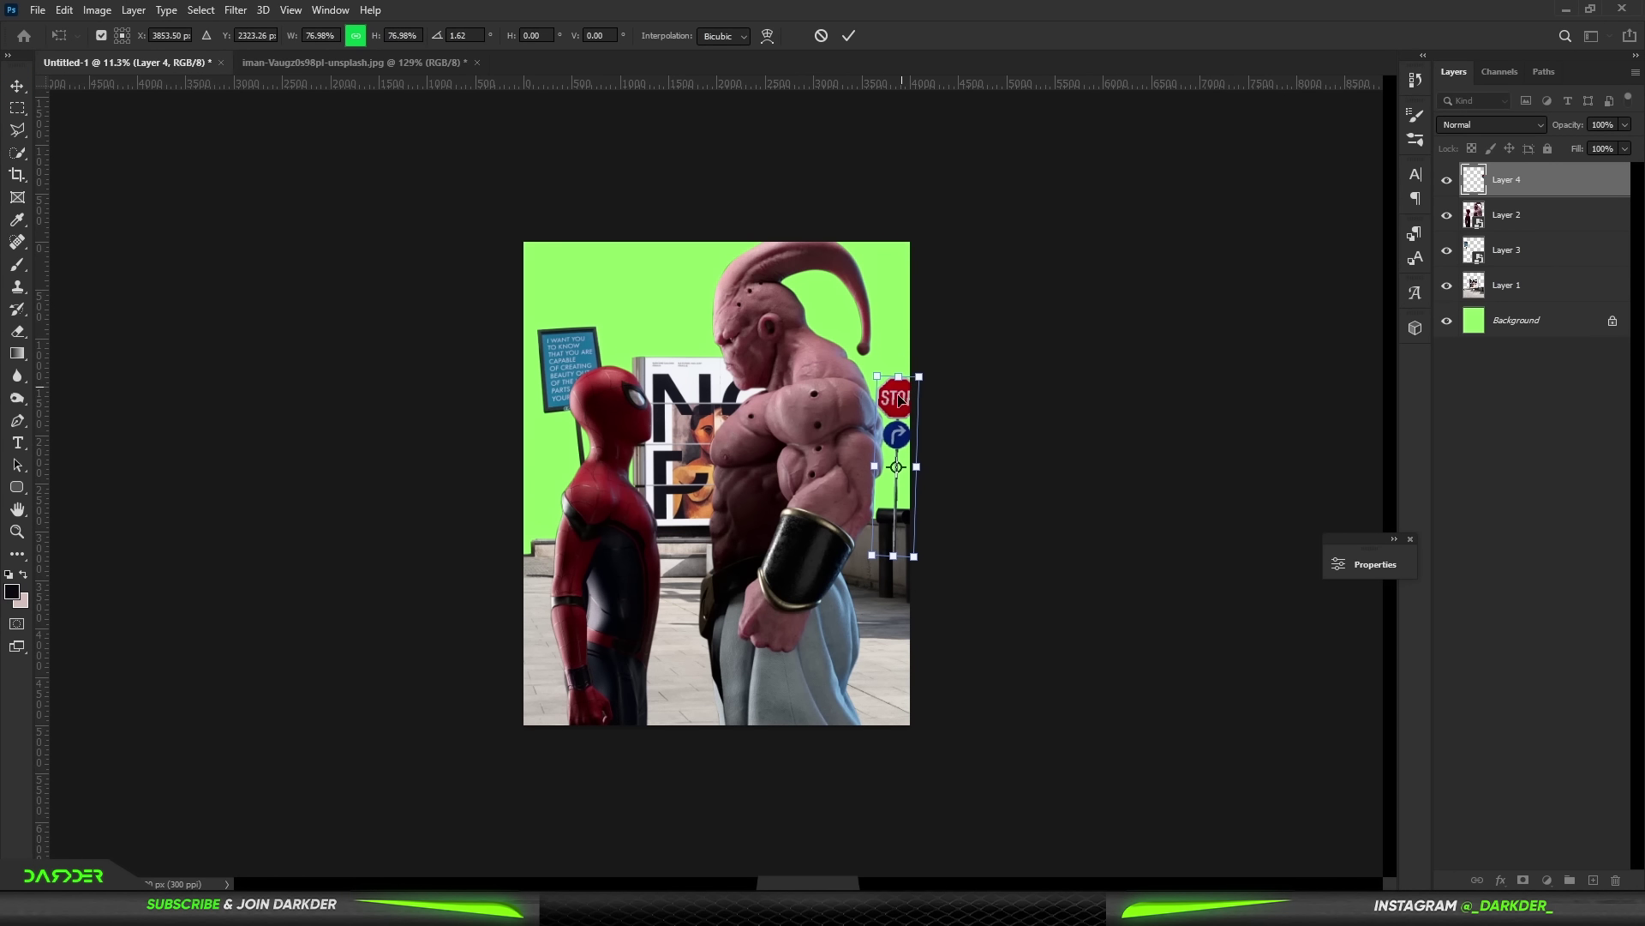
key(Return)
drag(1508, 180, 1533, 301)
- Convert the clouds to a Smart Object, enlarge them to 400% and position them below the other layers
right_click(1570, 185)
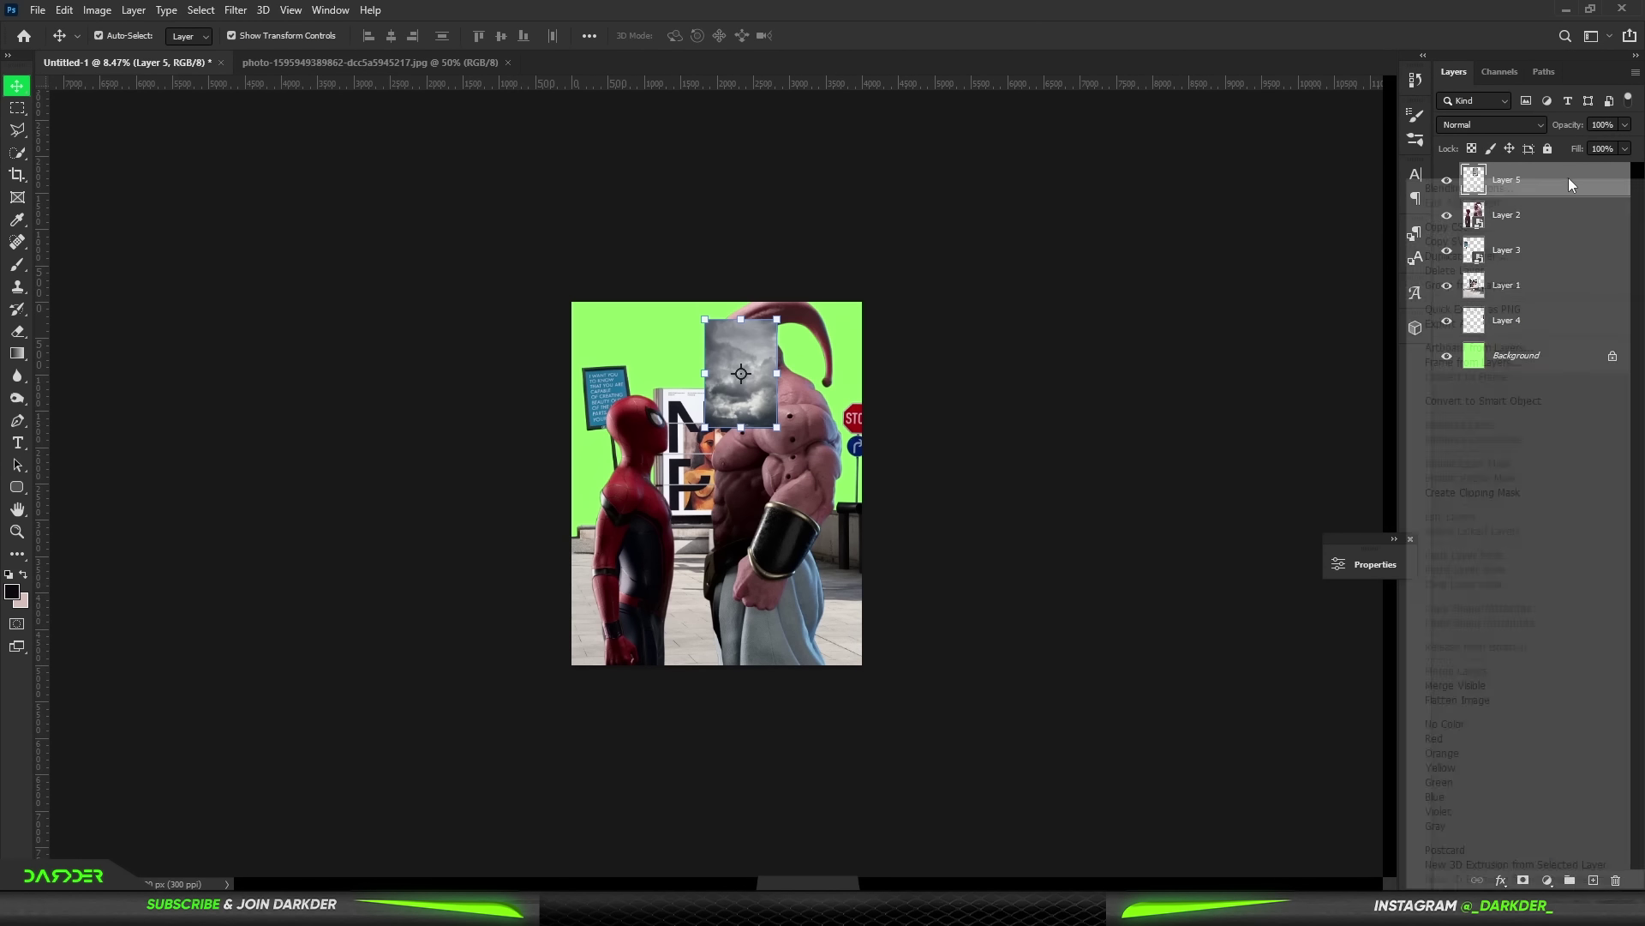
click(1483, 400)
key(ctrl+t)
drag(776, 319, 862, 156)
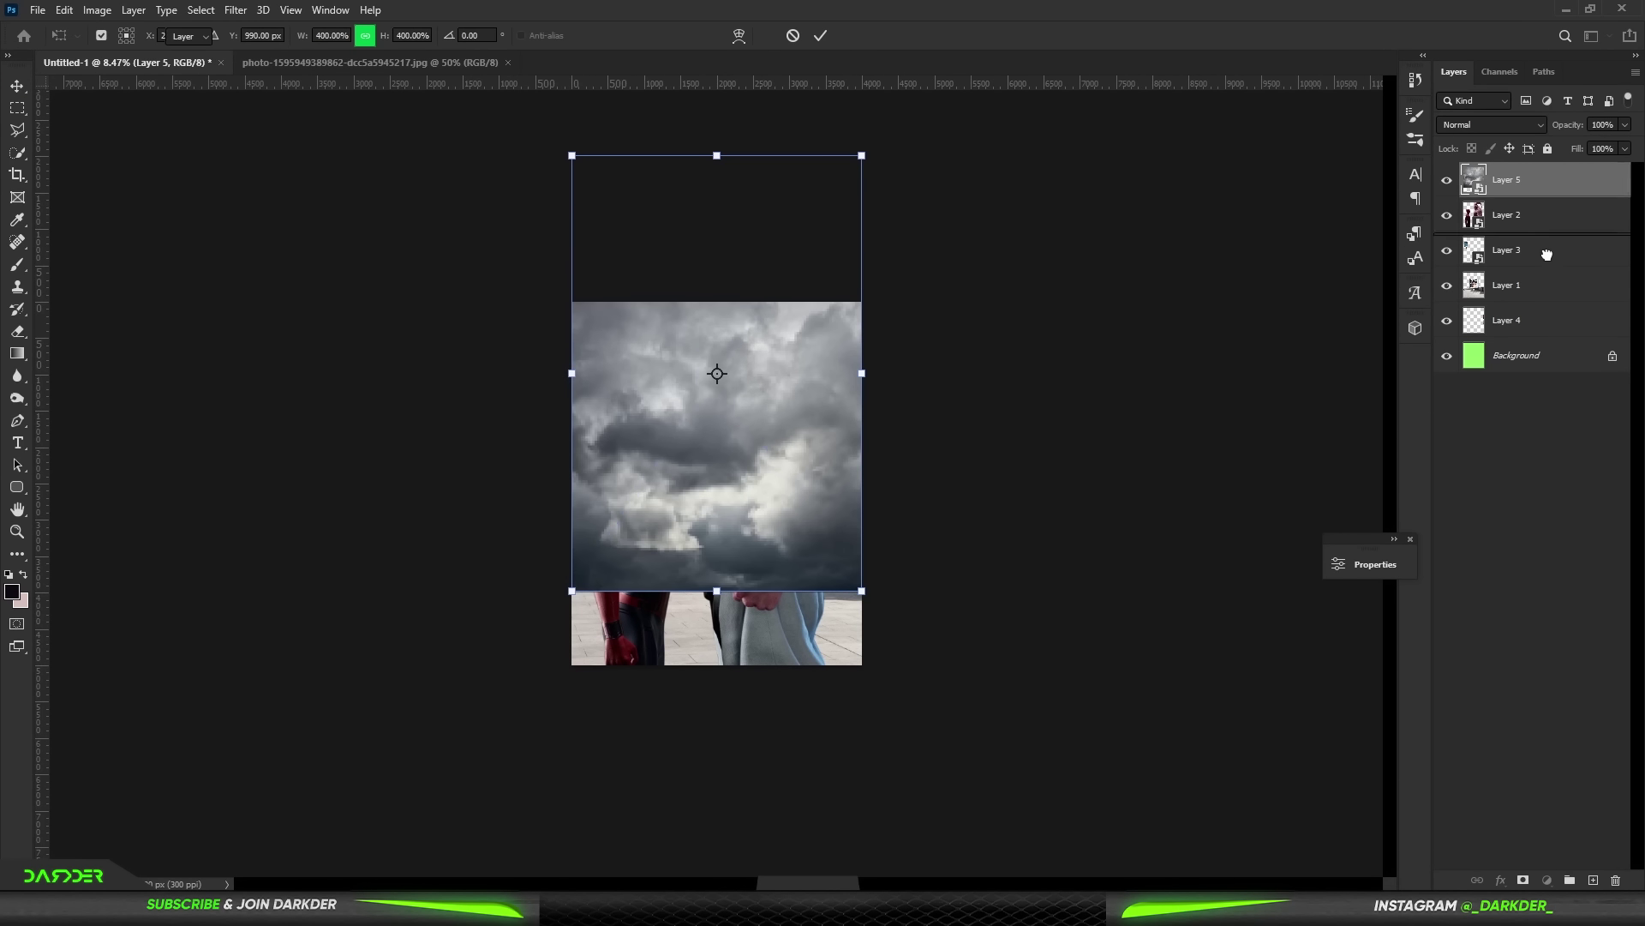
drag(1547, 255, 1543, 336)
key(Return)
scroll(716, 480, up, 1)
drag(659, 316, 661, 244)
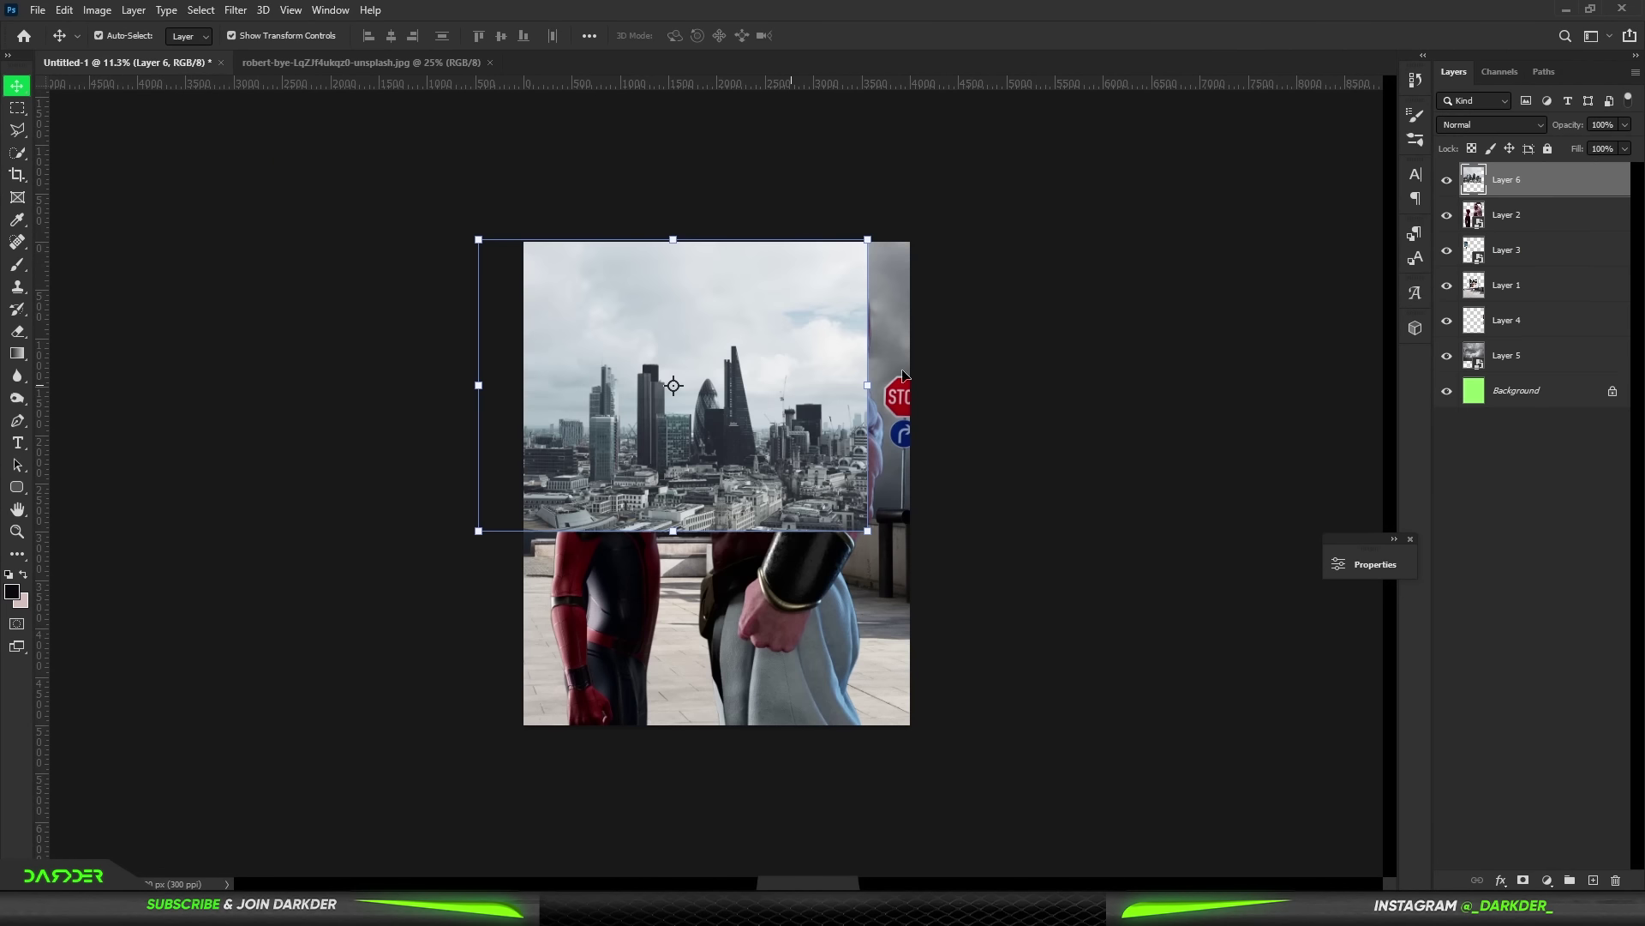
- Place the city skyline layer behind the characters, enlarged and positioned
drag(1526, 334, 1526, 325)
drag(867, 530, 956, 599)
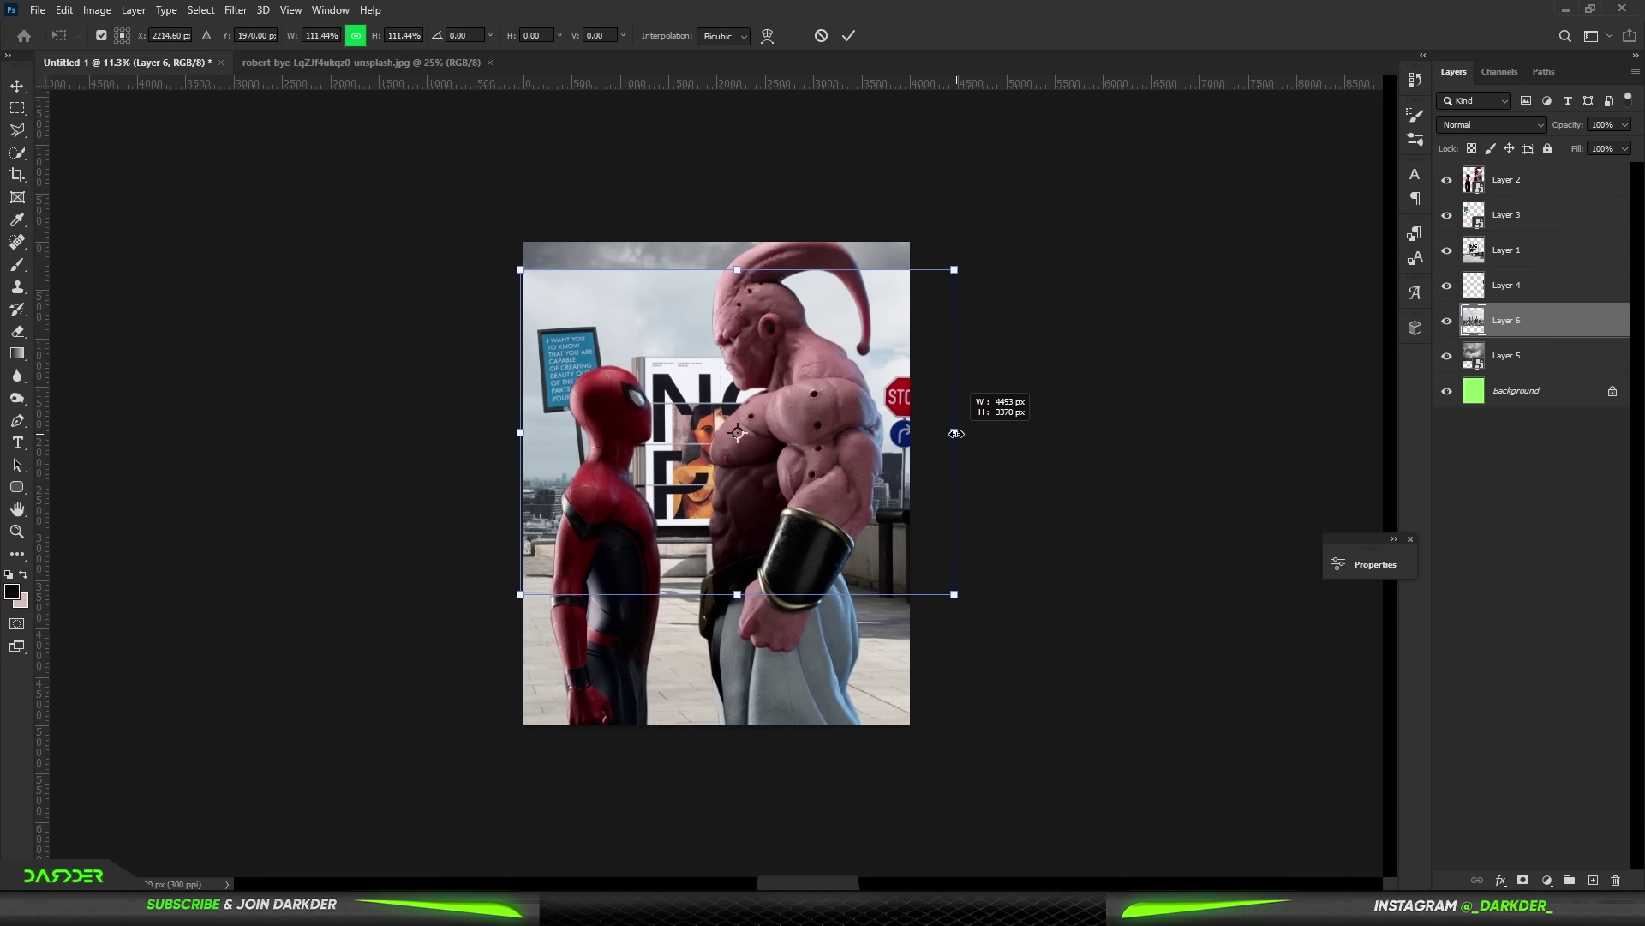
mouse_move(907, 399)
mouse_down()
mouse_move(861, 364)
mouse_move(872, 373)
mouse_up()
- Erase the skyline's top edge and darken the scene with a Curves adjustment
click(17, 331)
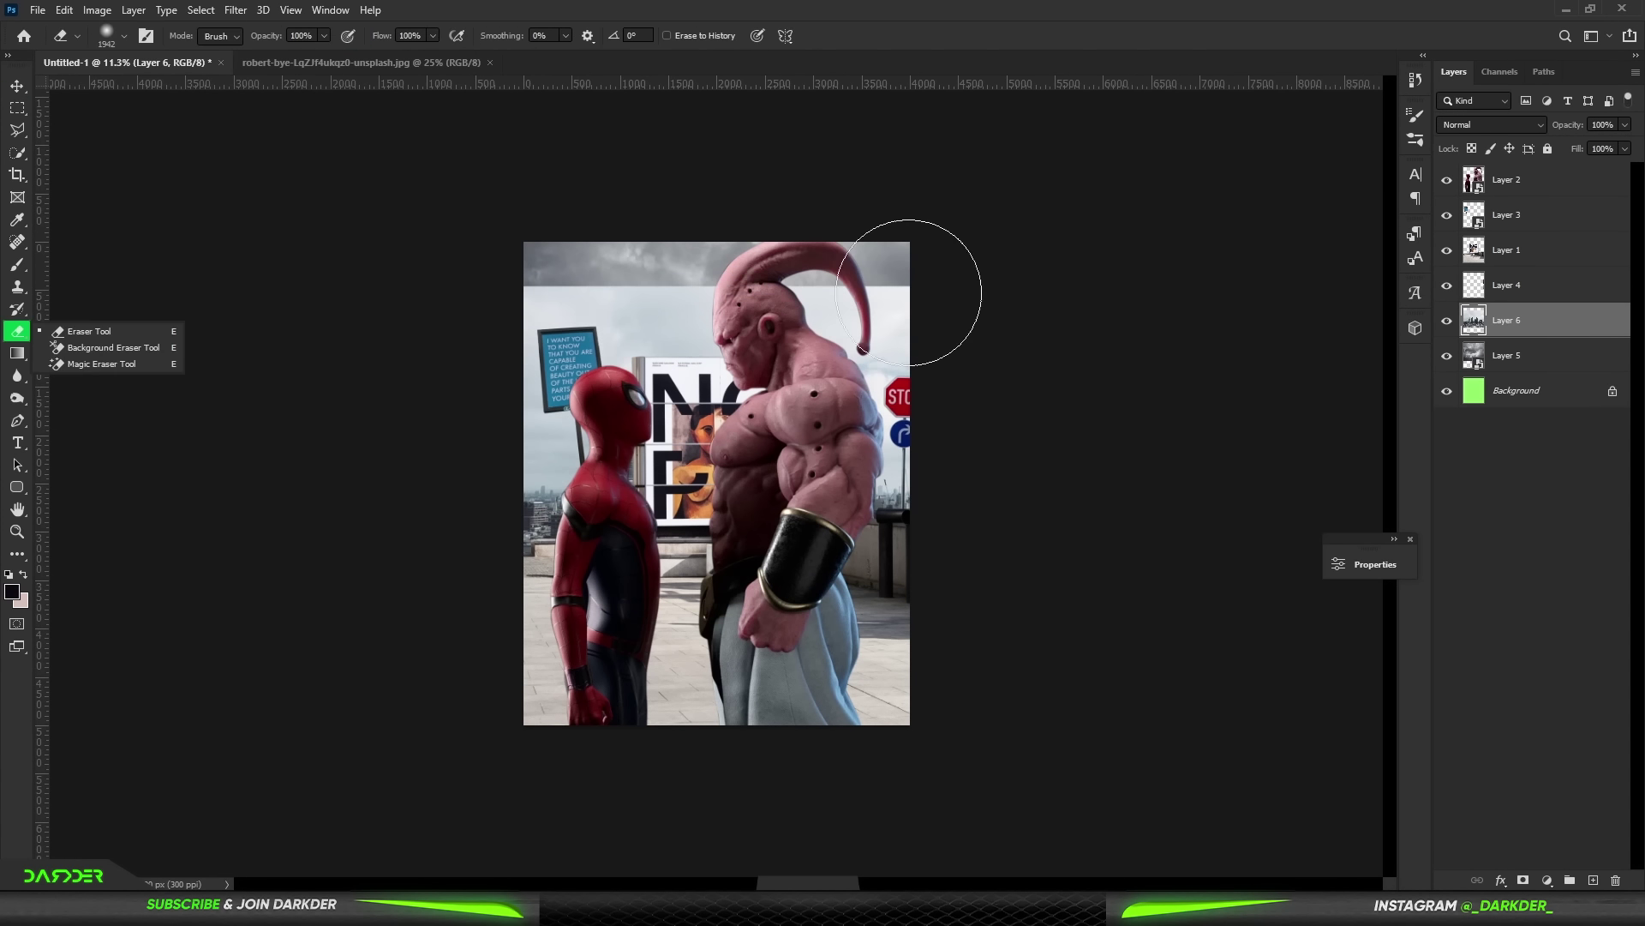
click(172, 345)
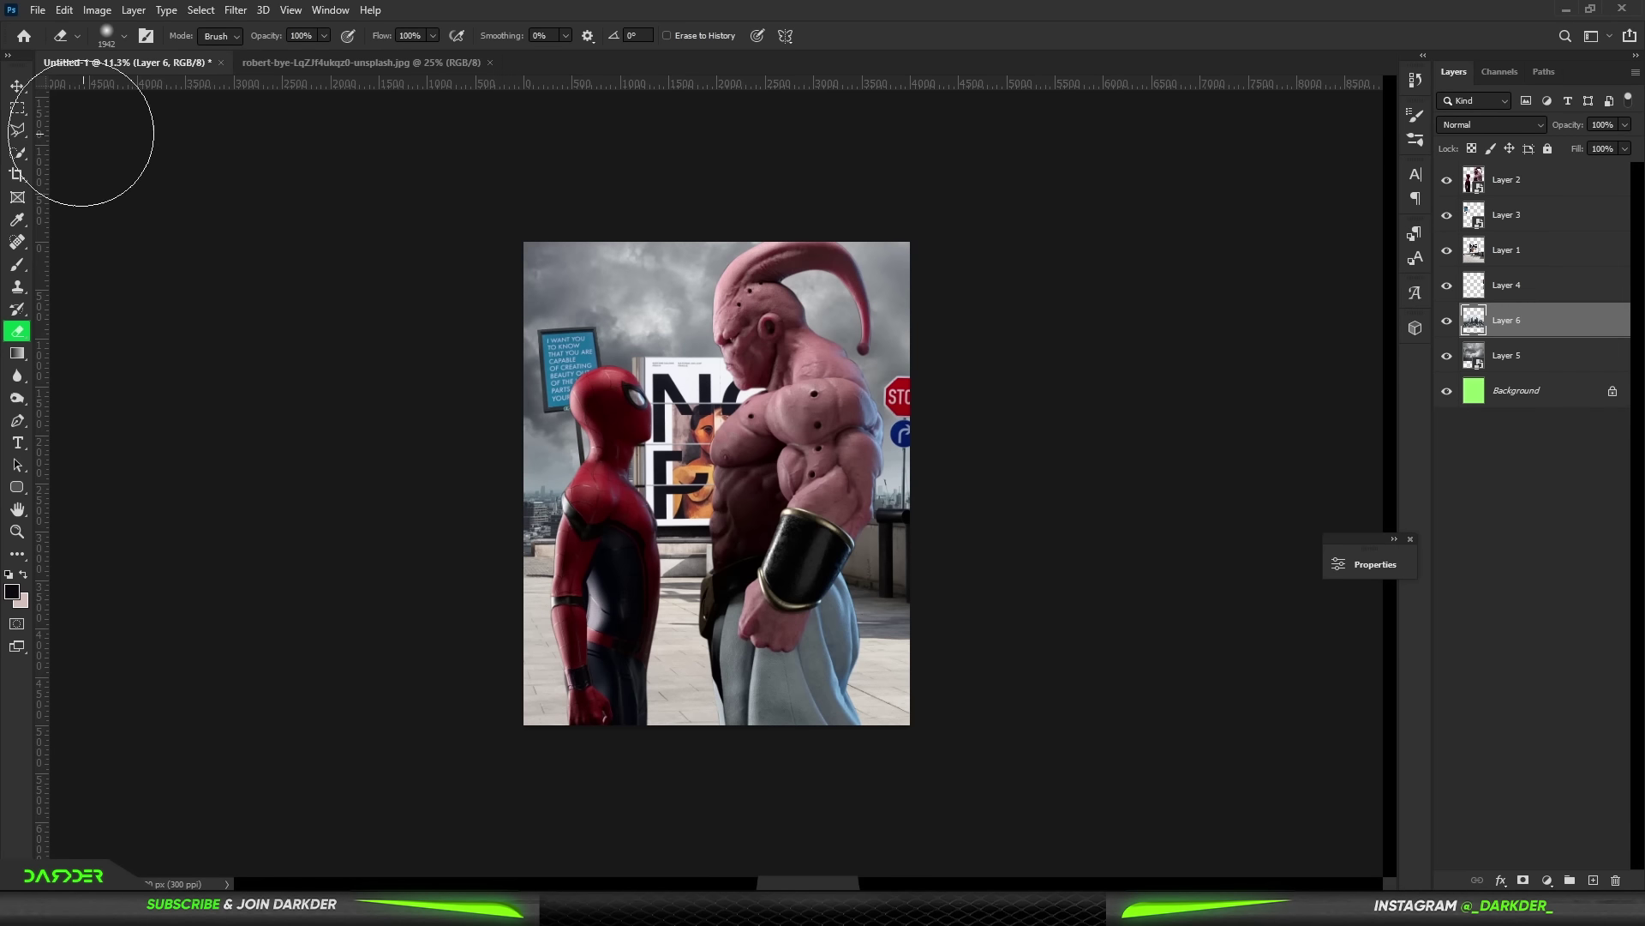
click(17, 86)
click(1547, 880)
click(1536, 659)
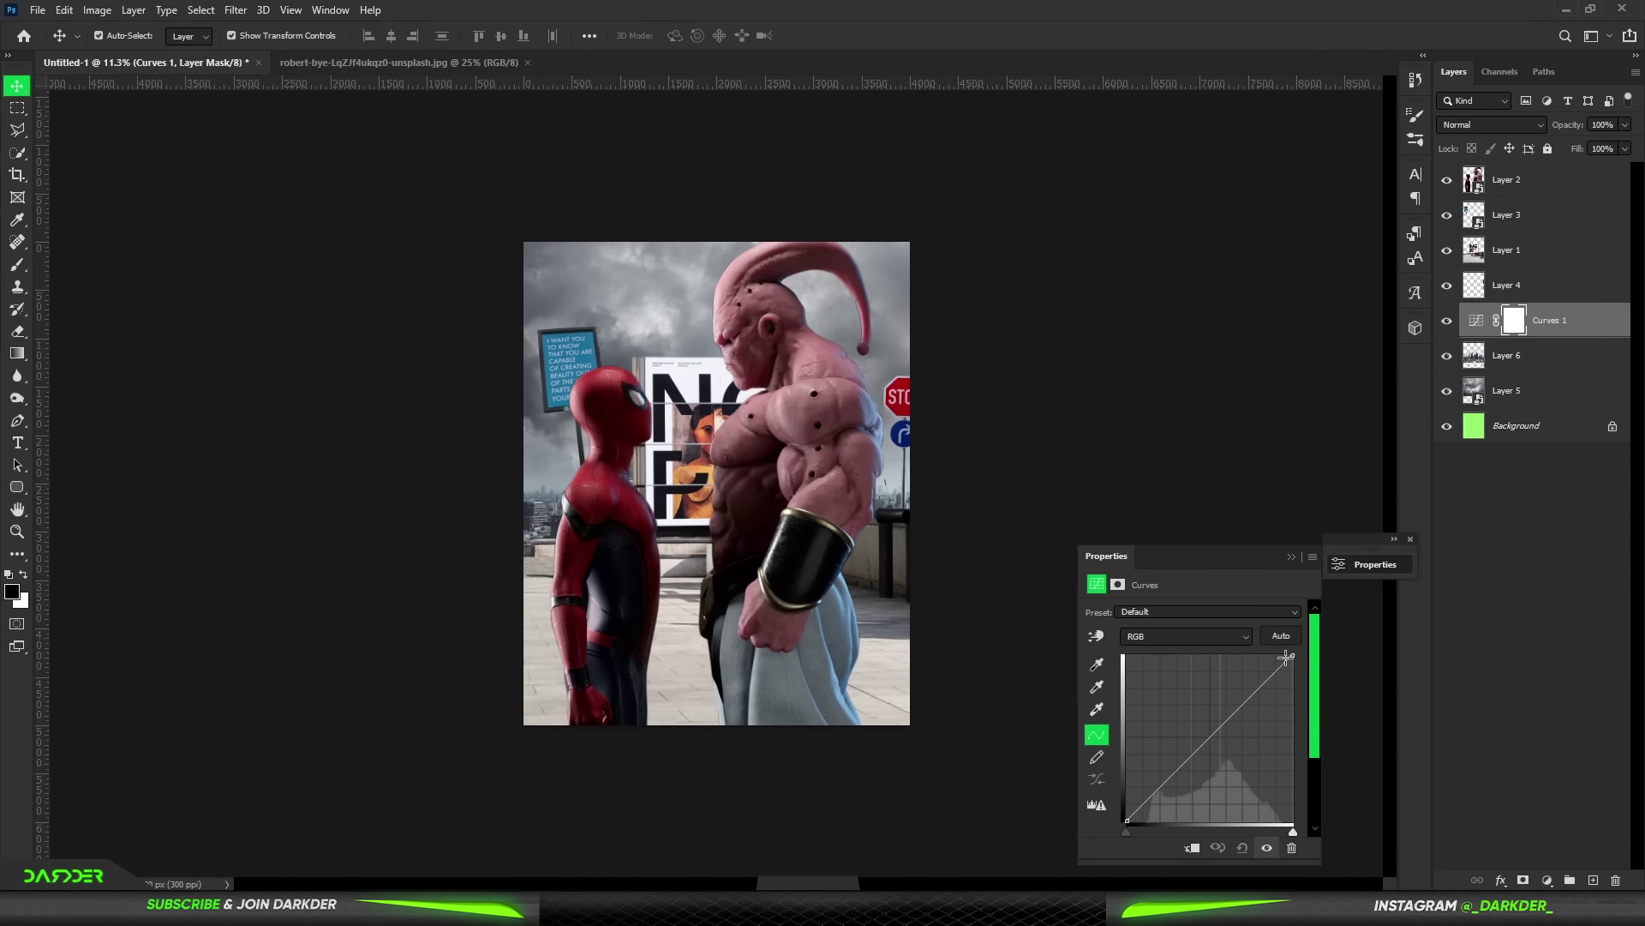
drag(1293, 656, 1306, 703)
drag(1224, 755, 1221, 770)
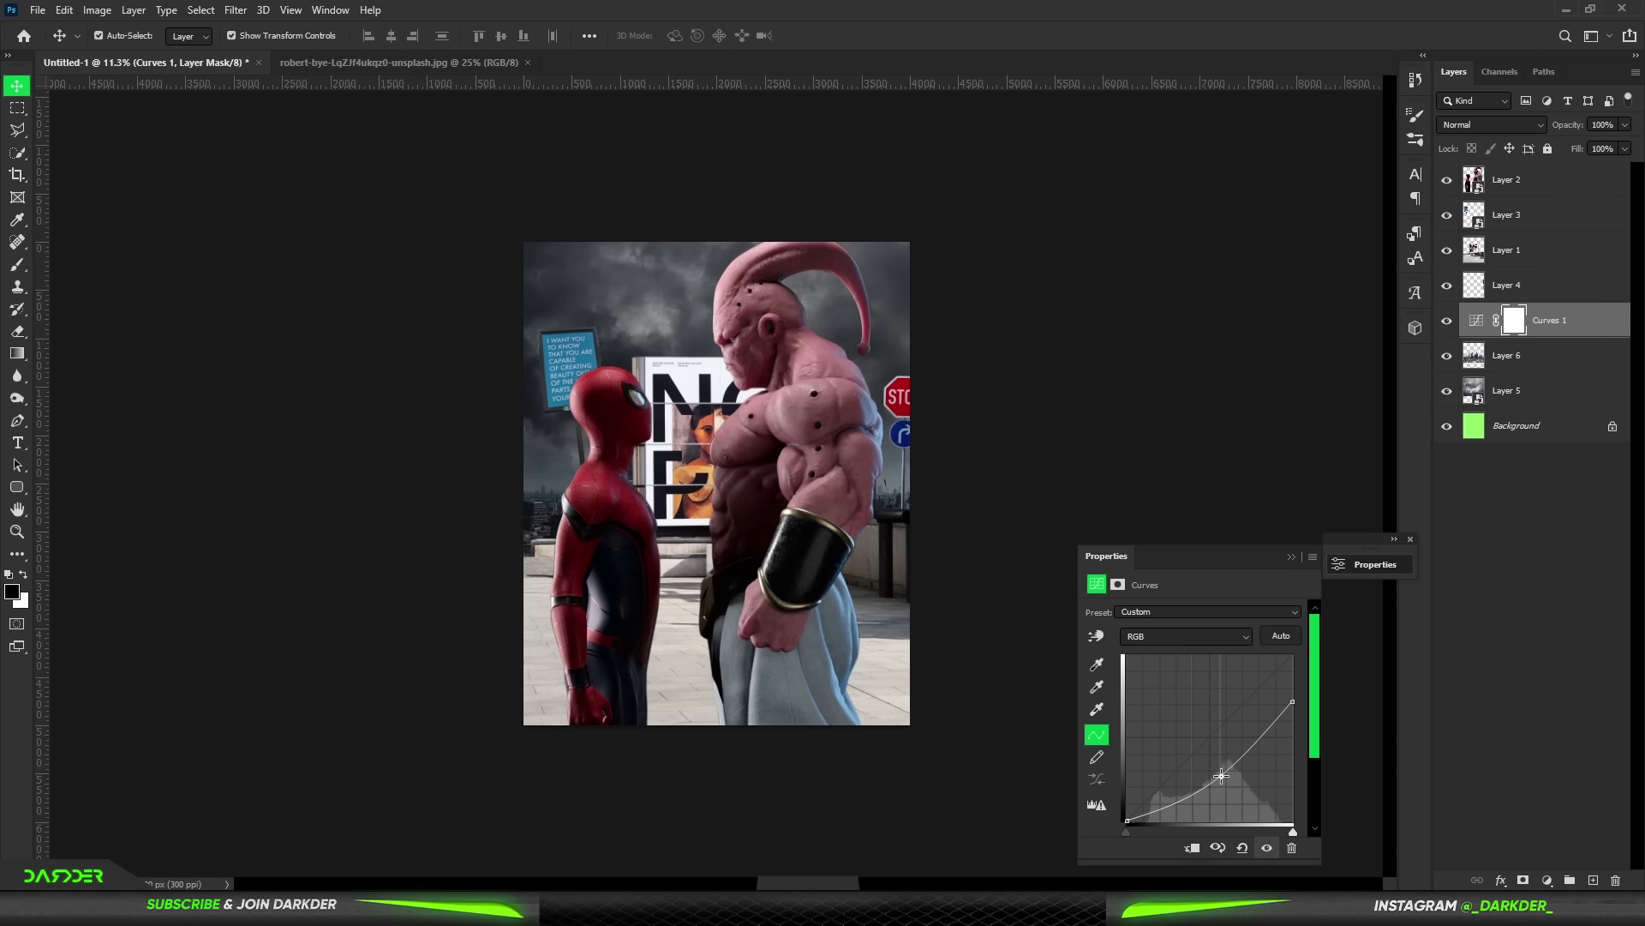
- Add a purple Solid Color fill layer blended in Color Dodge mode
click(1290, 558)
click(1546, 880)
click(1534, 579)
click(1329, 429)
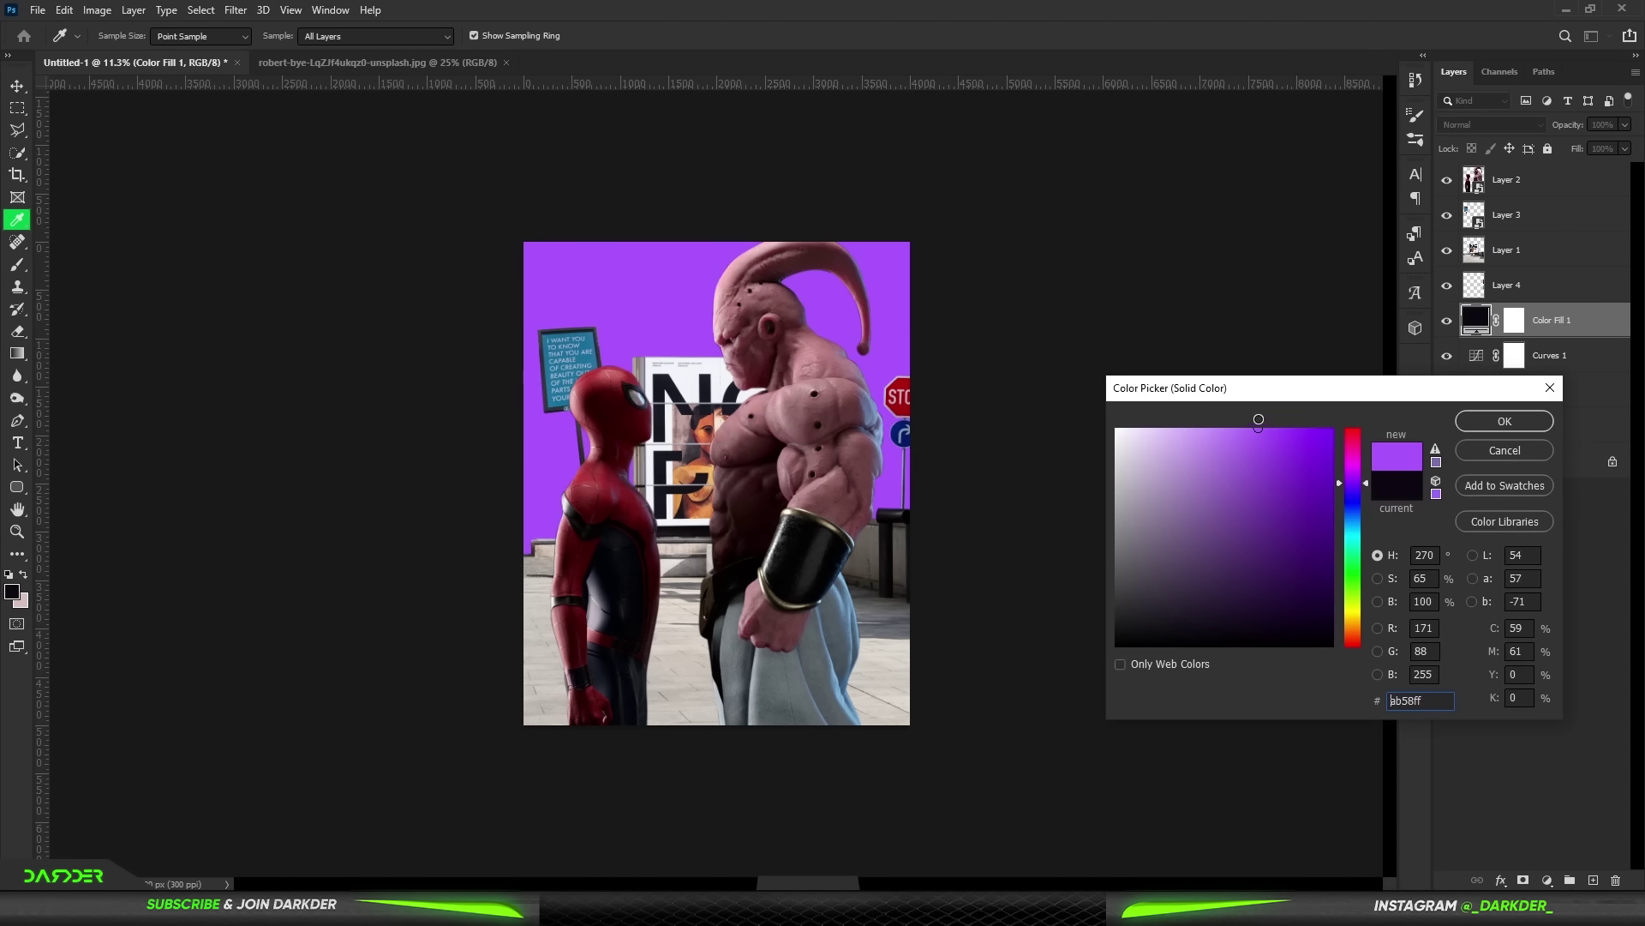
click(1504, 420)
click(1532, 127)
click(1483, 281)
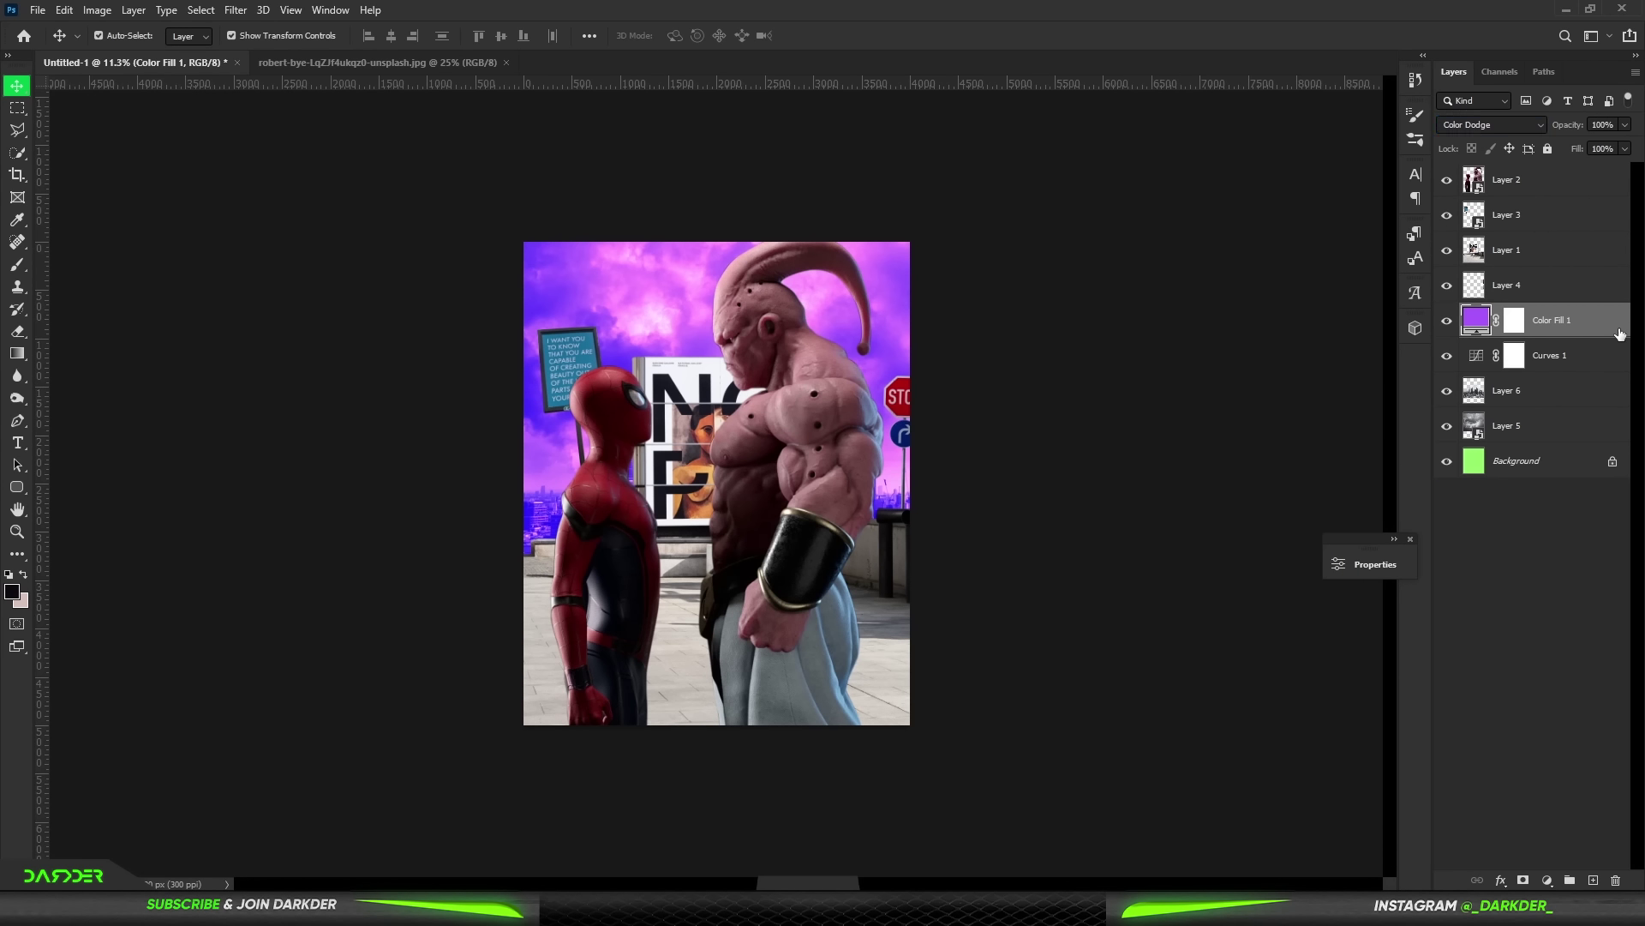
- Restrict the fill with Blend If and change its colour to #589bff
double_click(1620, 334)
drag(1227, 805, 1307, 806)
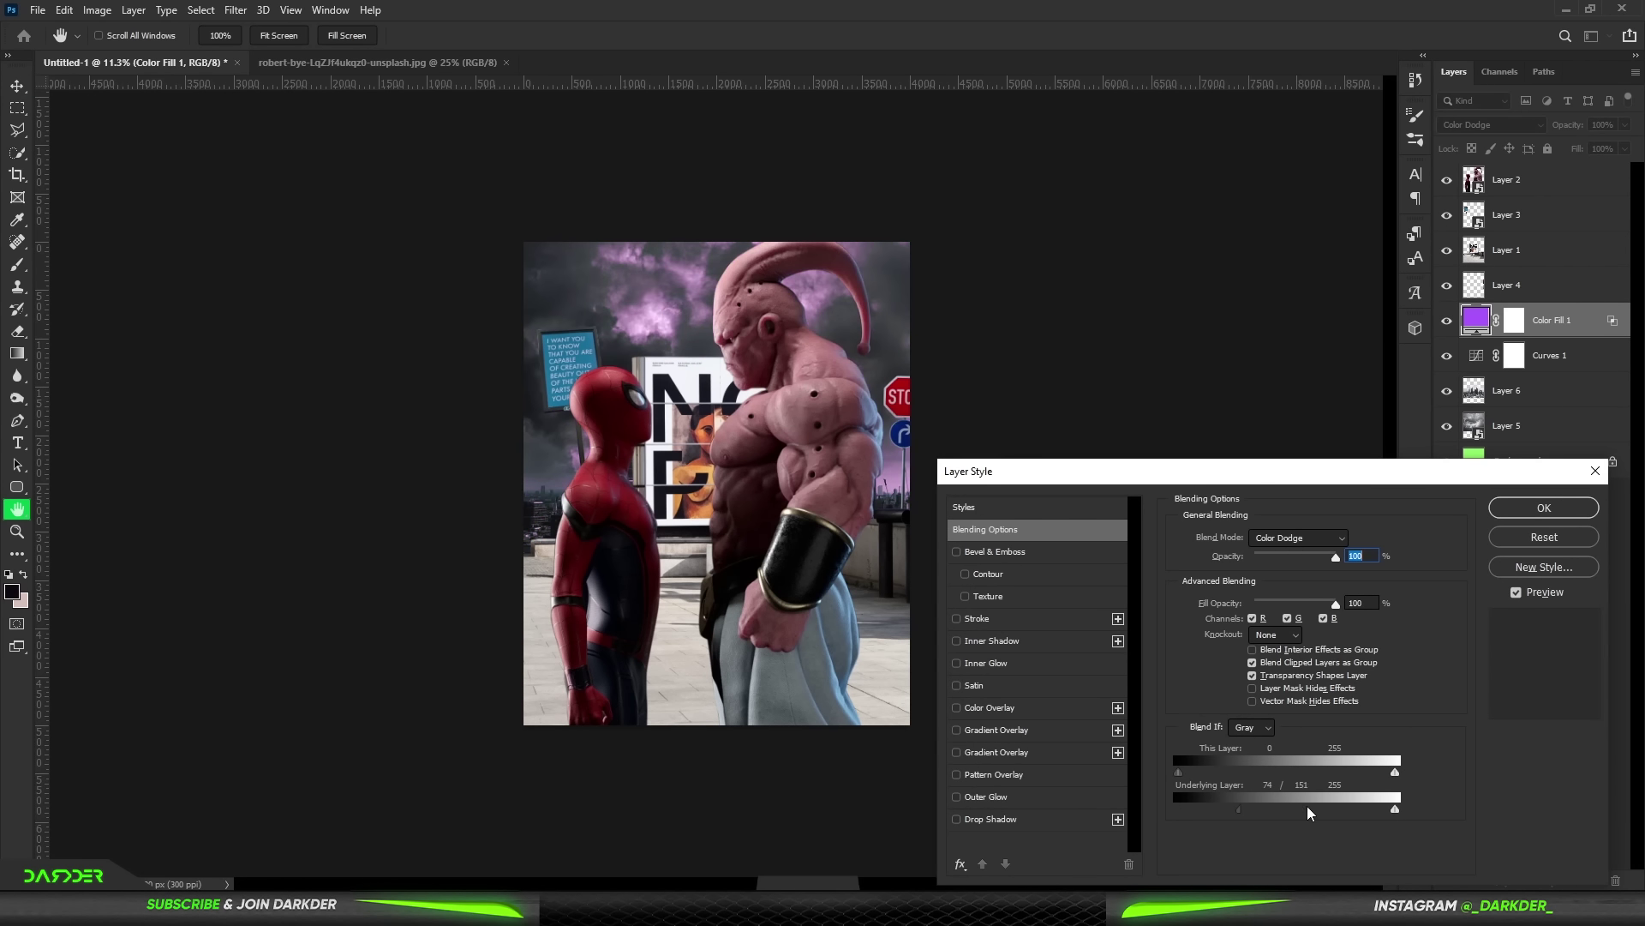
click(1543, 508)
double_click(1476, 320)
text(589bff)
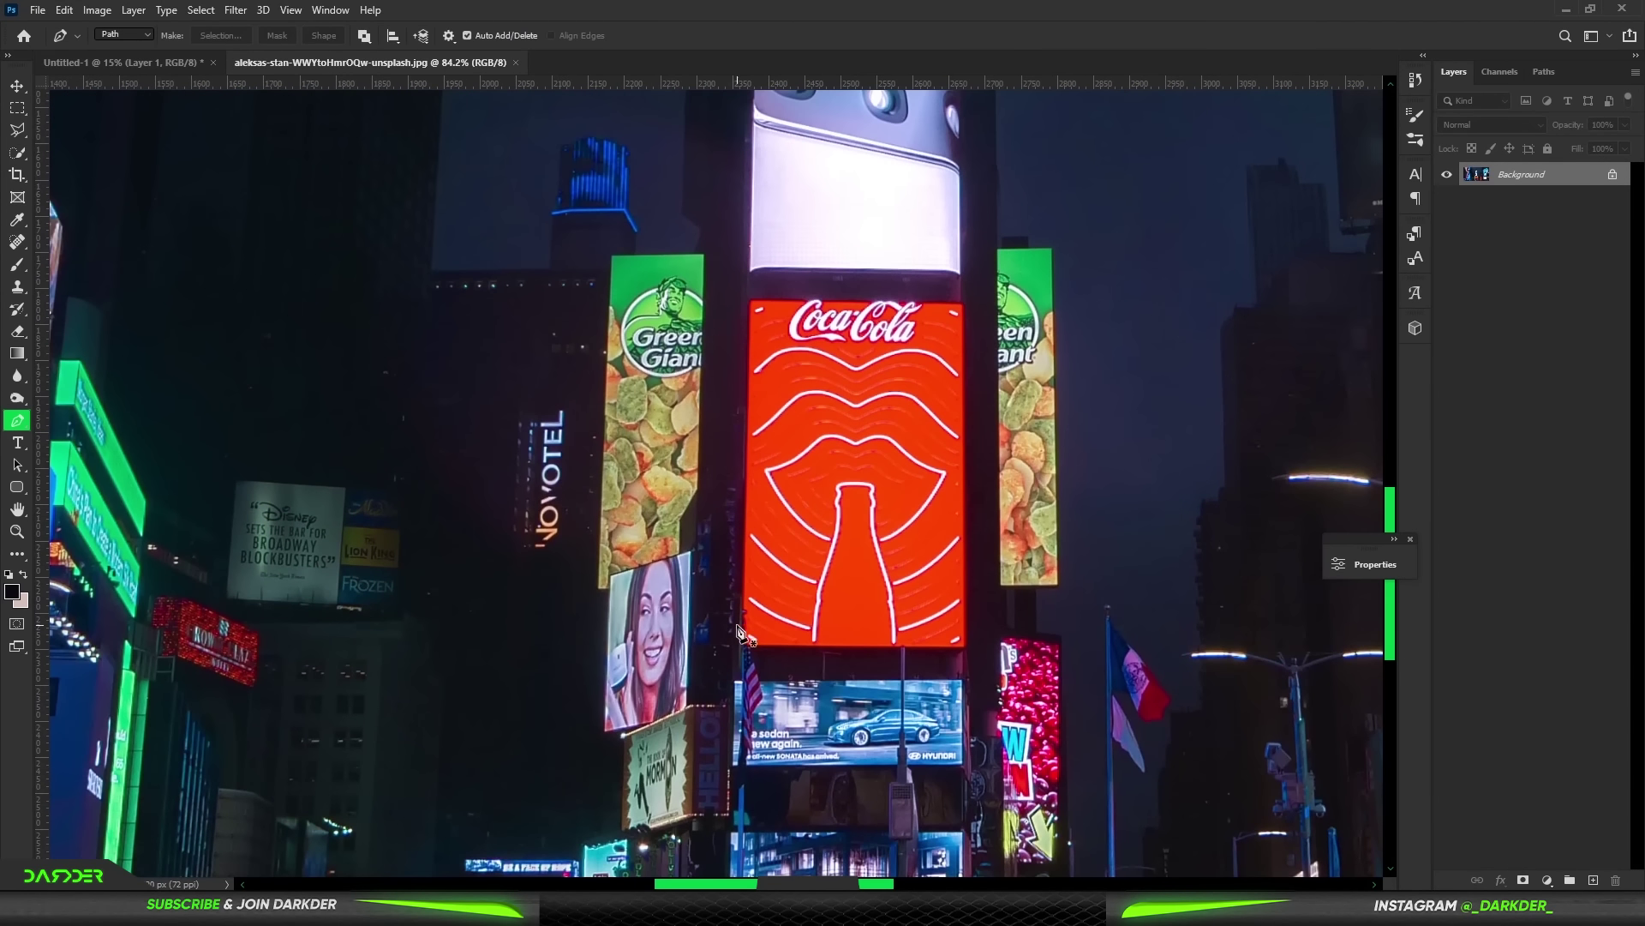
- Trace a Pen path around the illuminated billboard tower in the night photo
scroll(767, 140, up, 5)
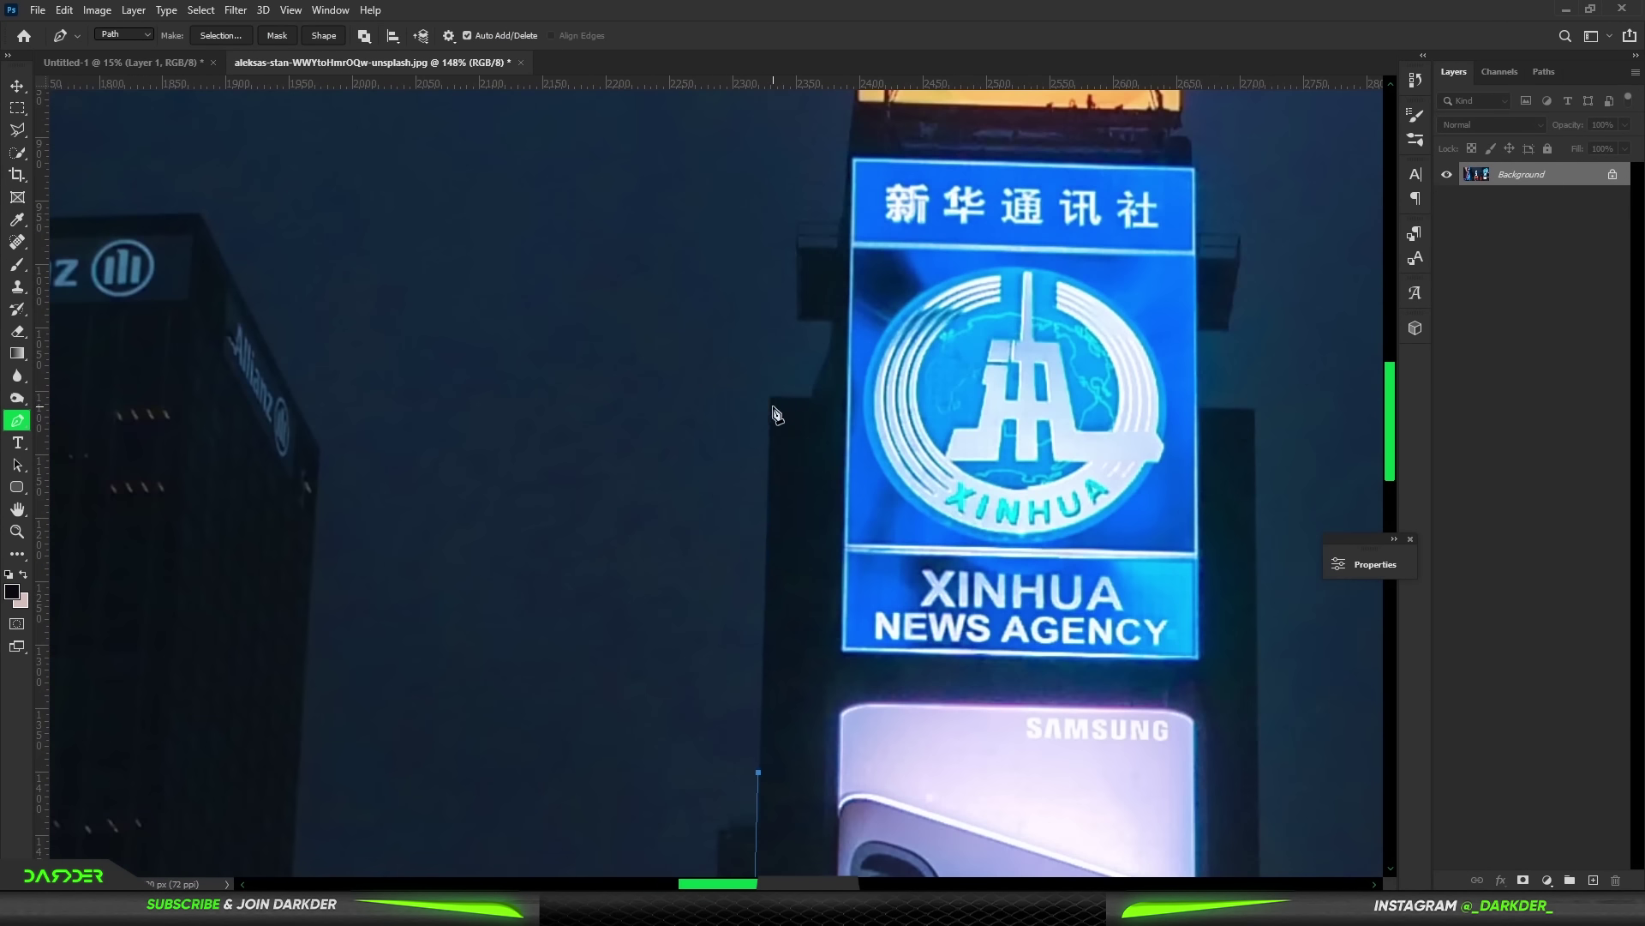
scroll(792, 407, up, 5)
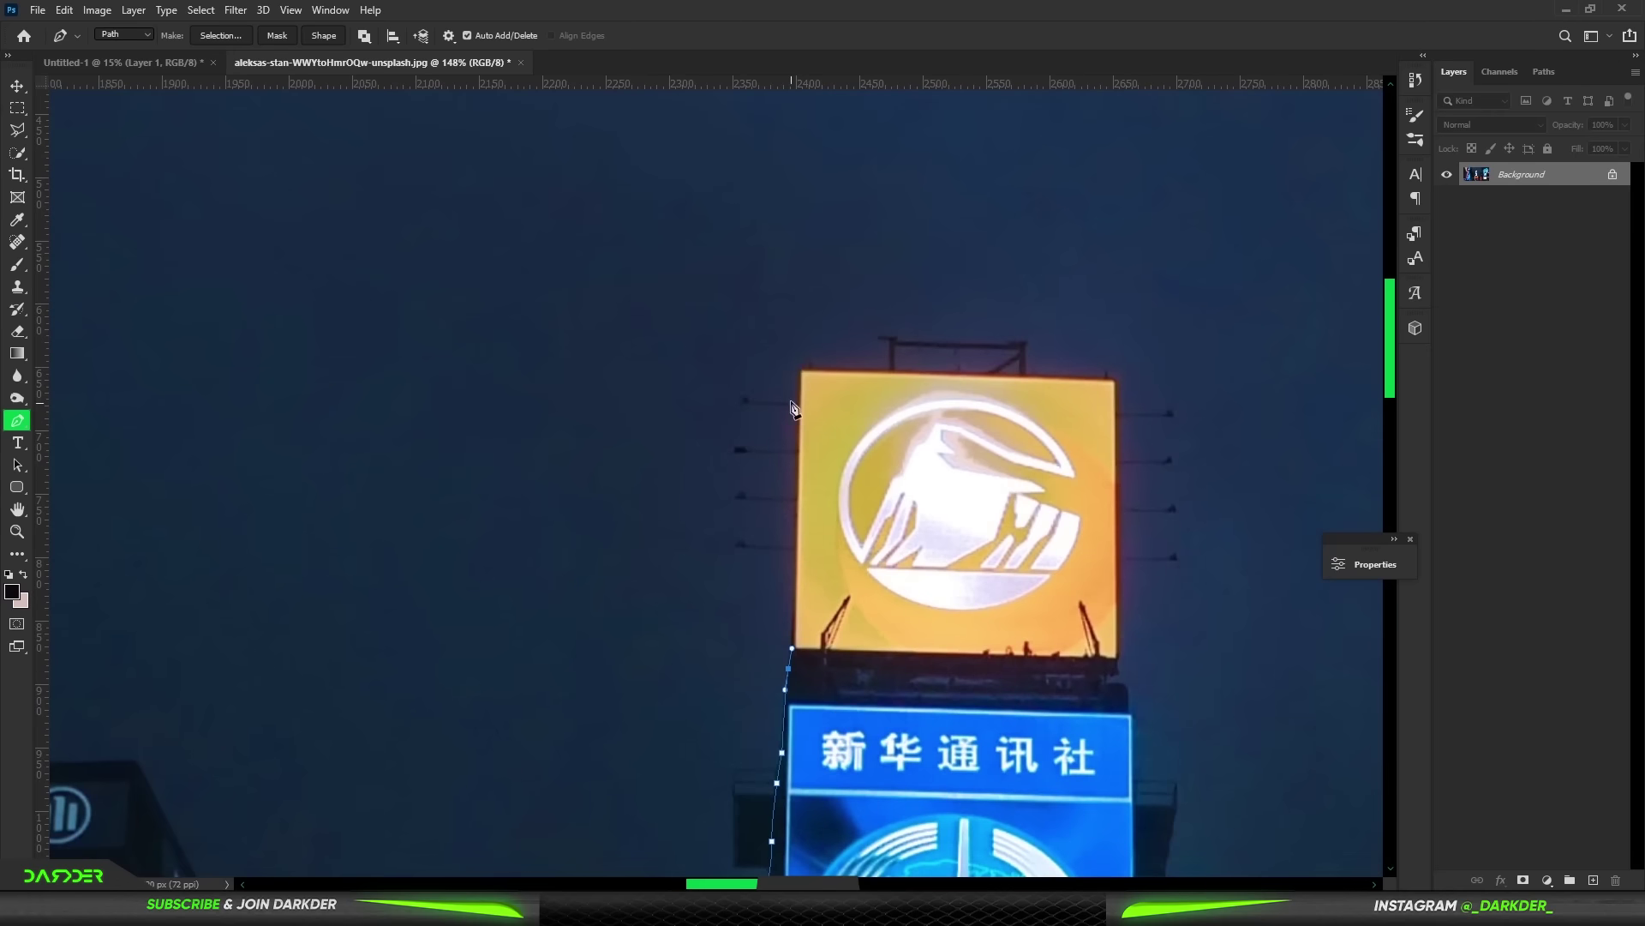
click(1119, 650)
click(1113, 678)
scroll(1114, 677, down, 2)
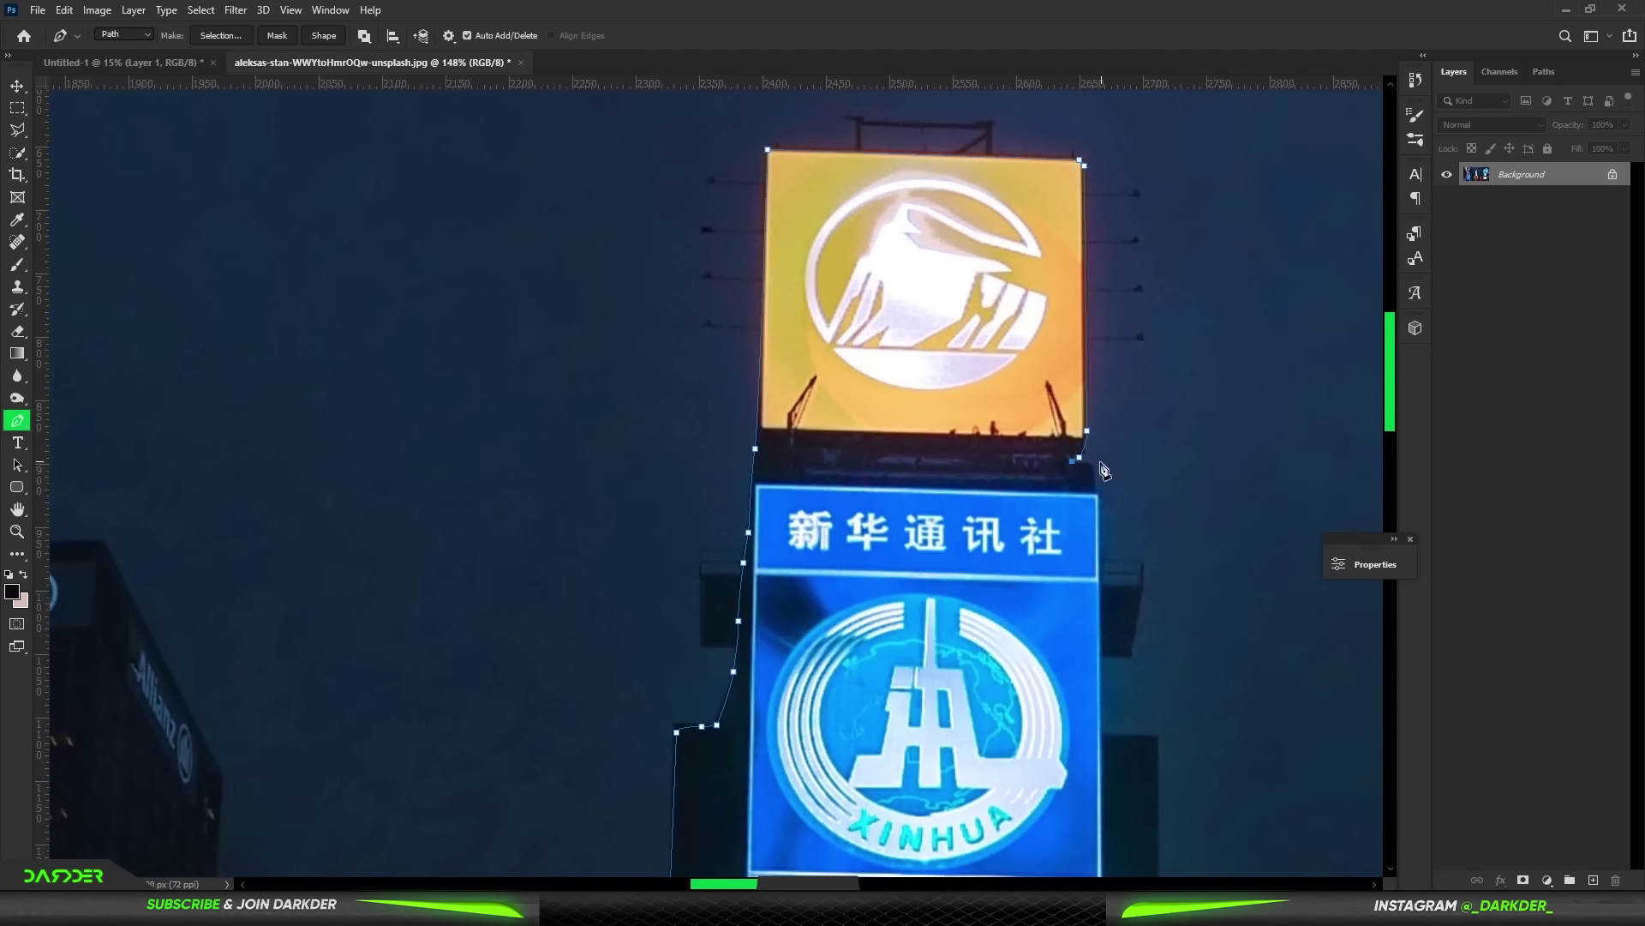
click(1101, 734)
scroll(975, 336, down, 4)
scroll(982, 482, down, 4)
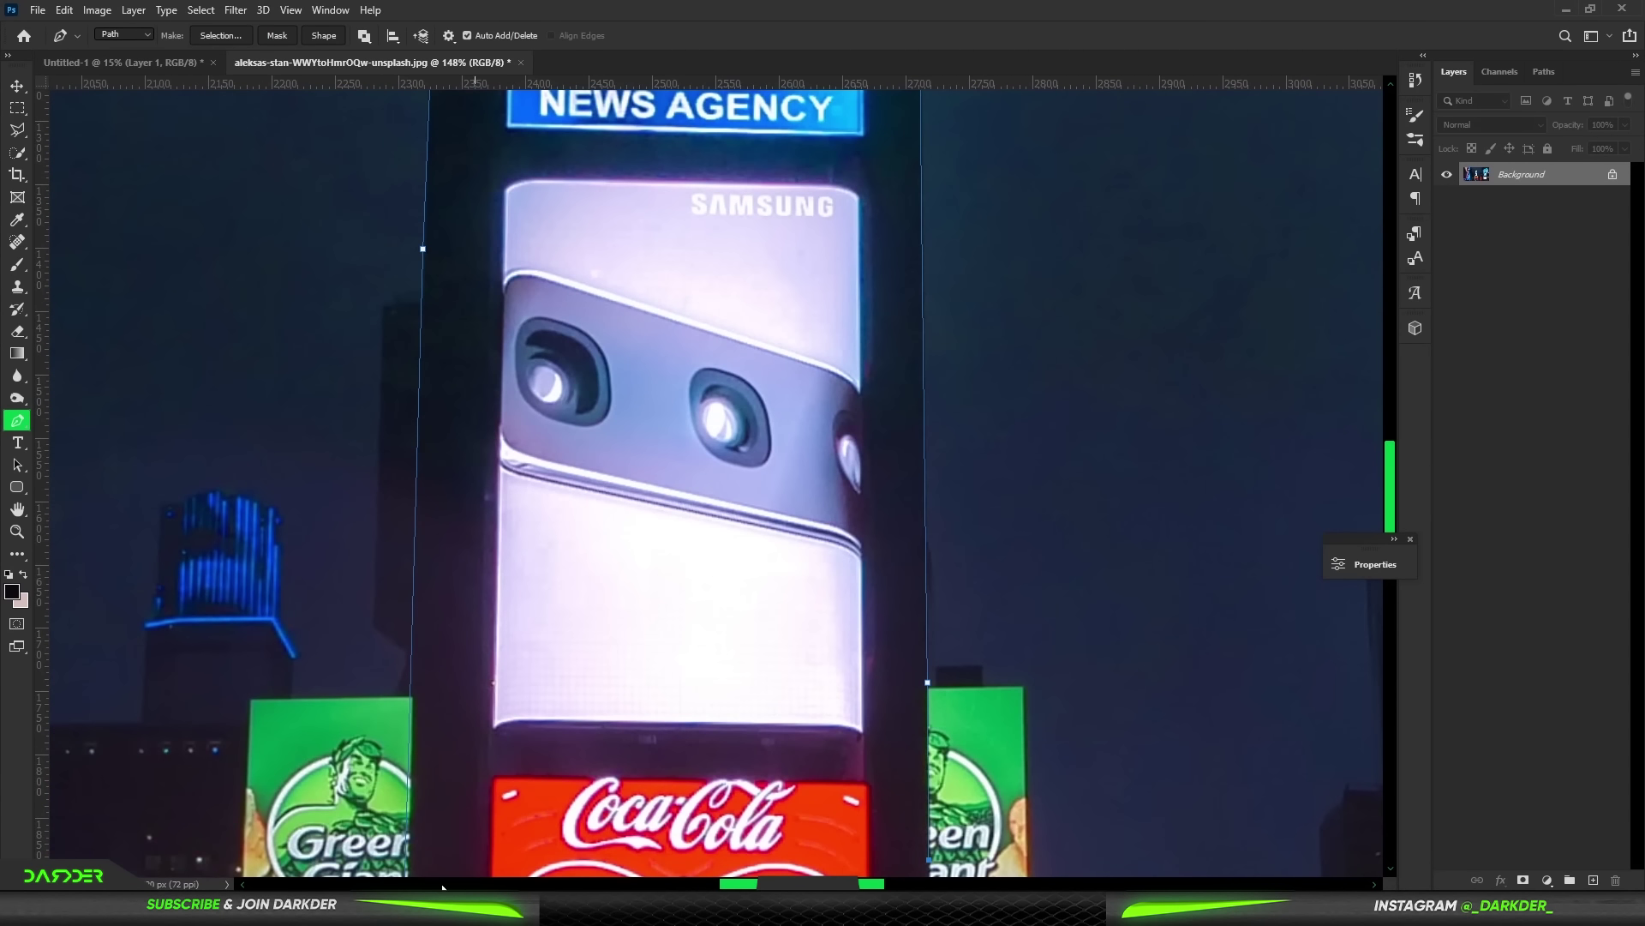
scroll(599, 480, down, 4)
scroll(600, 480, down, 4)
- Cut the billboard tower and paste it, scaled and positioned, into Untitled-1 between the figures
right_click(555, 339)
click(591, 417)
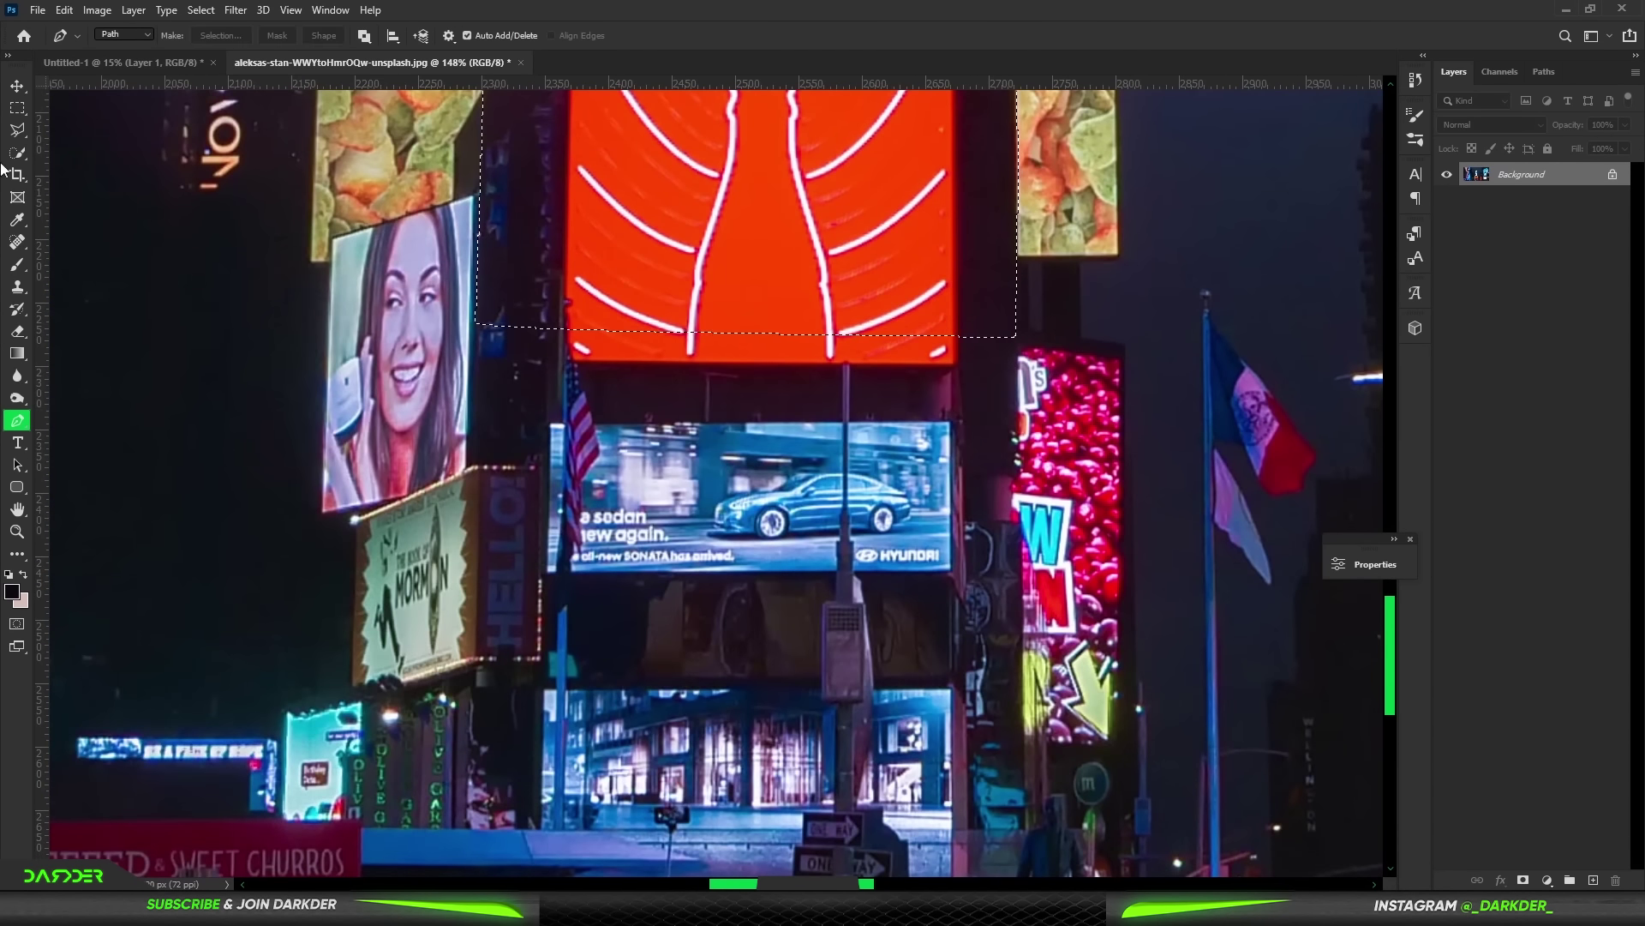
key(ctrl+x)
key(ctrl+Tab)
key(ctrl+v)
key(ctrl+t)
drag(686, 295, 685, 358)
key(Return)
click(1501, 651)
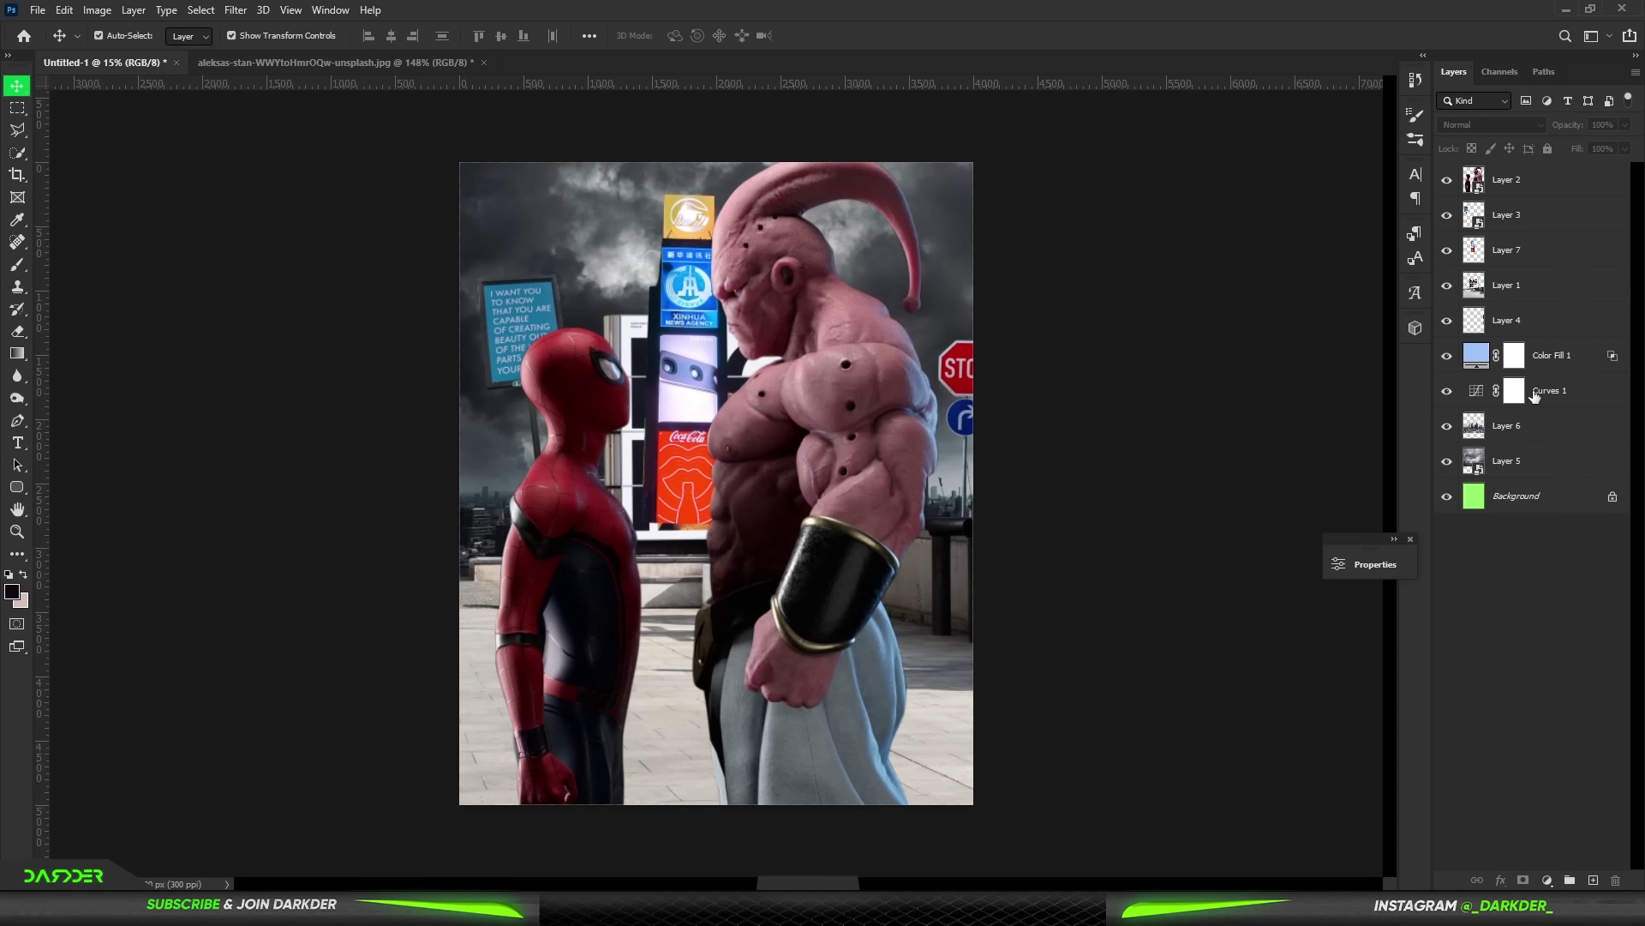
- Move Layers 3–5 down slightly and enlarge them to about 101%
click(1534, 460)
shift+click(1540, 216)
drag(674, 225, 677, 300)
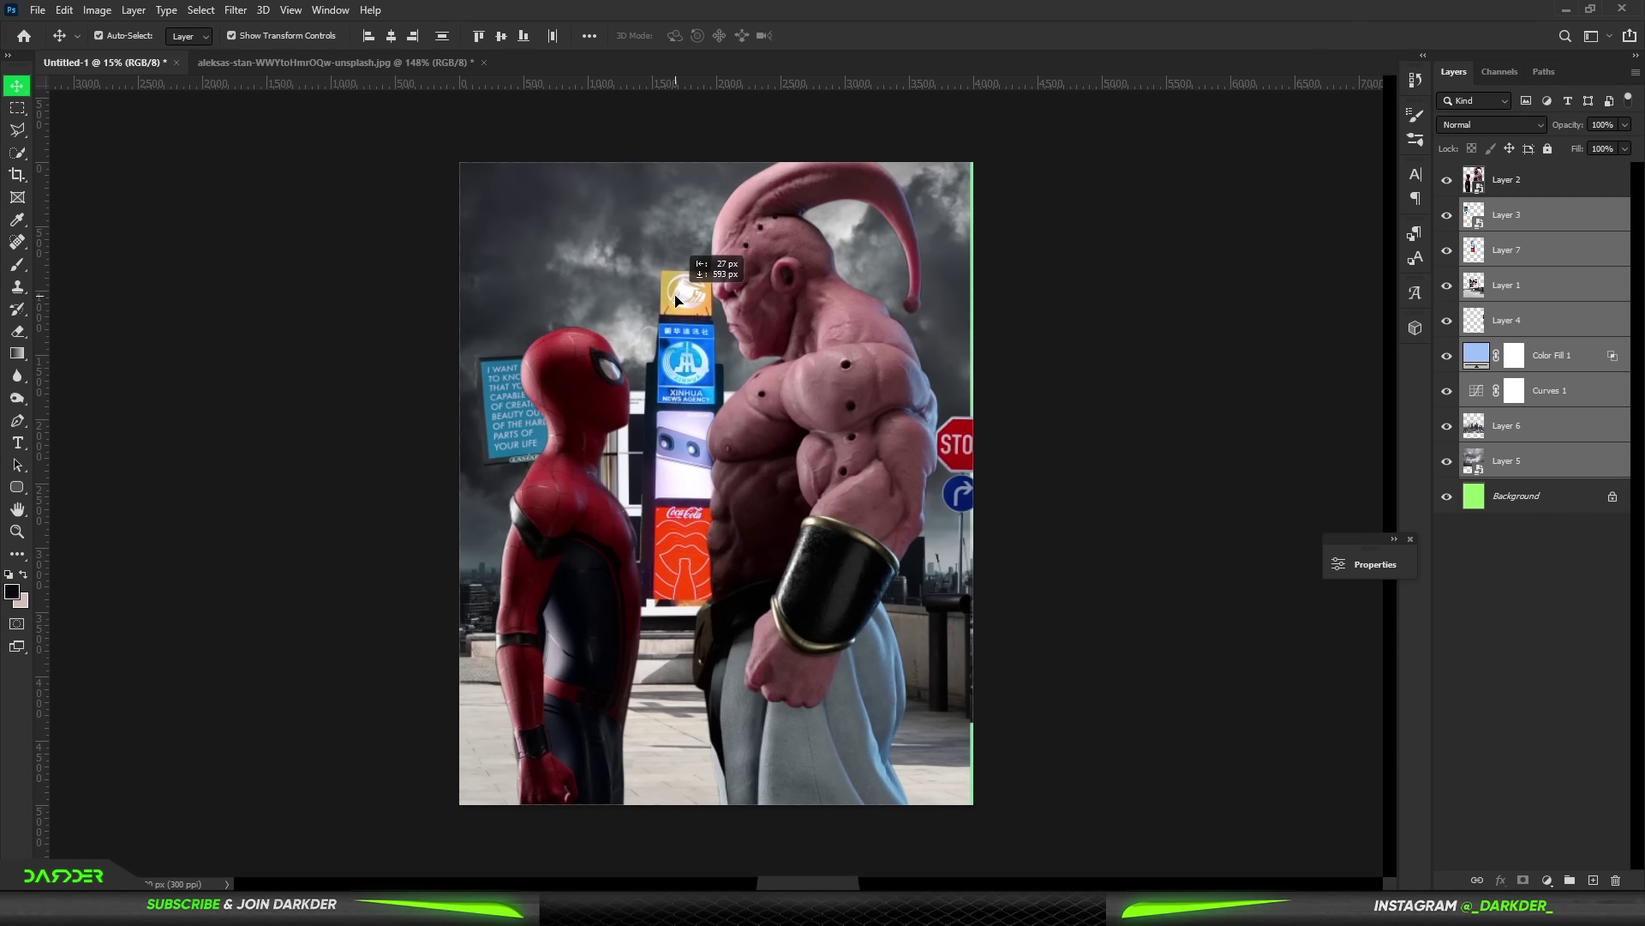
drag(992, 421, 999, 411)
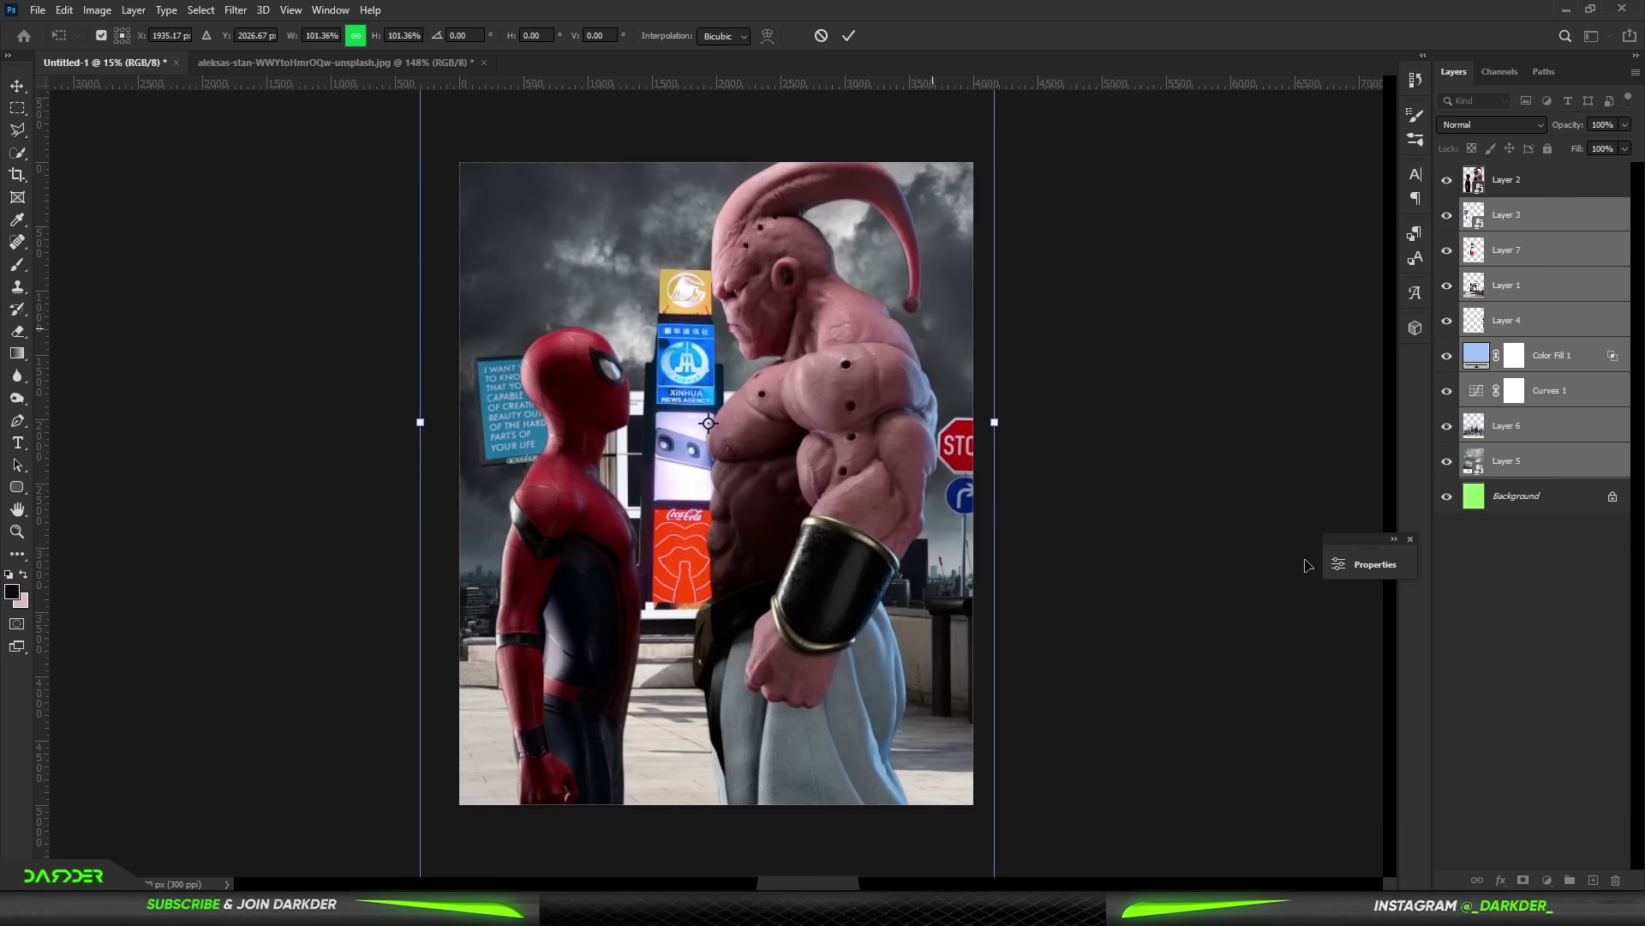
key(Return)
- Place the billboard layer below Layer 4, just above Color Fill 1, and raise it on the canvas
drag(1508, 250, 1522, 273)
drag(1534, 409, 1534, 336)
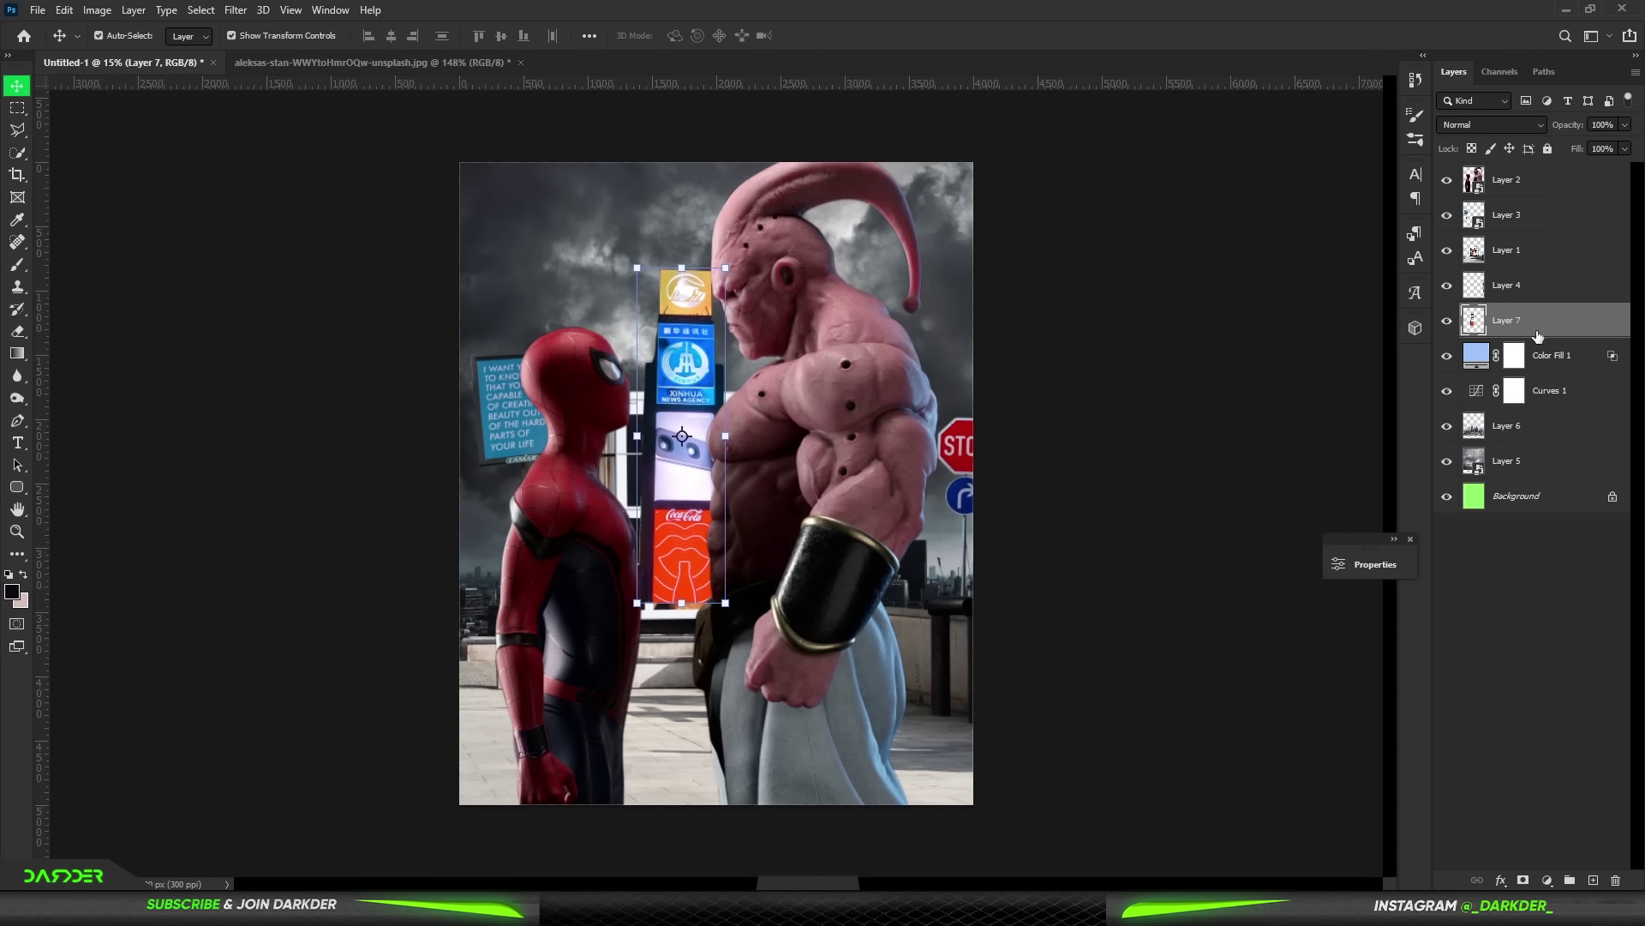
drag(689, 300, 706, 215)
scroll(706, 215, down, 3)
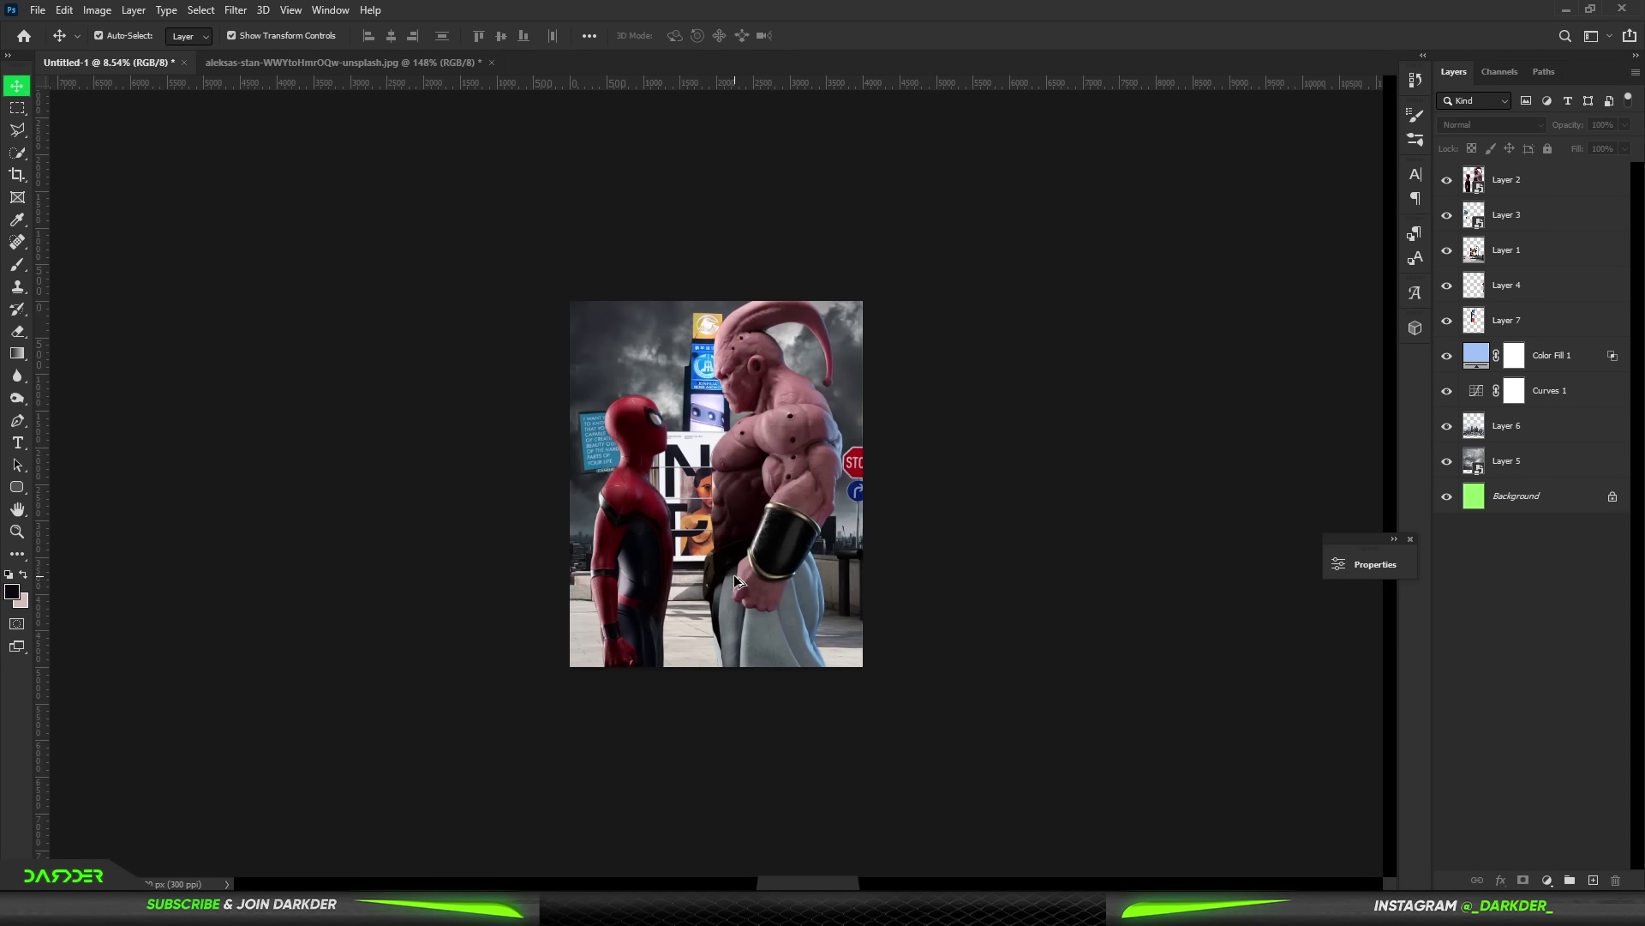
scroll(1229, 540, up, 1)
scroll(349, 137, up, 2)
- Darken Layer 1 with a clipped Curves adjustment pulled down at the top and midtones
click(1548, 319)
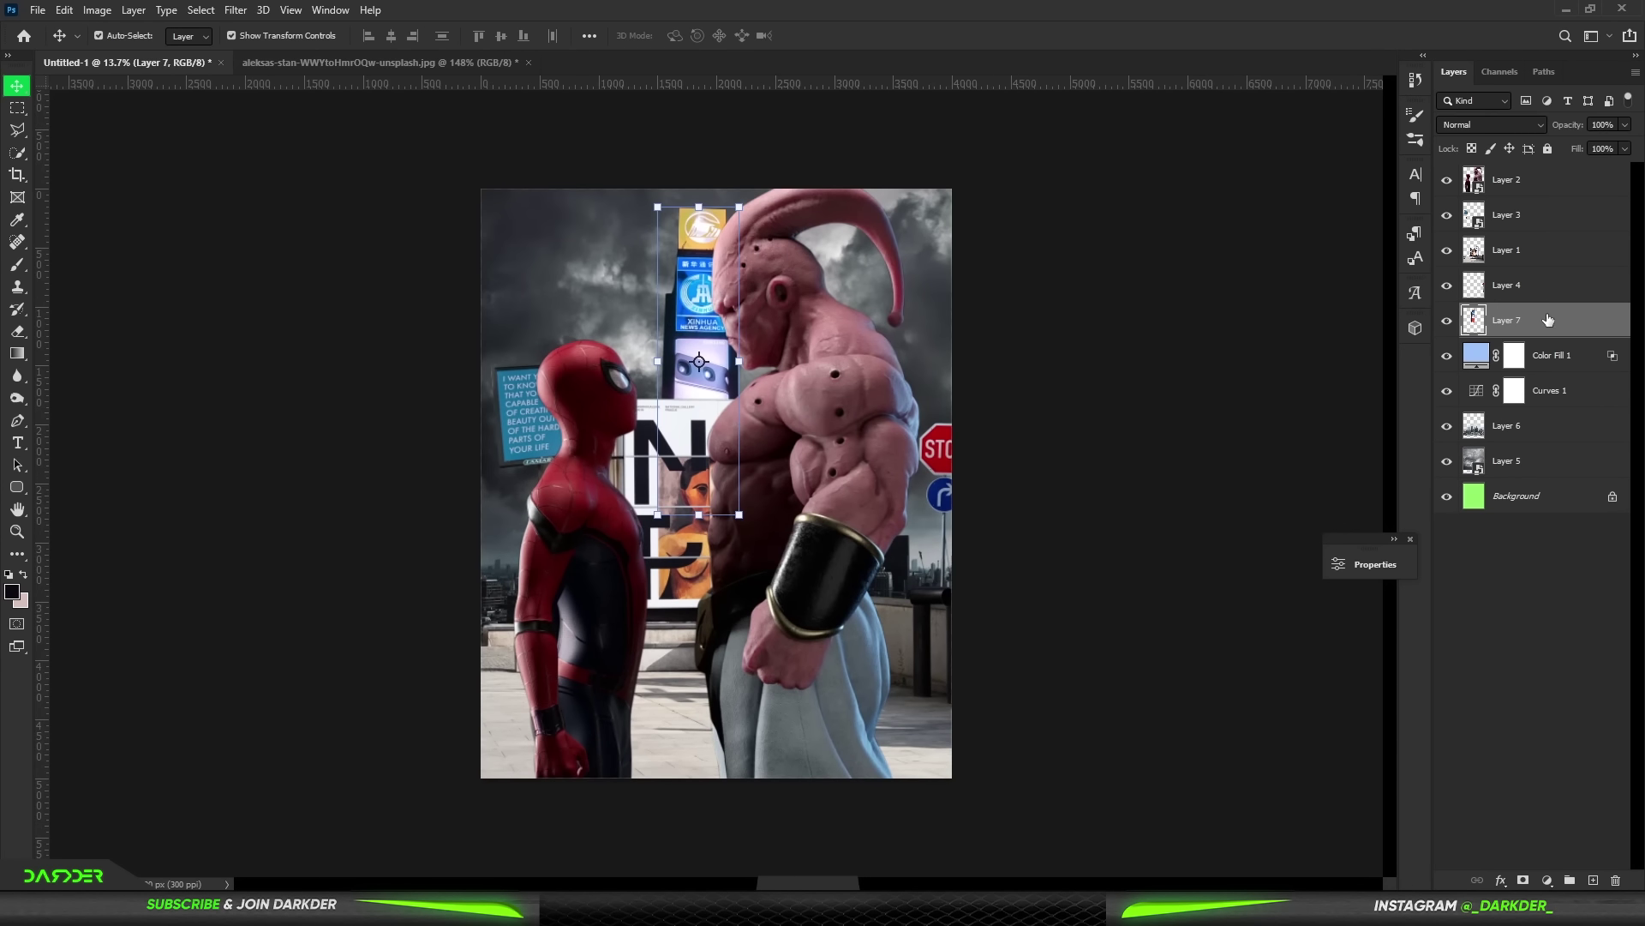
click(1543, 249)
click(1547, 880)
click(1534, 701)
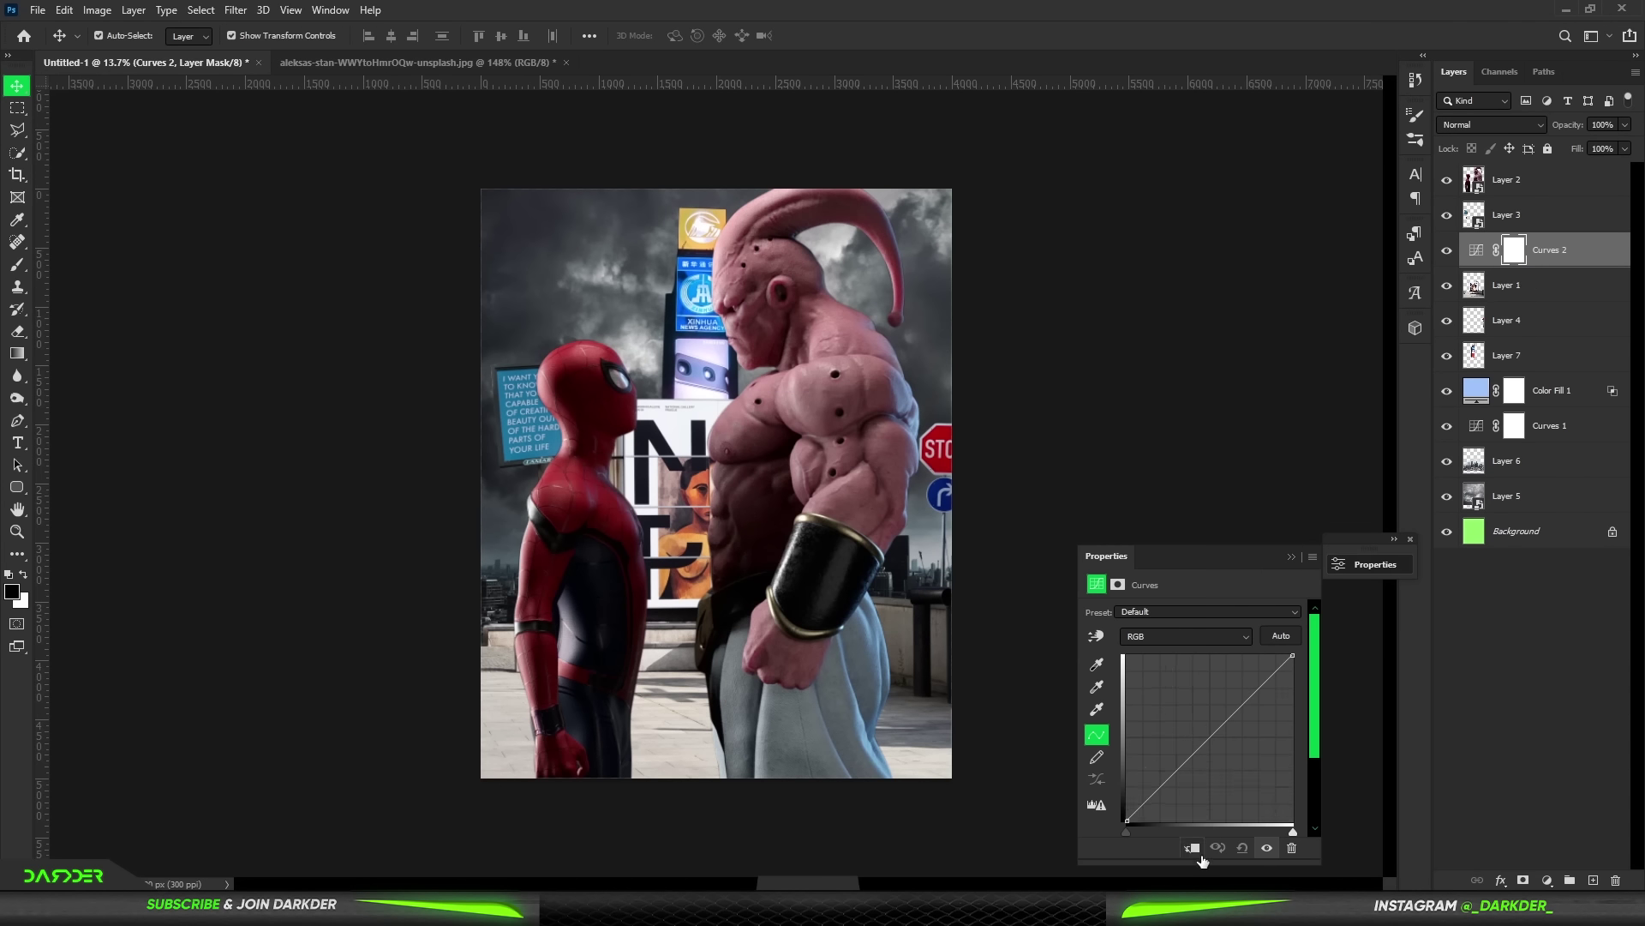
key(ctrl+alt+g)
drag(1293, 655, 1308, 727)
drag(1211, 771, 1211, 778)
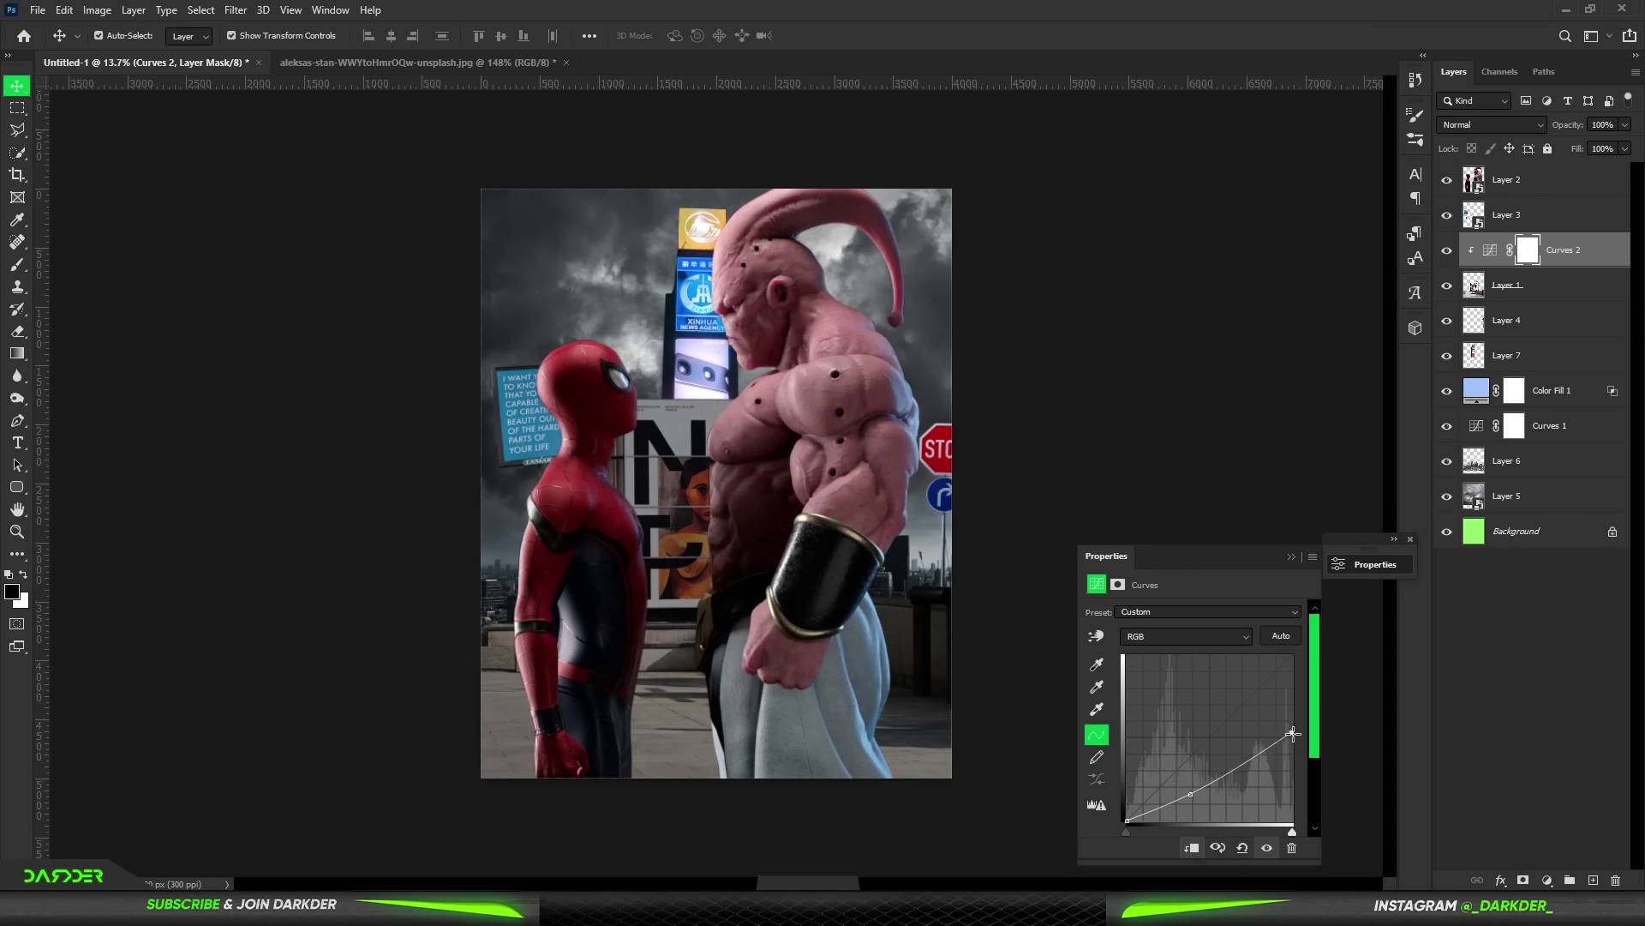
click(1291, 556)
- Copy the darkening curves onto Layer 3 and lower the Curves 1 top point
mouse_move(1564, 250)
mouse_down()
mouse_move(1551, 303)
mouse_move(1551, 197)
mouse_up()
key(ctrl+minus)
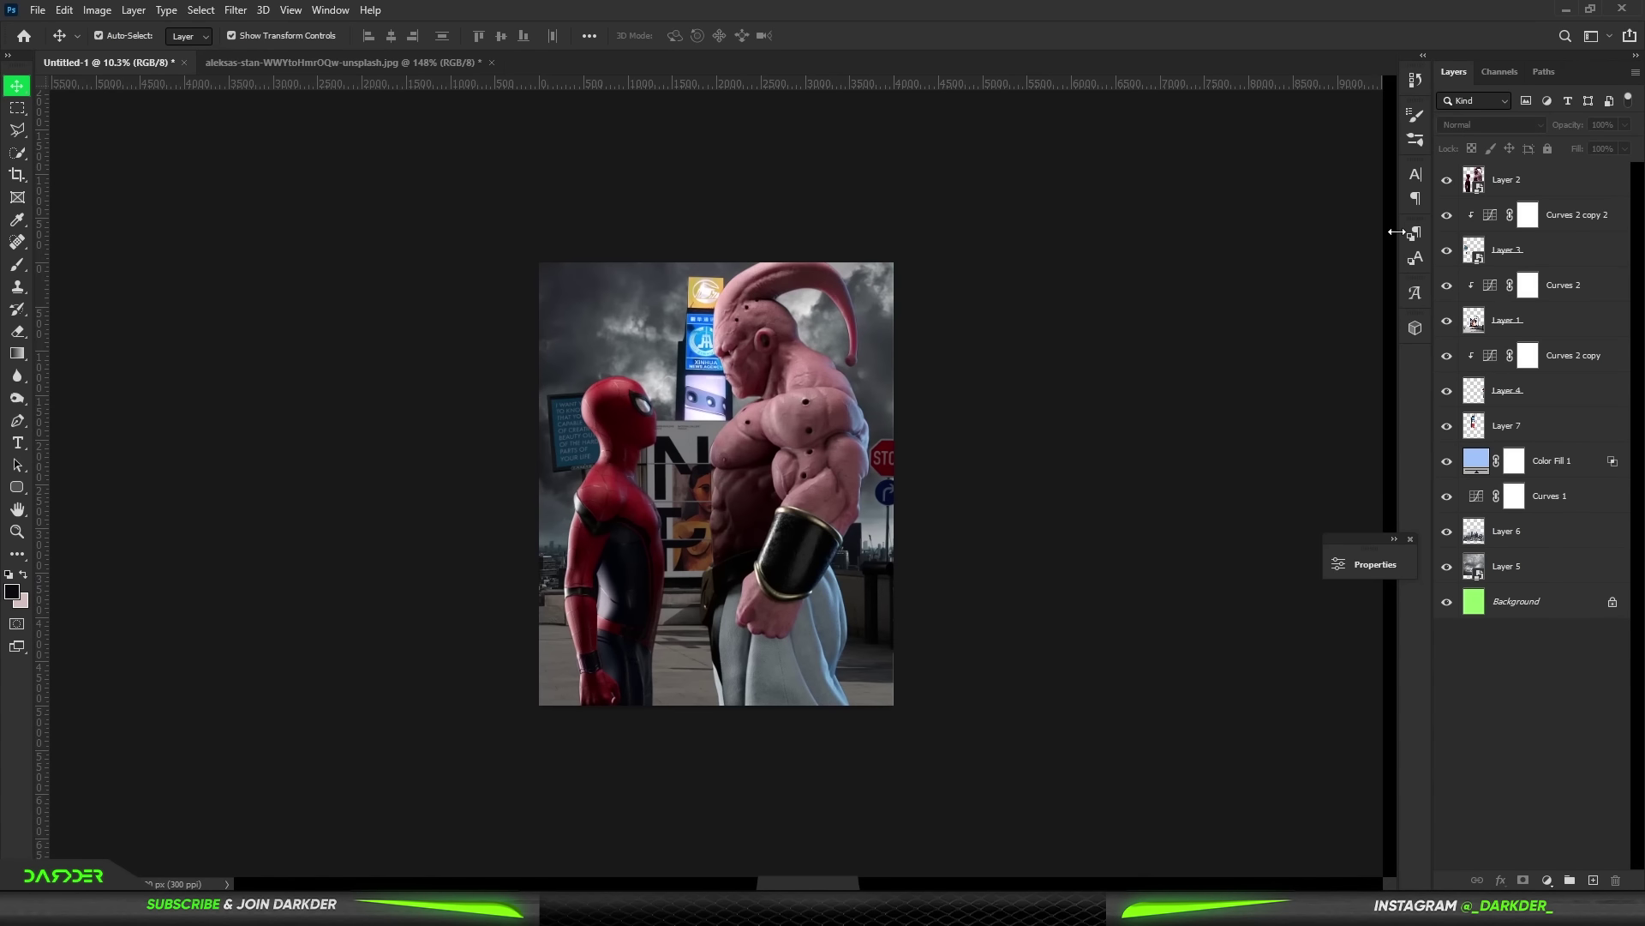
double_click(1477, 495)
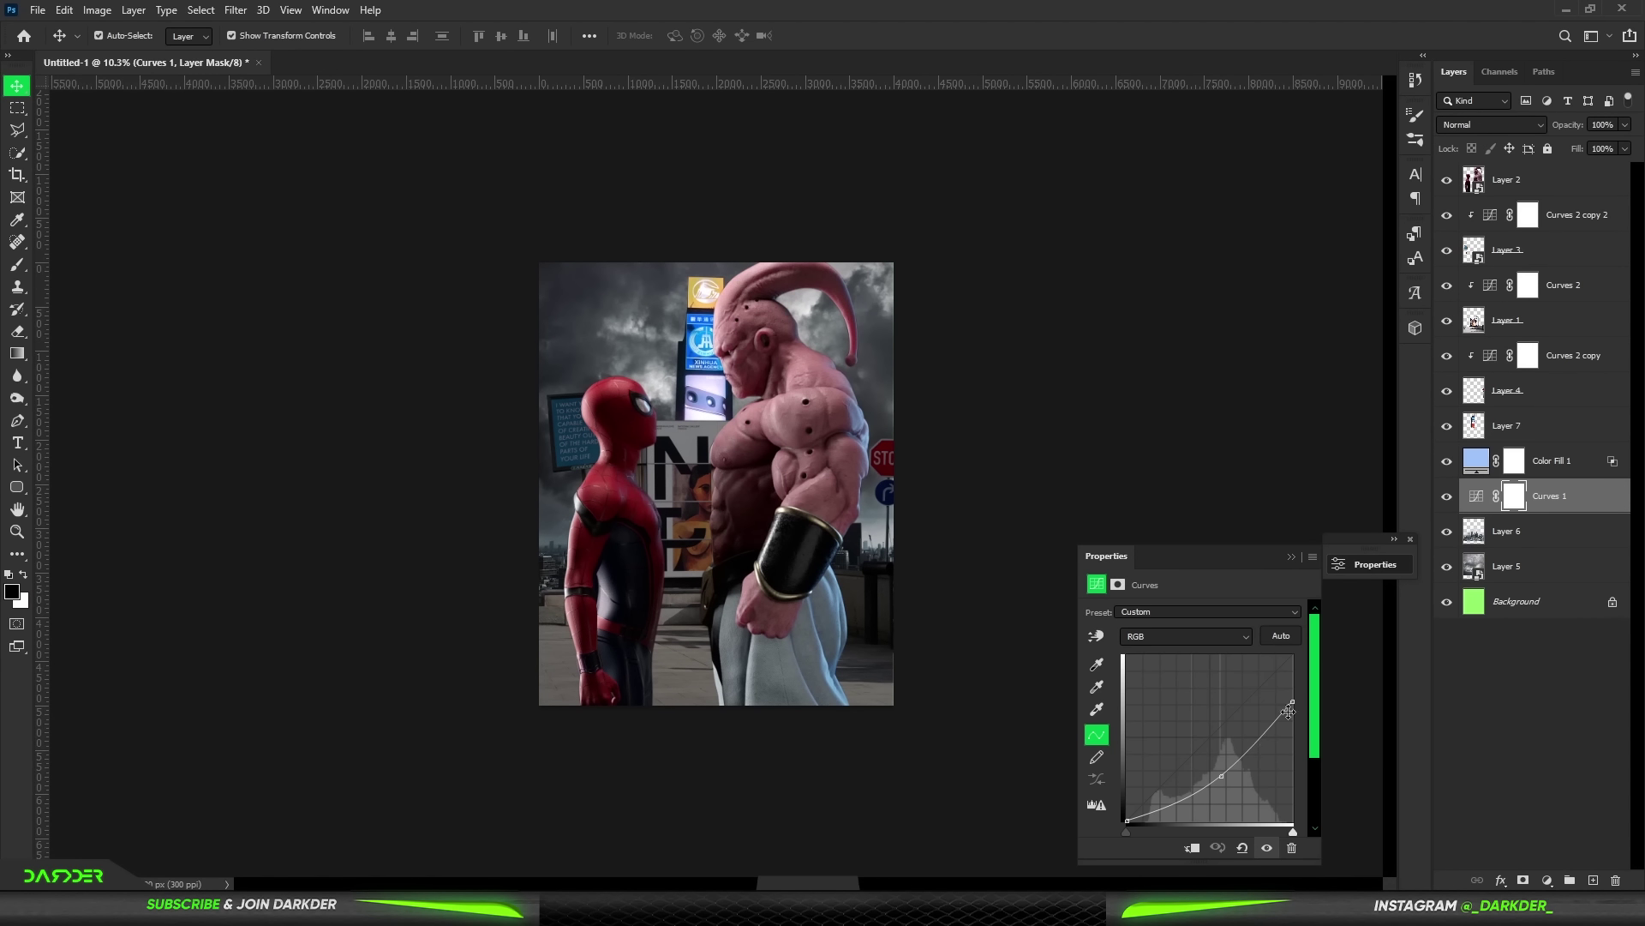
drag(1290, 708, 1294, 720)
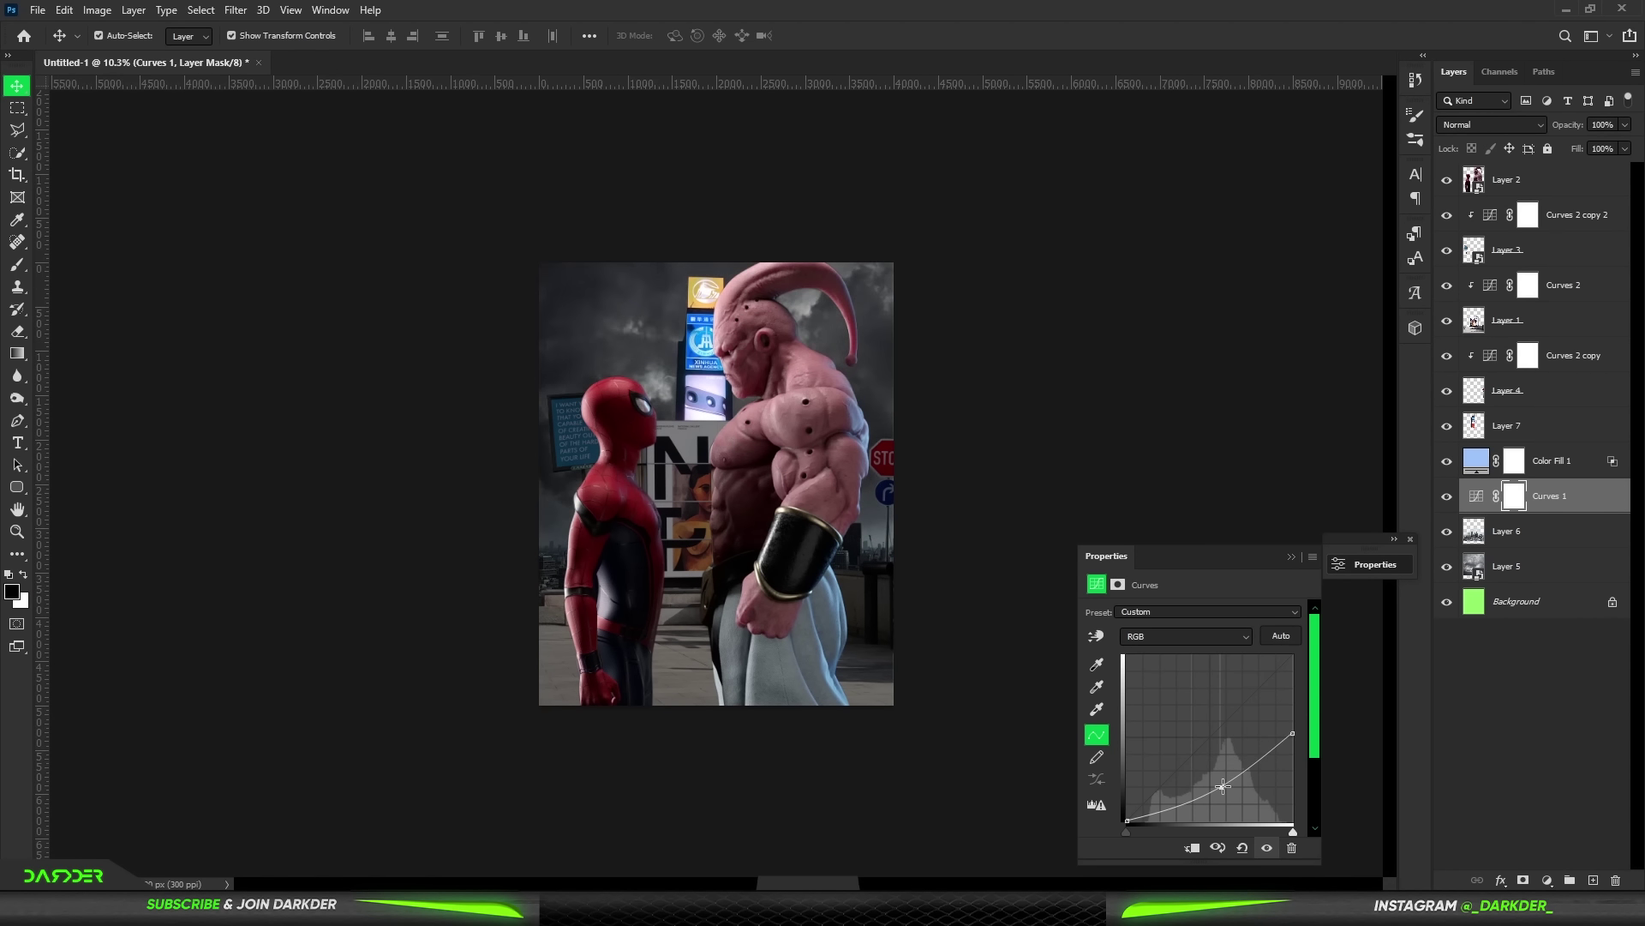
click(1291, 556)
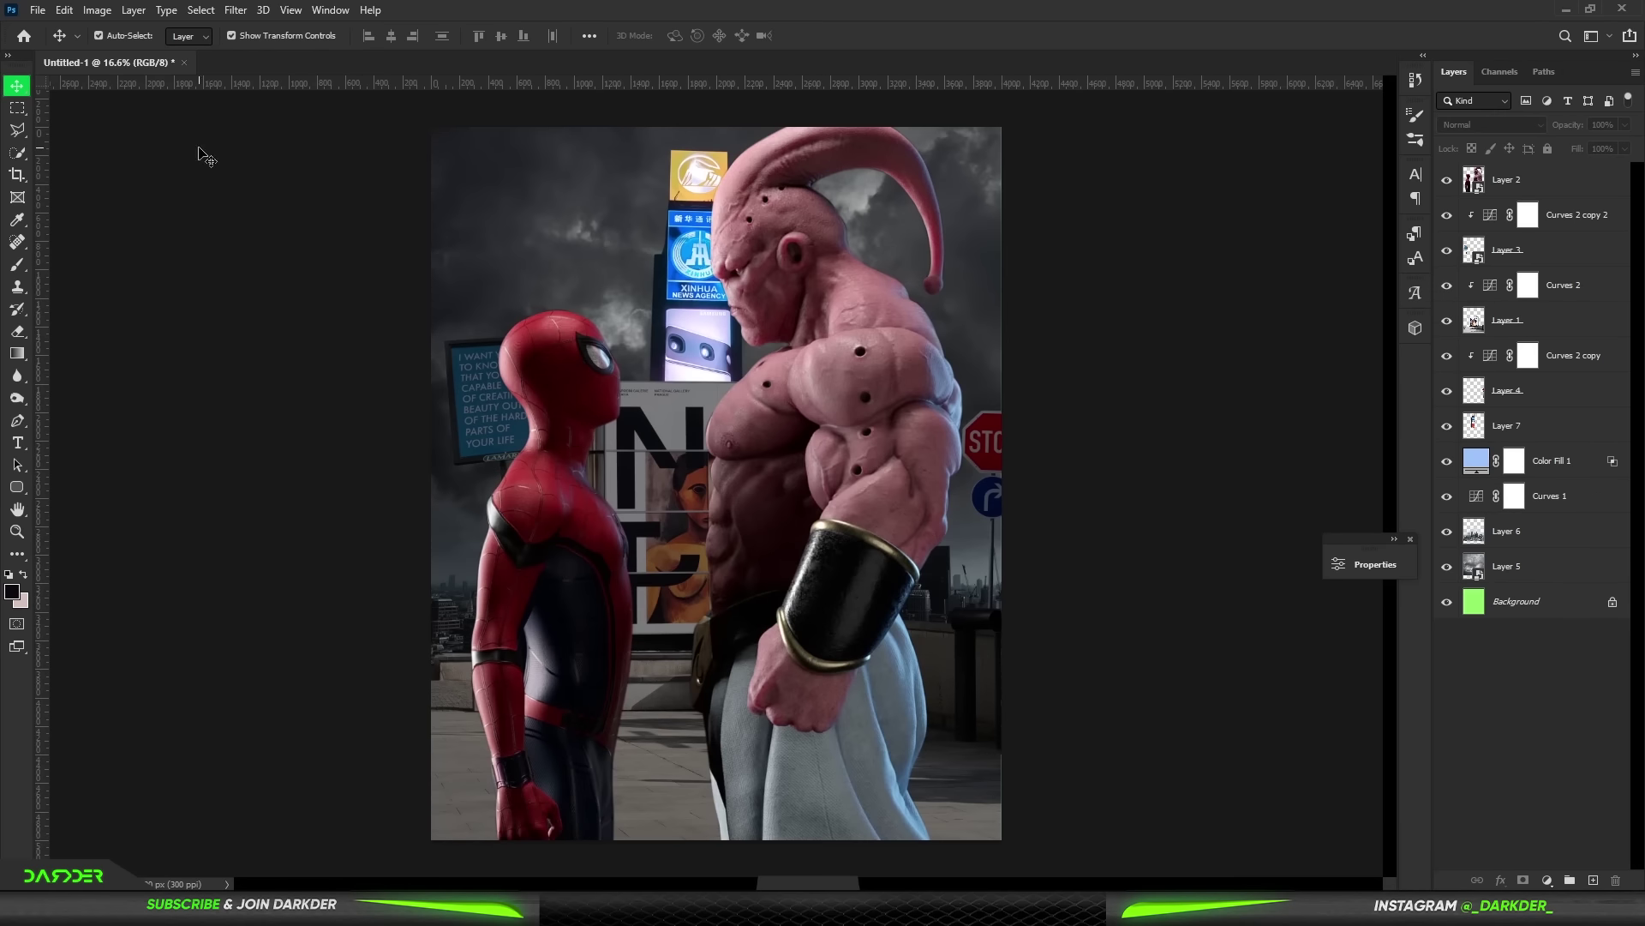
key(ctrl+shift+alt+n)
- Fill the outlined blue quote sign with pink on a new layer
alt+scroll(429, 360, up, 10)
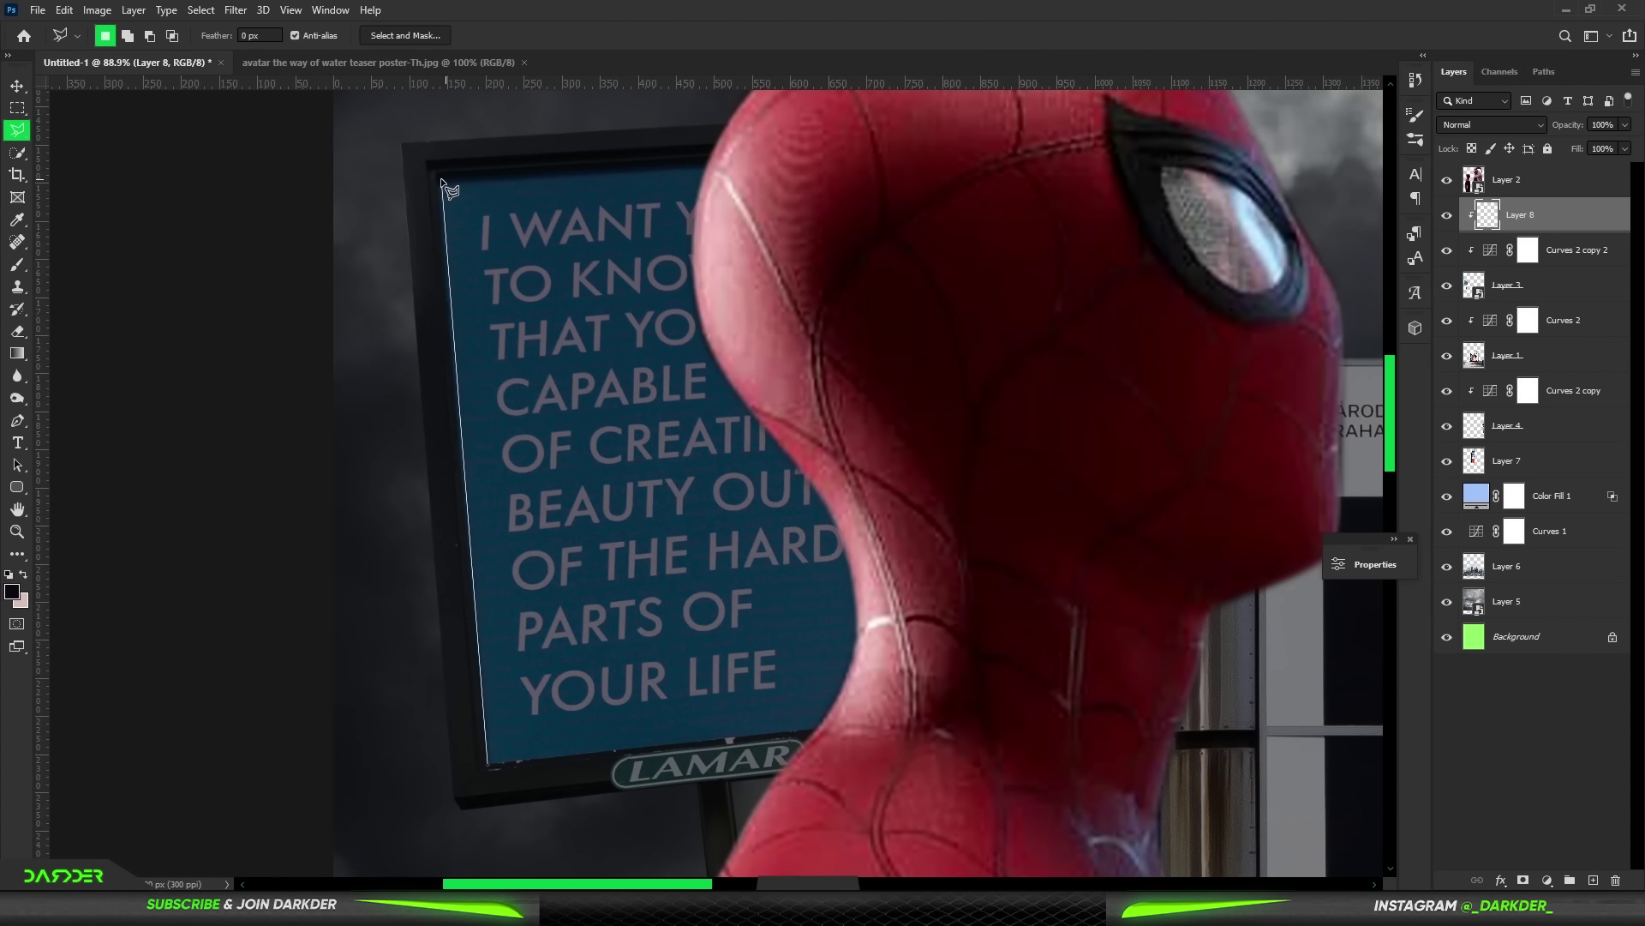
click(509, 761)
key(ctrl+shift+alt+n)
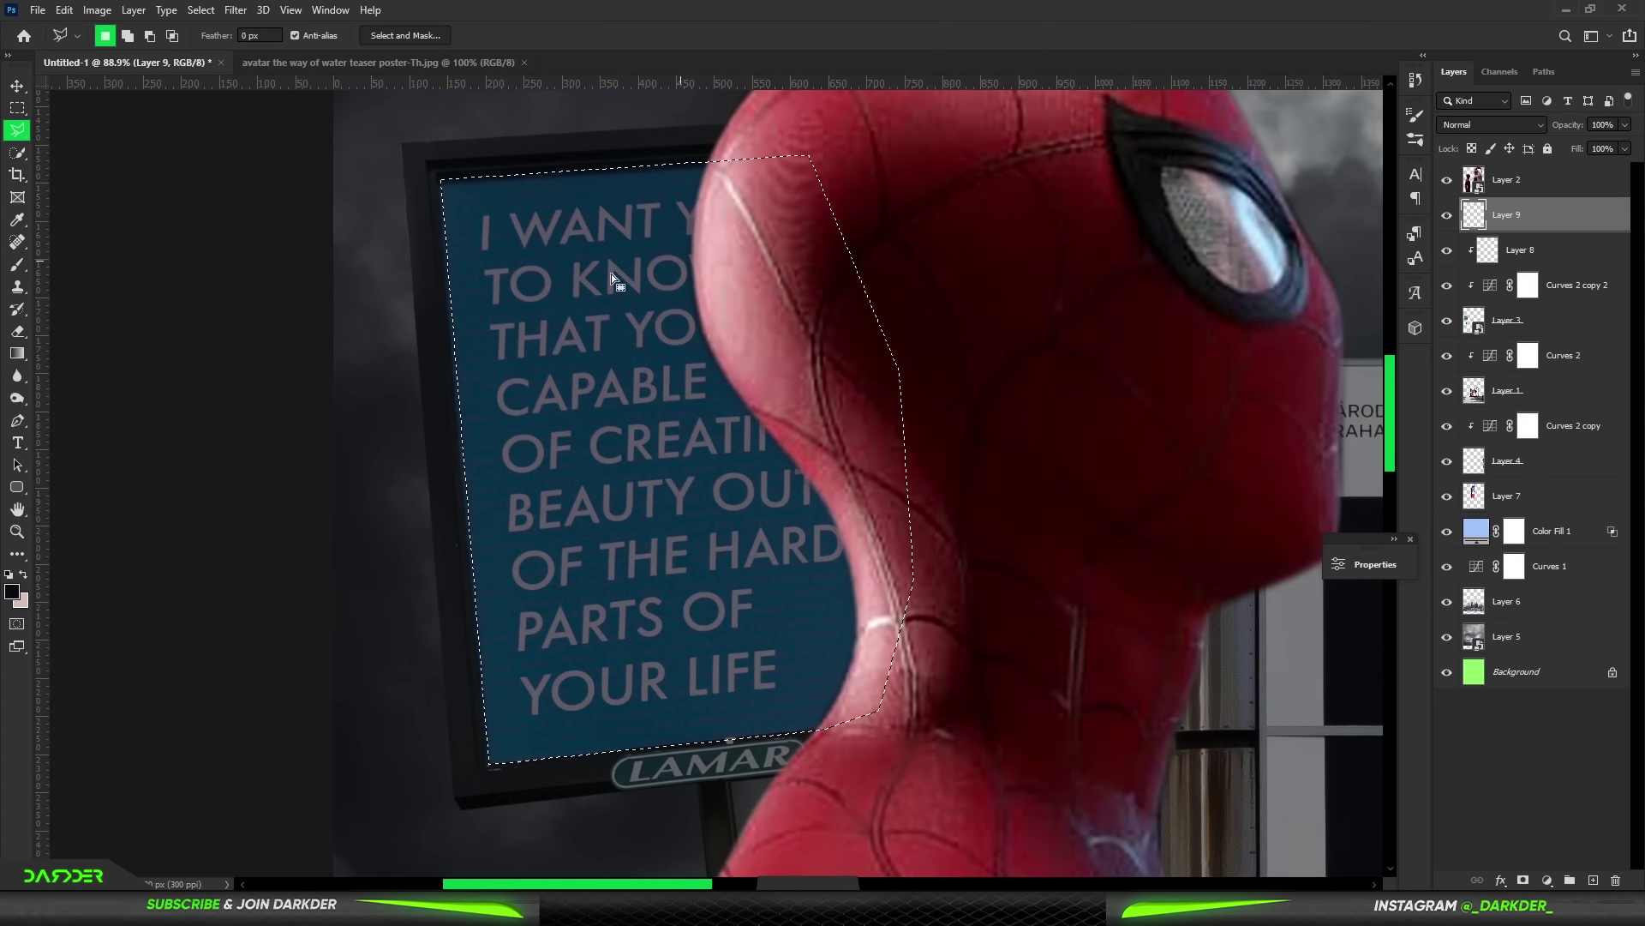
key(b)
mouse_move(839, 265)
mouse_down()
mouse_move(359, 486)
mouse_move(977, 475)
mouse_up()
key(ctrl+d)
click(1545, 238)
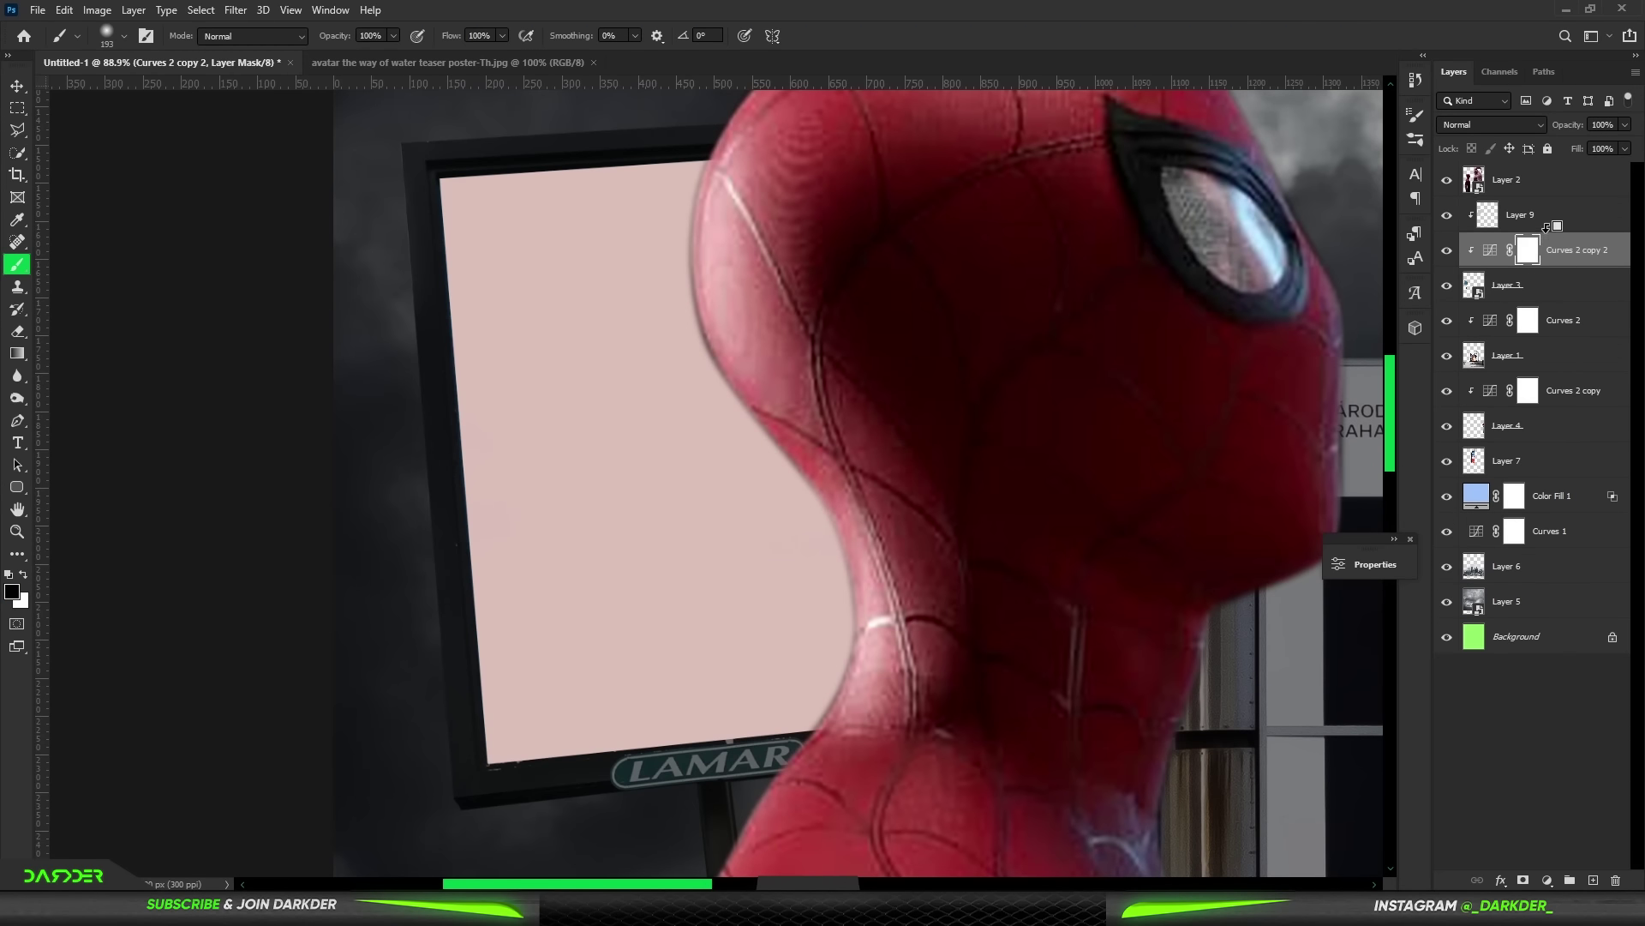
- Bring in the Avatar poster, clip it to the pink fill and scale it over the sign
click(445, 62)
key(v)
drag(788, 512, 470, 353)
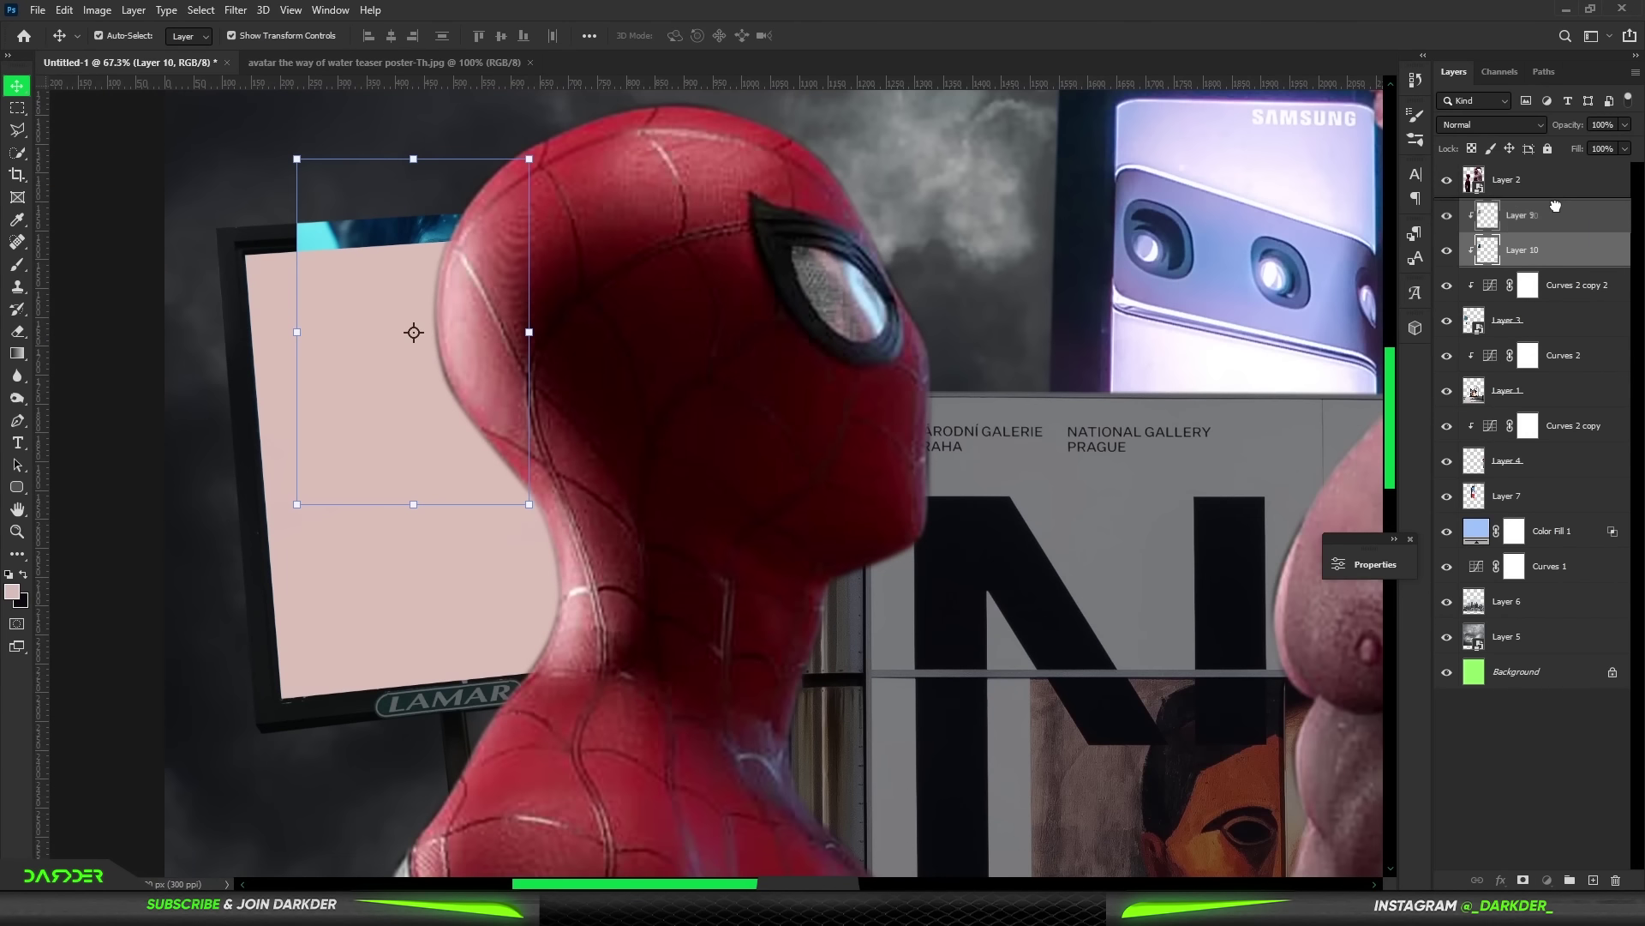
drag(1555, 206, 1553, 257)
drag(370, 396, 359, 494)
click(1552, 250)
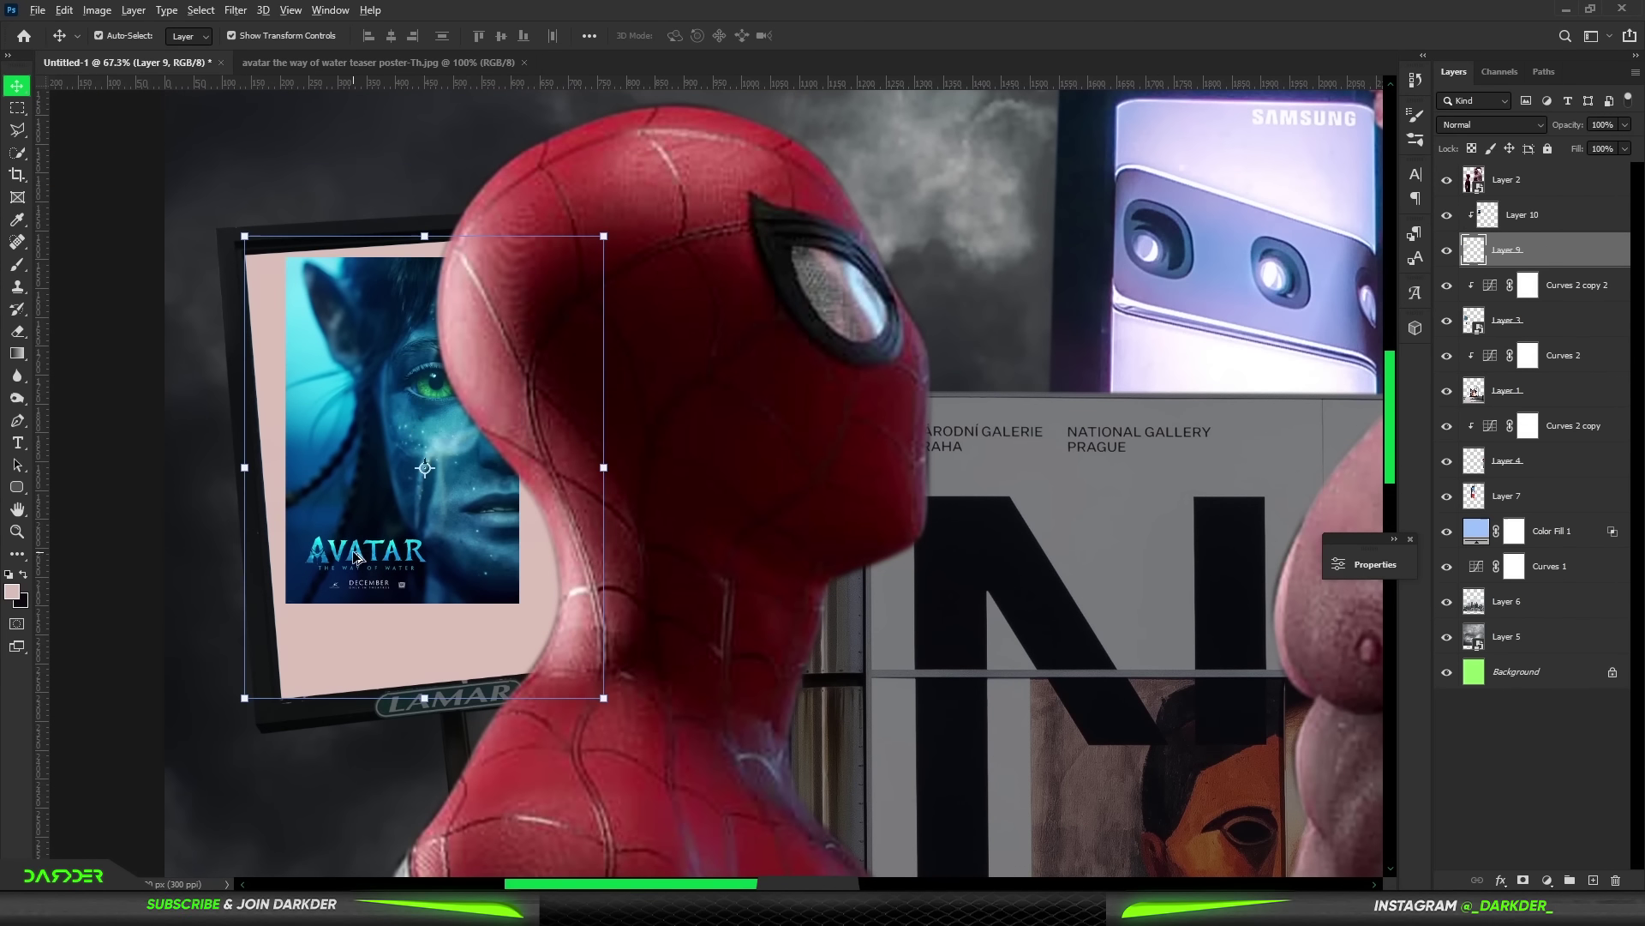
key(ctrl+t)
scroll(355, 555, up, 2)
drag(604, 698, 714, 711)
drag(503, 327, 511, 433)
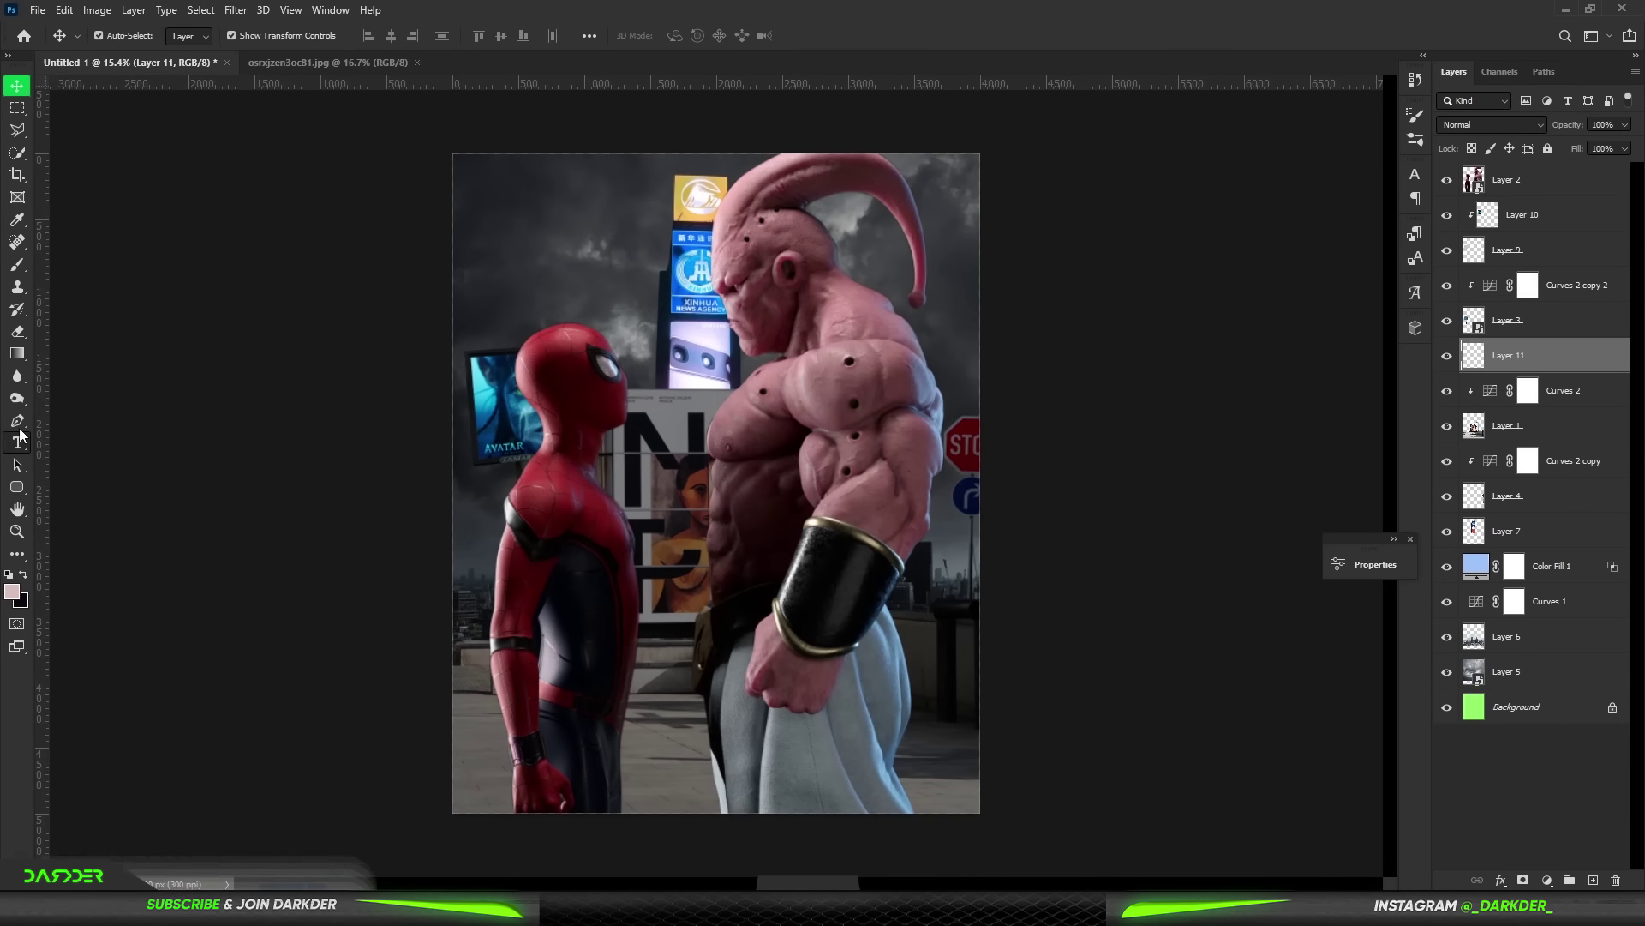
- Lasso the National Gallery sign between the characters and paint it pink
key(l)
scroll(639, 382, up, 5)
click(632, 677)
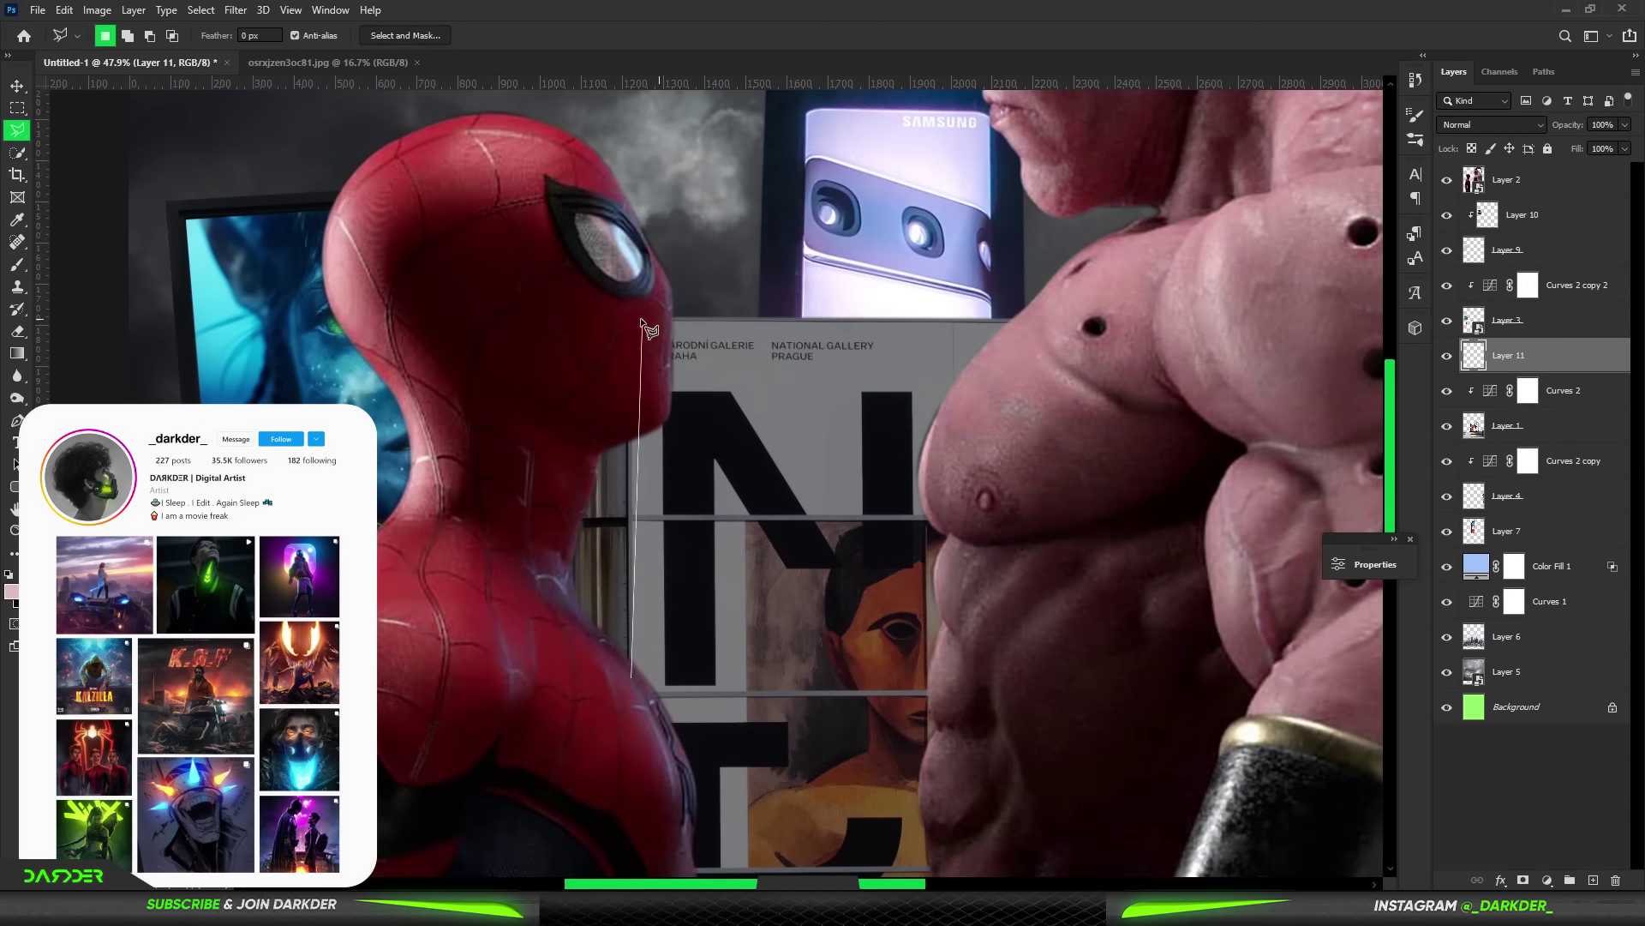
scroll(1097, 641, down, 5)
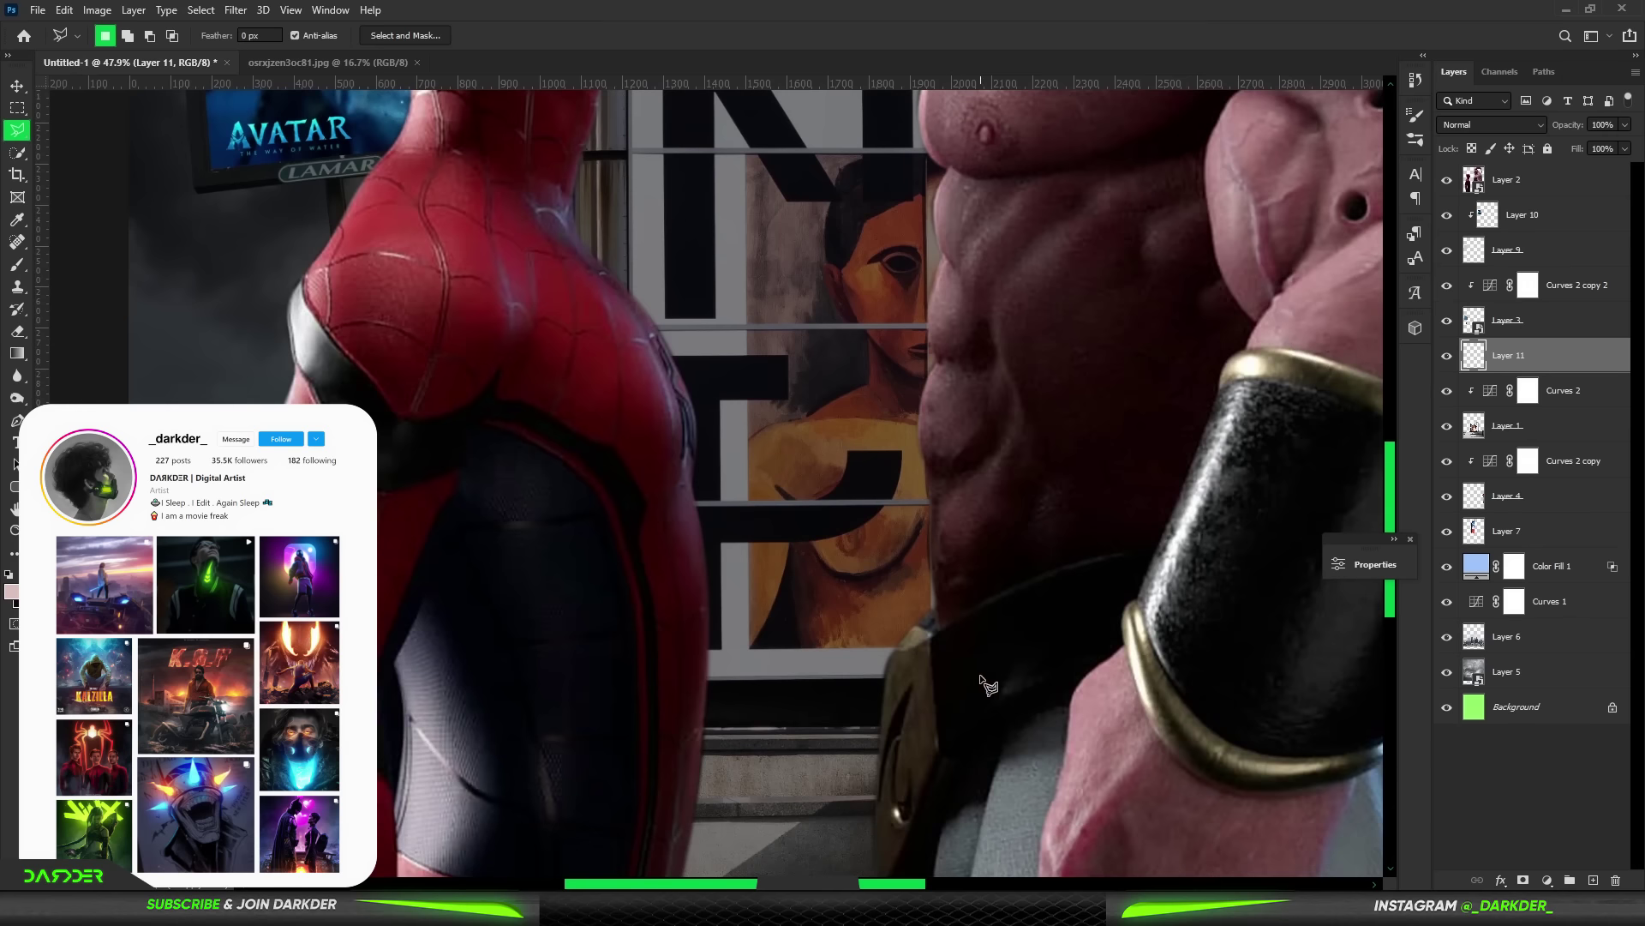
scroll(636, 251, up, 4)
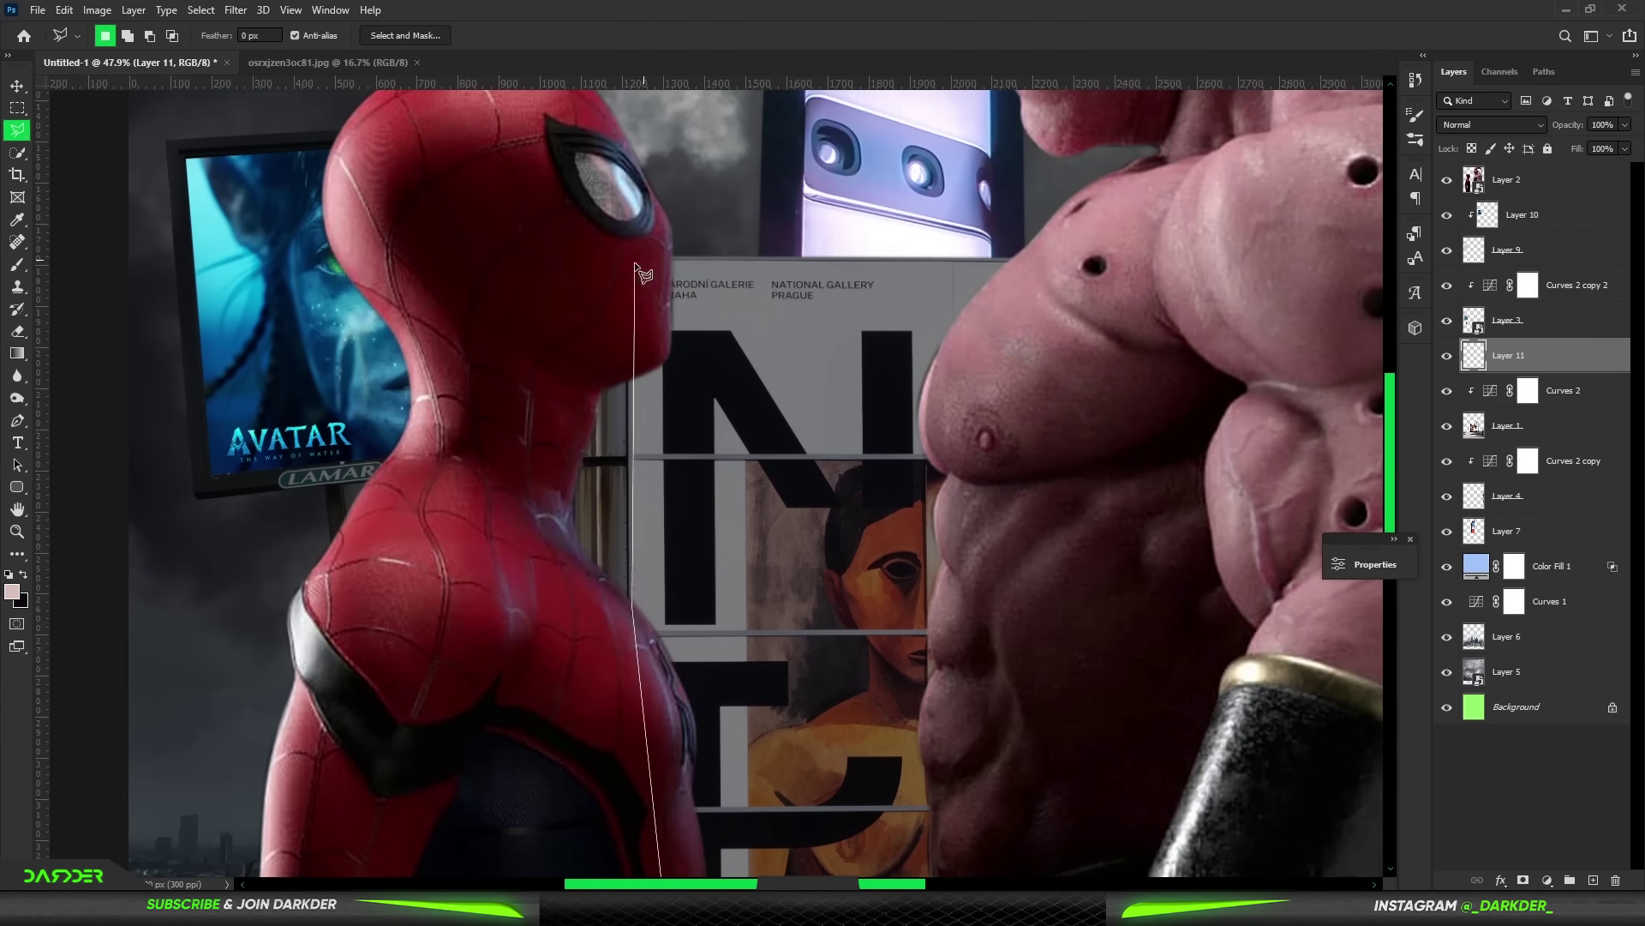
scroll(1081, 821, right, 5)
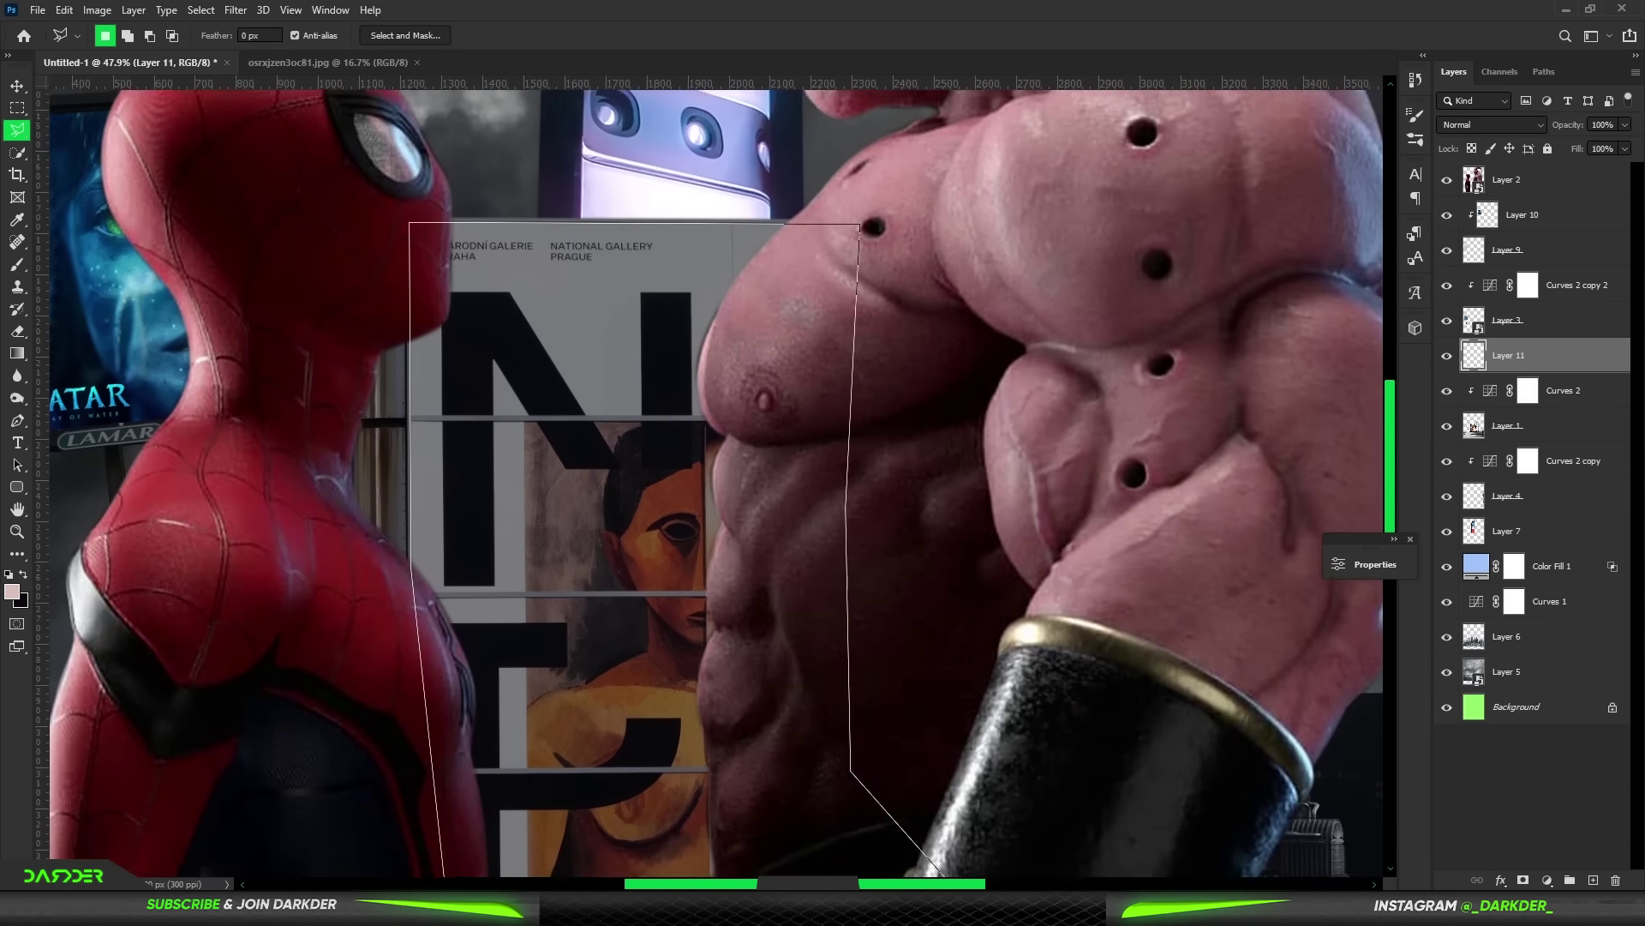
scroll(1081, 821, down, 2)
scroll(848, 712, down, 3)
double_click(630, 734)
key(b)
drag(600, 425, 767, 420)
mouse_move(865, 356)
mouse_down()
mouse_move(845, 552)
mouse_move(808, 680)
mouse_up()
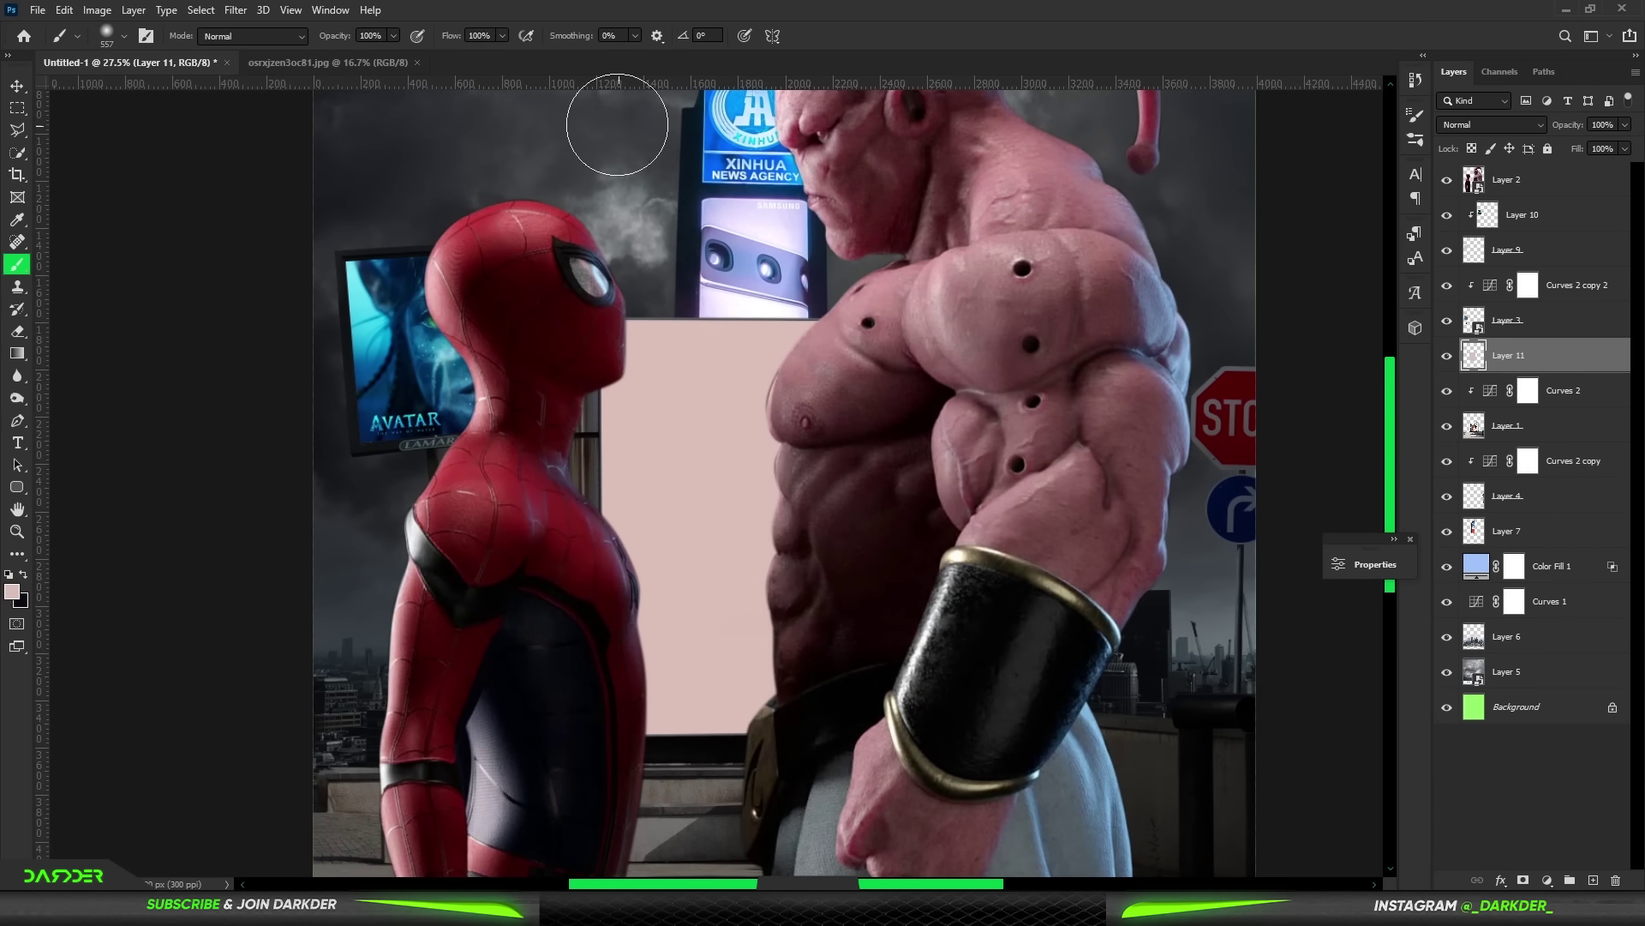
- Copy the whole Batman poster into the composite and move it down over the sign
key(ctrl+Tab)
key(ctrl+a)
key(ctrl+c)
key(ctrl+Tab)
key(ctrl+v)
key(ctrl+t)
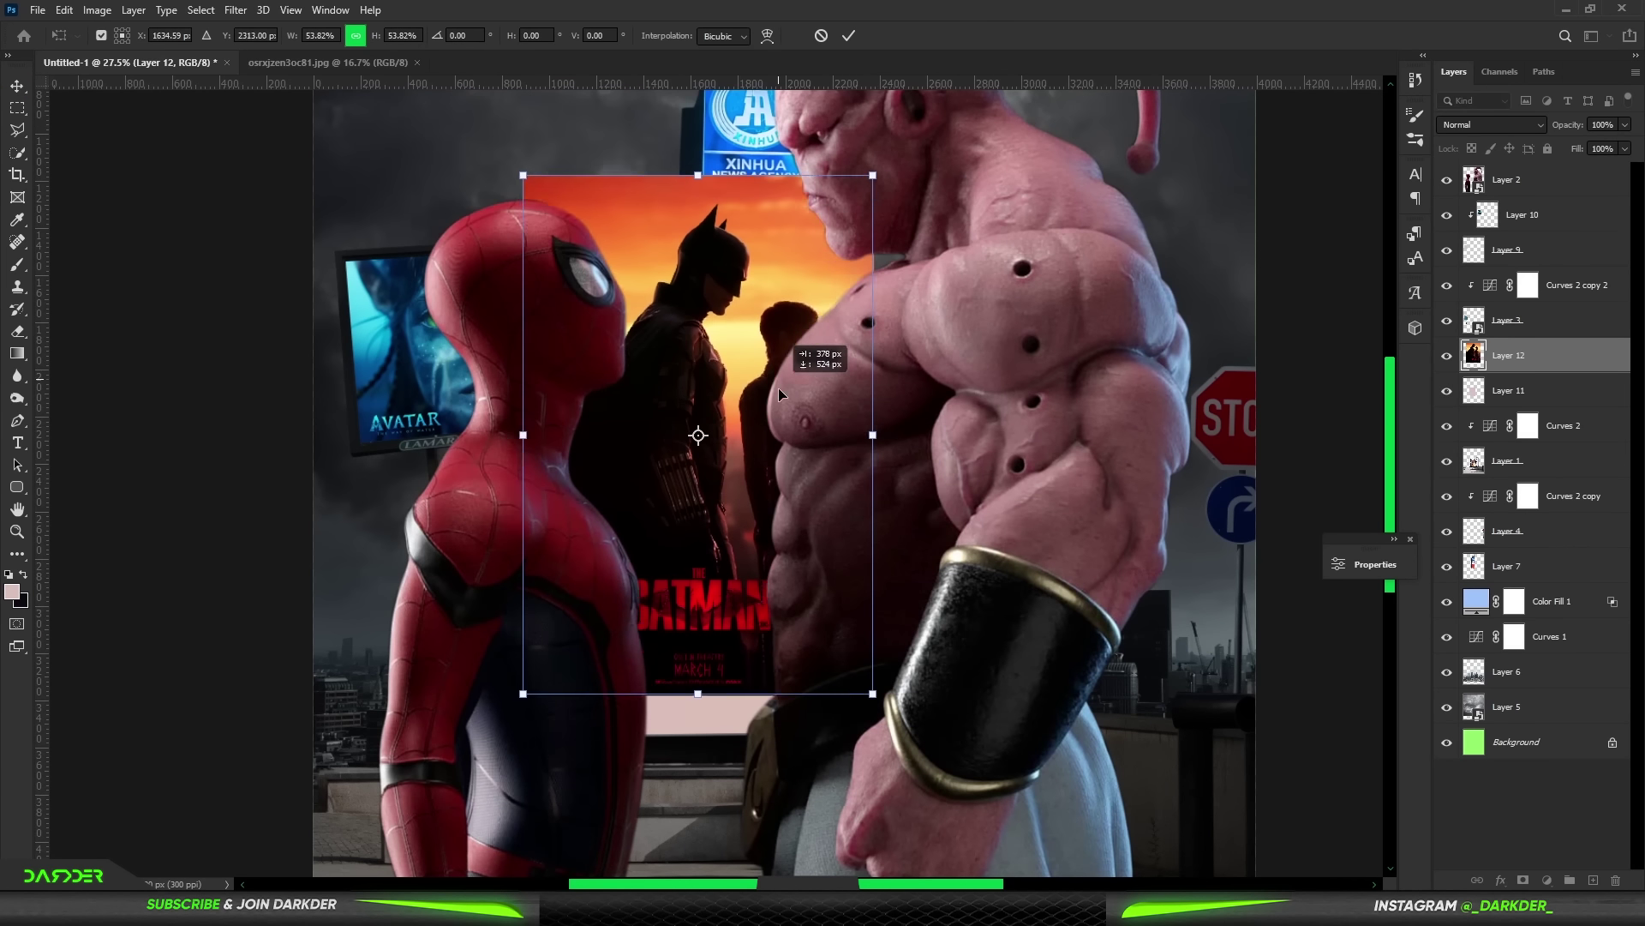
drag(780, 394, 780, 418)
key(Return)
- Clip the Batman poster to the pink sign fill and shift it into place
click(1545, 381)
key(ctrl+j)
key(ctrl+z)
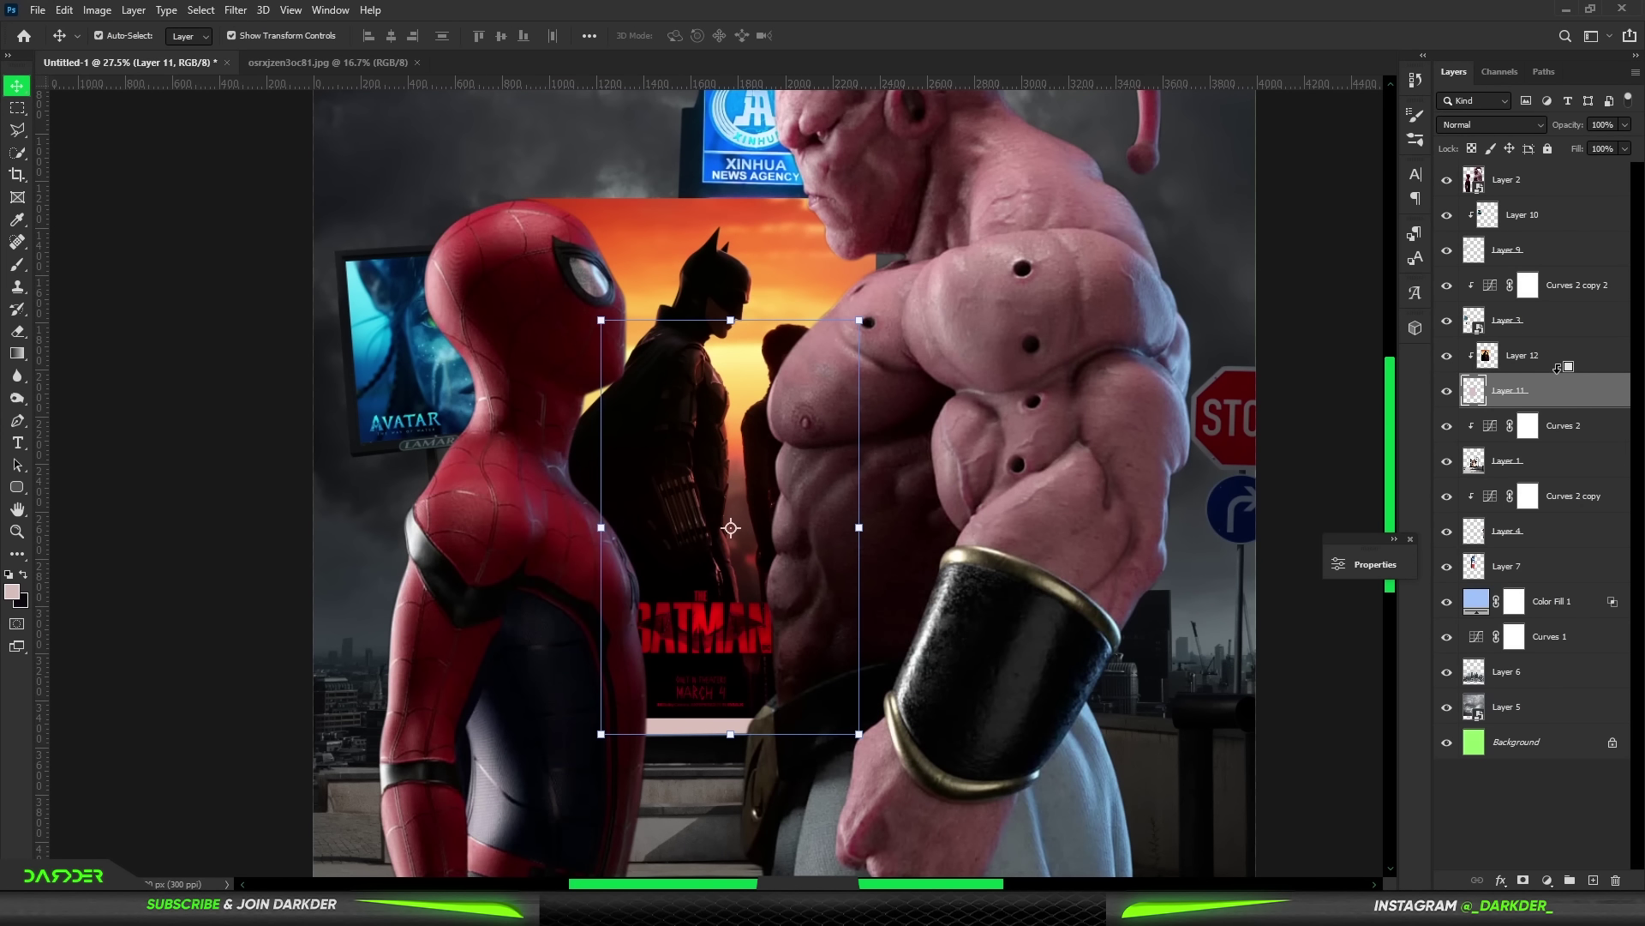
key(ctrl+alt+g)
key(ctrl+t)
mouse_move(719, 486)
mouse_down()
mouse_move(758, 487)
mouse_move(704, 400)
mouse_up()
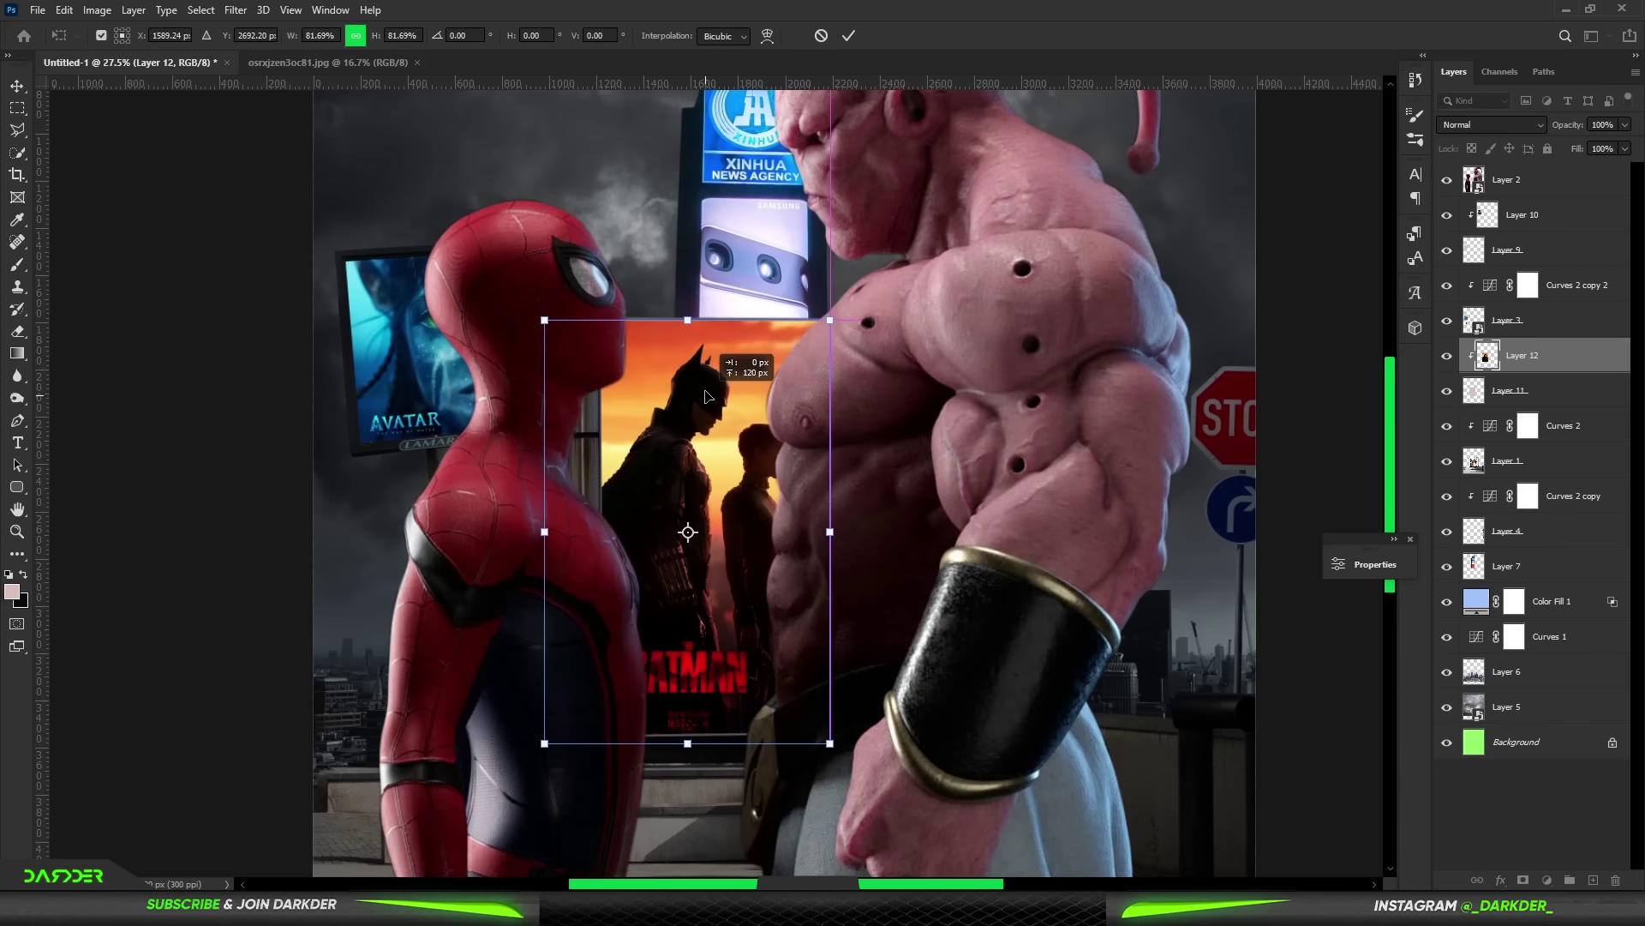
scroll(1222, 506, down, 3)
key(Return)
scroll(742, 263, up, 5)
scroll(742, 263, up, 1)
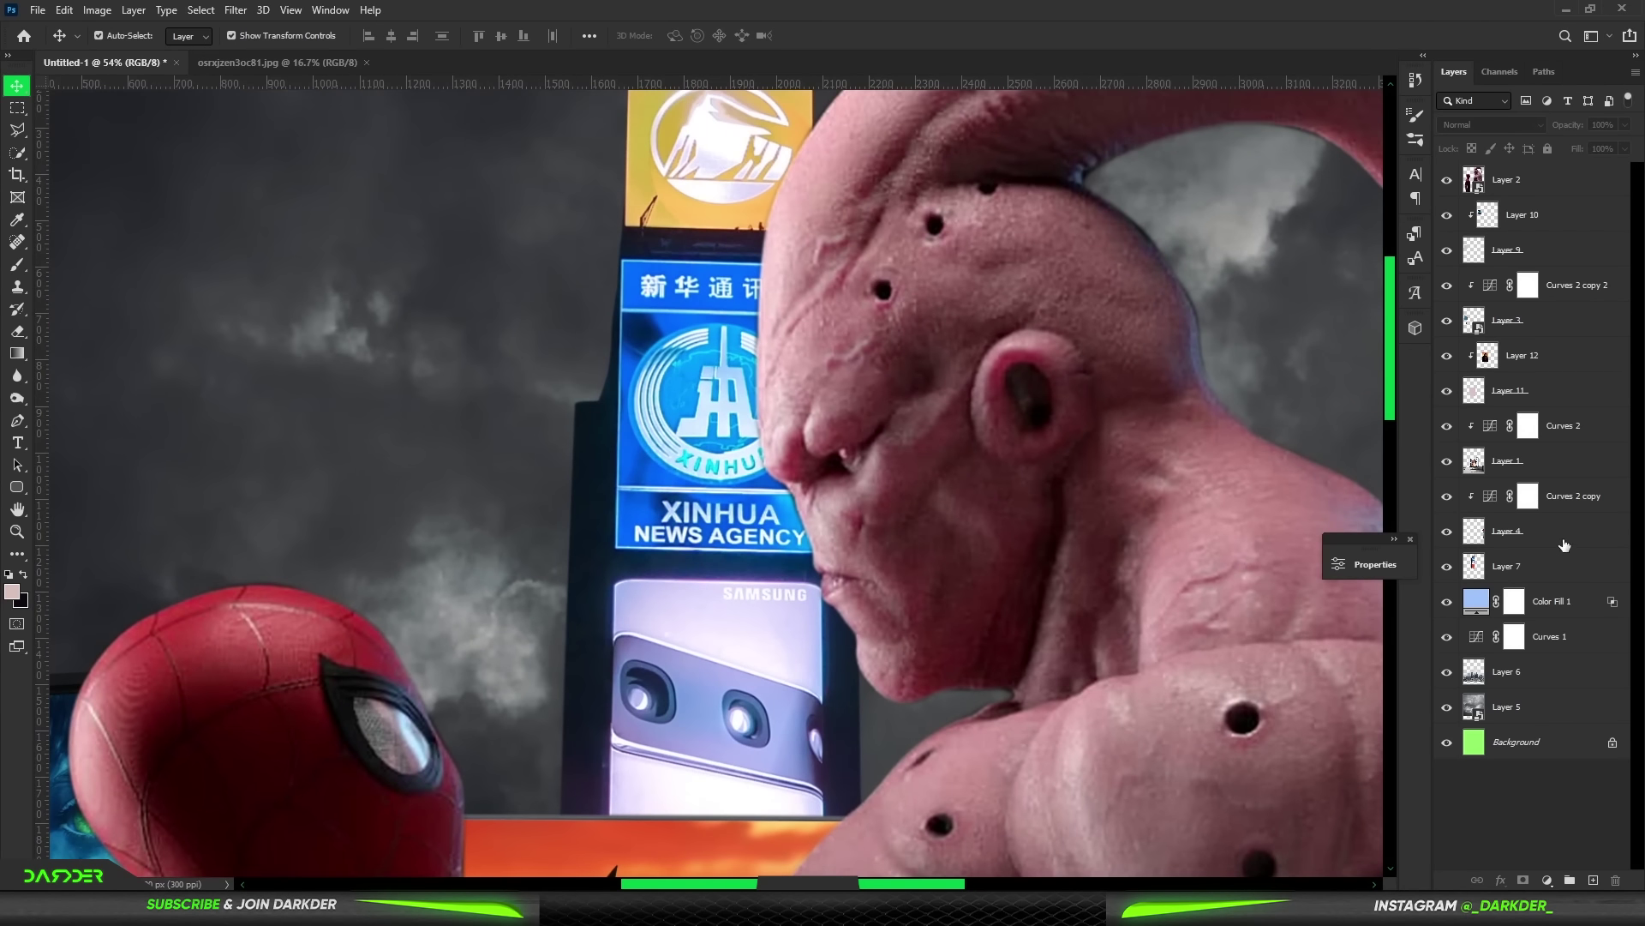
- On a new empty layer, begin a polygonal outline along the Xinhua panel's top edge
click(79, 253)
key(ctrl+shift+alt+n)
key(l)
scroll(588, 371, up, 3)
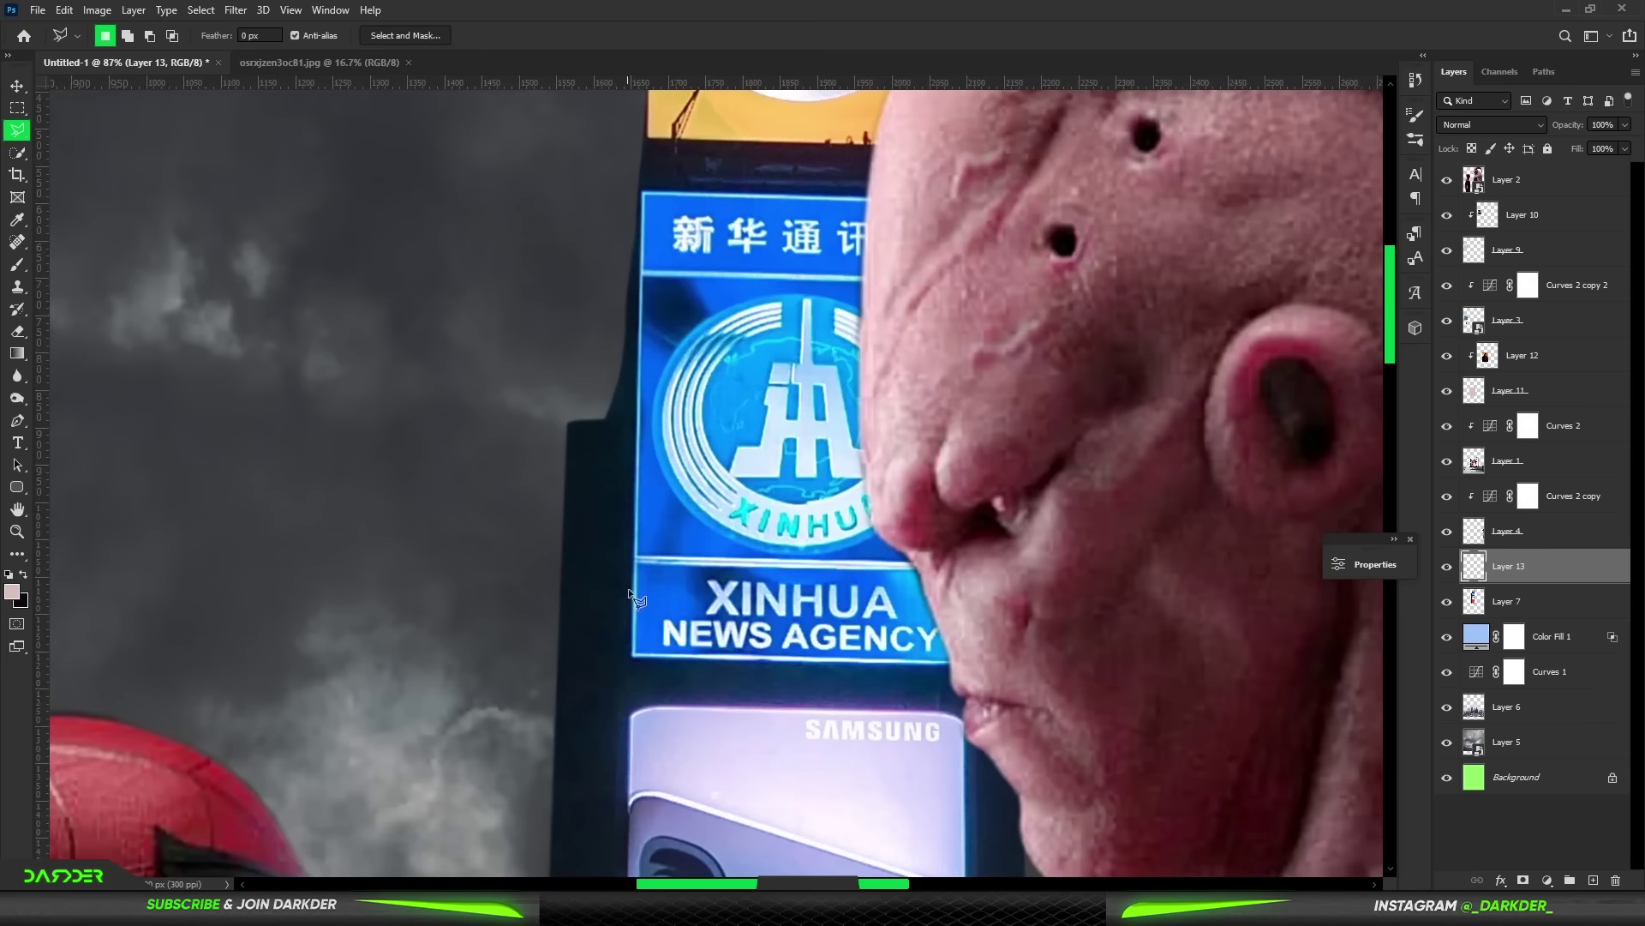
click(645, 195)
click(941, 204)
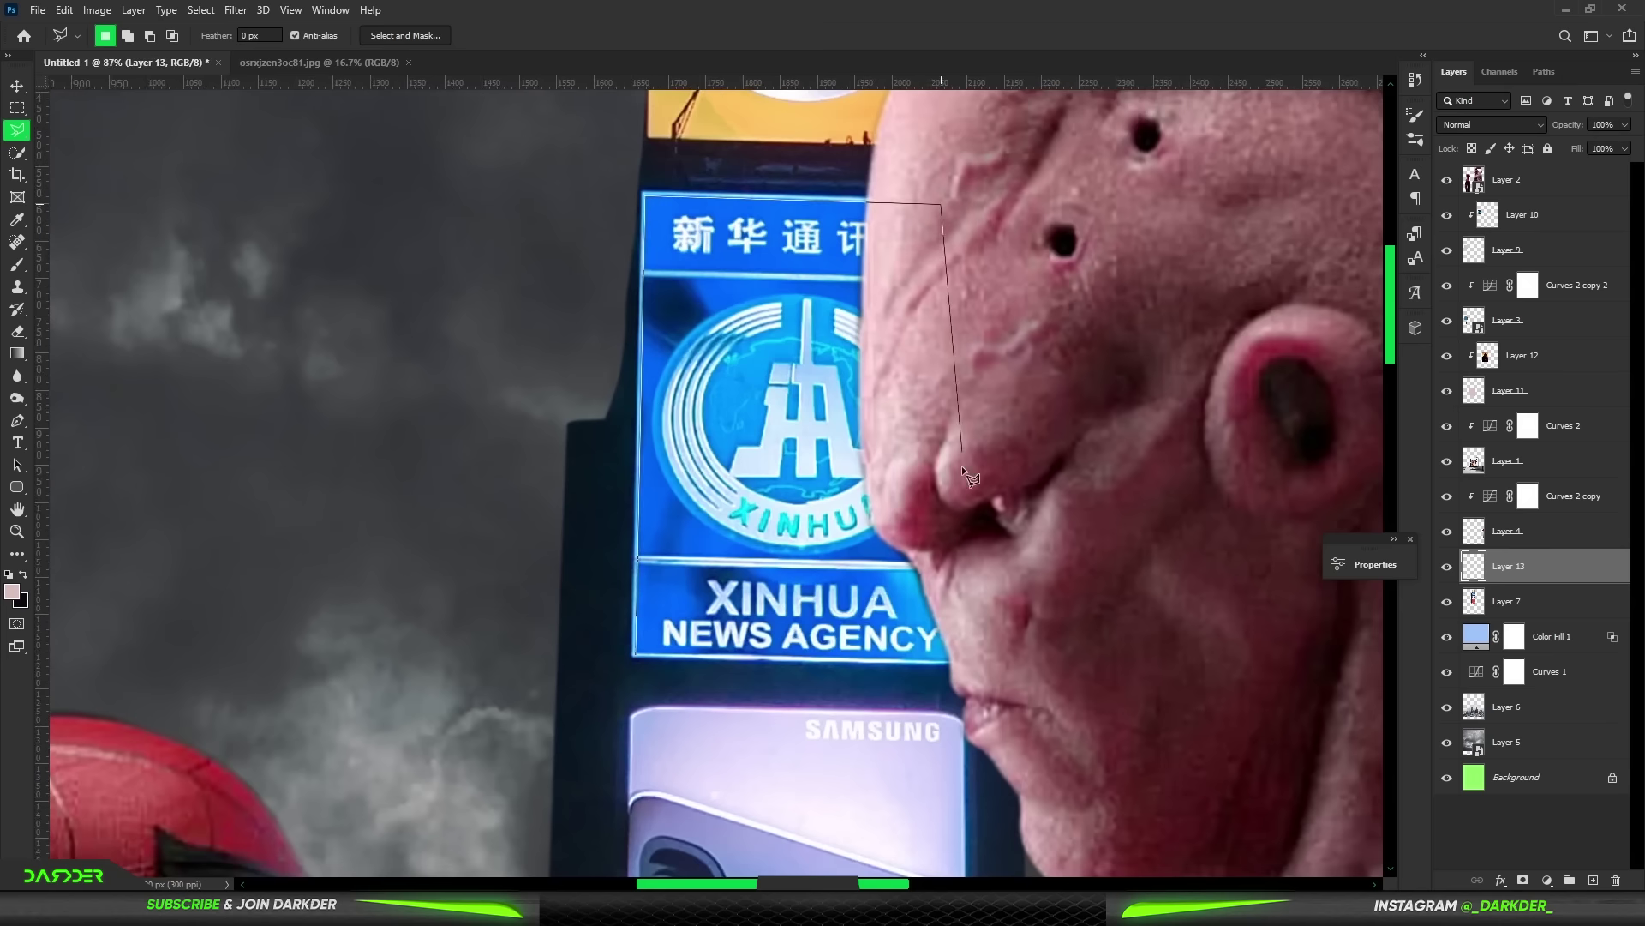
- Close the outline around the Xinhua panel and paint it skin colour
click(953, 660)
click(635, 656)
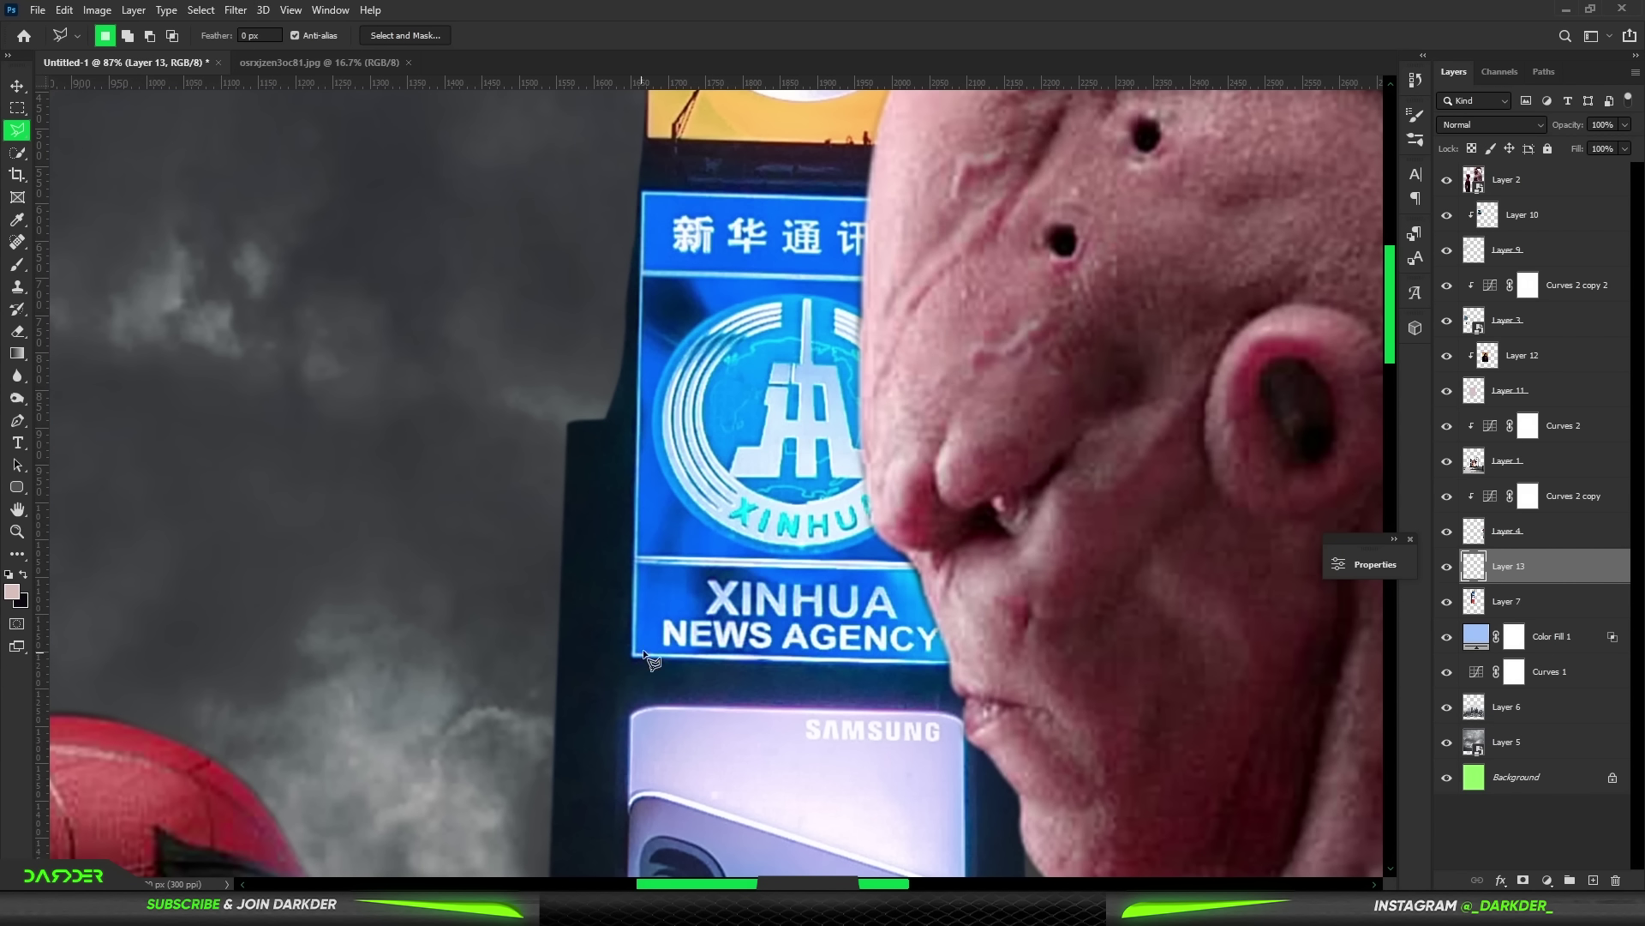
click(644, 195)
key(b)
mouse_move(755, 317)
mouse_down()
mouse_move(1050, 317)
mouse_move(1063, 369)
mouse_up()
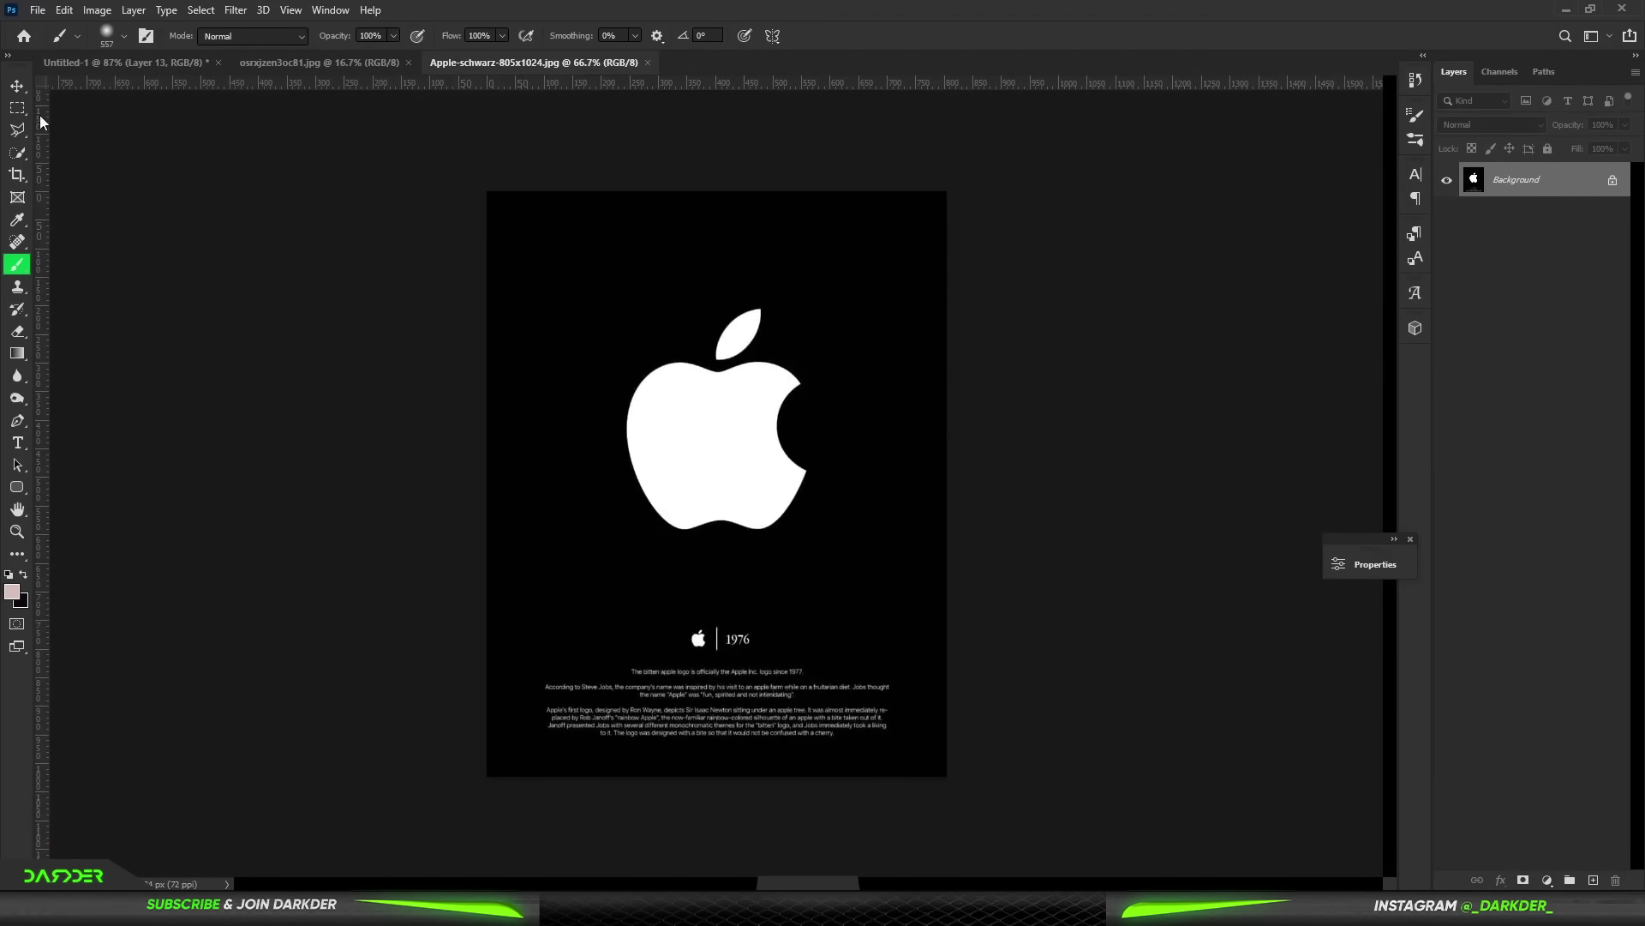
- Invert the Apple image, drag it into the composite and clip it to the panel fill
click(1547, 880)
click(1530, 808)
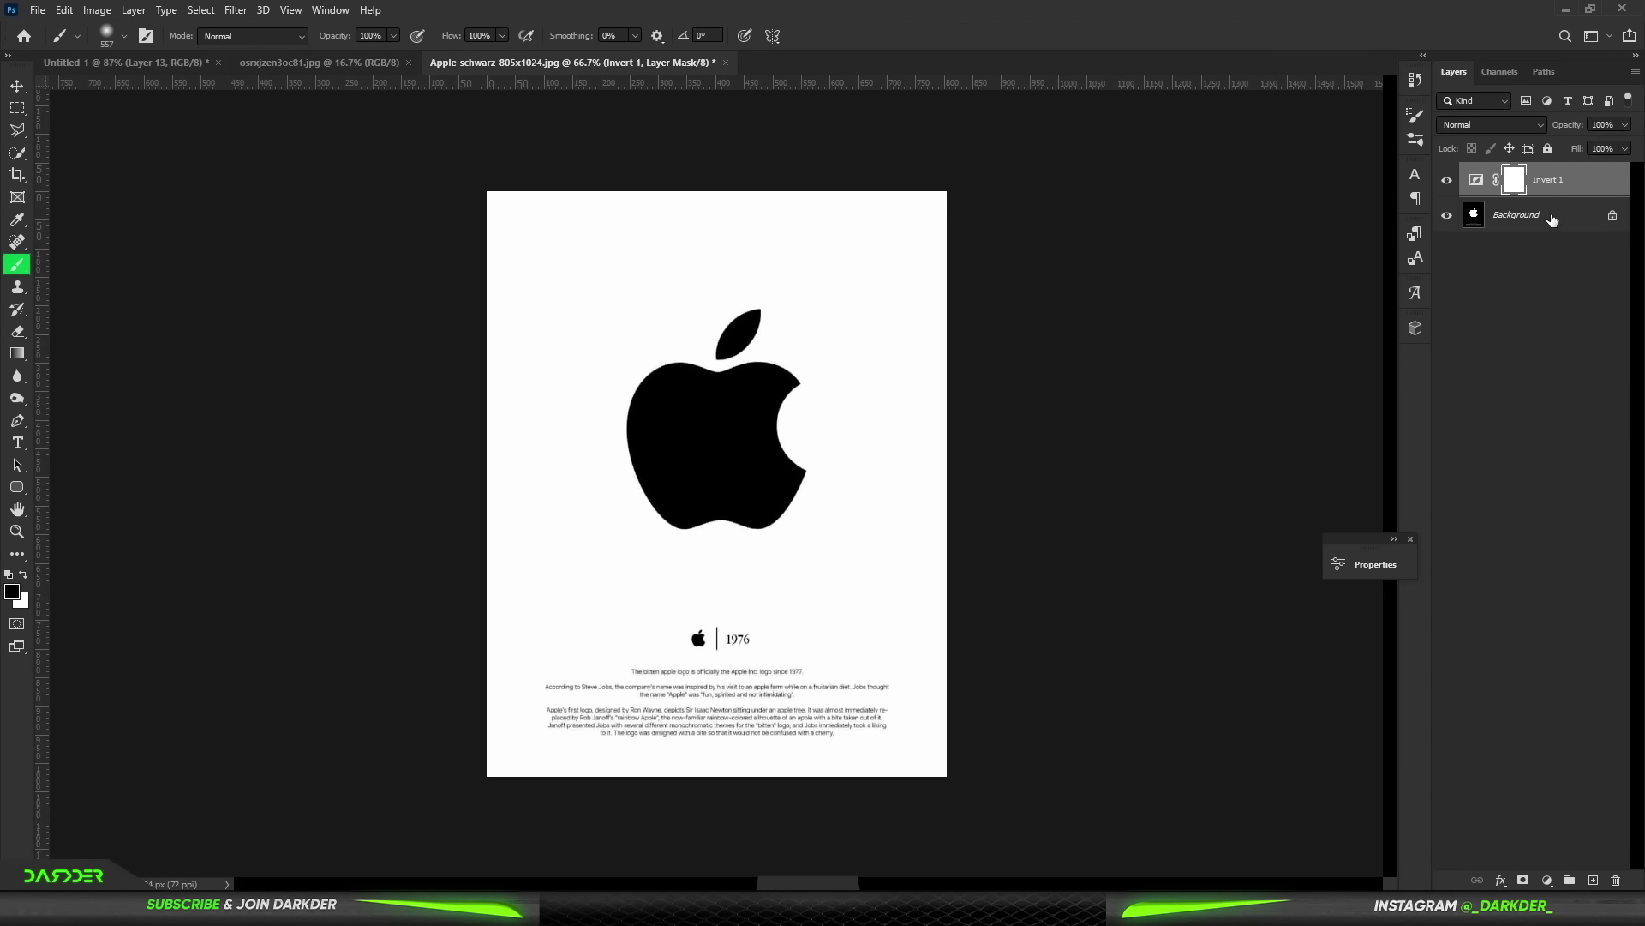
key(ctrl+e)
key(v)
mouse_move(165, 68)
mouse_down()
mouse_move(737, 377)
mouse_move(863, 371)
mouse_up()
key(ctrl+alt+g)
- Scale, tilt and move the Apple image to fit the tower panel
key(ctrl+t)
mouse_move(1149, 371)
mouse_down()
mouse_move(971, 412)
mouse_move(1011, 357)
mouse_up()
drag(815, 370, 830, 437)
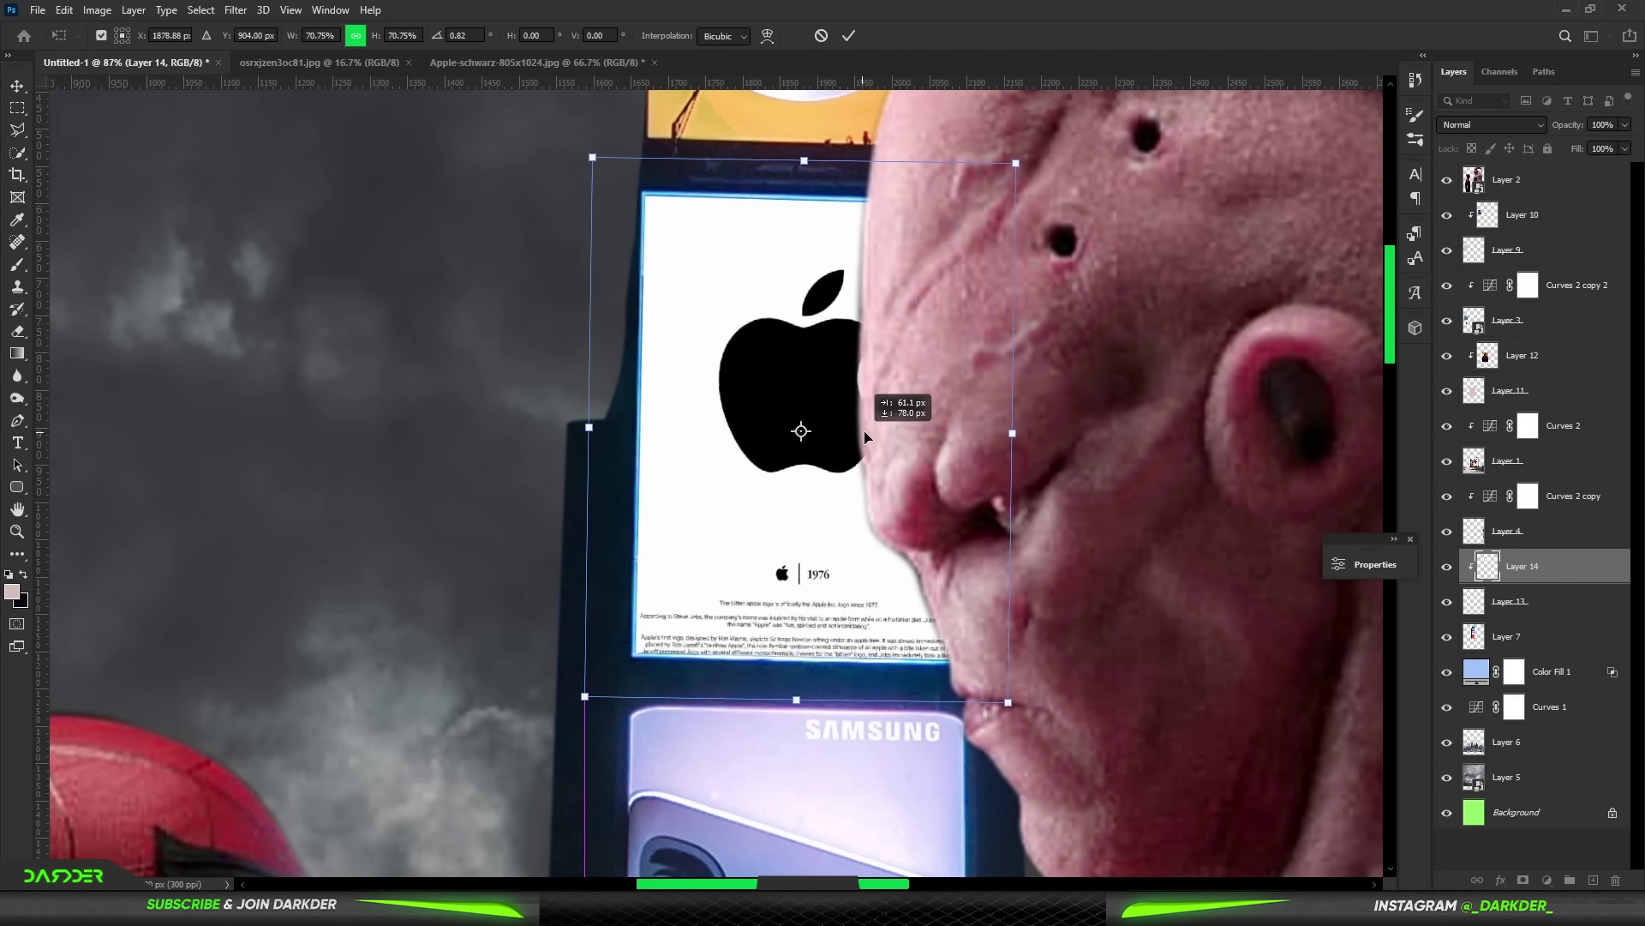
drag(979, 433, 936, 433)
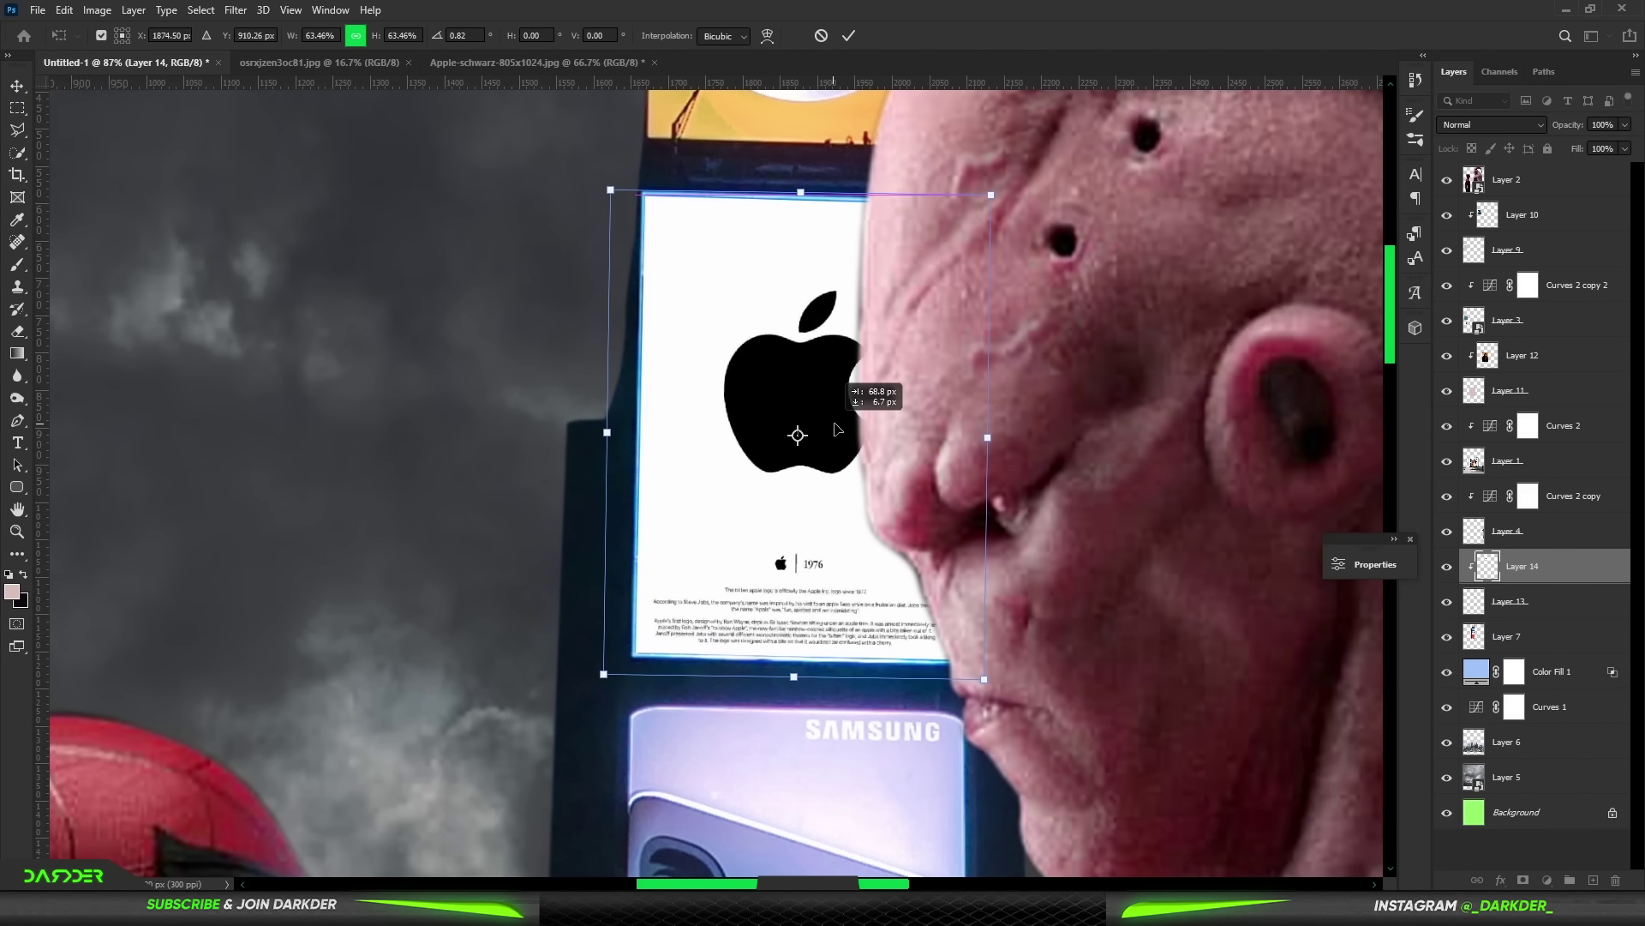
drag(786, 423, 854, 429)
key(Return)
key(ctrl+0)
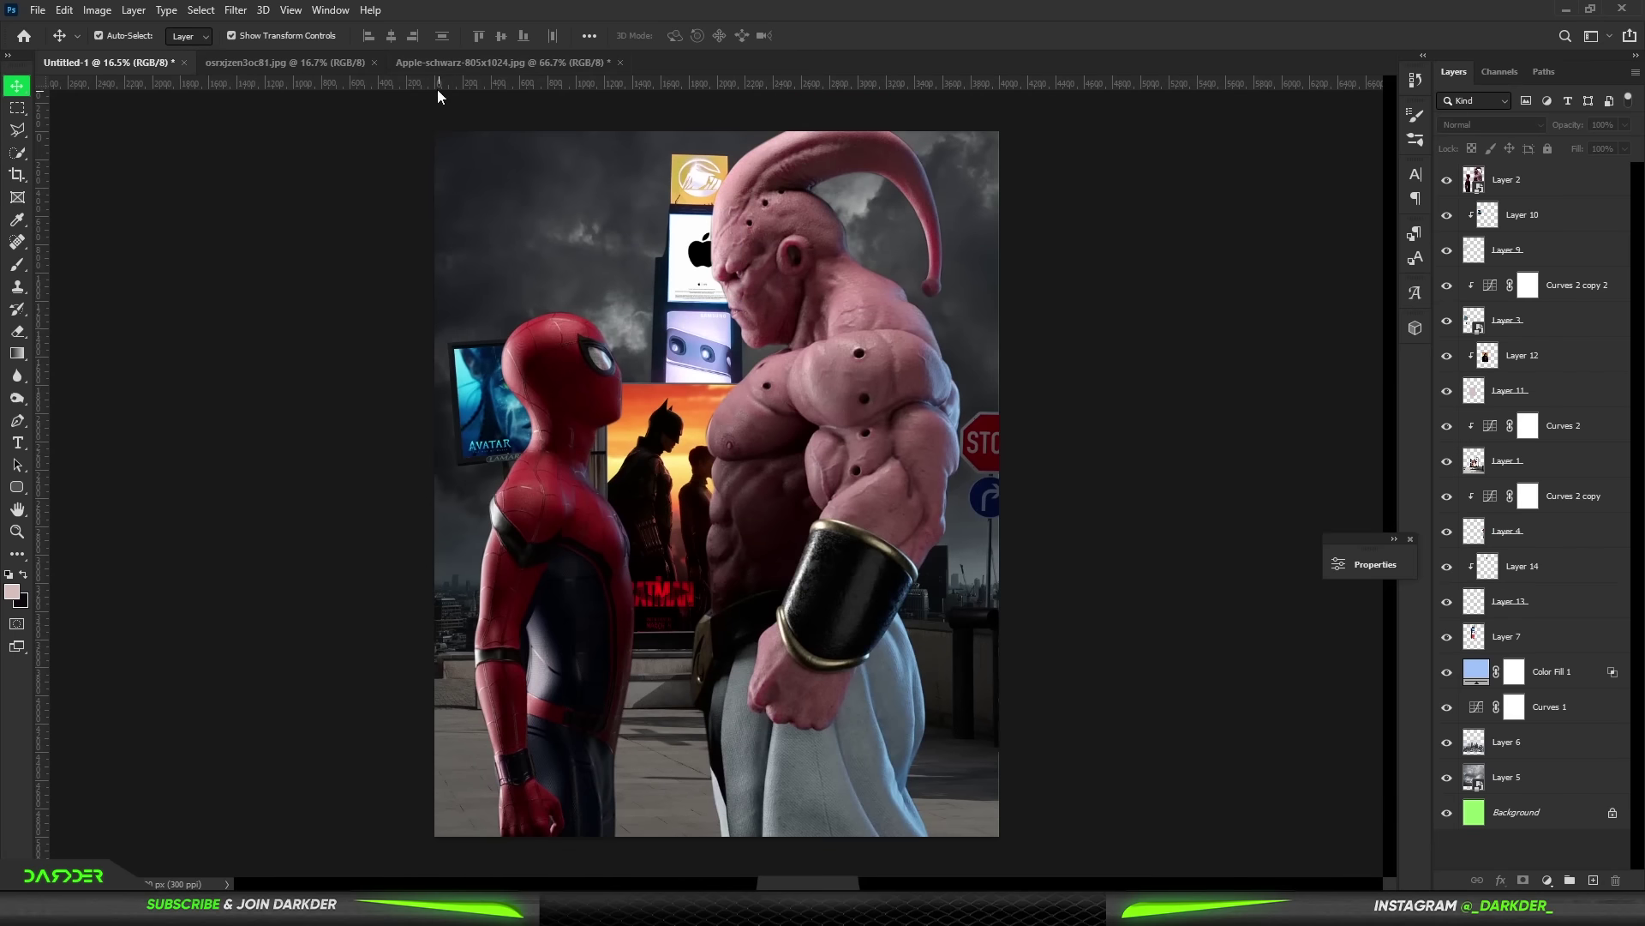
- Close the Apple image document without saving changes
click(446, 62)
key(ctrl+w)
key(n)
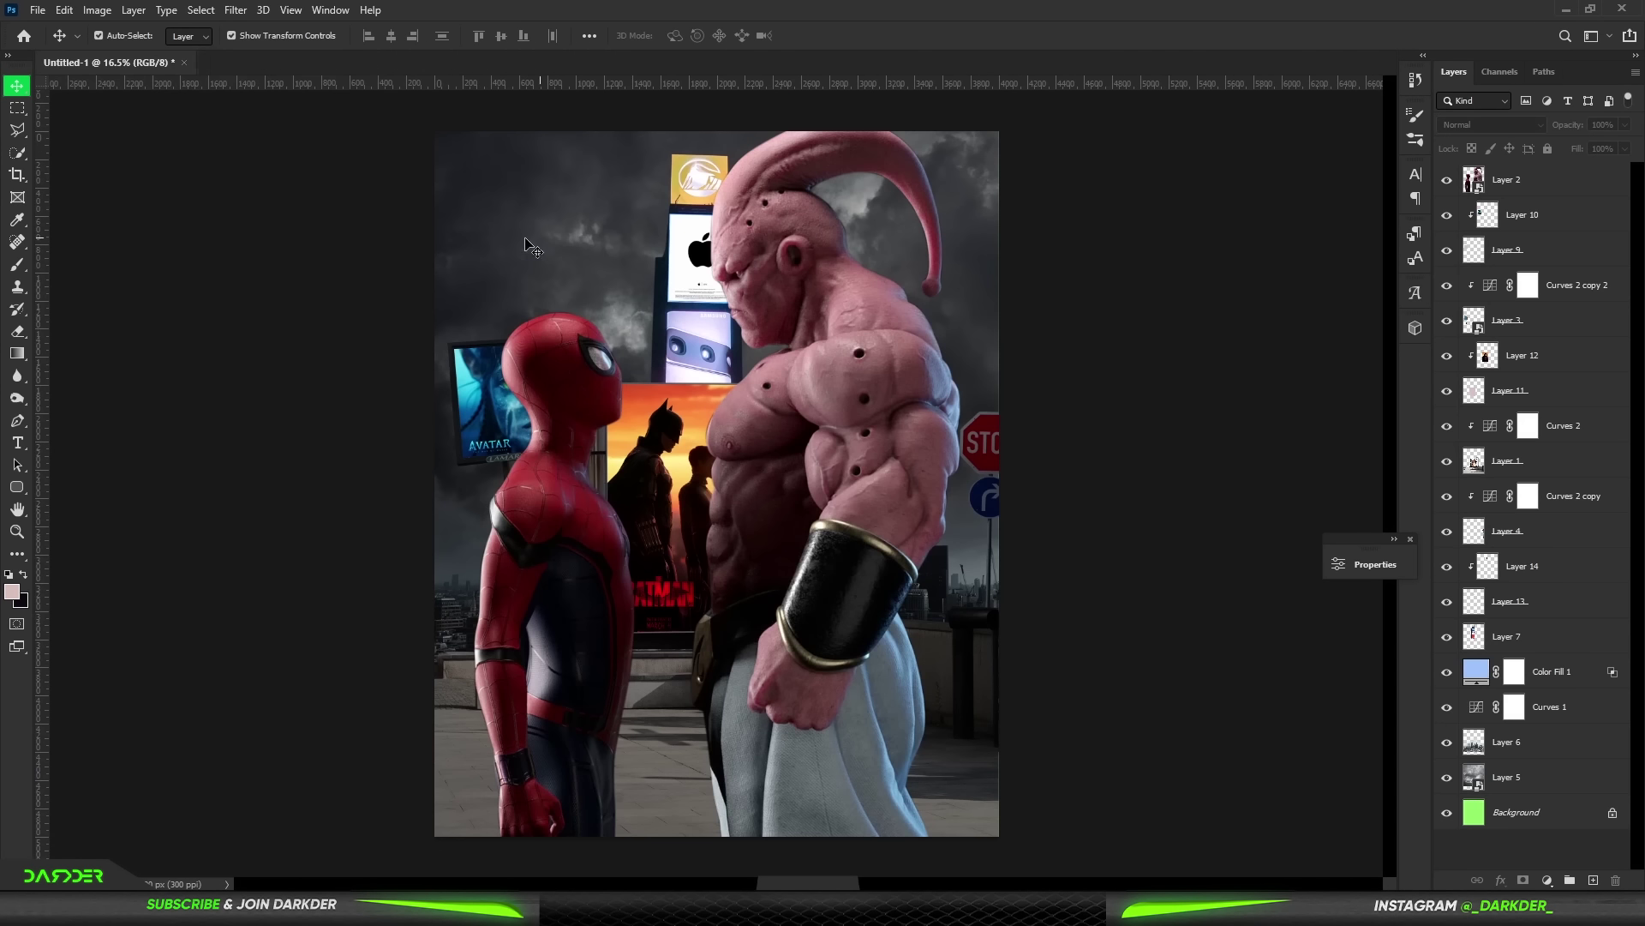
- Add a Hue/Saturation layer above Layer 2 with Lightness lowered to -52
click(1577, 181)
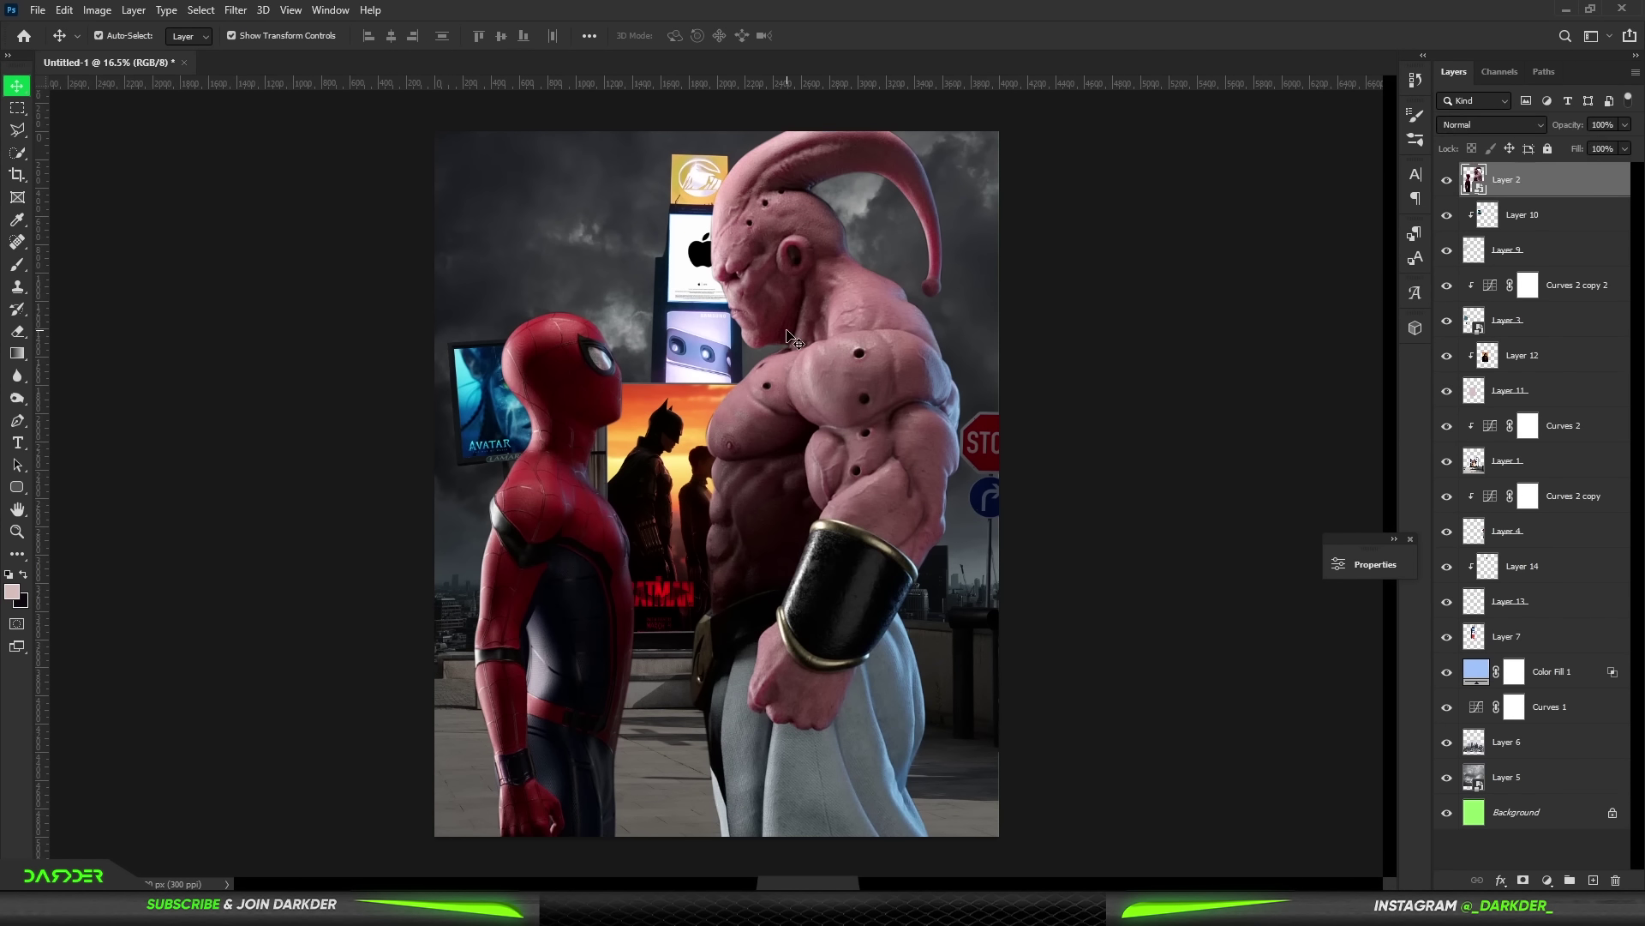
click(1547, 880)
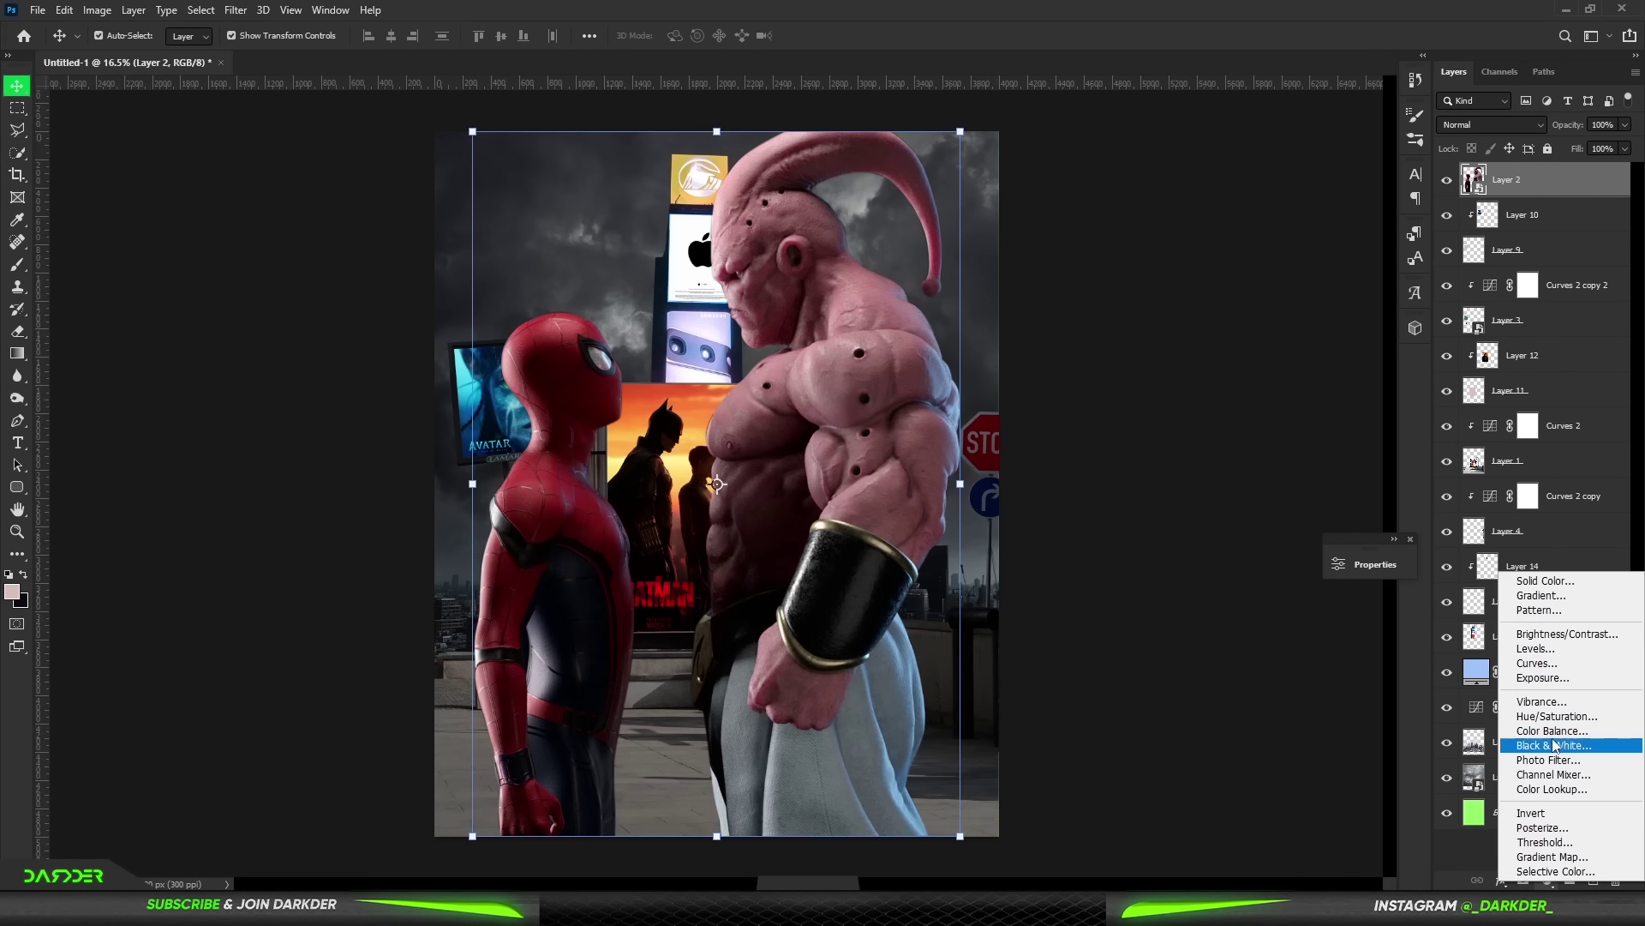
click(1560, 725)
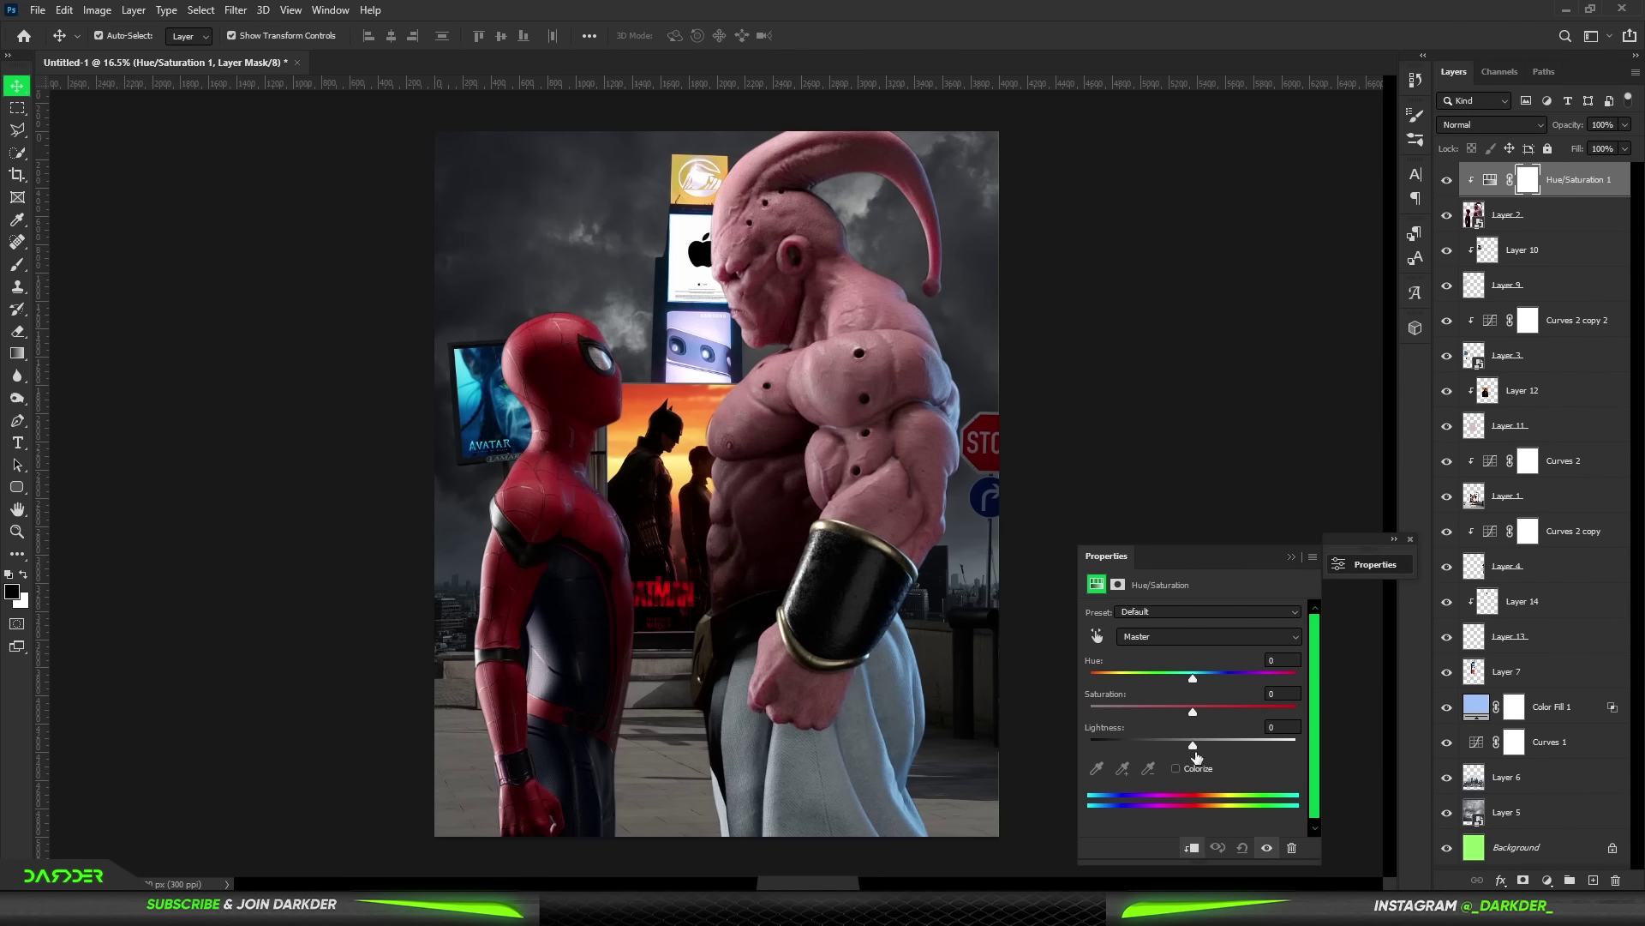
drag(1192, 743, 1137, 743)
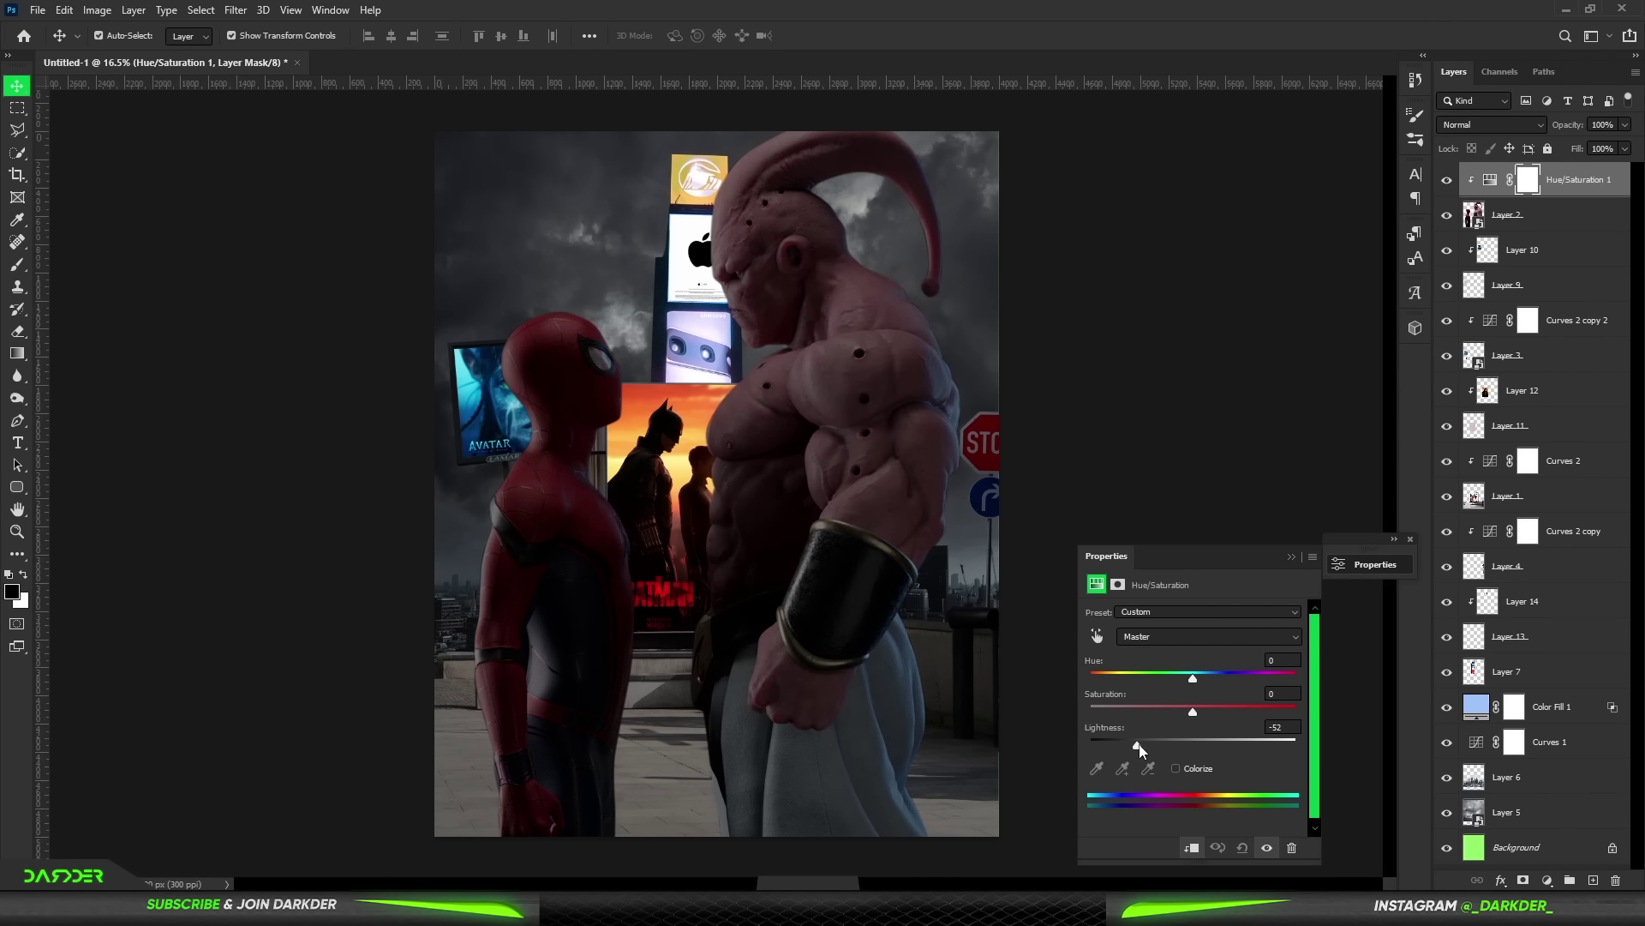
click(1291, 556)
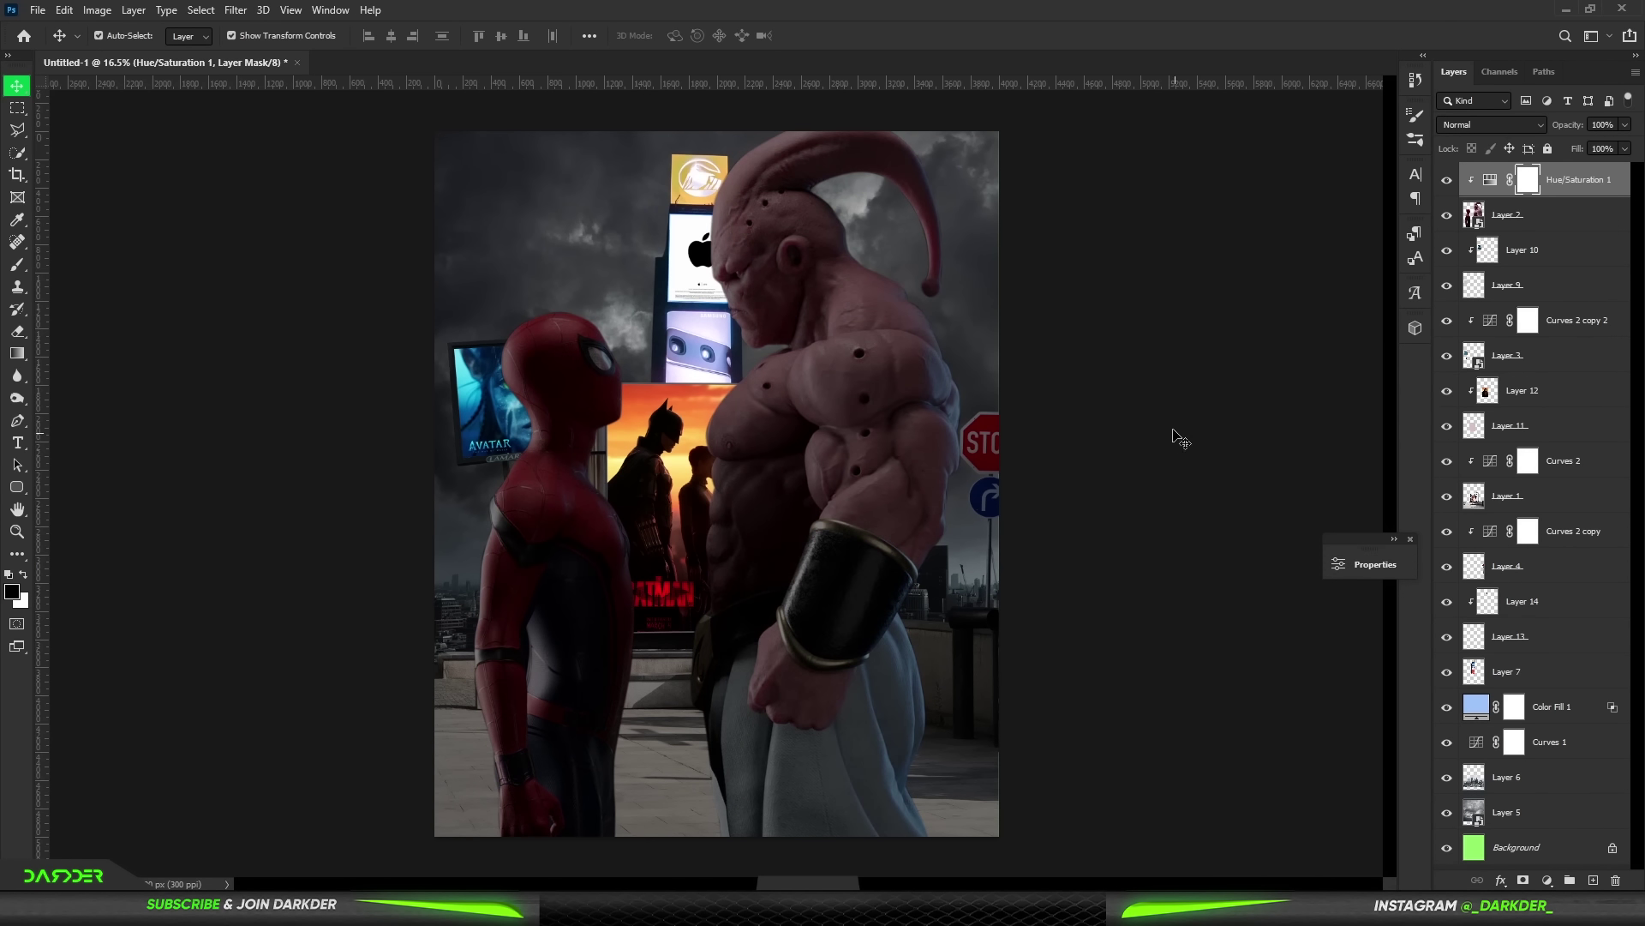
click(1148, 328)
scroll(844, 367, down, 2)
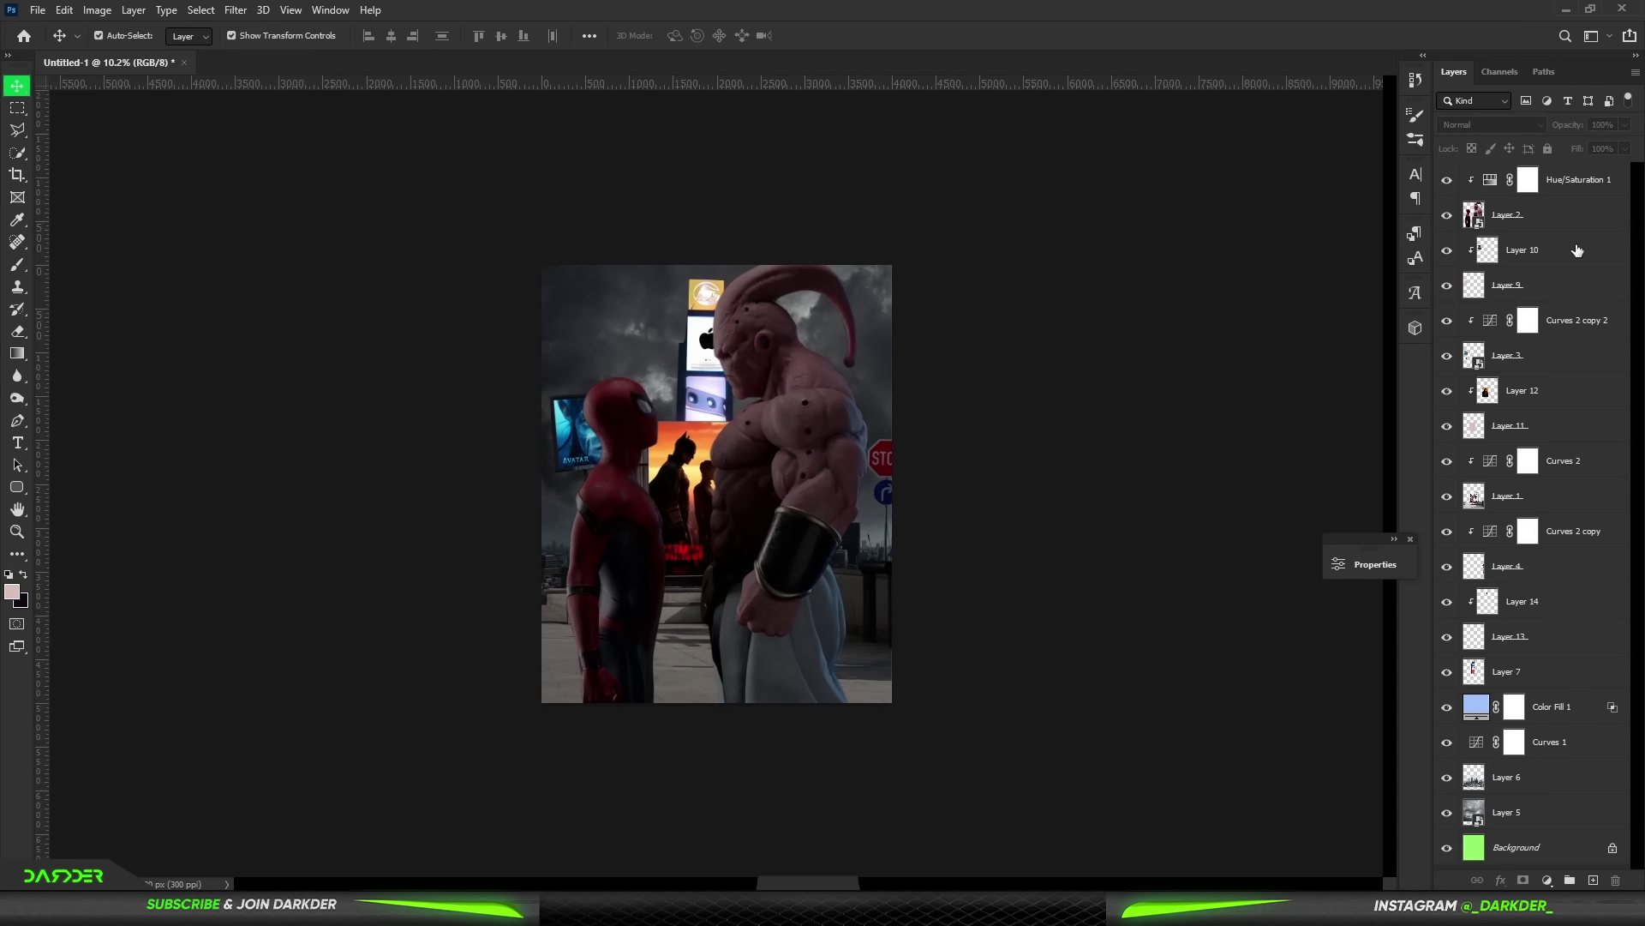
- Add a cyan Solid Color fill in Linear Dodge (Add) above the Avatar poster layer
click(1577, 250)
click(1549, 880)
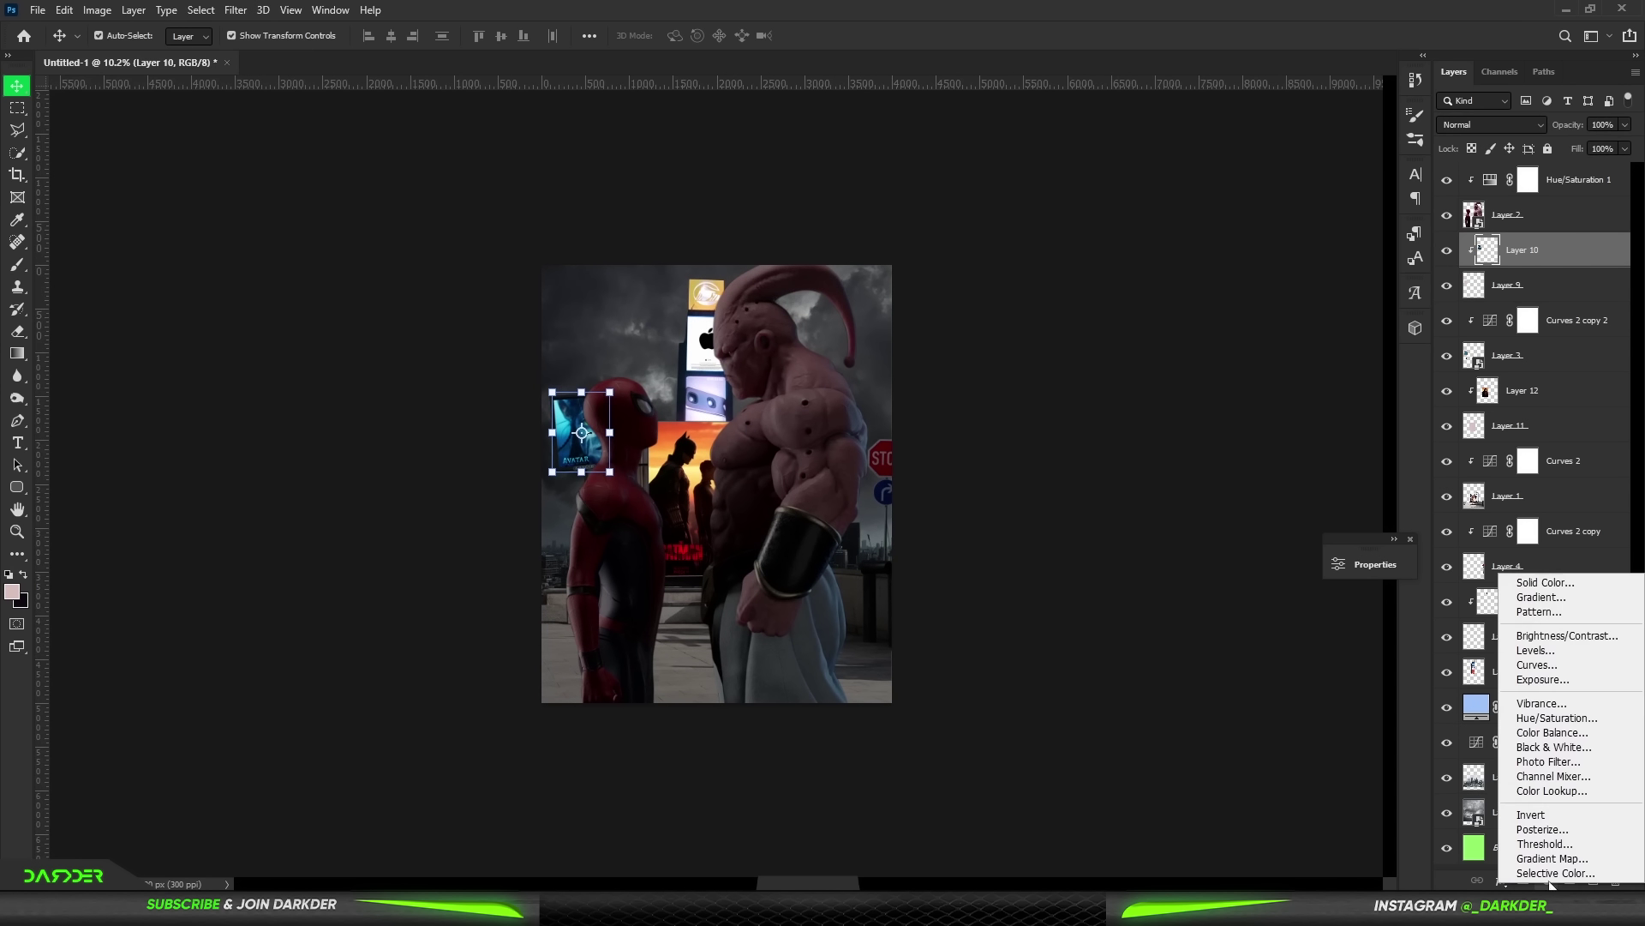
click(1545, 582)
click(1348, 531)
click(1426, 419)
click(1491, 124)
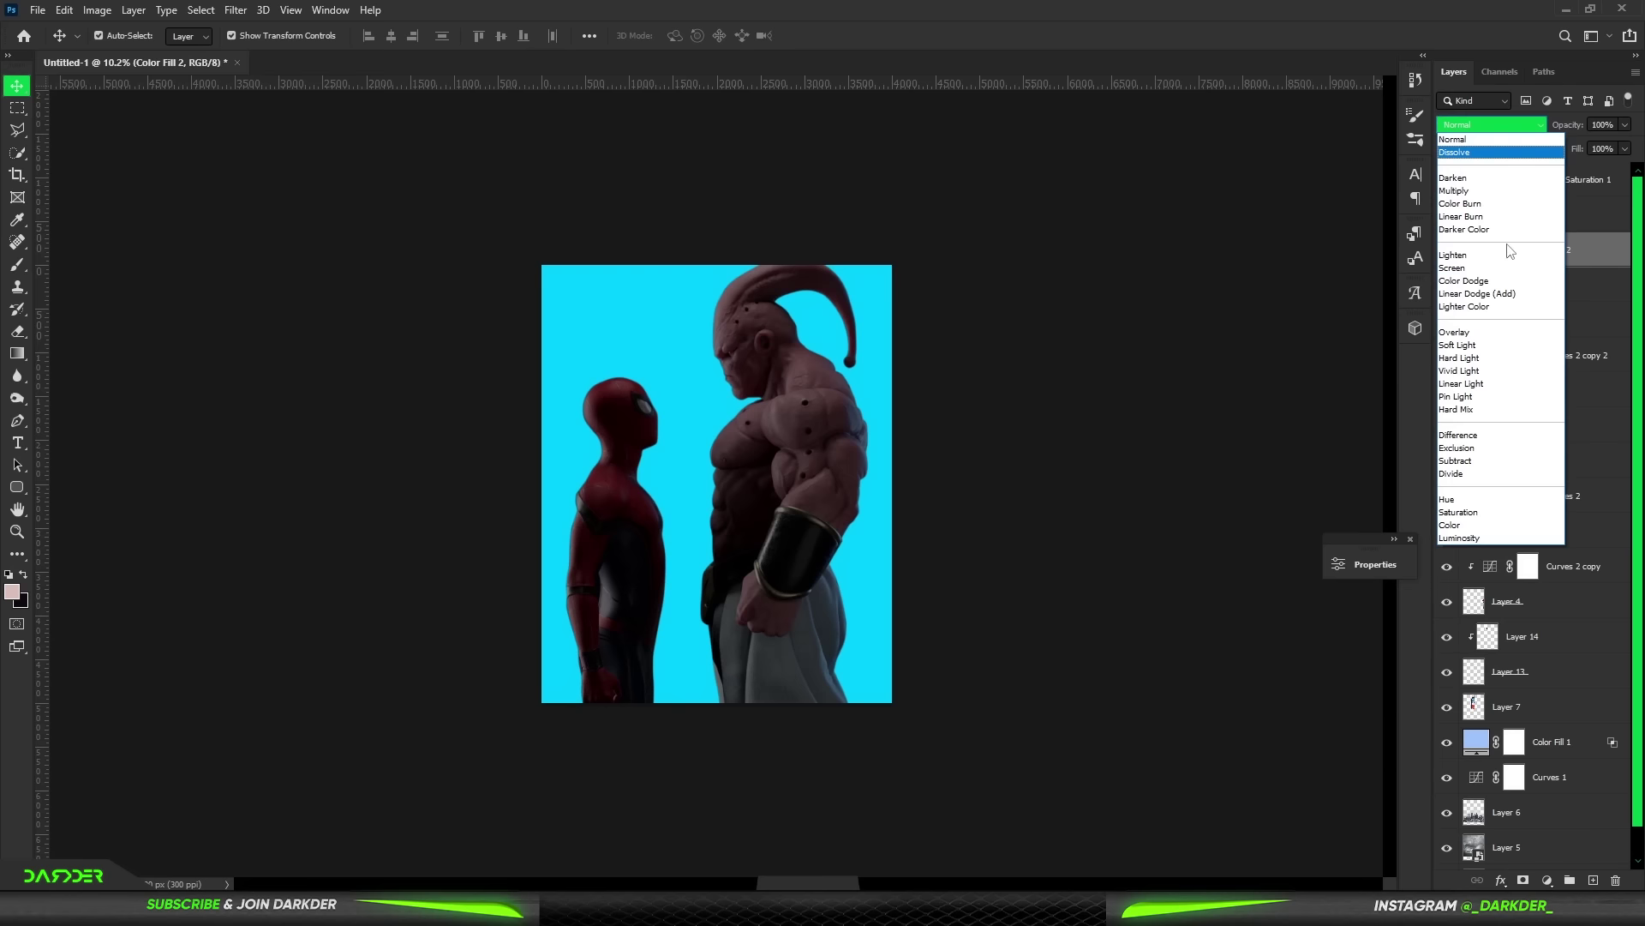
click(1501, 294)
- Invert the cyan fill's mask, set a large white brush, and shift the fill colour to blue
key(d)
key(ctrl+i)
key(b)
key(x)
scroll(469, 420, up, 3)
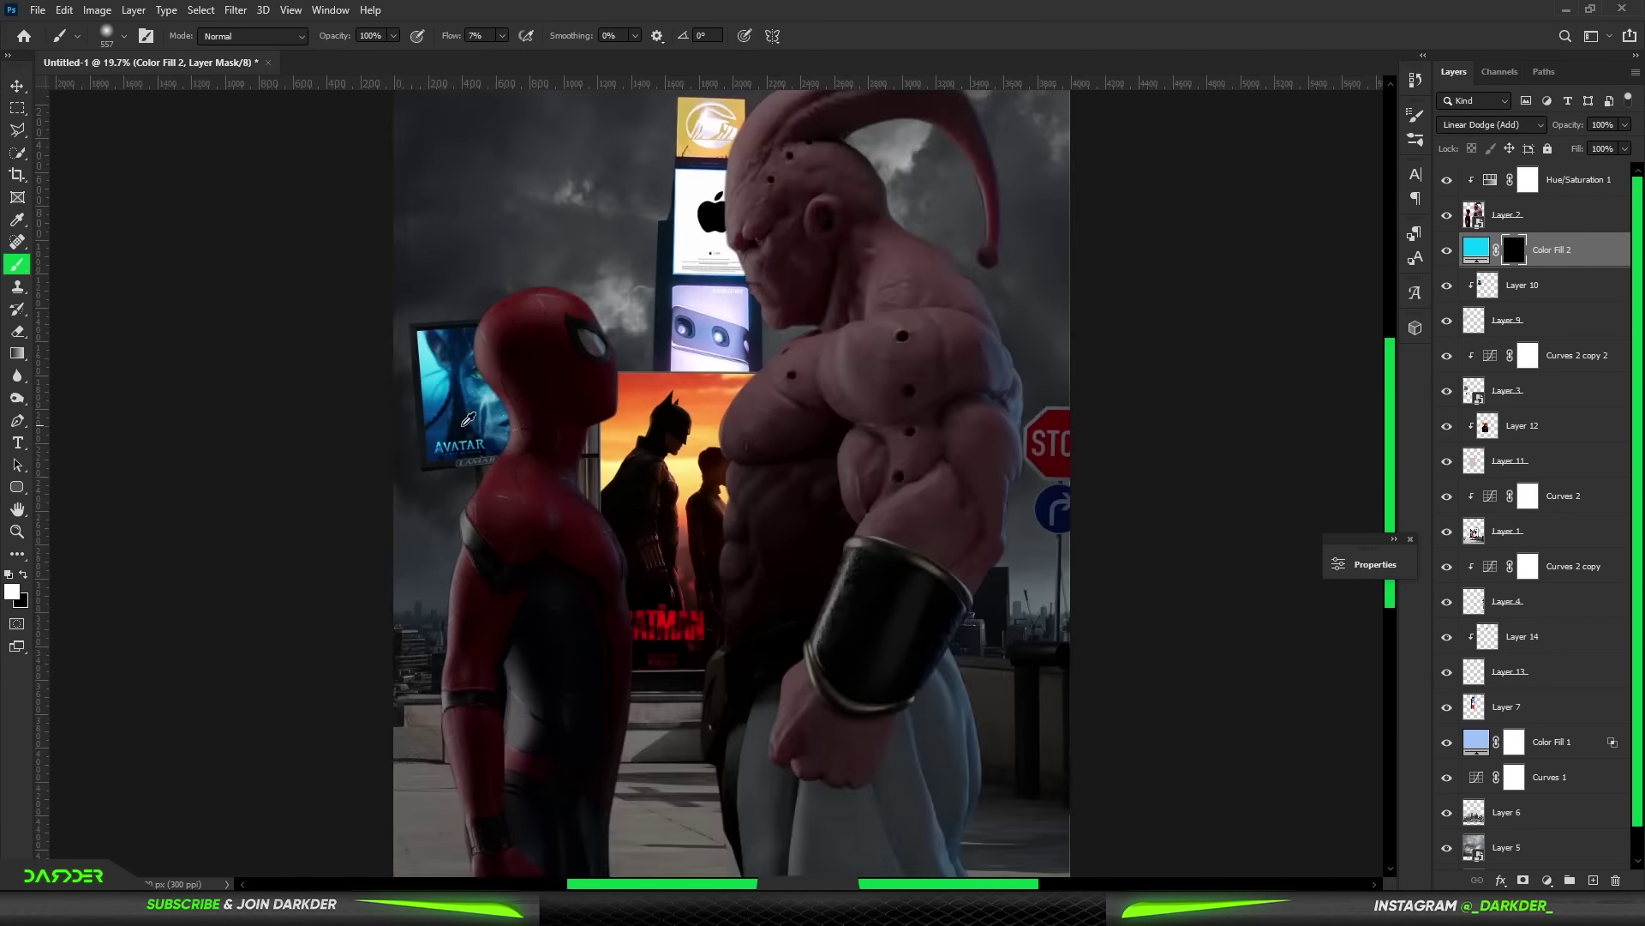
scroll(468, 420, up, 2)
key(bracketright)
key(bracketright)
key(bracketright)
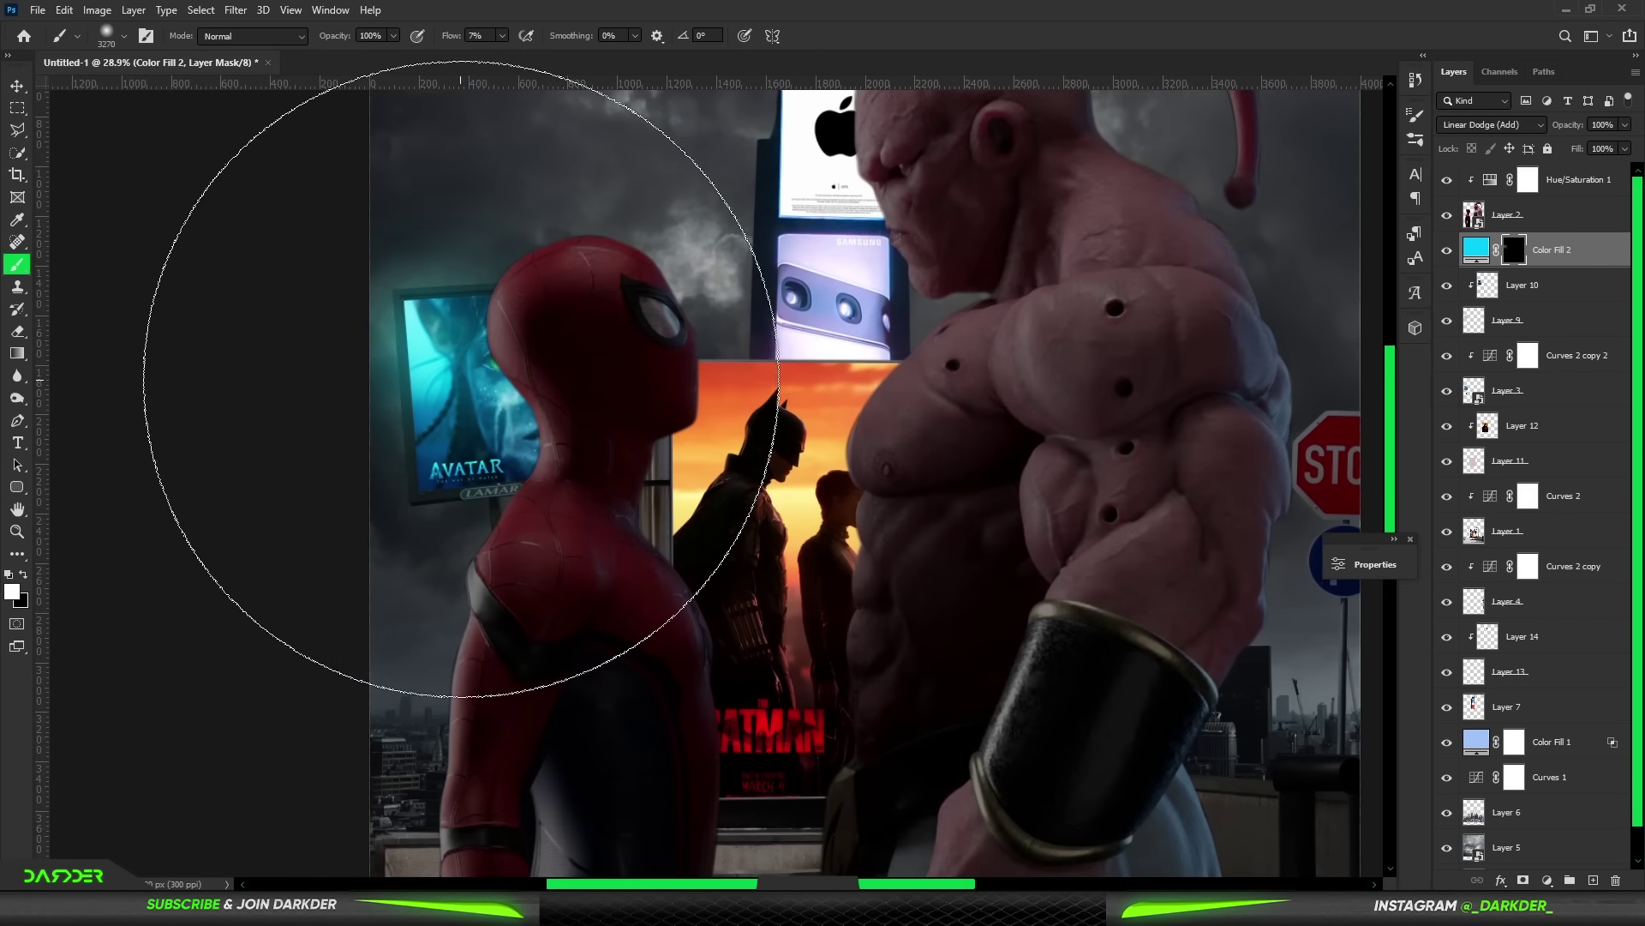
scroll(905, 387, down, 5)
double_click(1476, 250)
drag(1351, 540, 1352, 522)
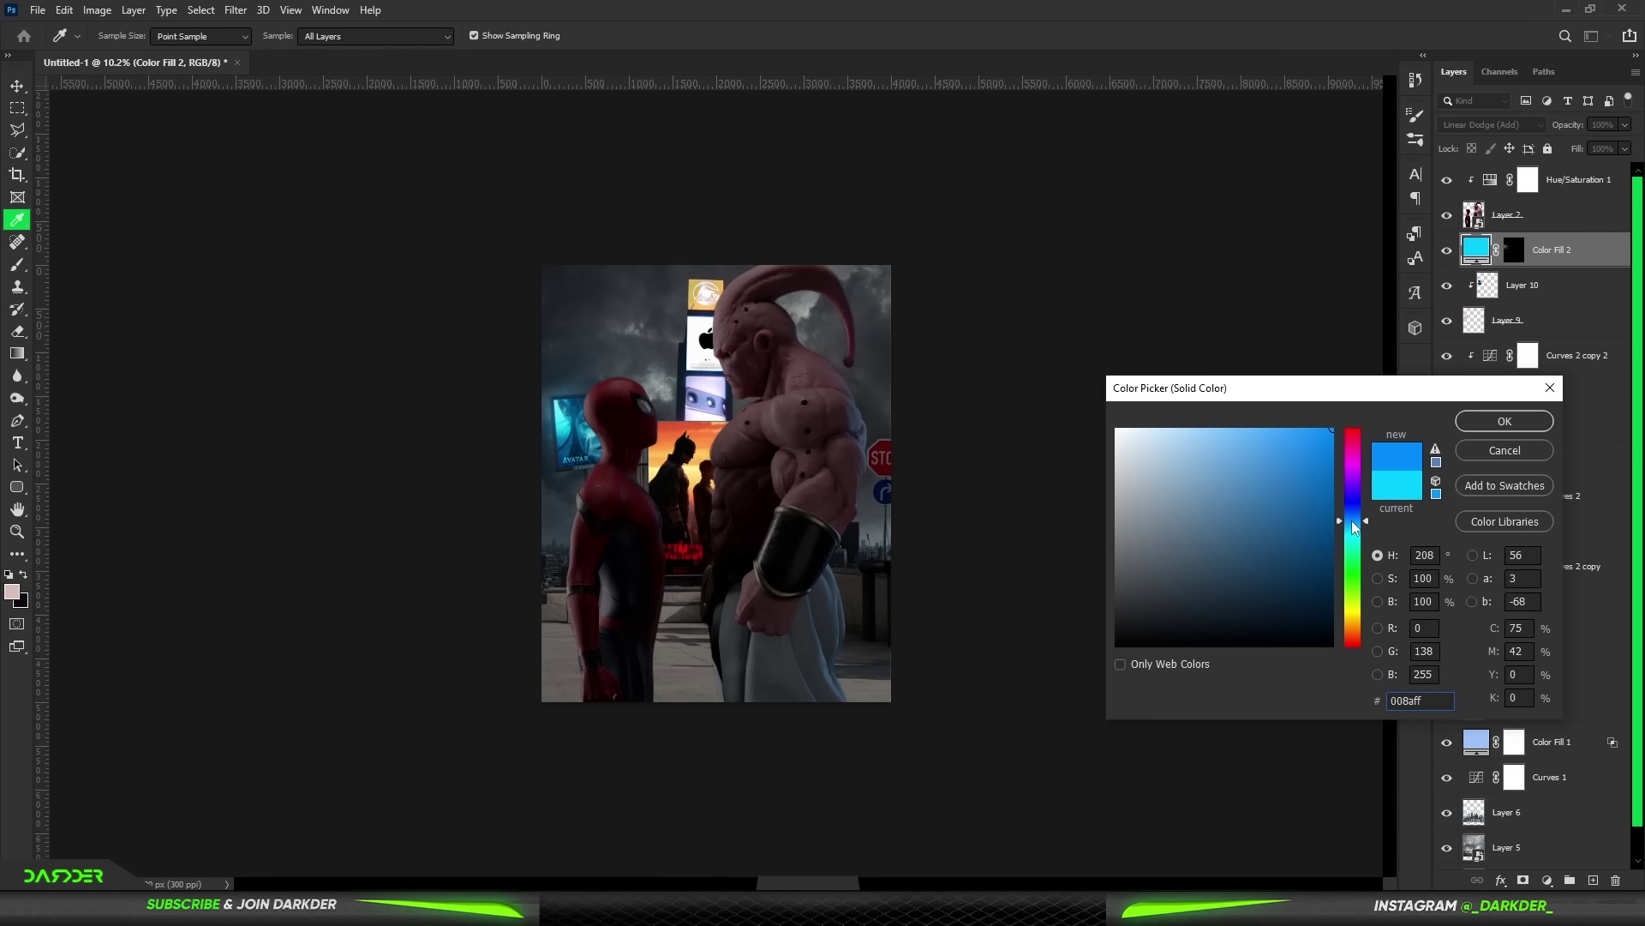
click(1499, 419)
- Add an orange Linear Dodge (Add) fill with an inverted mask, then recolour it red
click(1547, 880)
click(1545, 587)
click(1352, 639)
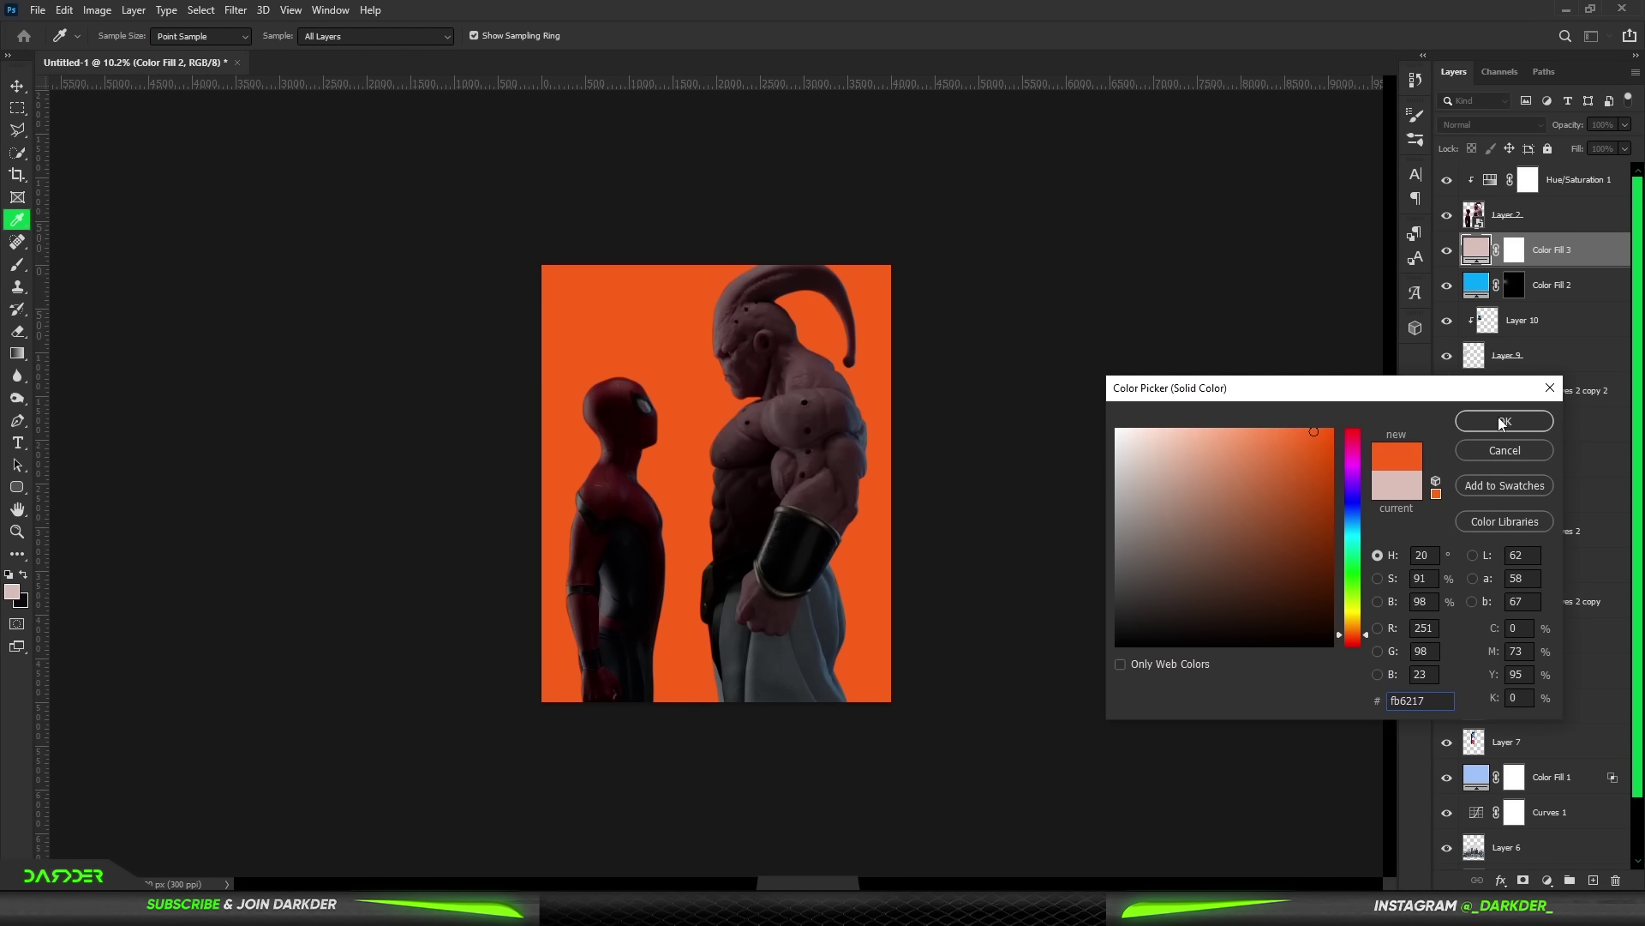
click(1520, 419)
click(1491, 125)
click(1491, 305)
key(ctrl+i)
scroll(680, 459, up, 5)
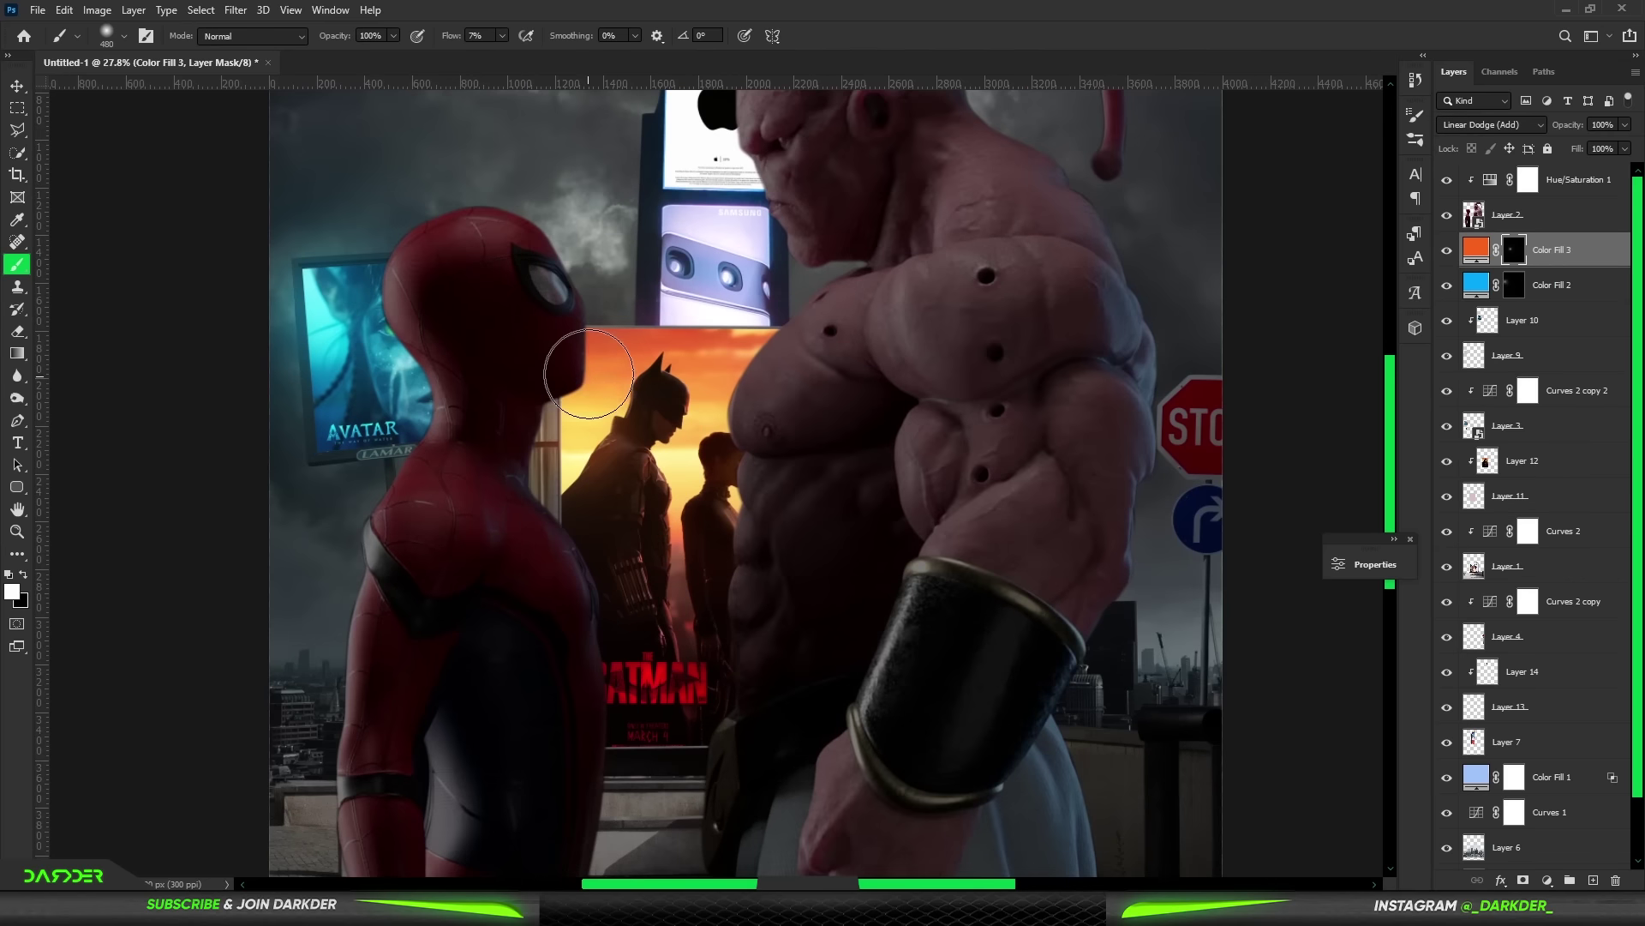
scroll(594, 339, down, 5)
double_click(1475, 249)
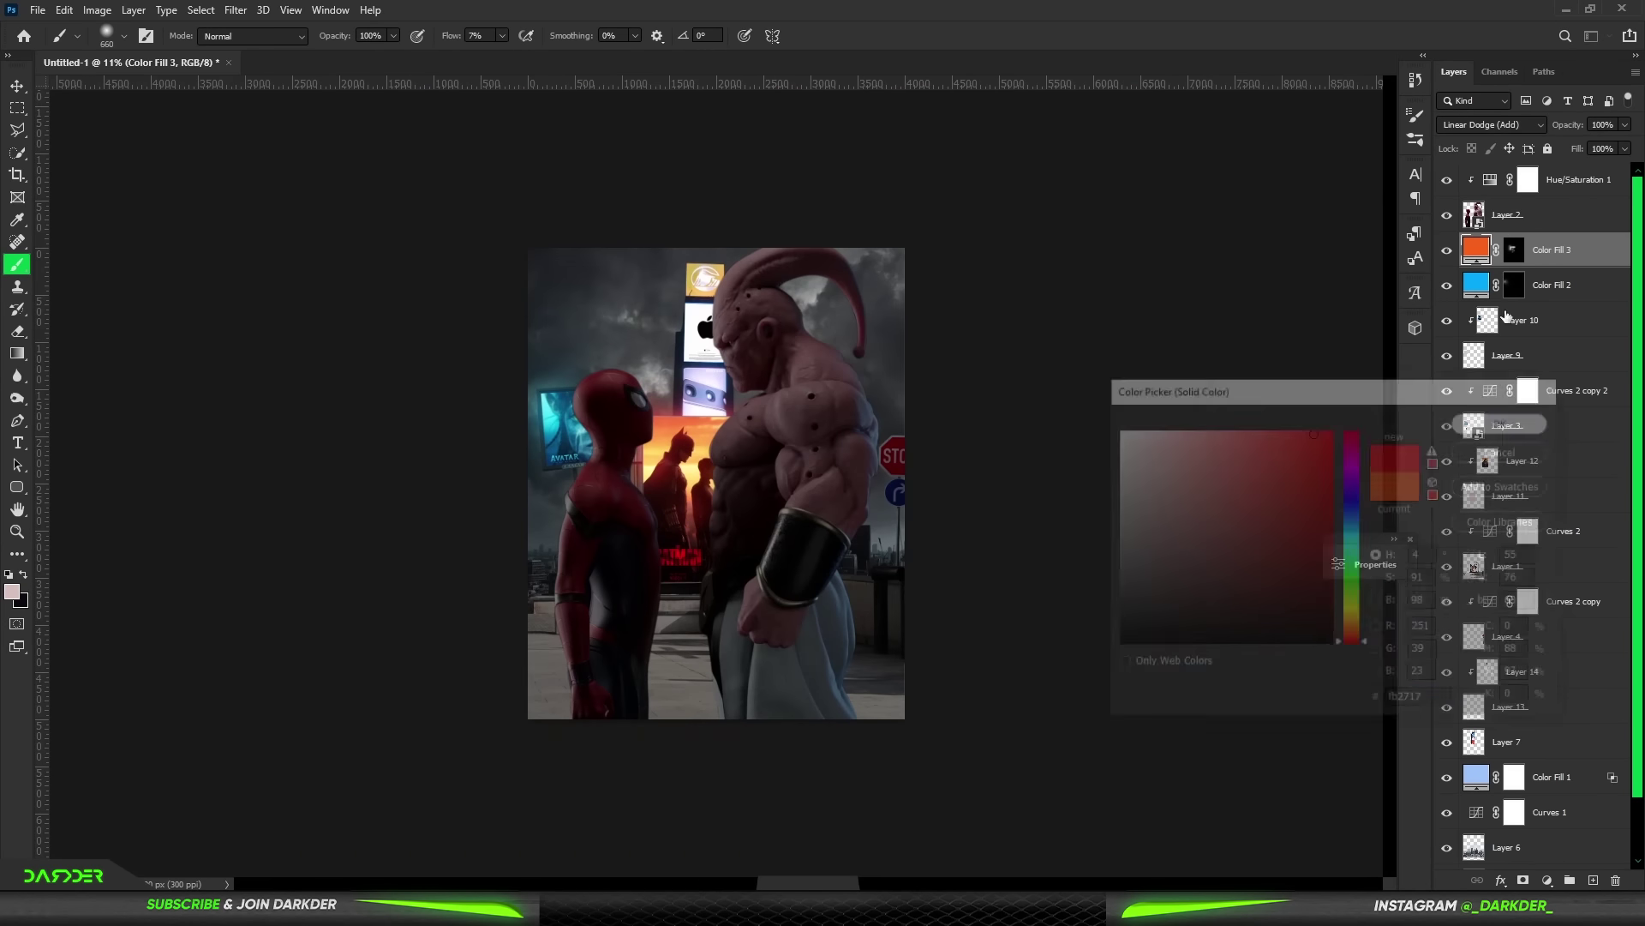
click(1285, 446)
click(1534, 419)
- Re-invert the glow fill's mask and add a pale cyan fill with its mask inverted
click(1513, 285)
scroll(685, 334, up, 5)
scroll(685, 332, down, 4)
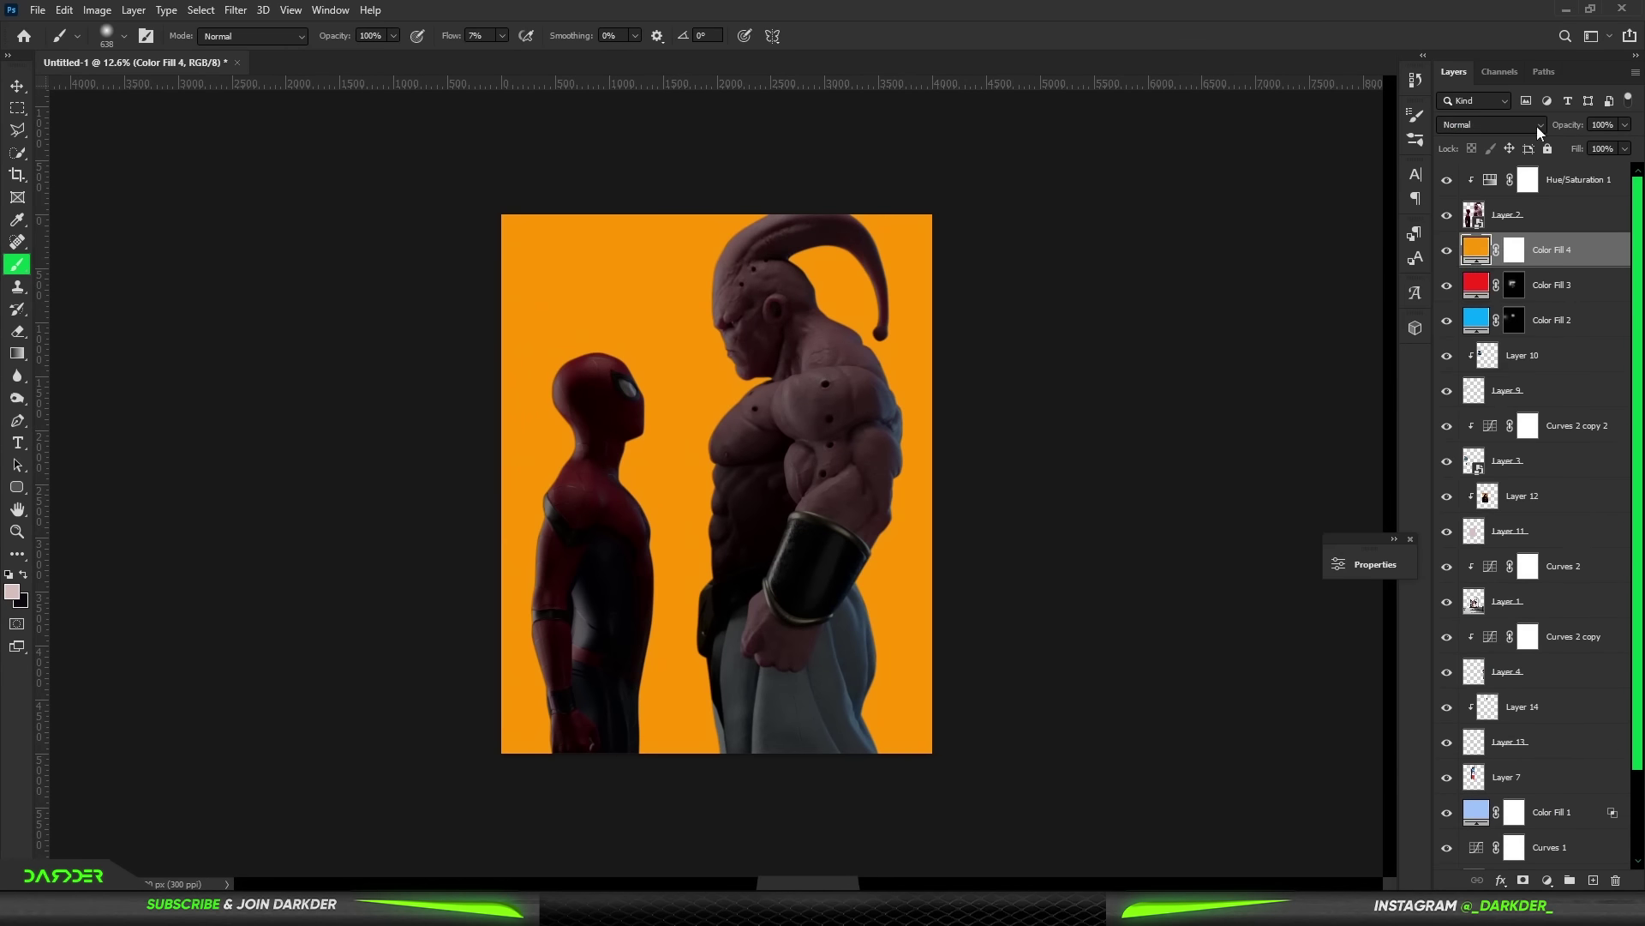
key(ctrl+i)
click(1547, 881)
click(1401, 432)
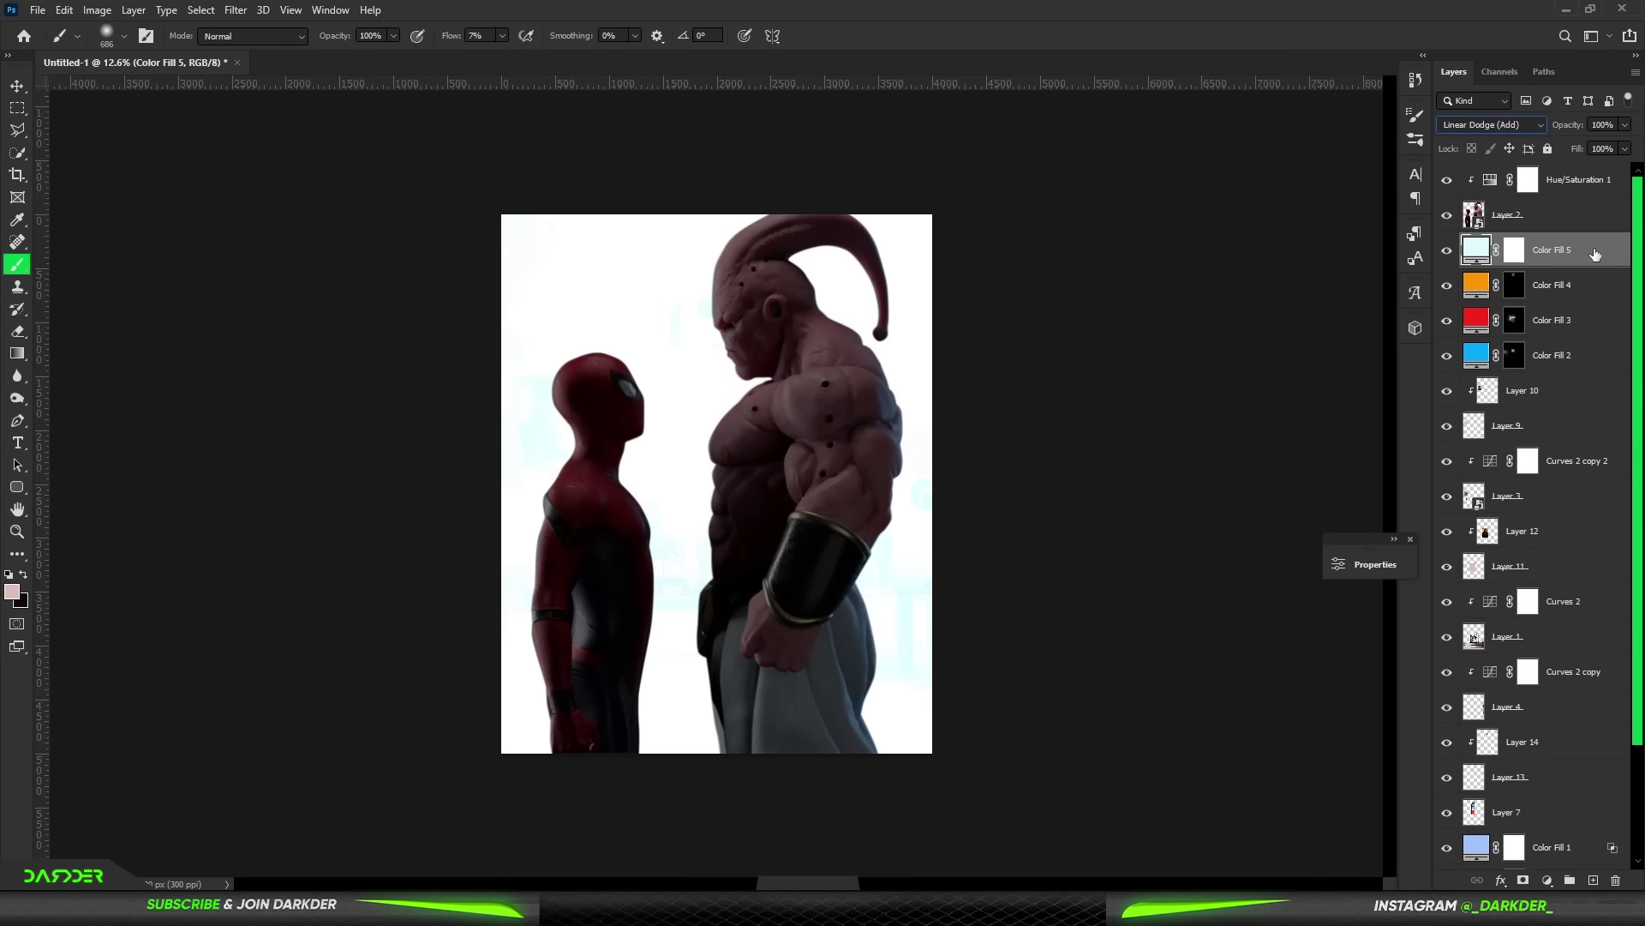
key(ctrl+i)
- Paint the pale cyan glow onto the Apple sign, then select the Apple sign layer
scroll(662, 227, up, 4)
drag(662, 226, 617, 155)
scroll(617, 154, down, 4)
double_click(1476, 249)
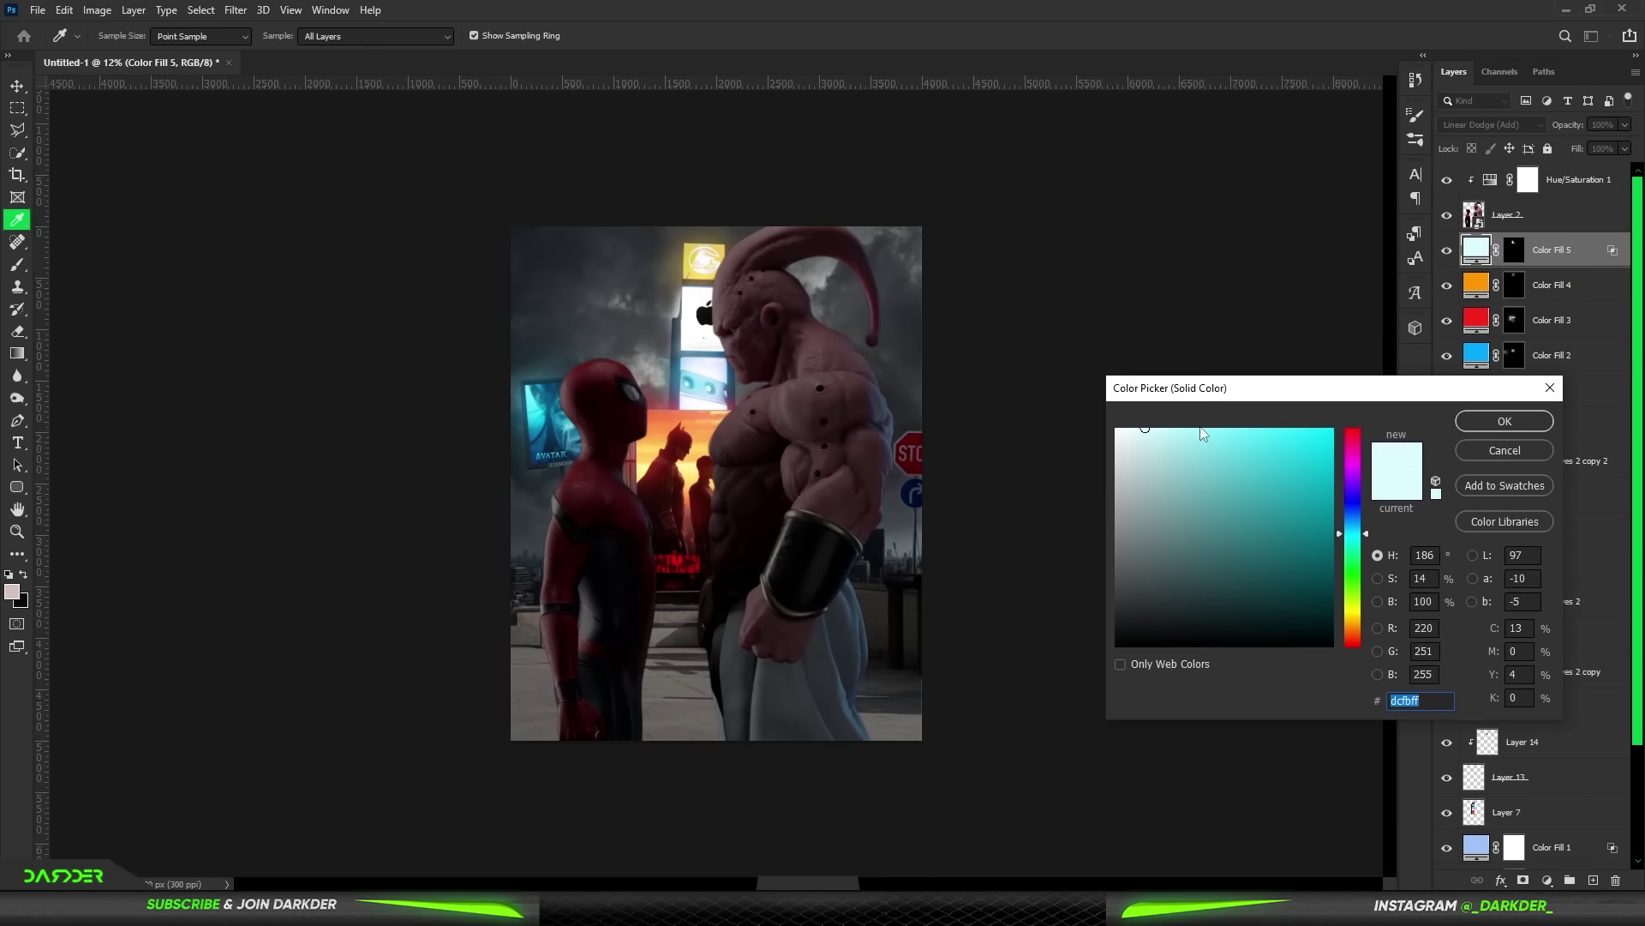
click(1401, 432)
scroll(729, 240, up, 4)
key(v)
scroll(1558, 727, down, 3)
click(1557, 685)
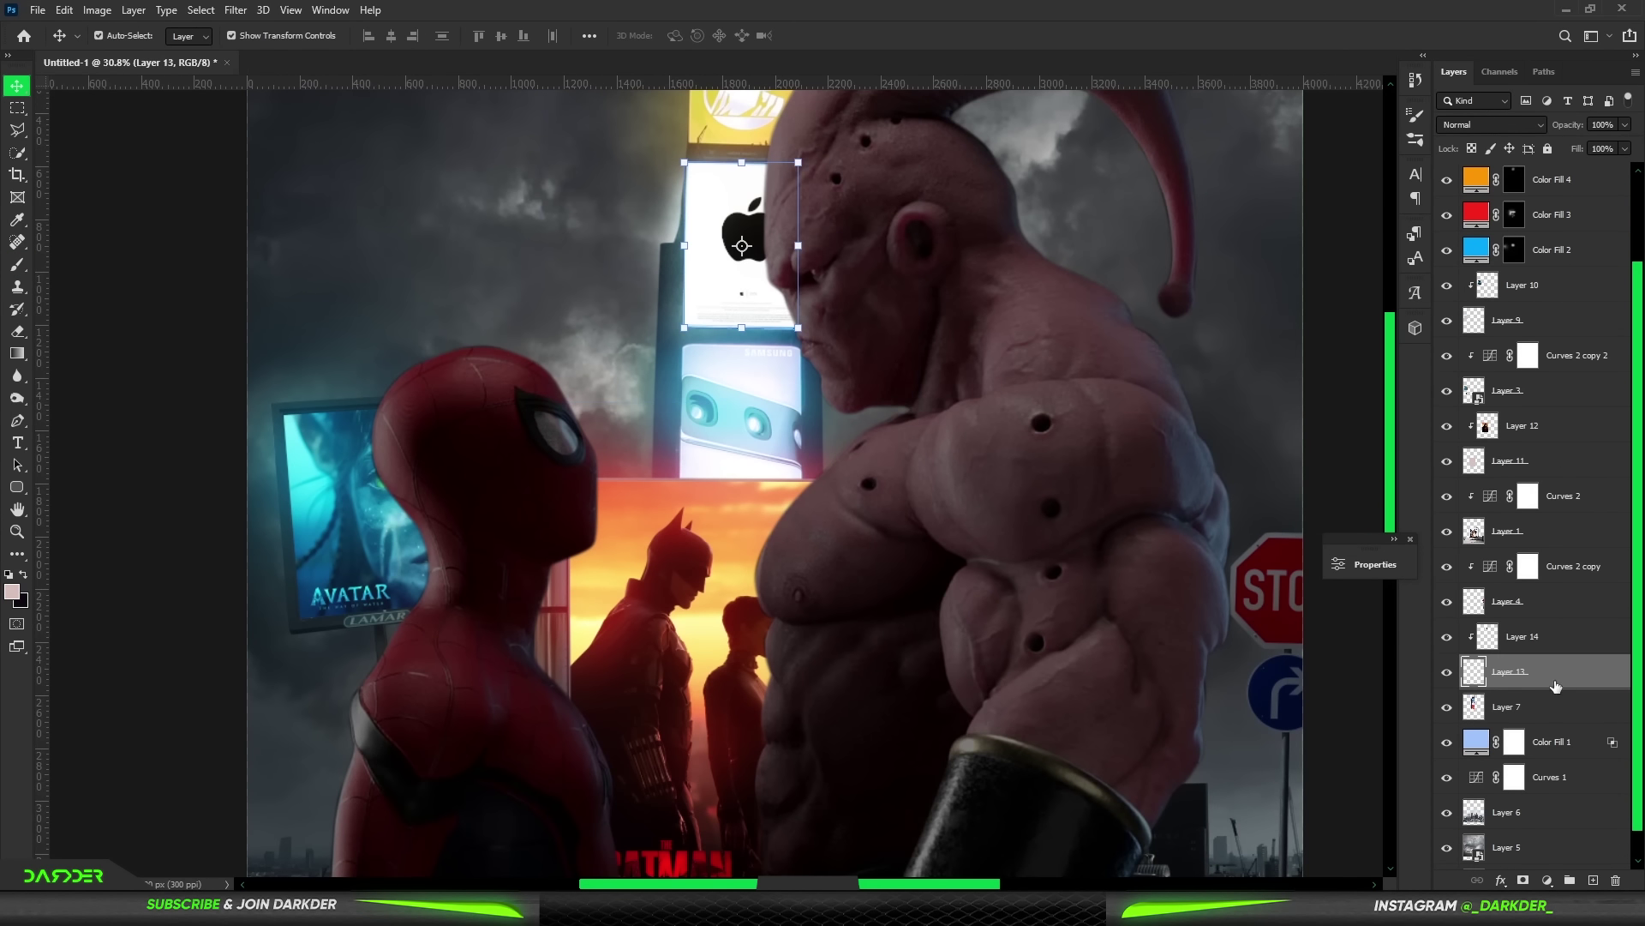
scroll(135, 283, down, 3)
- Add an orange Linear Dodge (Add) fill at the top of the stack with its mask inverted
click(958, 384)
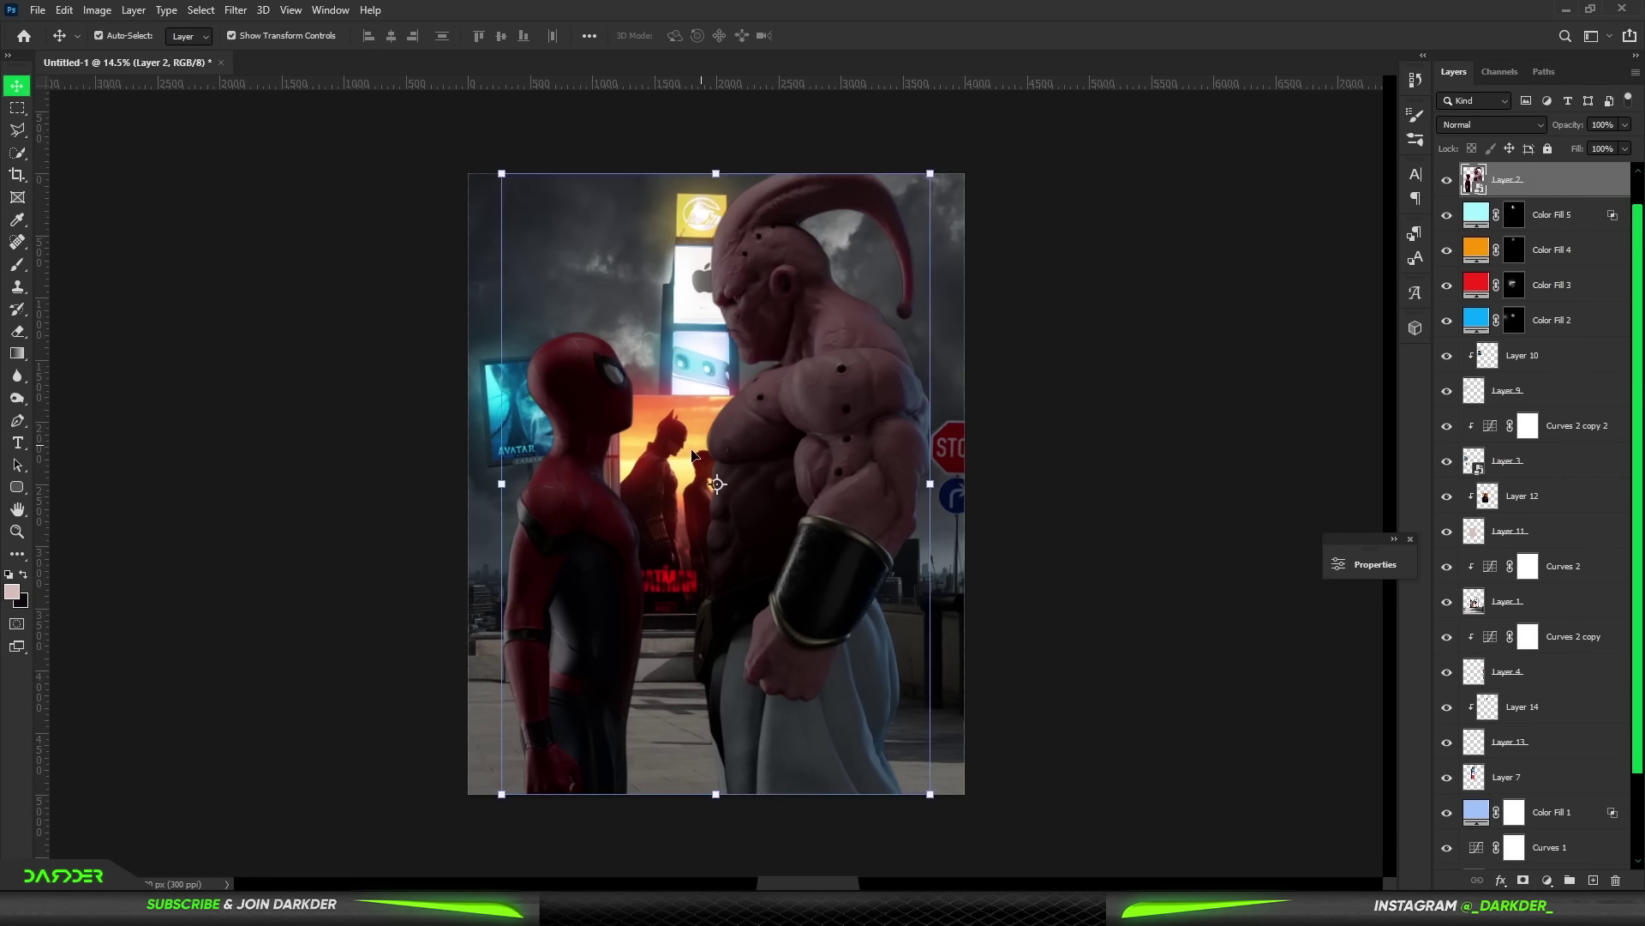
click(1547, 880)
click(1517, 575)
click(1352, 677)
click(1505, 419)
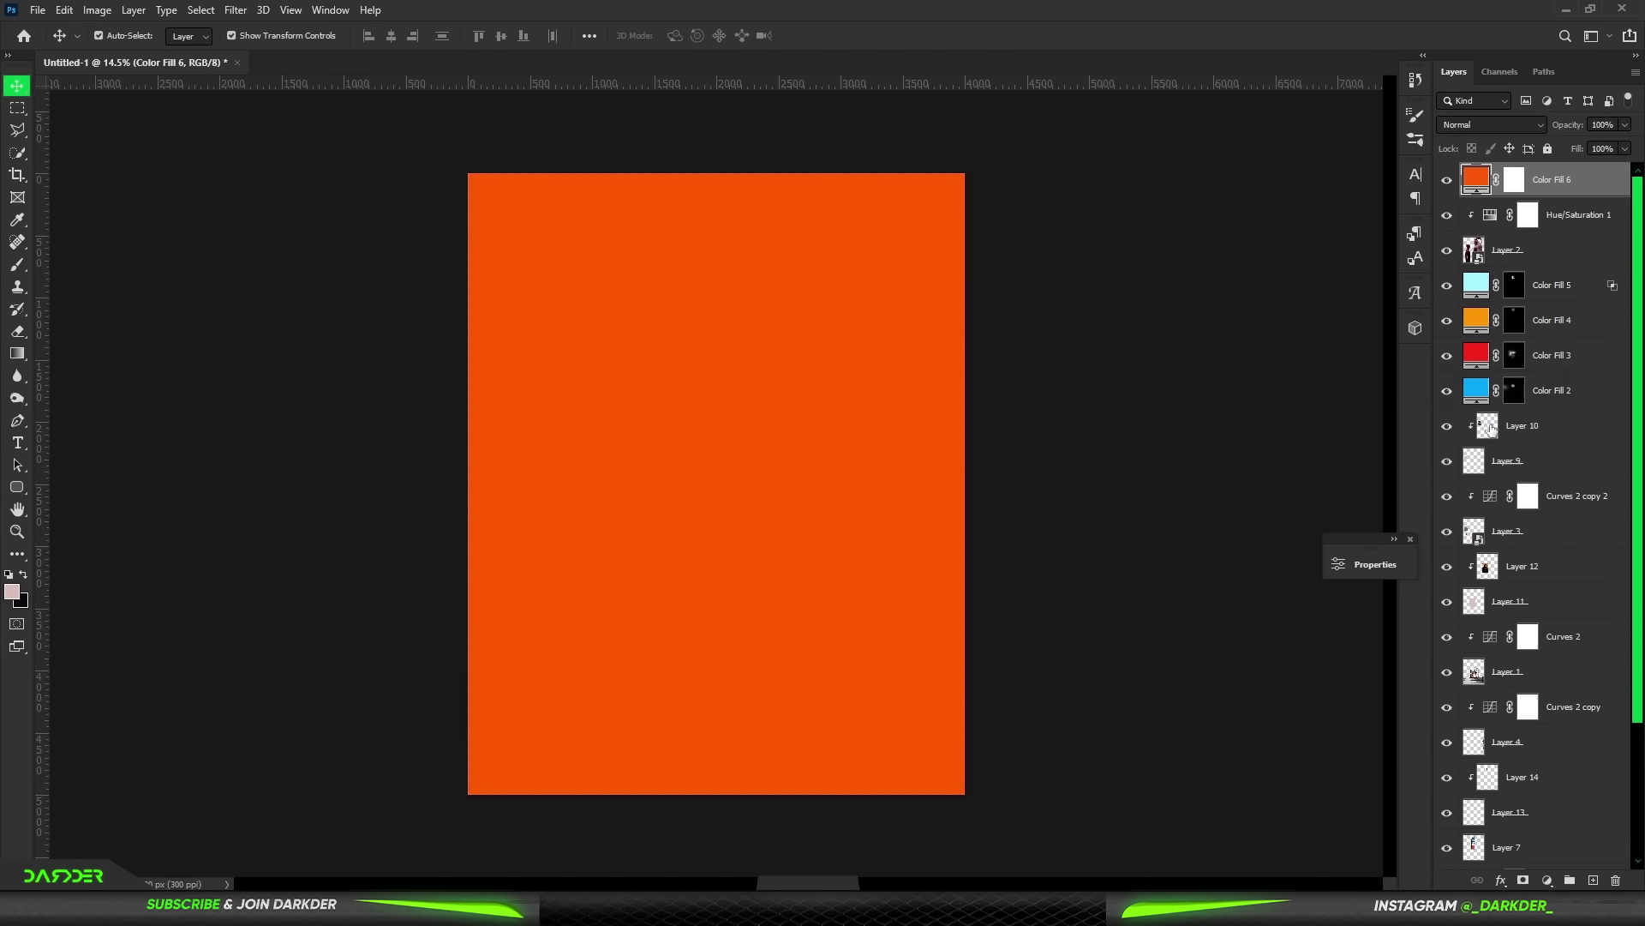
click(1491, 124)
click(1506, 293)
click(1515, 179)
key(ctrl+i)
- Paint orange rim light onto Majin Buu's chest with a white brush
key(b)
key(d)
key(x)
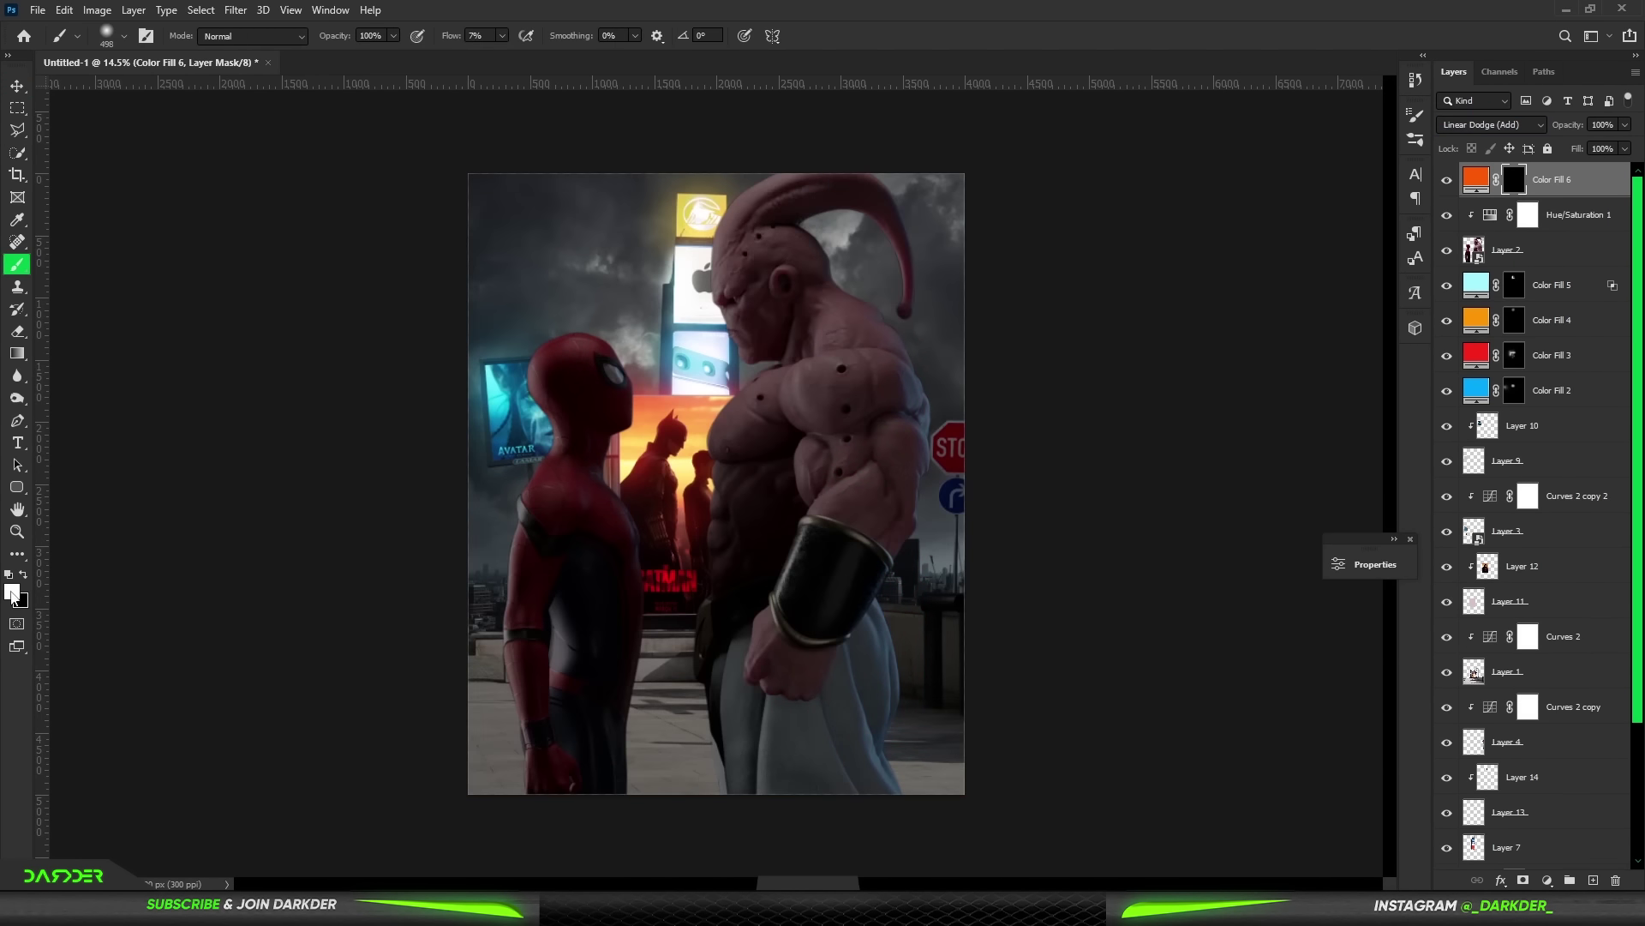
scroll(683, 462, up, 3)
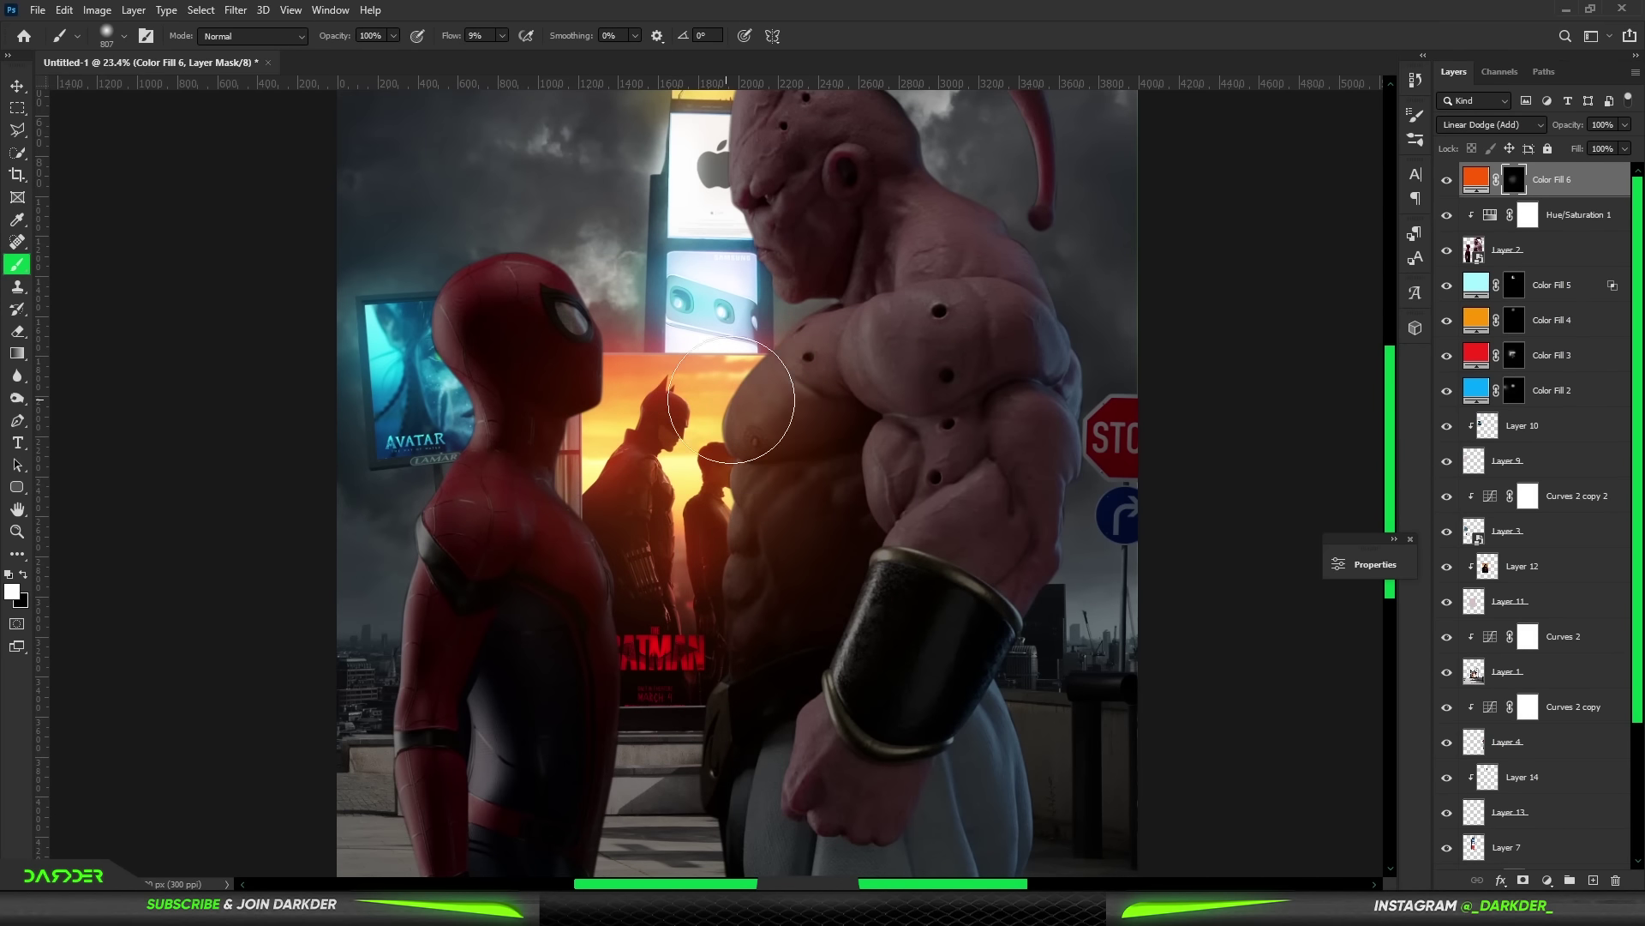
drag(711, 426, 591, 377)
scroll(592, 377, down, 3)
- Add a cyan Linear Dodge (Add) fill, invert its mask, and paint rim light along Spider-Man's head
click(1546, 880)
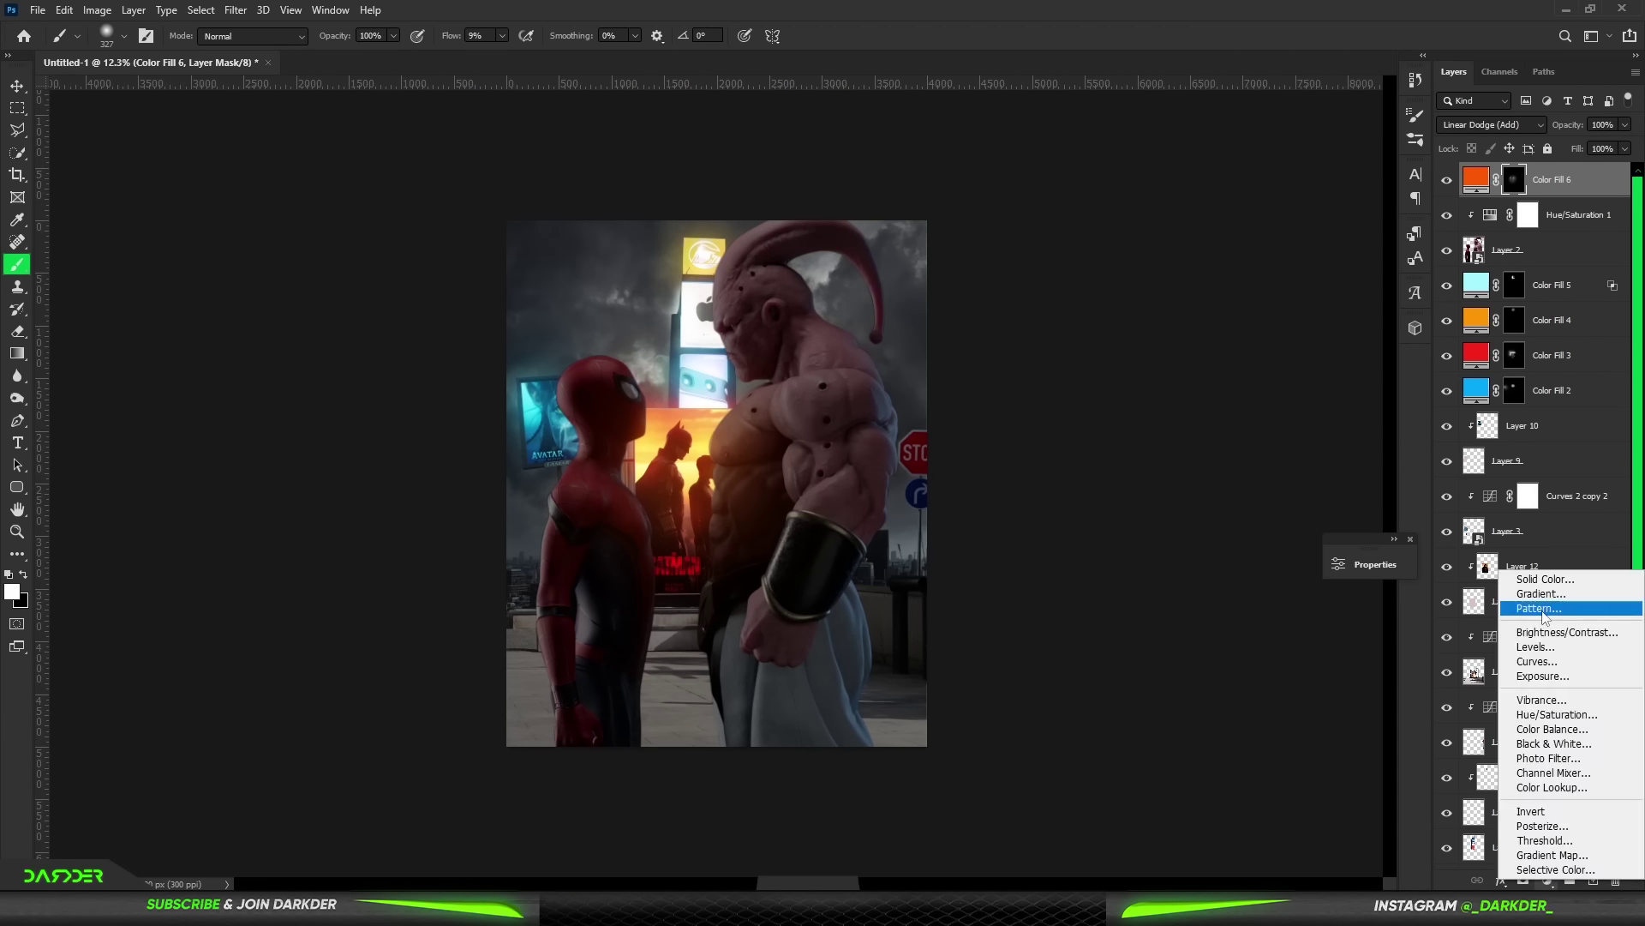
click(1517, 576)
click(1353, 532)
click(1311, 439)
click(1505, 421)
key(shift+alt+a)
key(ctrl+i)
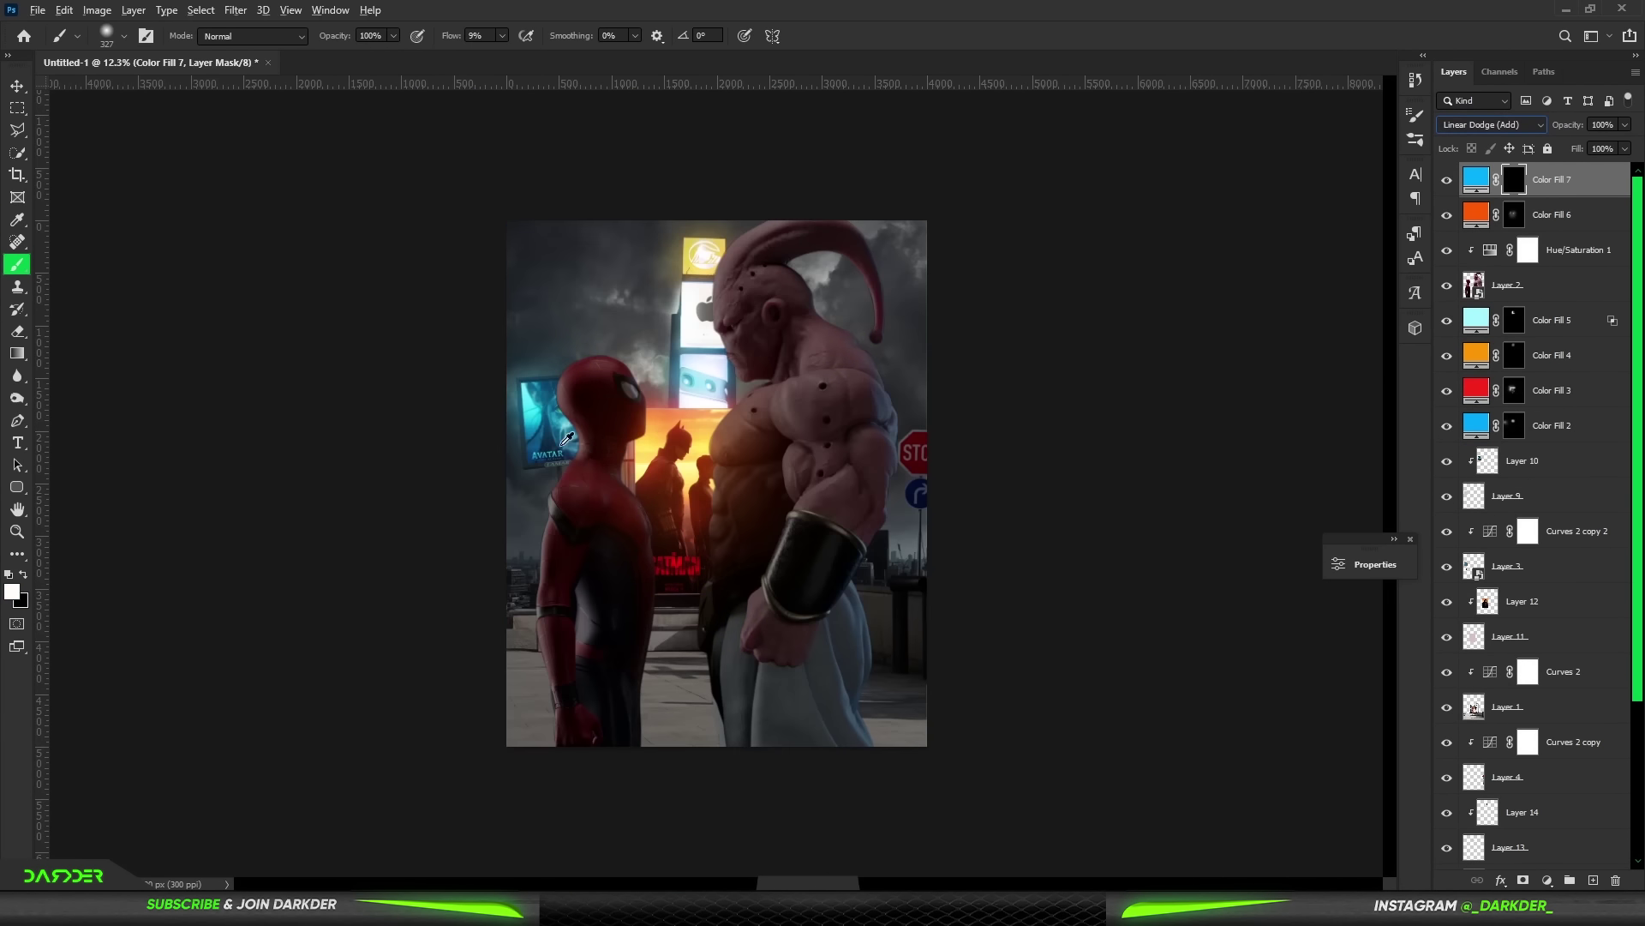
key(b)
drag(566, 420, 535, 478)
key(x)
- Deselect the cyan fill and select the Hue/Saturation adjustment layer
scroll(771, 368, up, 1)
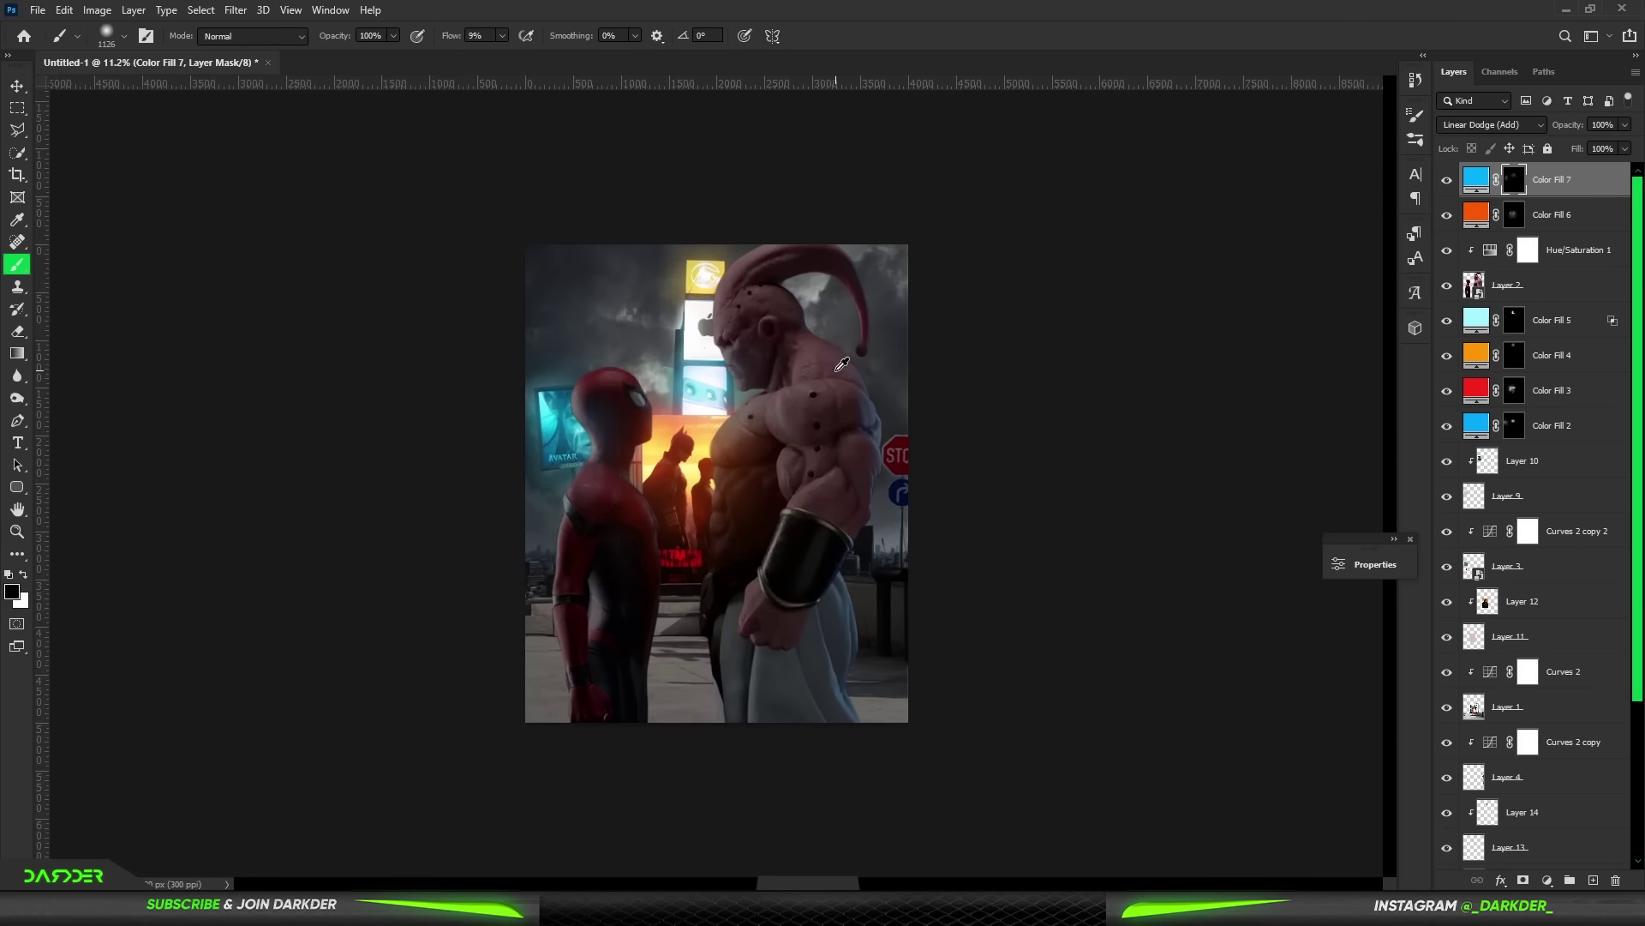
alt+click(836, 370)
click(16, 85)
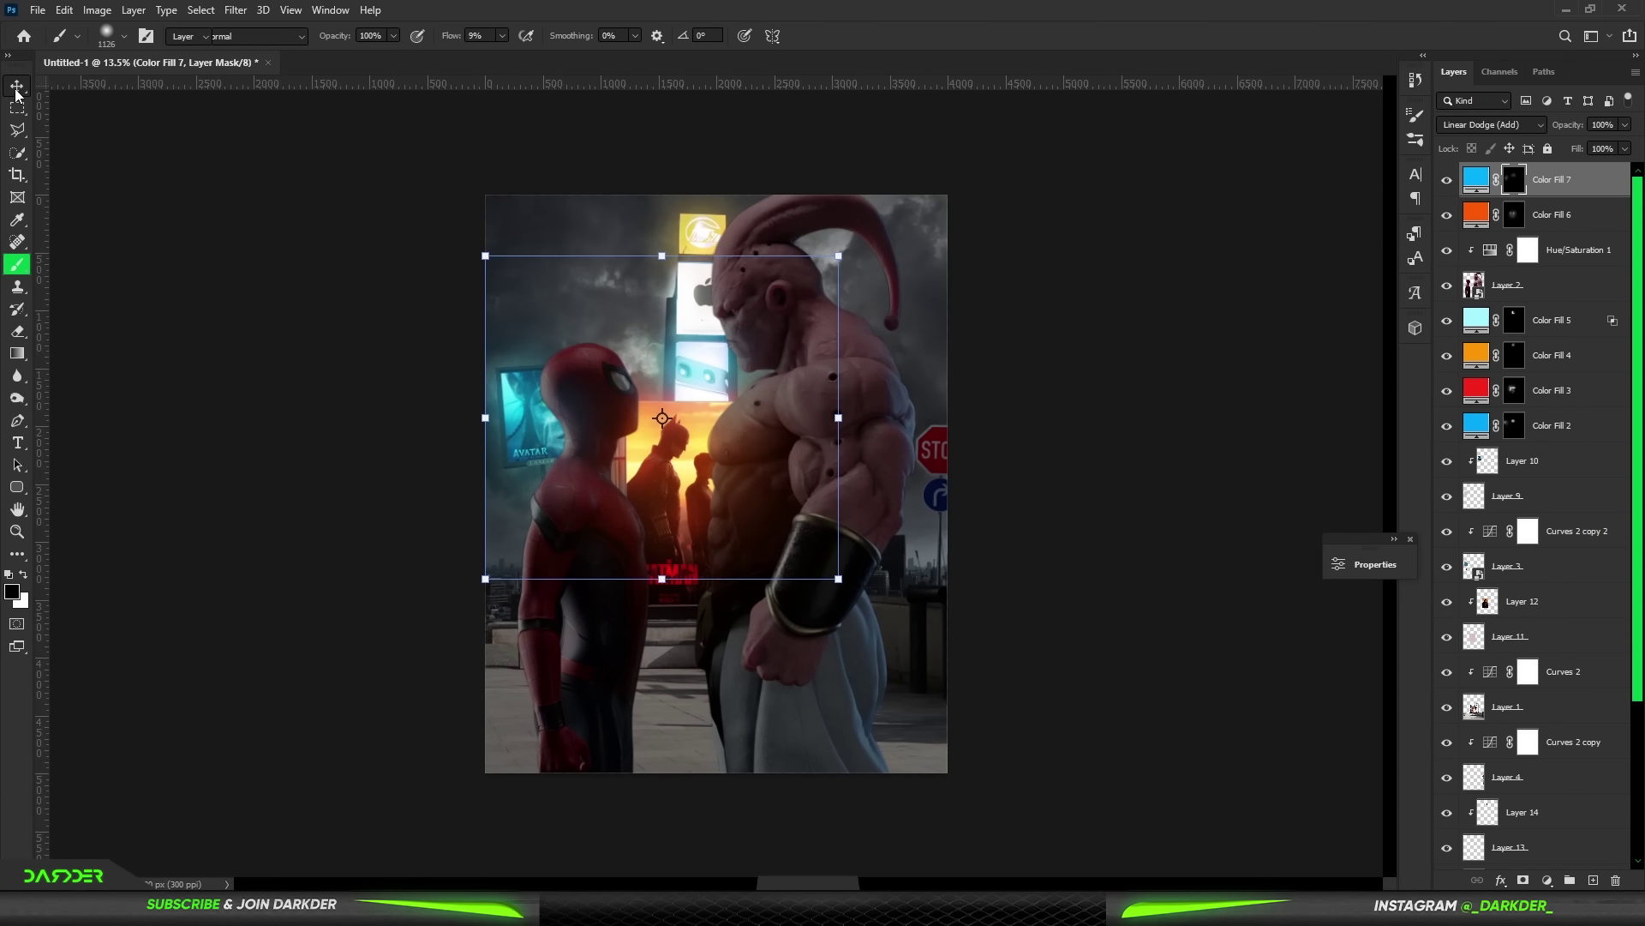
click(1059, 307)
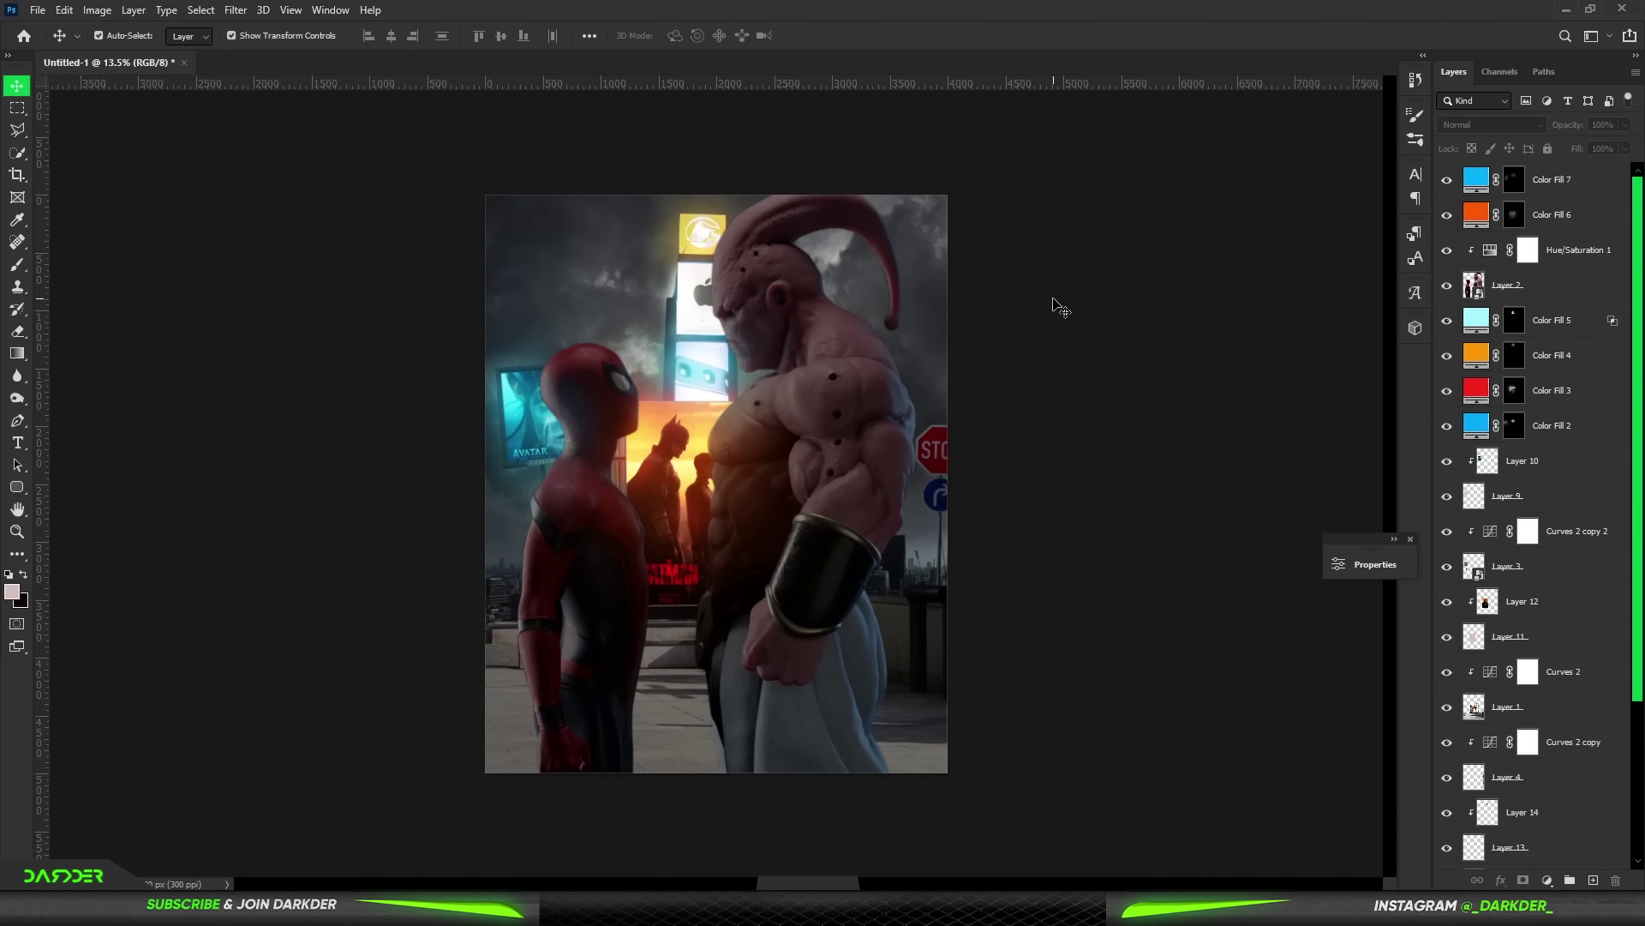
click(1607, 257)
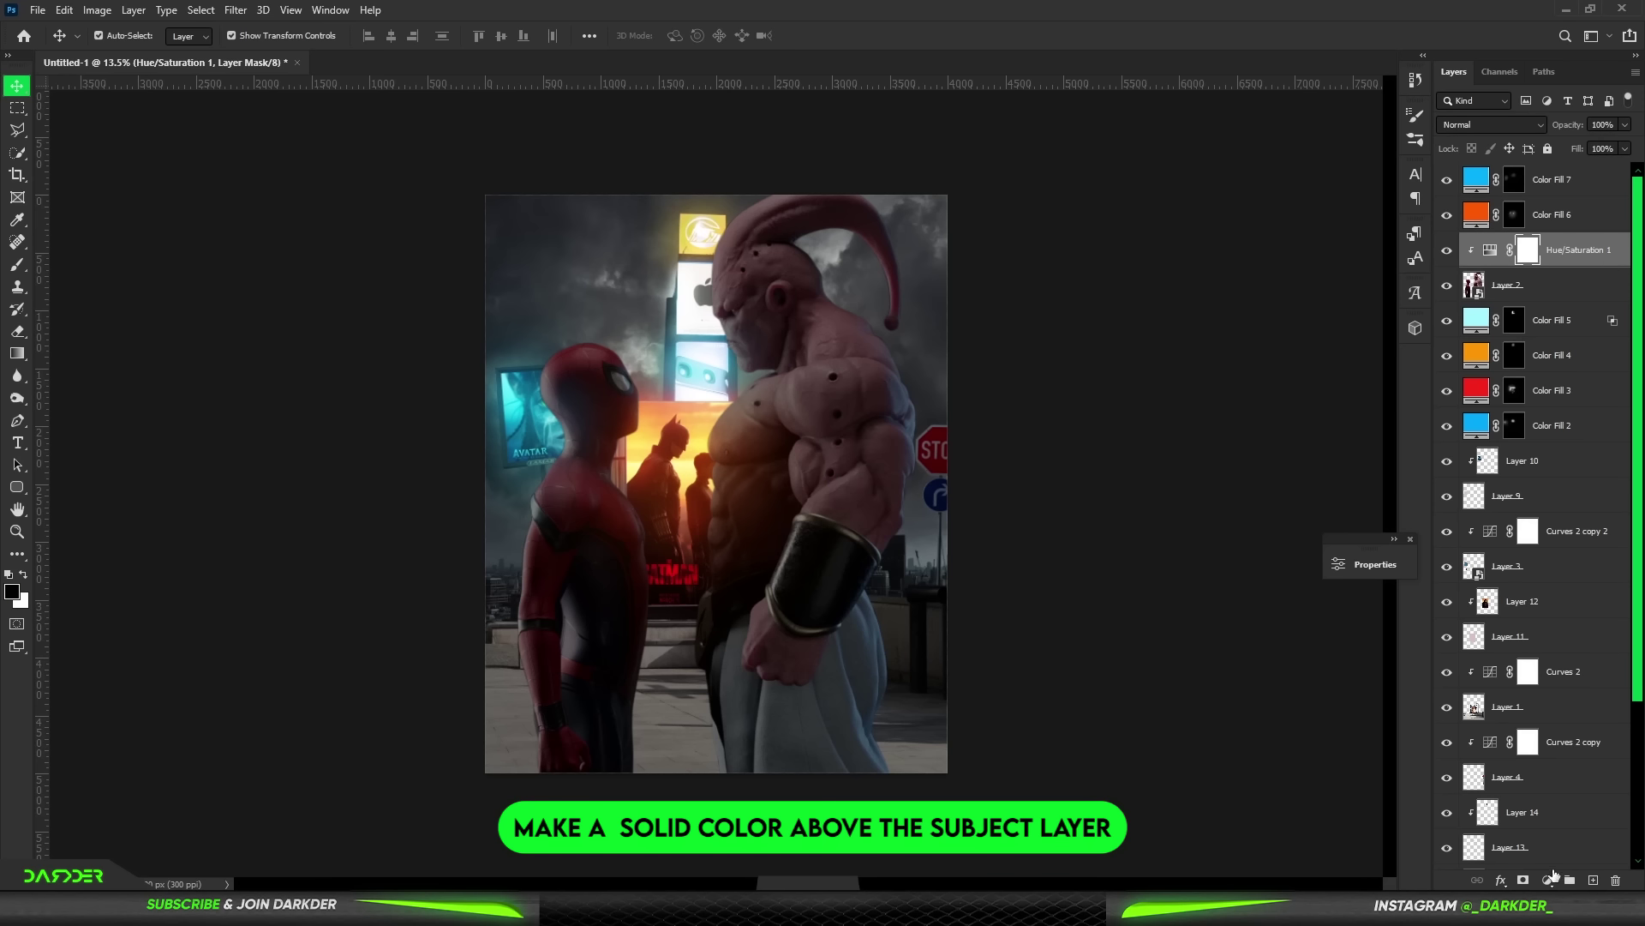
- Add an orange-red Solid Color fill layer
click(1548, 880)
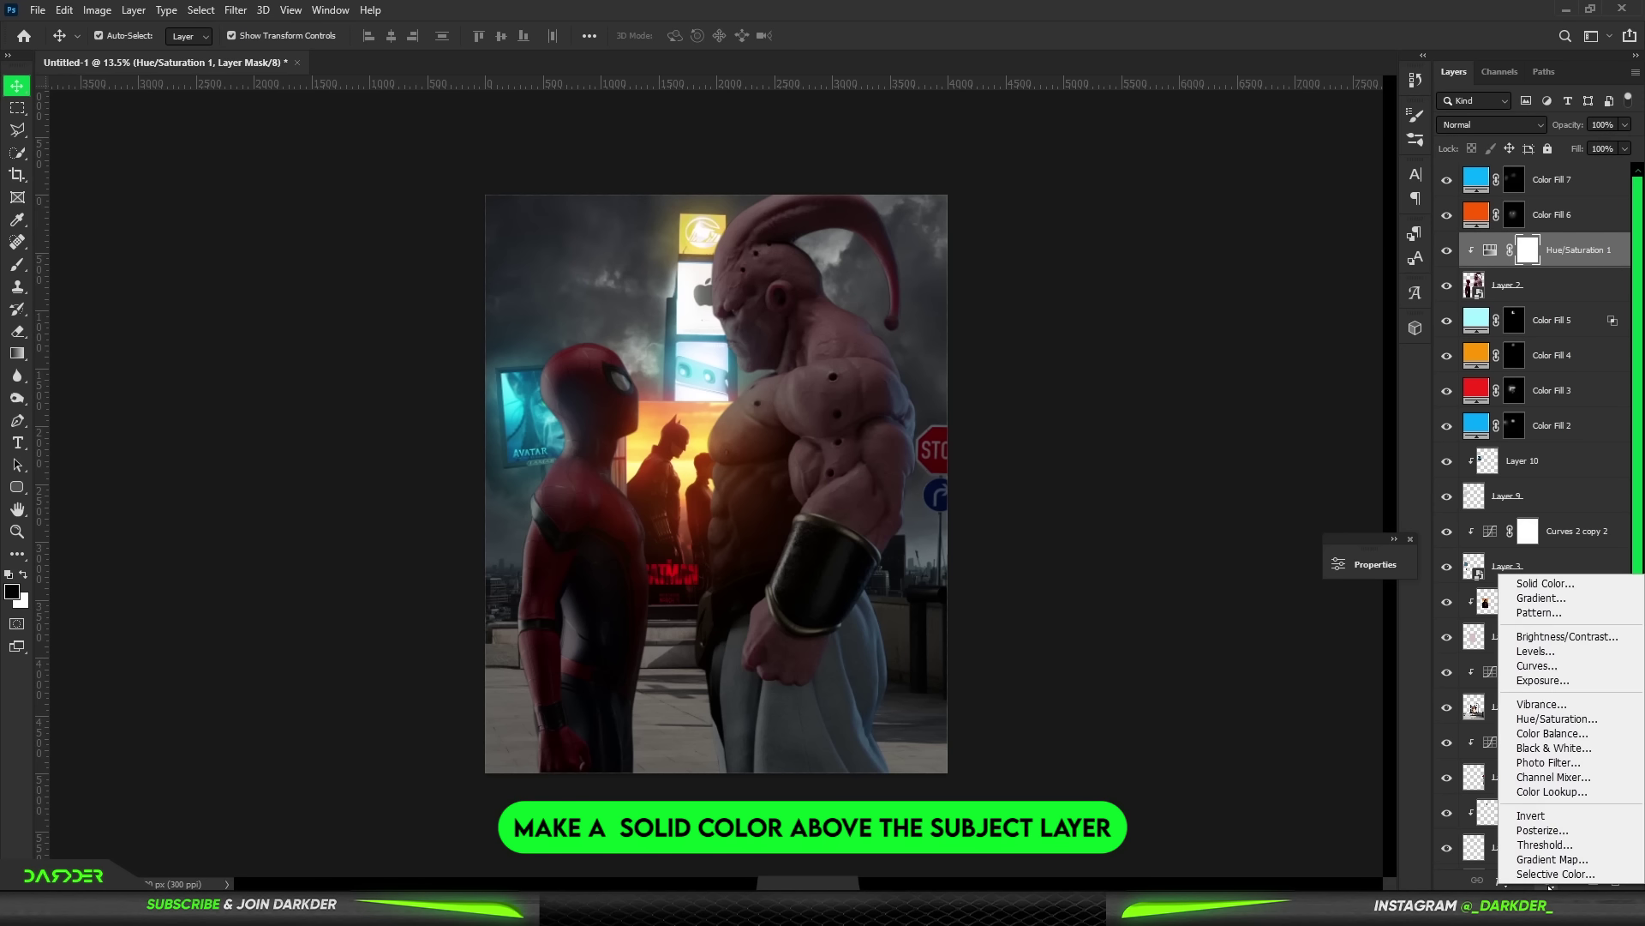
click(1545, 585)
drag(1317, 473, 1332, 428)
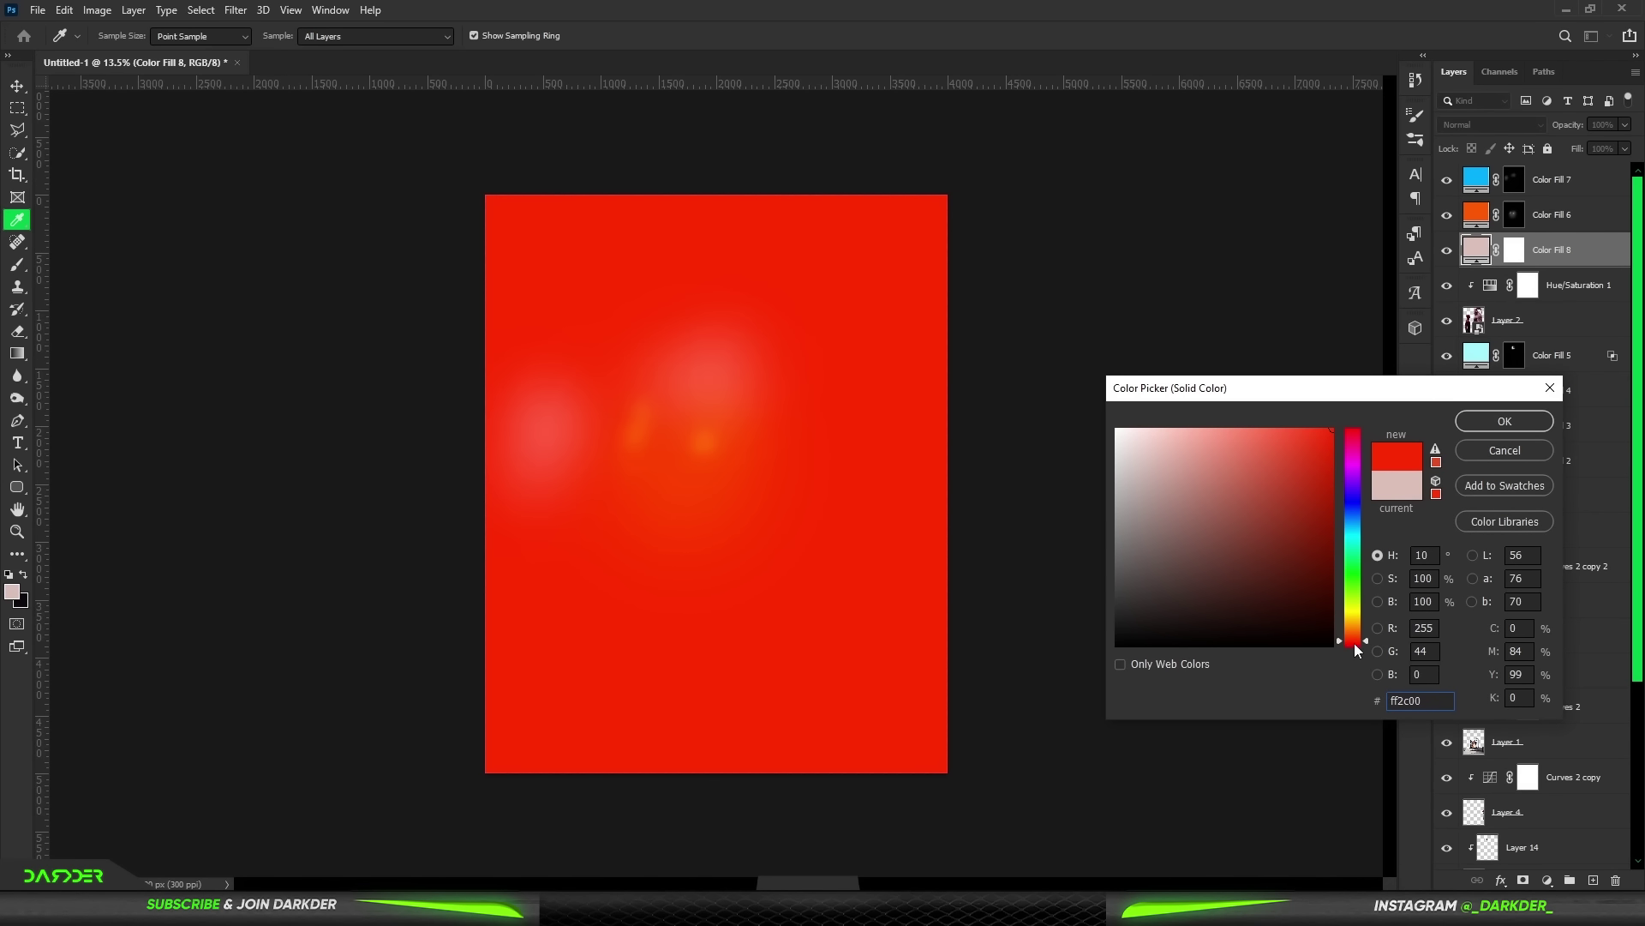
drag(1354, 643, 1355, 636)
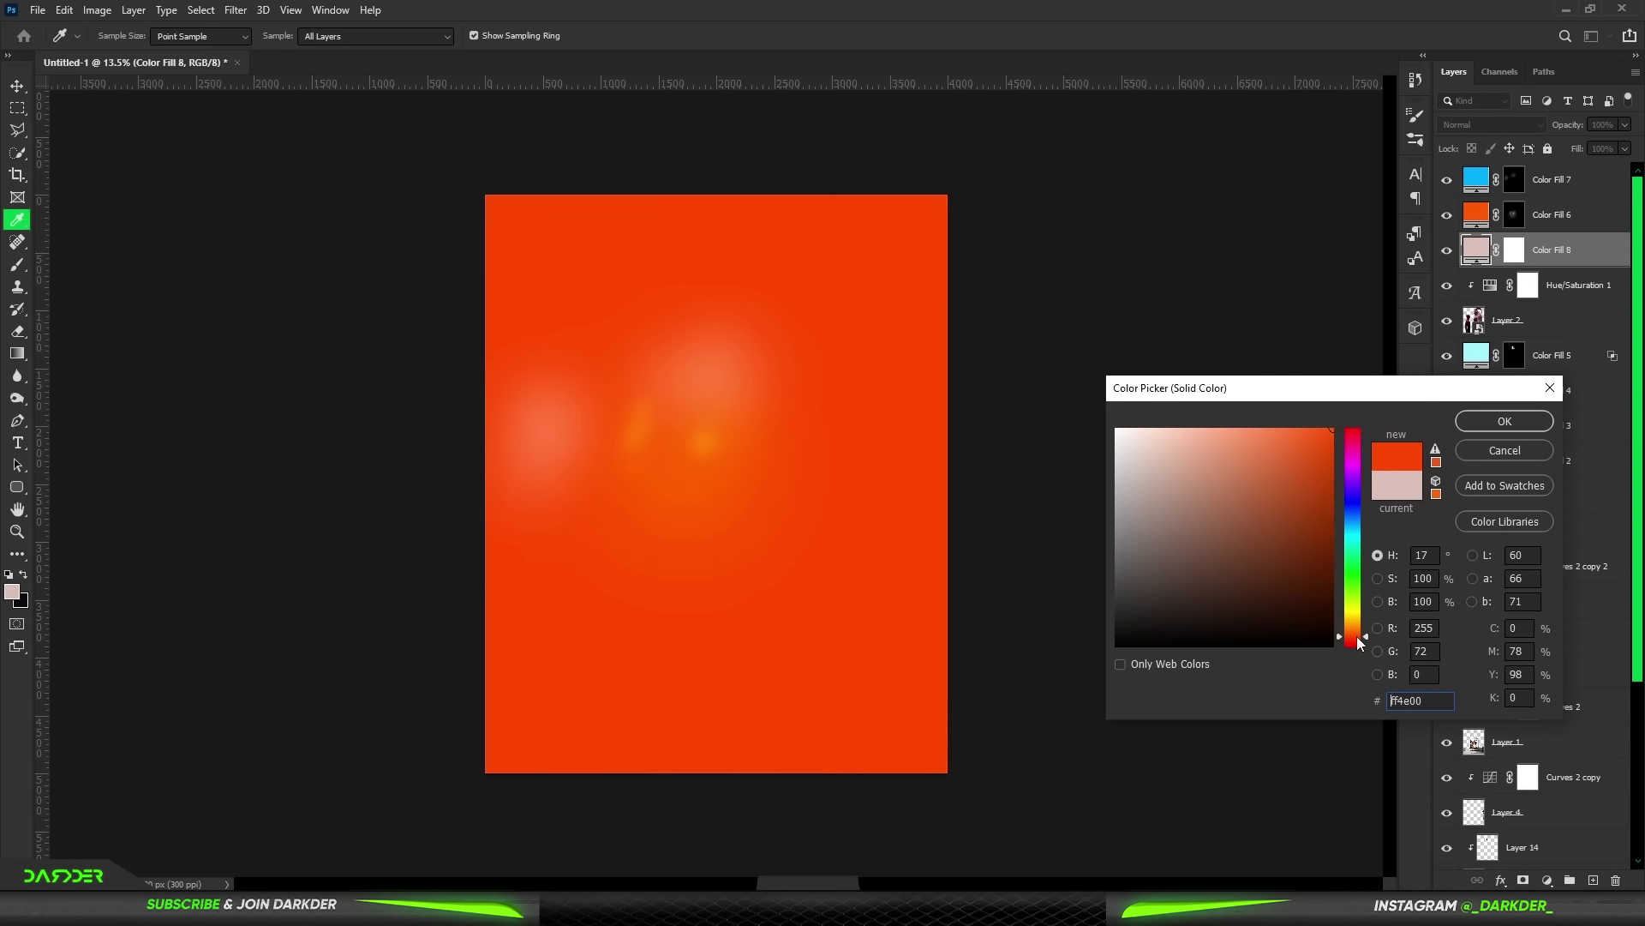
click(1505, 421)
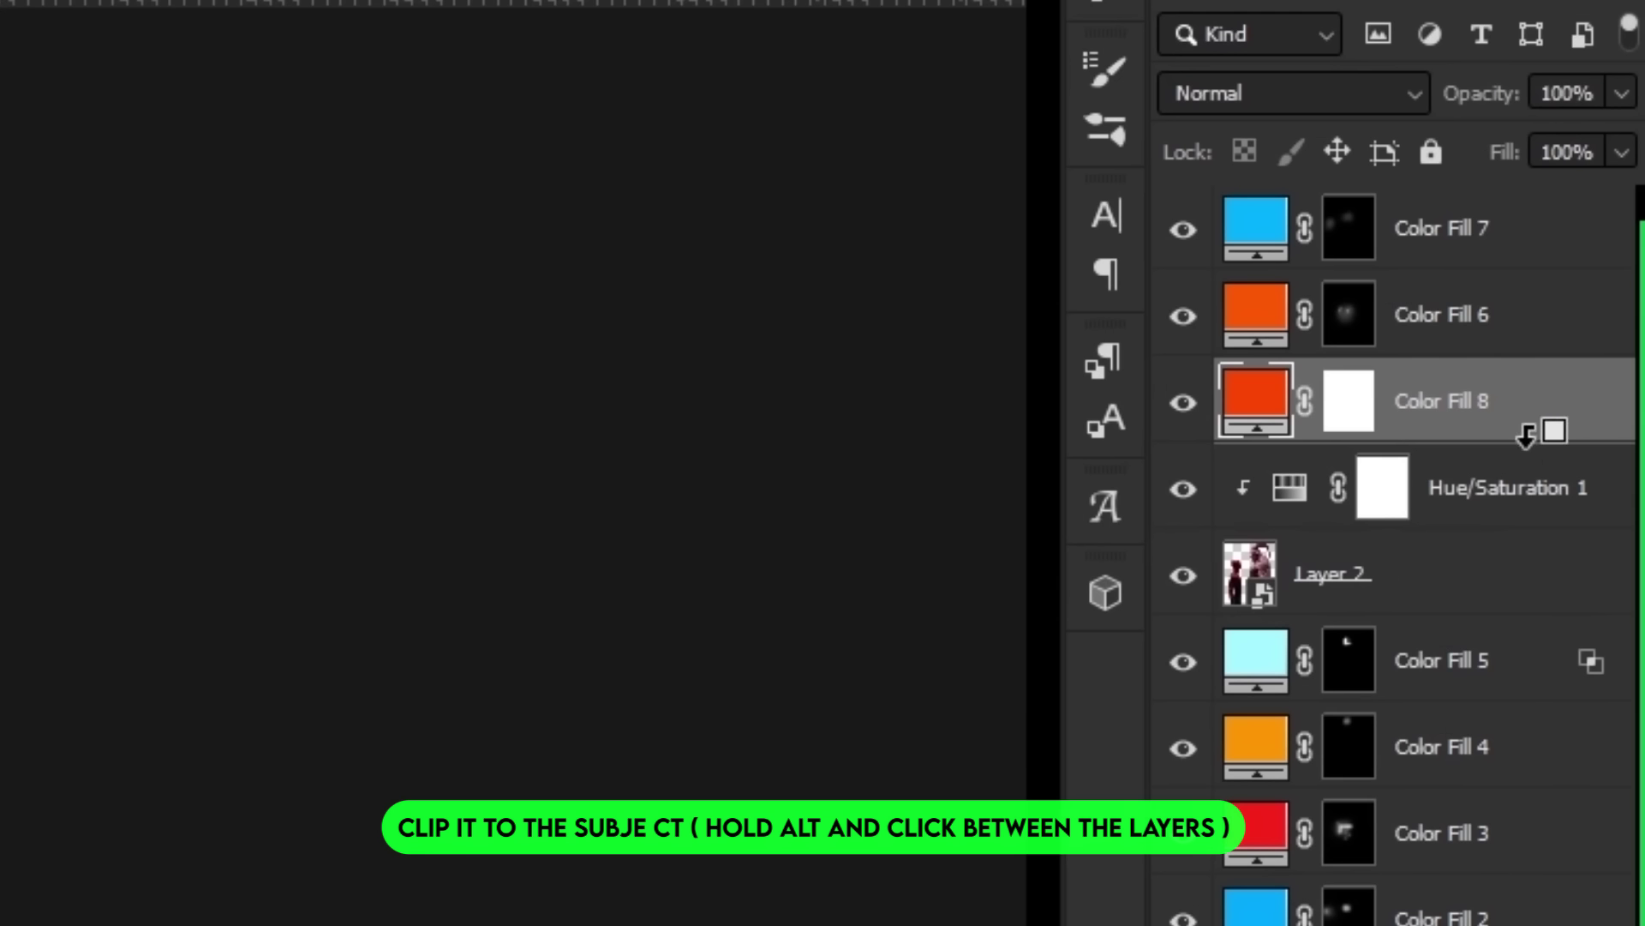
- Clip the fill to the figures, set it to Overlay, and shift its hue to orange
alt+click(1526, 435)
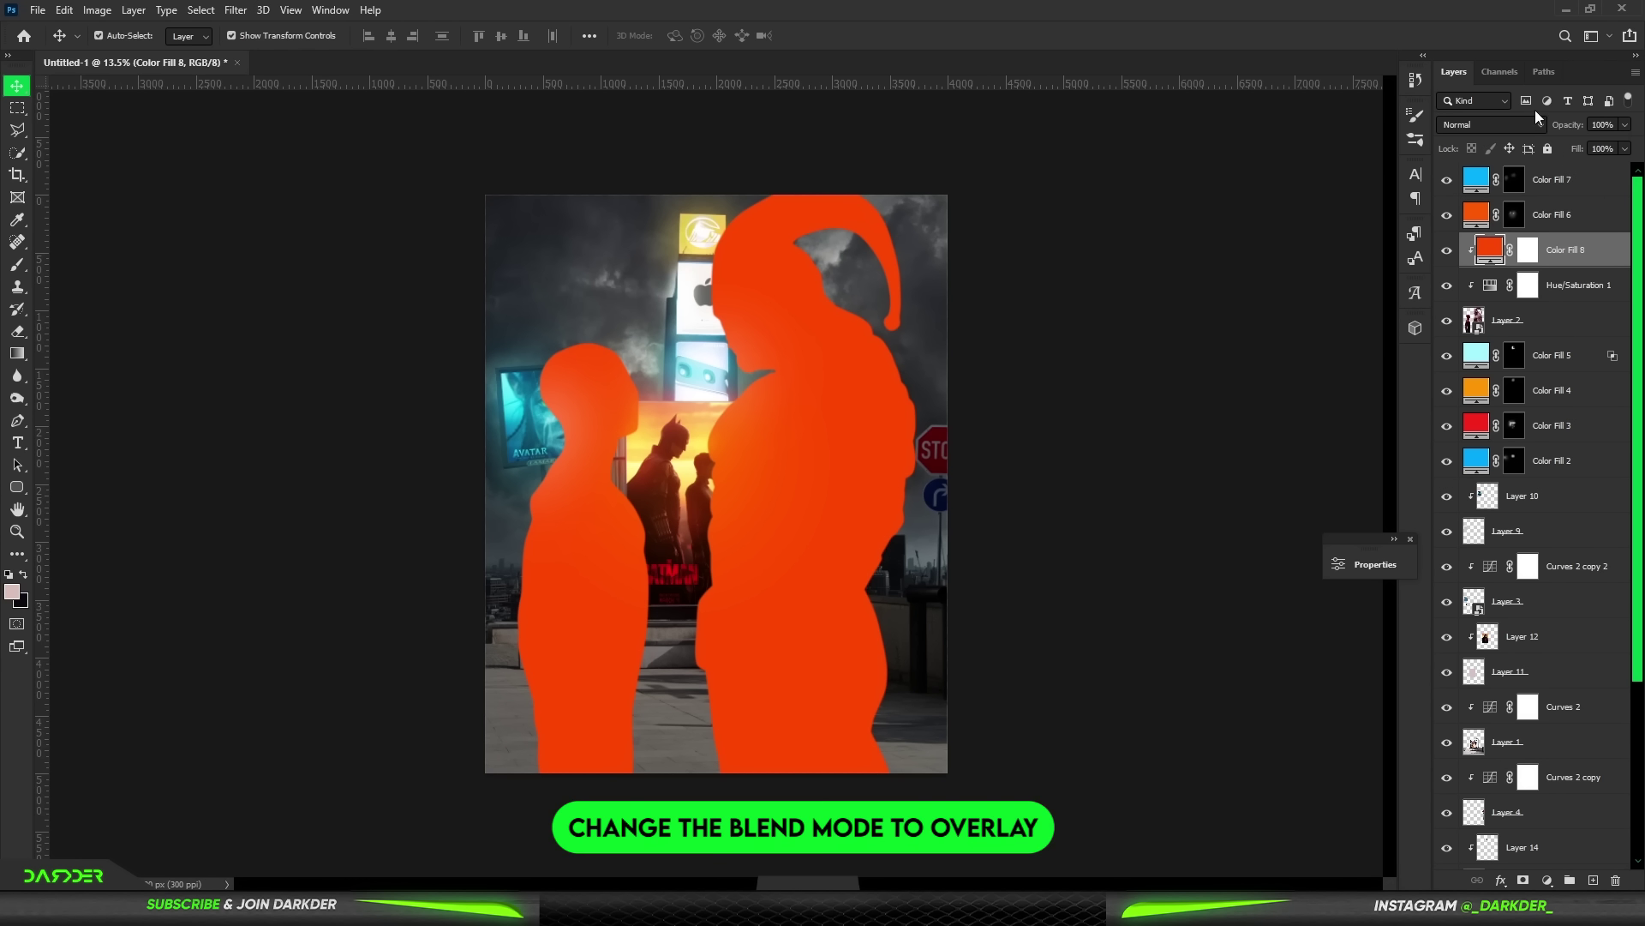
click(1535, 125)
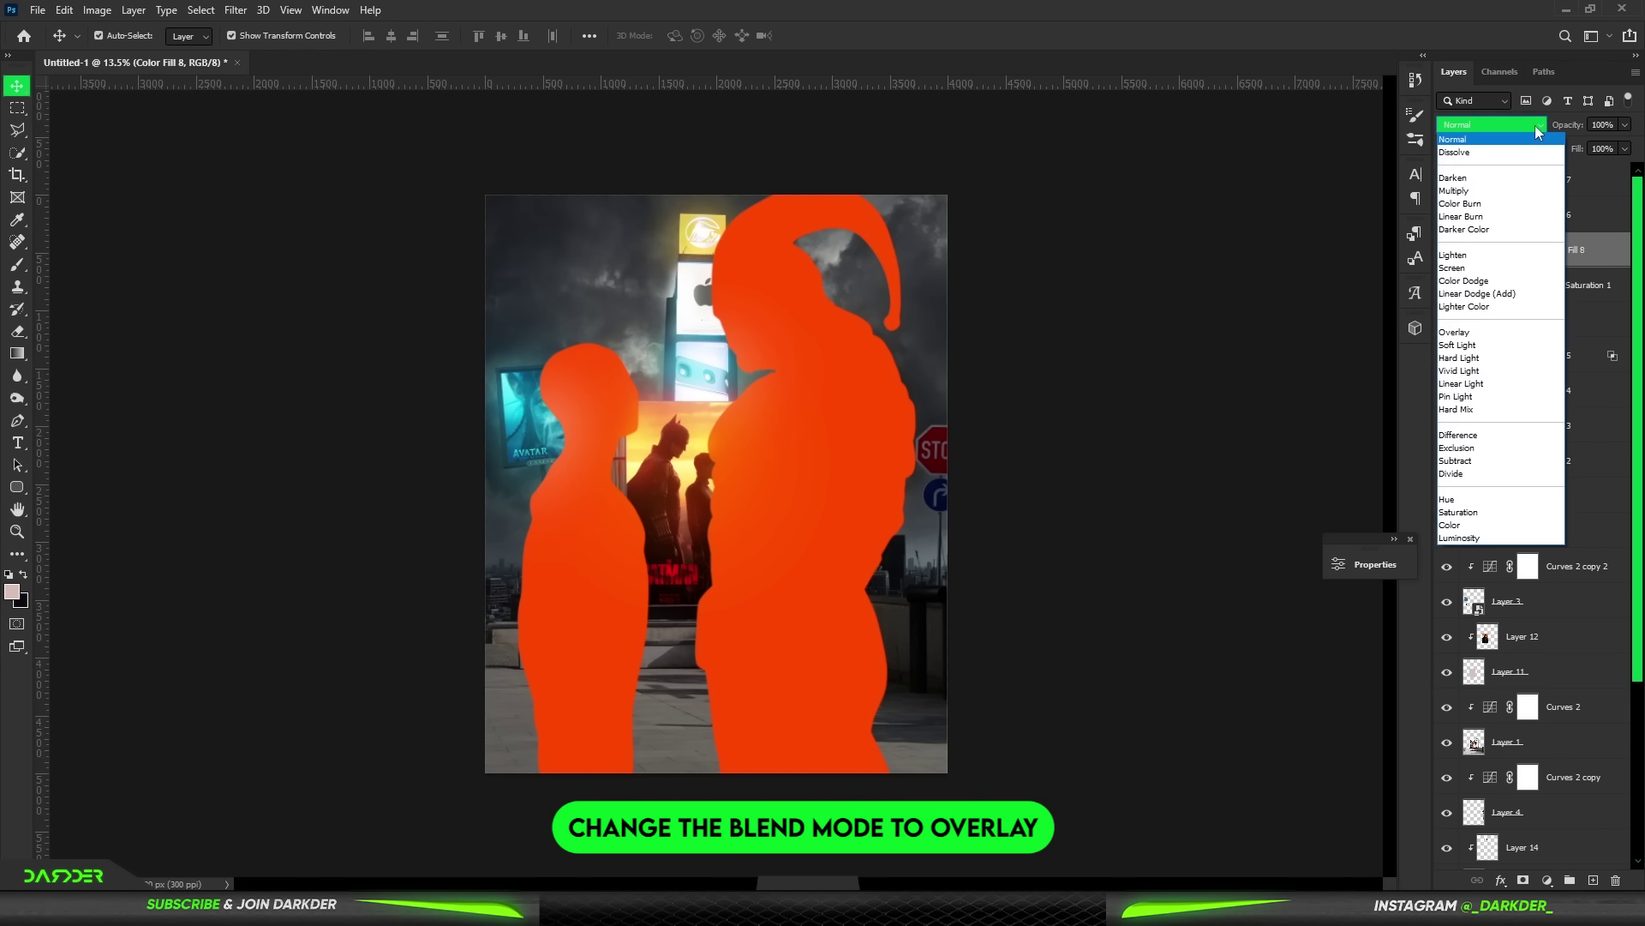
click(1462, 332)
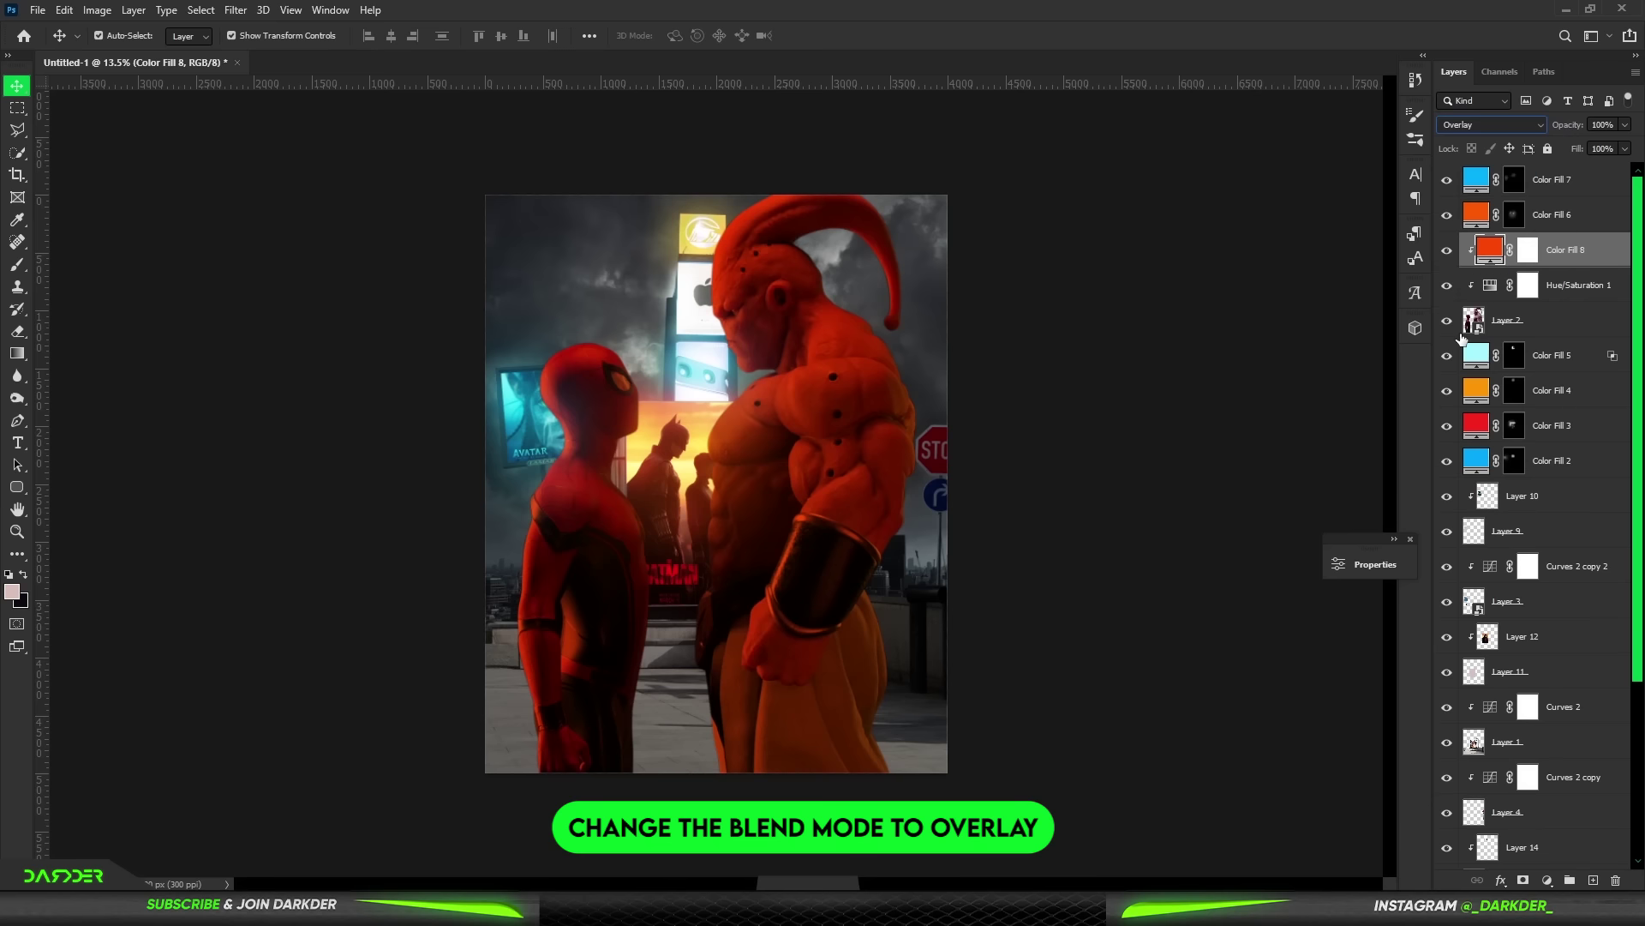
double_click(1488, 251)
drag(1354, 639, 1356, 634)
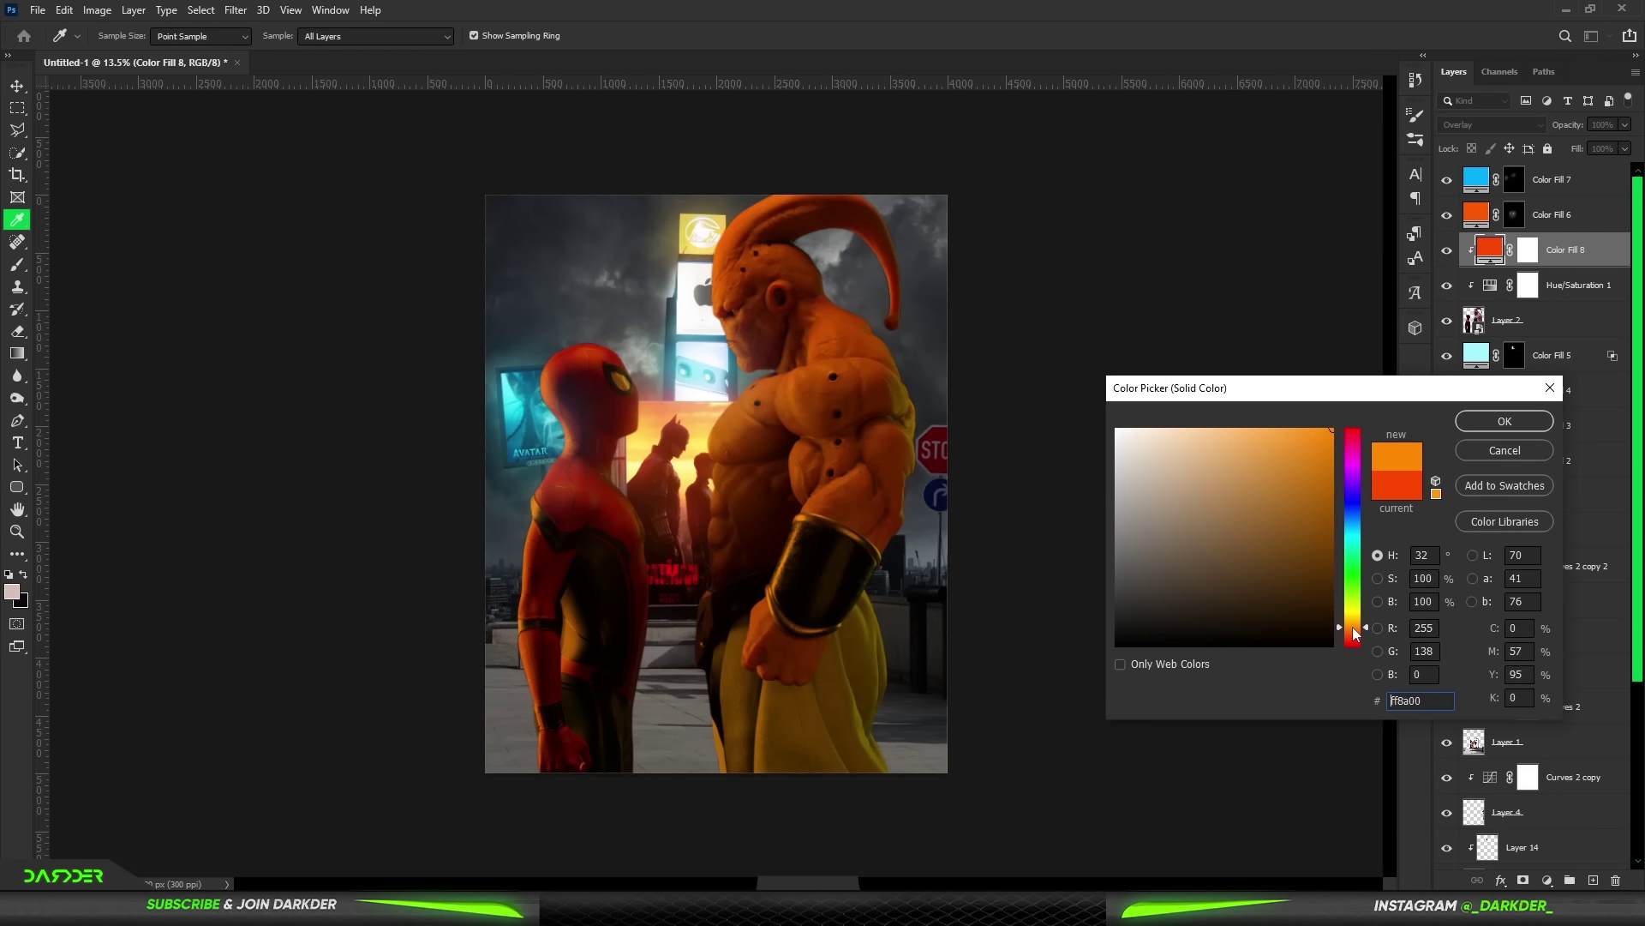
click(1504, 422)
right_click(1609, 260)
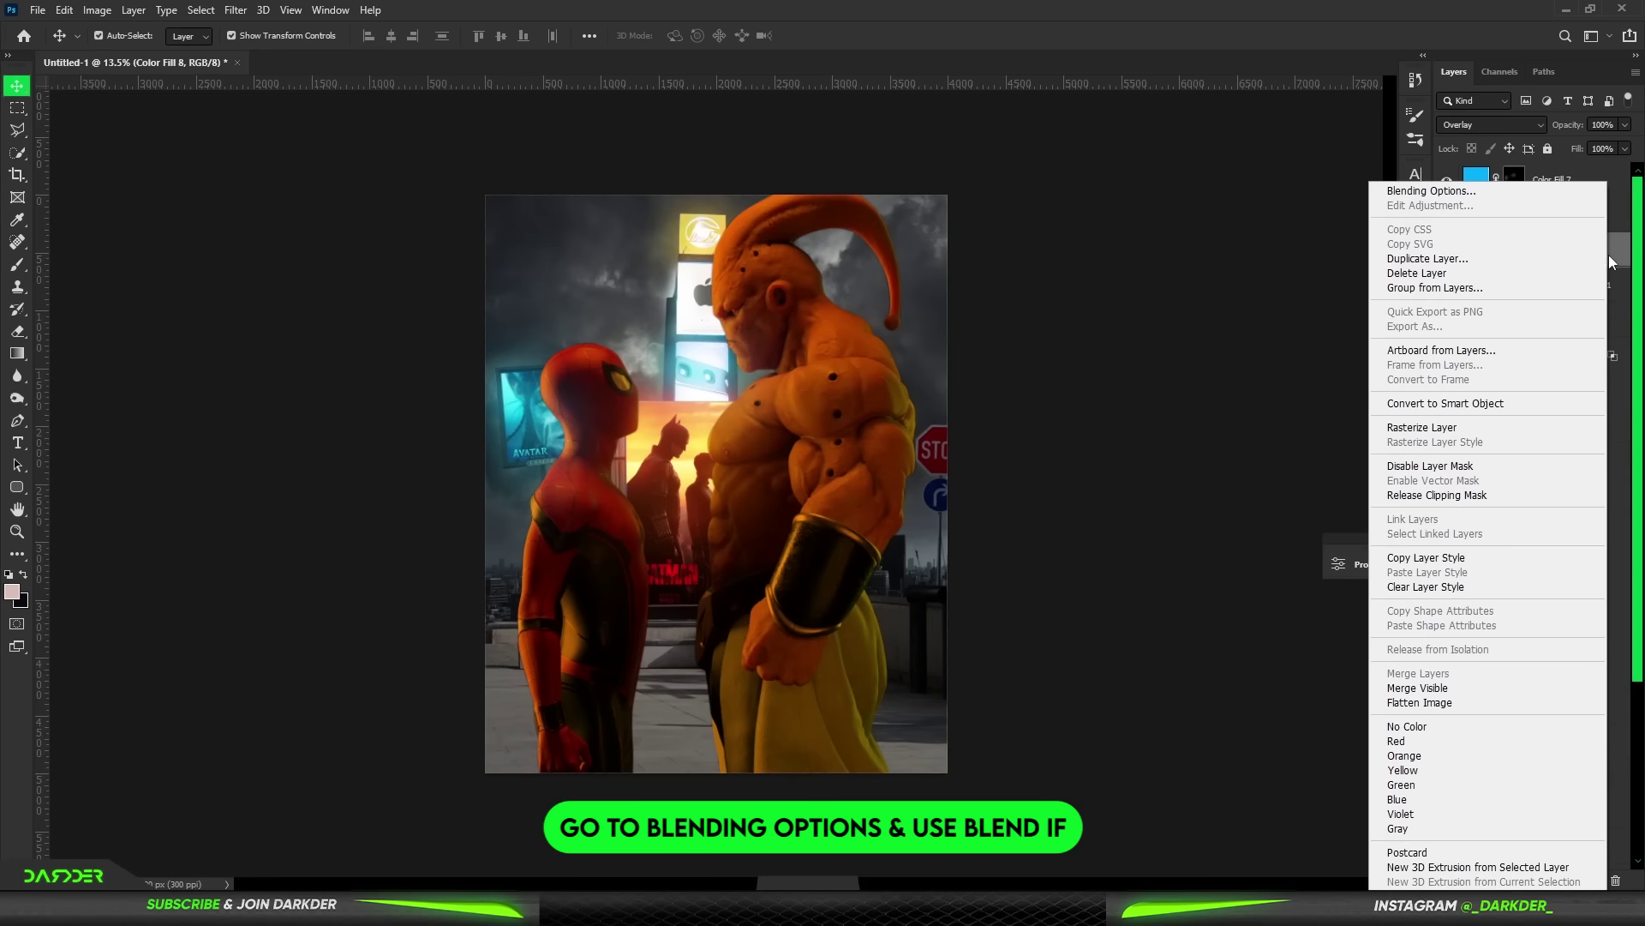
- Split the Underlying Layer black slider at 93 in Color Fill 8's Blending Options
click(1452, 192)
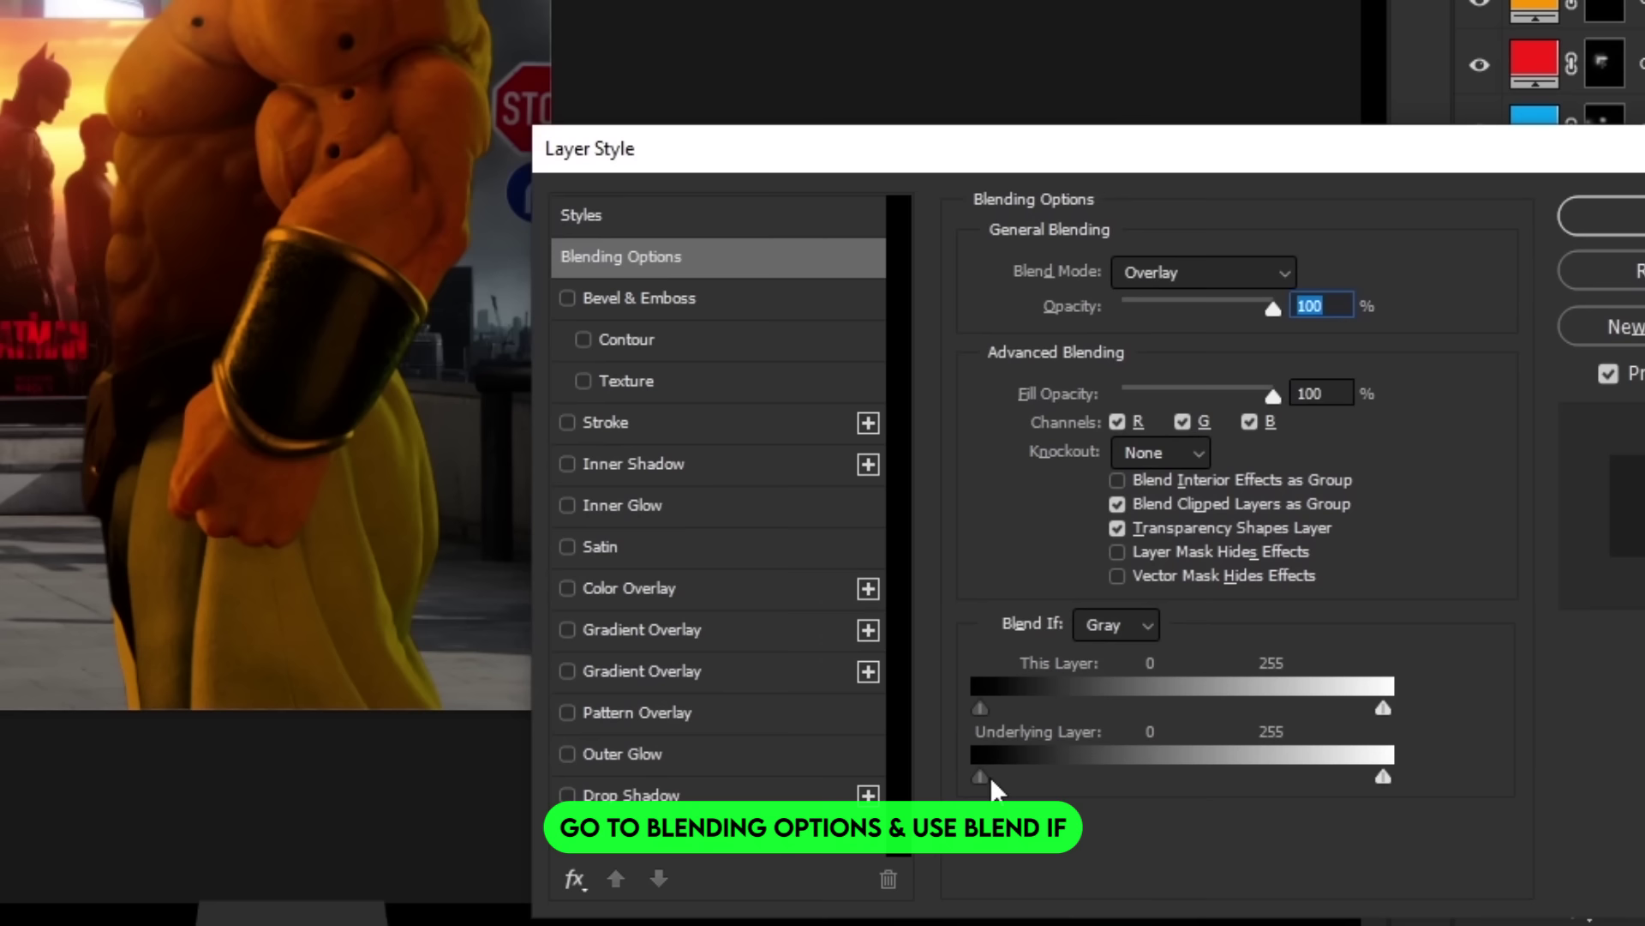
mouse_move(1179, 809)
alt+mouse_down()
mouse_move(1257, 811)
mouse_move(1202, 809)
alt+mouse_up()
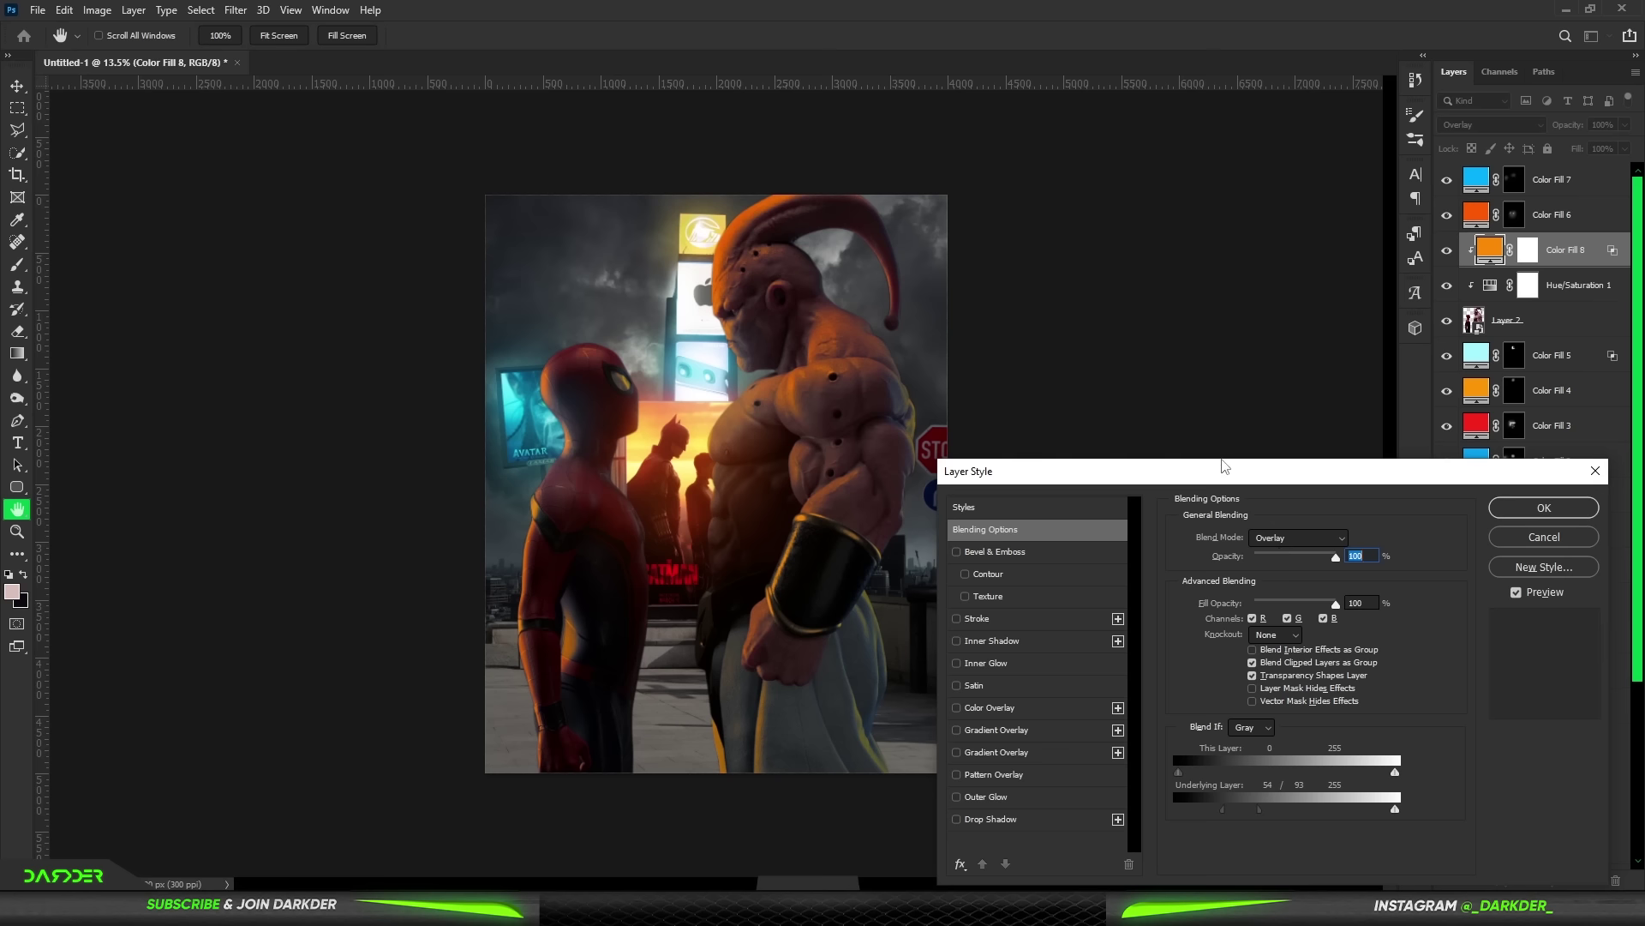
click(1548, 506)
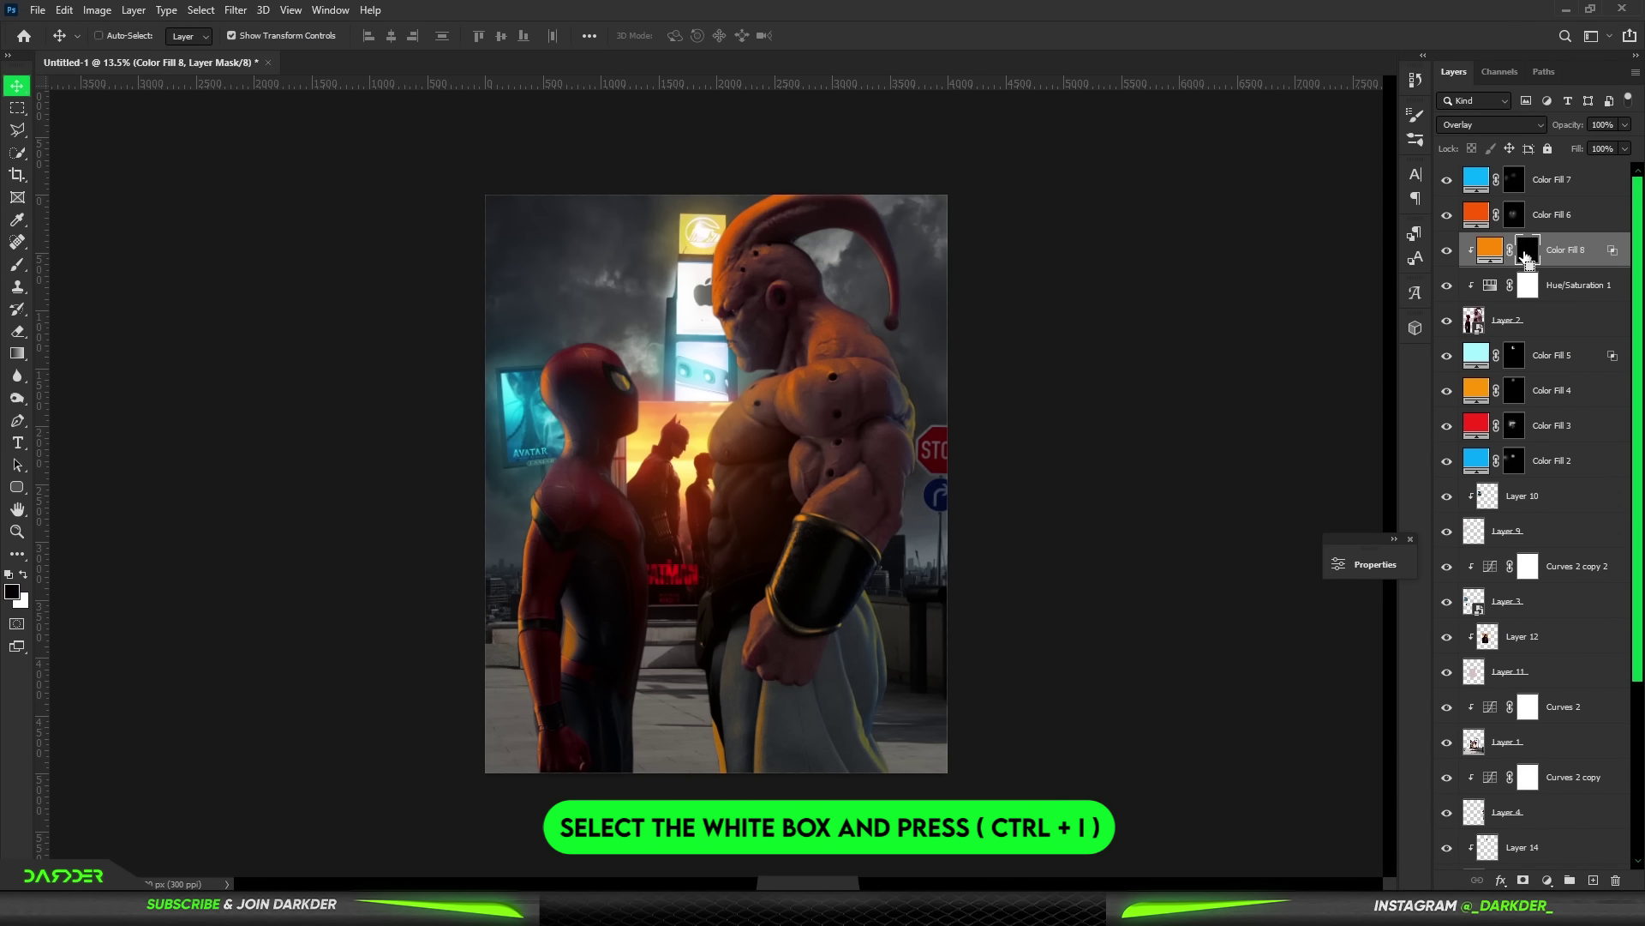
- Invert the orange fill's mask and paint orange light back onto Buu's face
key(ctrl+i)
click(19, 267)
key(x)
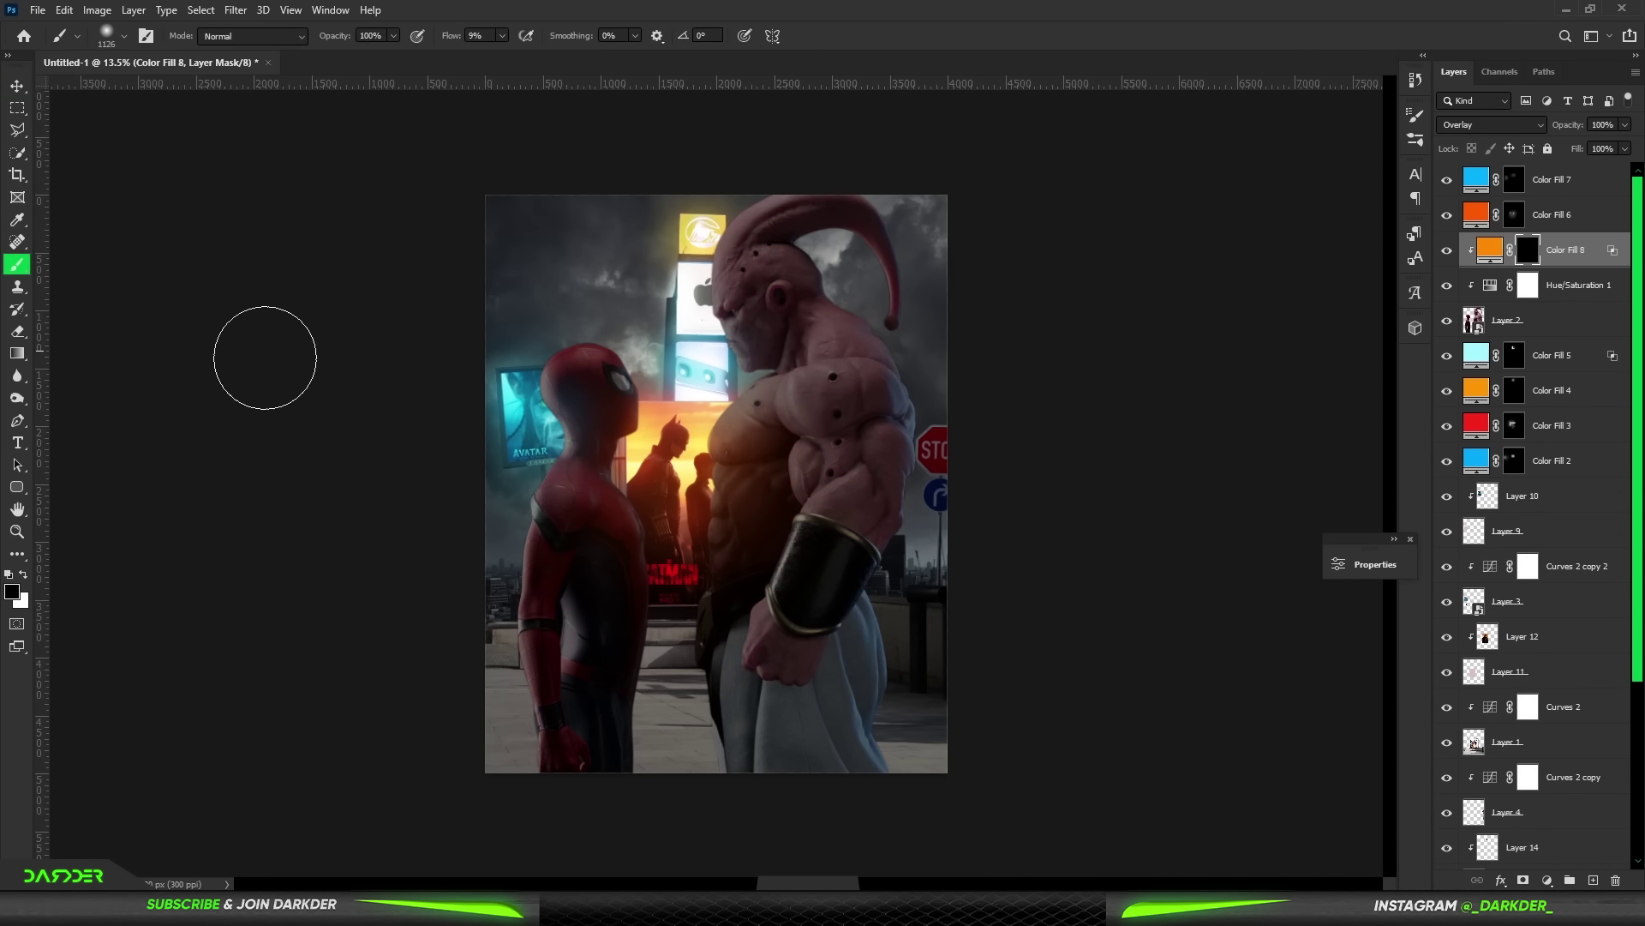
scroll(694, 474, up, 3)
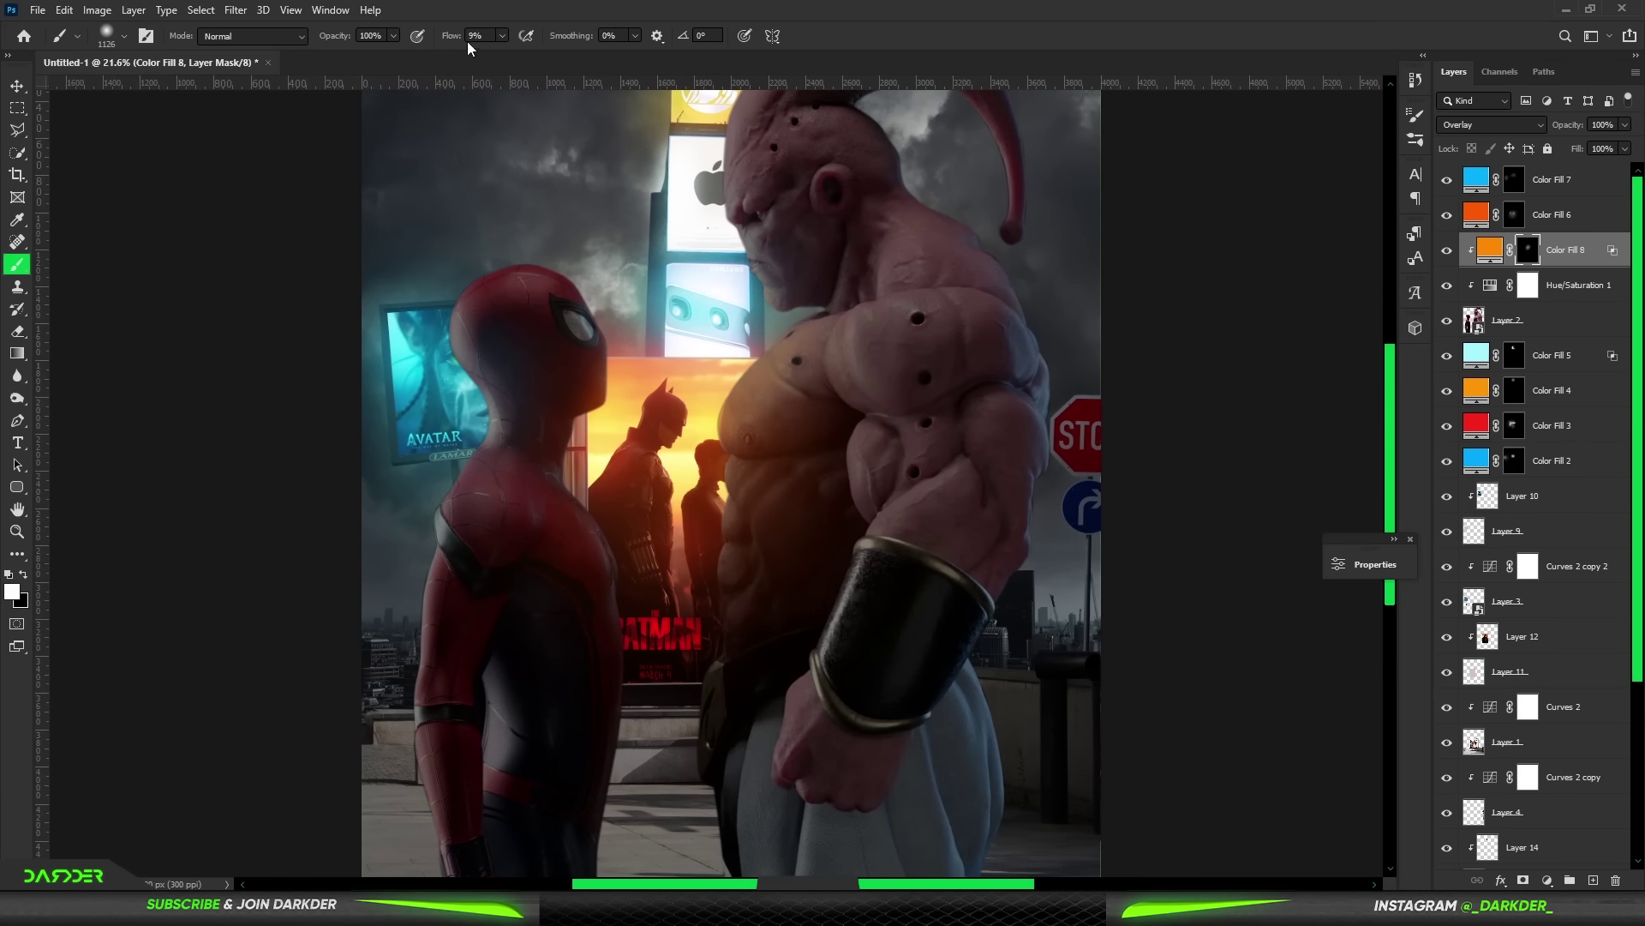
drag(465, 41, 446, 41)
drag(771, 258, 798, 224)
- Paint orange onto Buu's chest and shoulder and Spider-Man's head, then reselect the Overlay fill
key(x)
key(x)
drag(717, 612, 916, 236)
drag(533, 422, 496, 239)
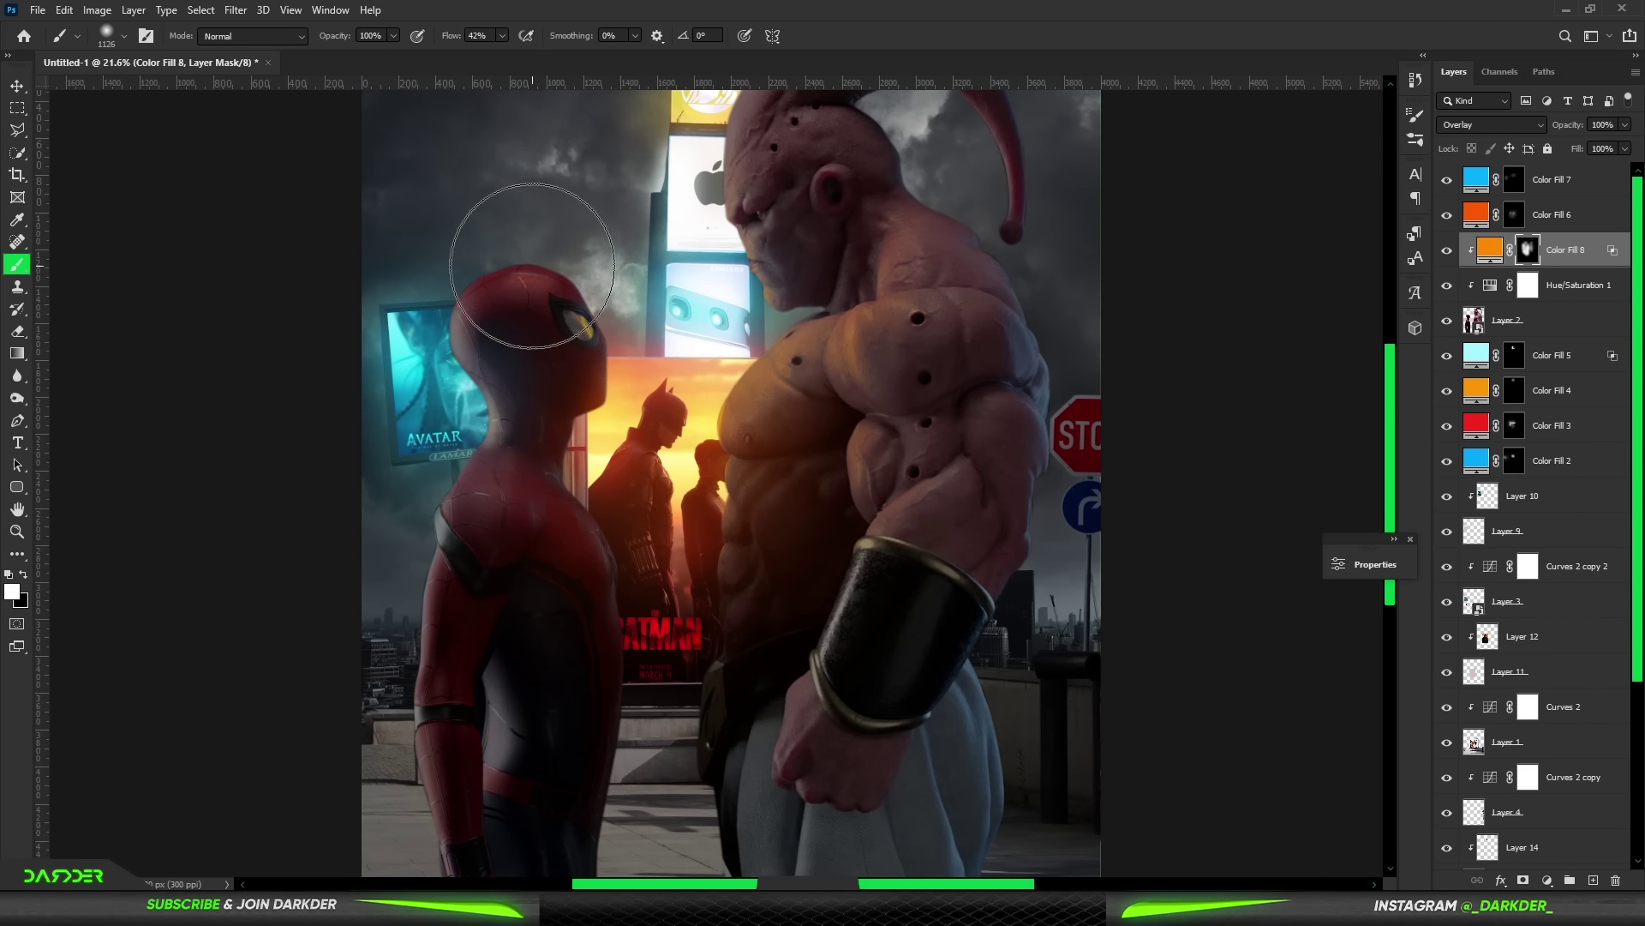
scroll(679, 567, down, 3)
scroll(702, 538, up, 3)
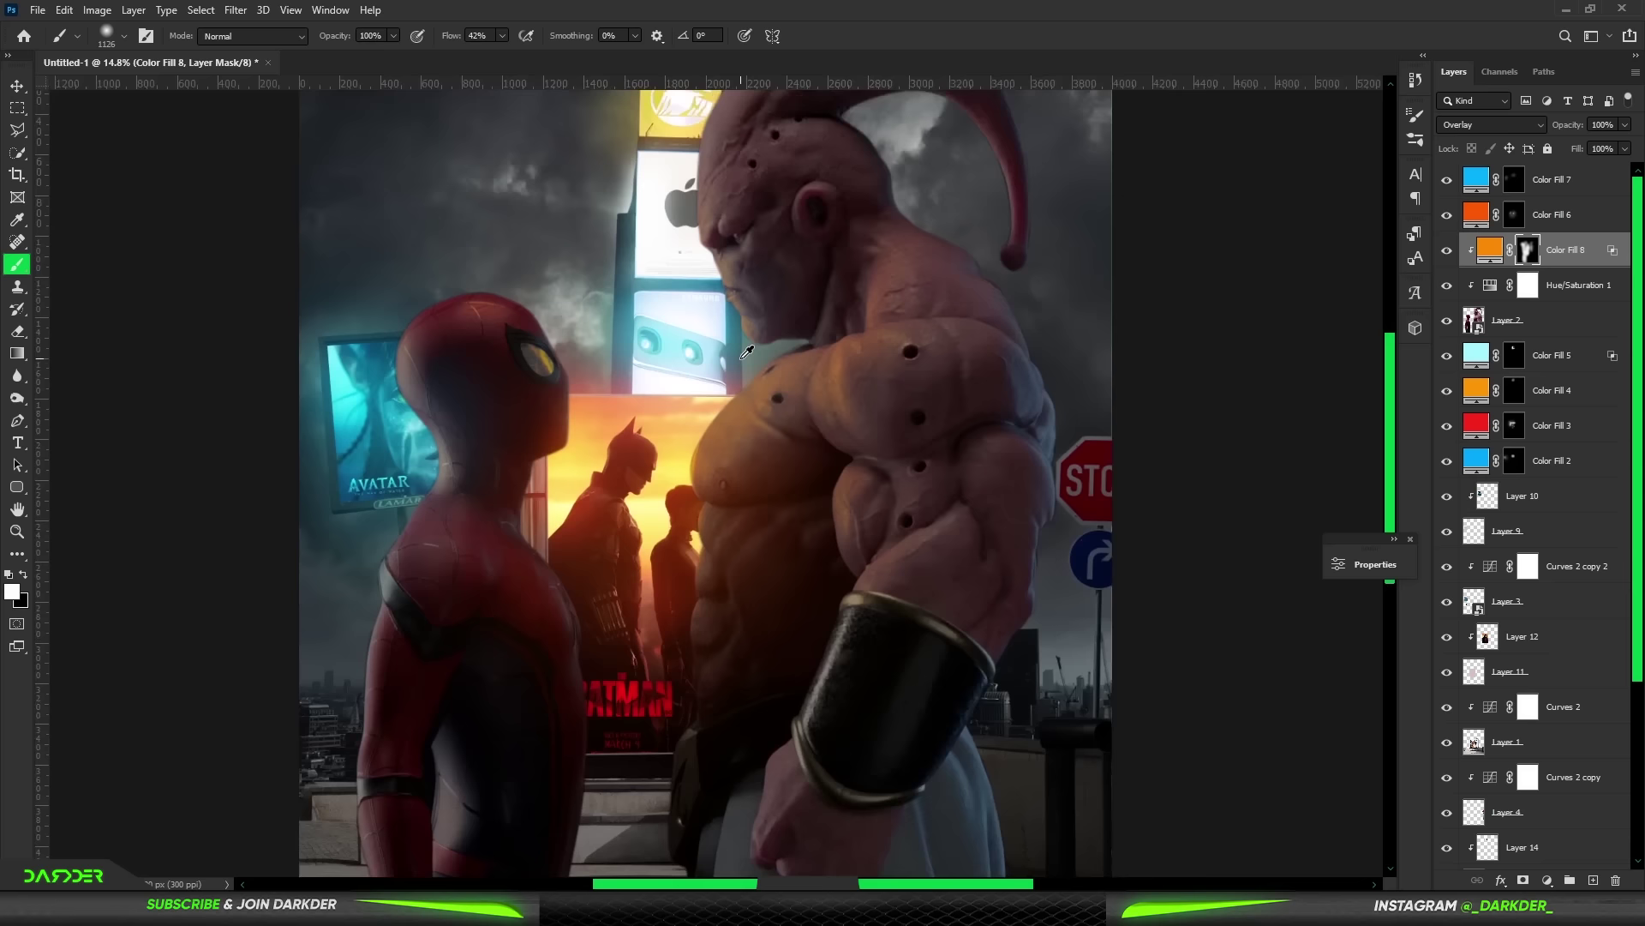
key(alt+bracketright)
key(alt+bracketright)
key(x)
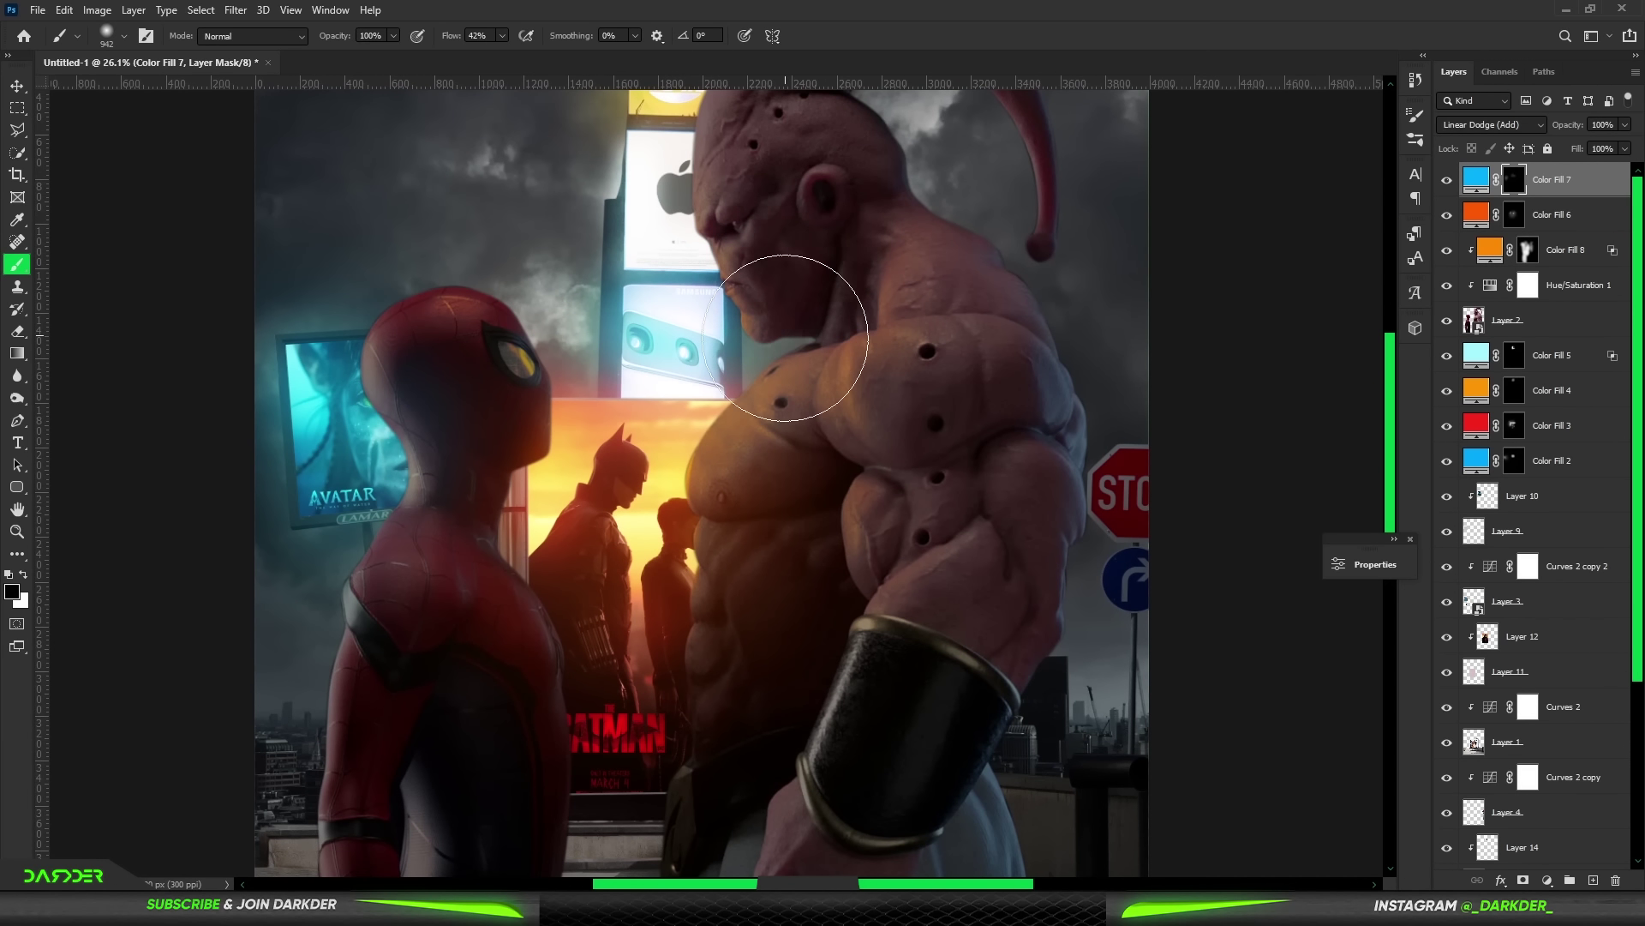
scroll(723, 501, down, 2)
scroll(722, 501, down, 1)
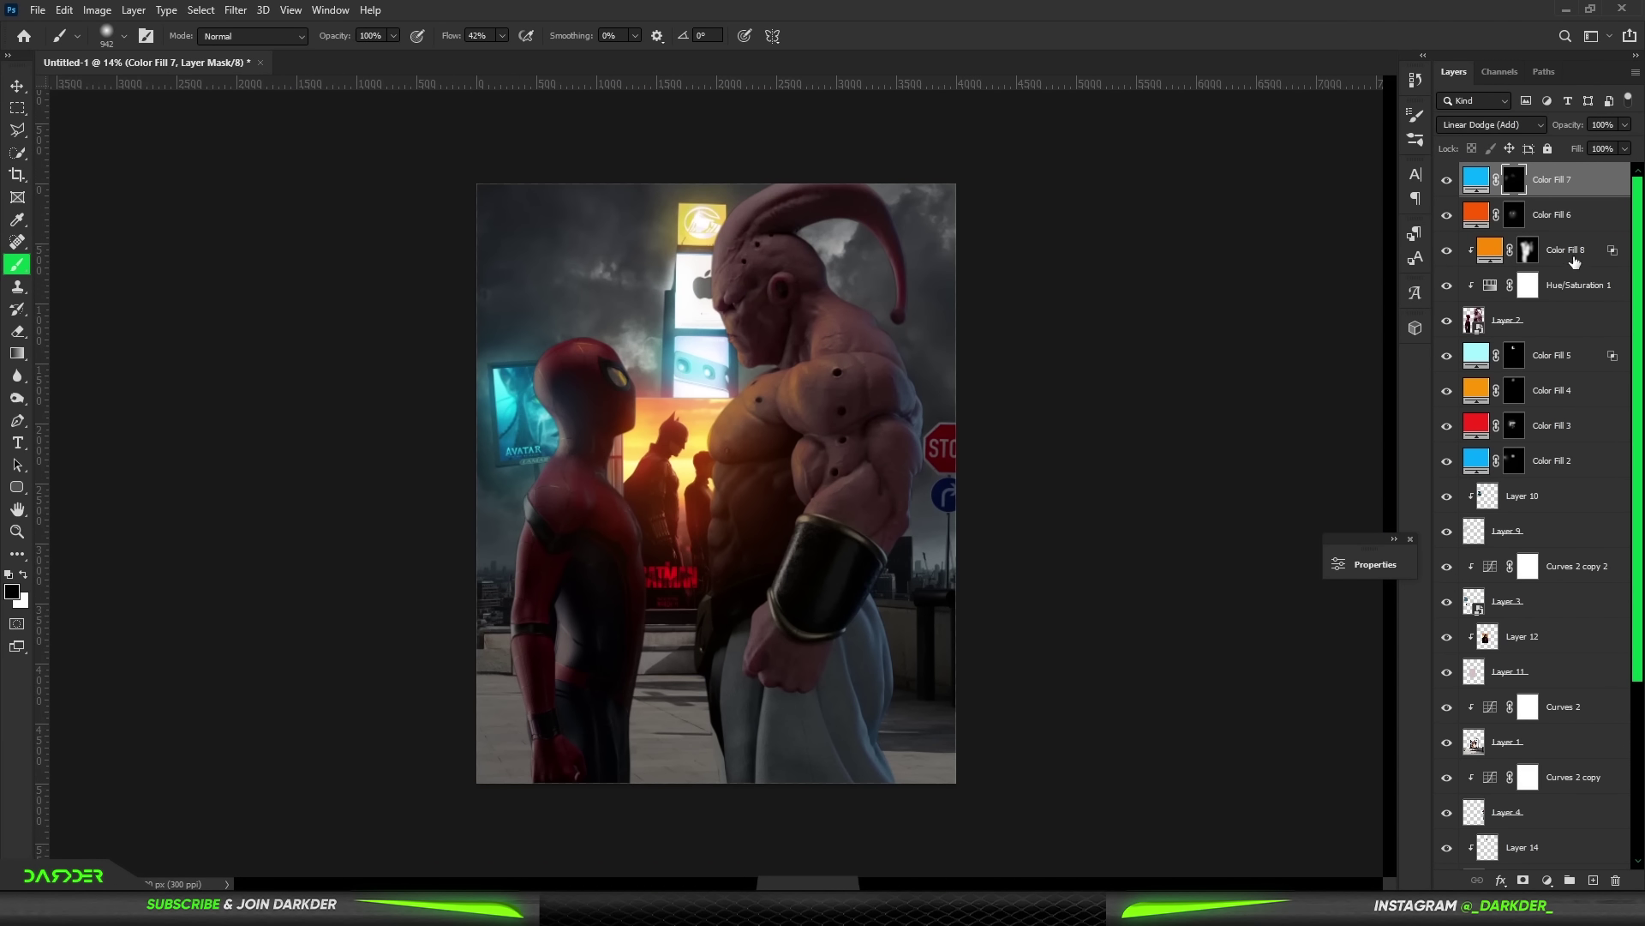
click(1574, 257)
- Add a new red-orange Solid Color fill layer
click(1548, 880)
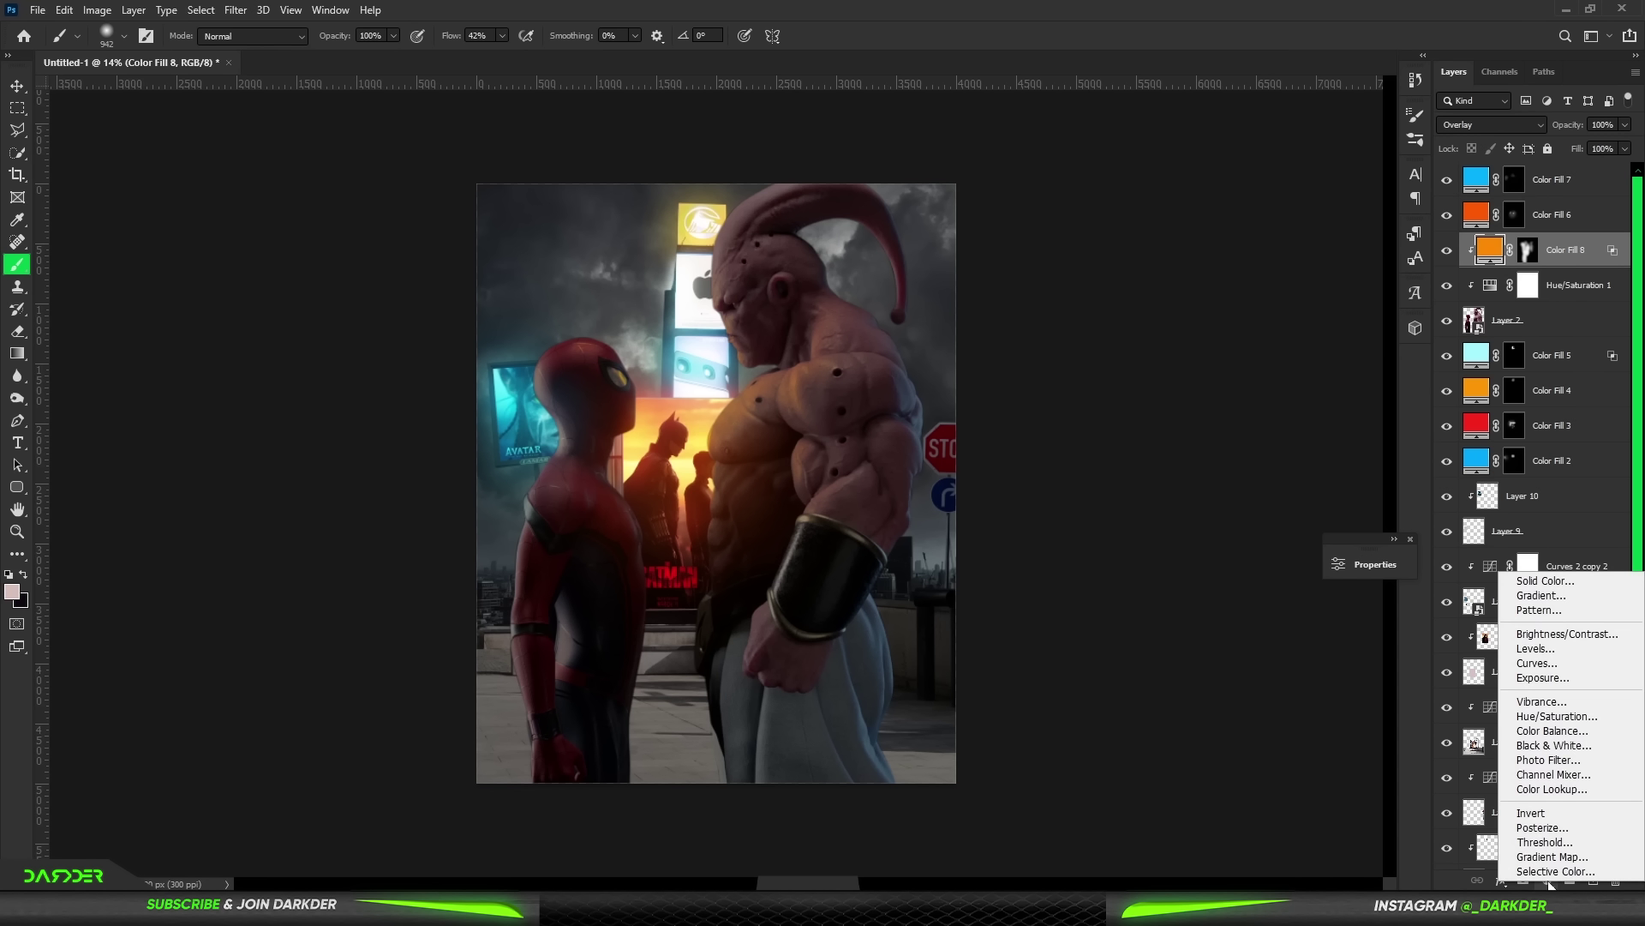
click(1545, 580)
click(1332, 428)
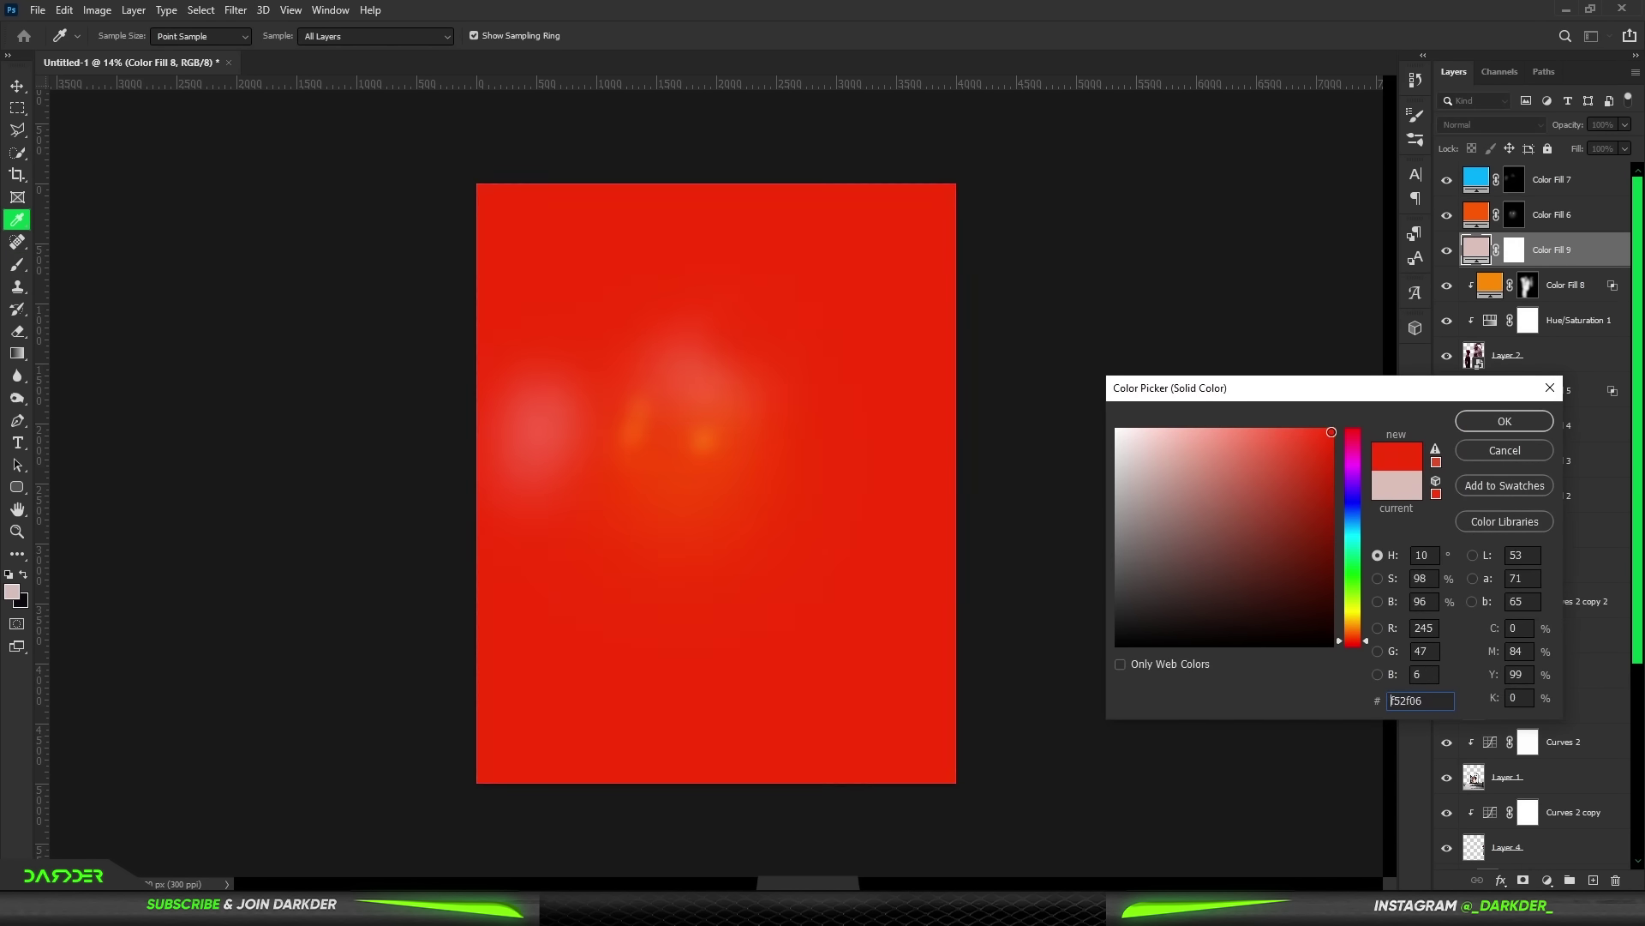
click(1355, 640)
click(1505, 420)
- Clip the fill to the figures in Linear Dodge (Add), splitting the Underlying Layer slider in Blending Options
key(b)
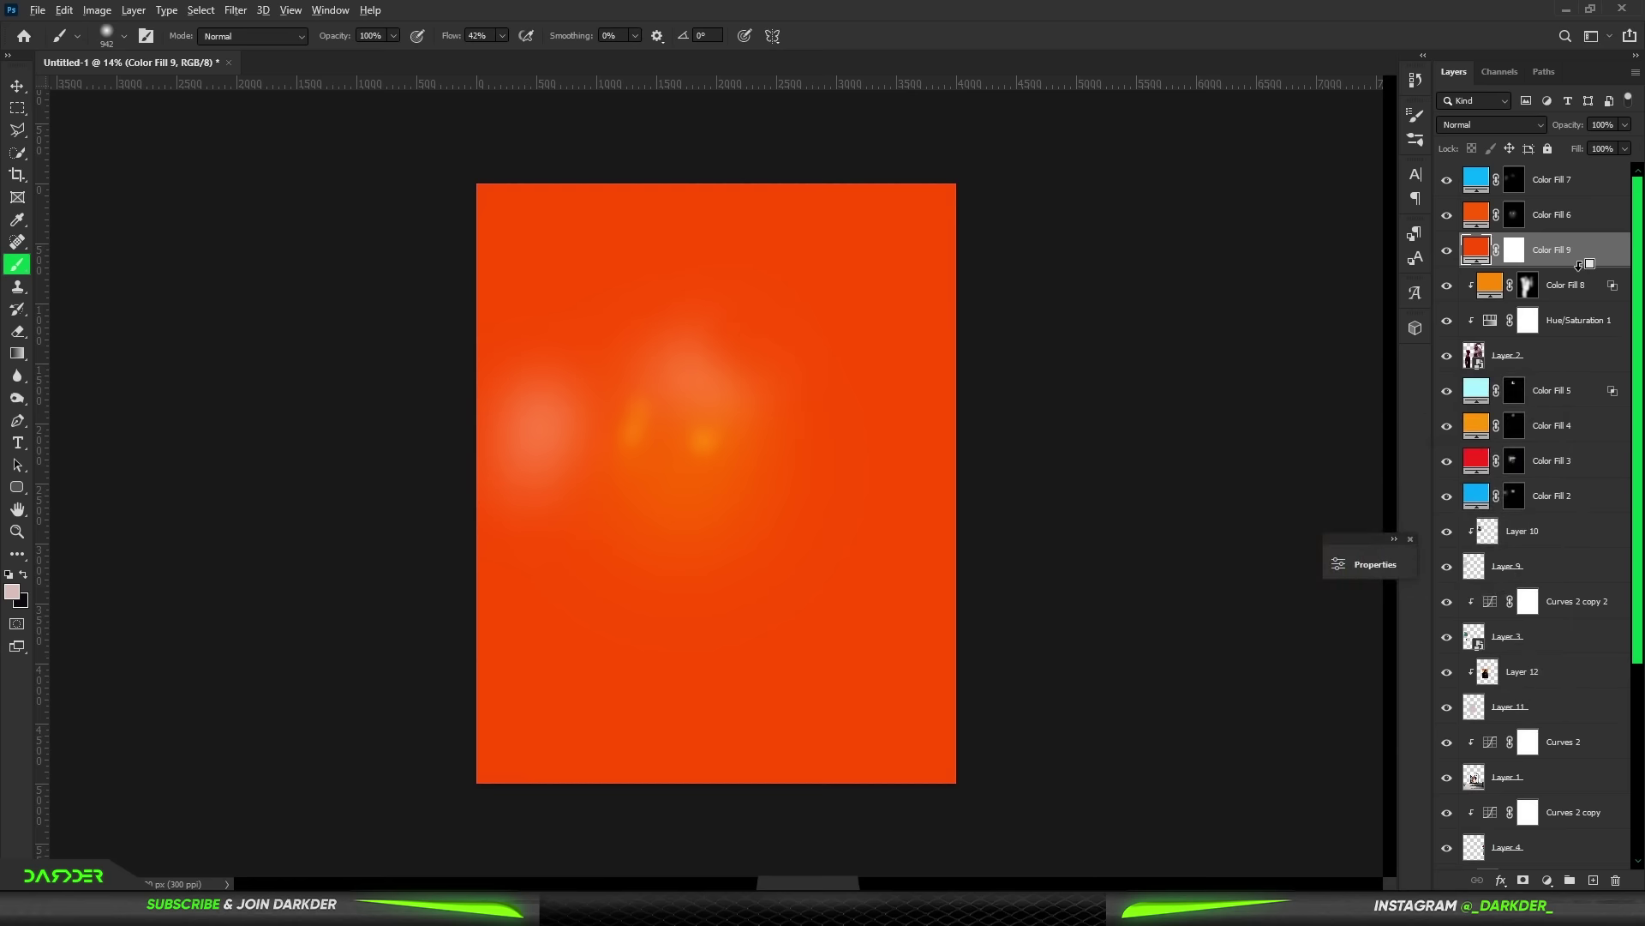
alt+click(1577, 267)
click(1532, 125)
click(1510, 295)
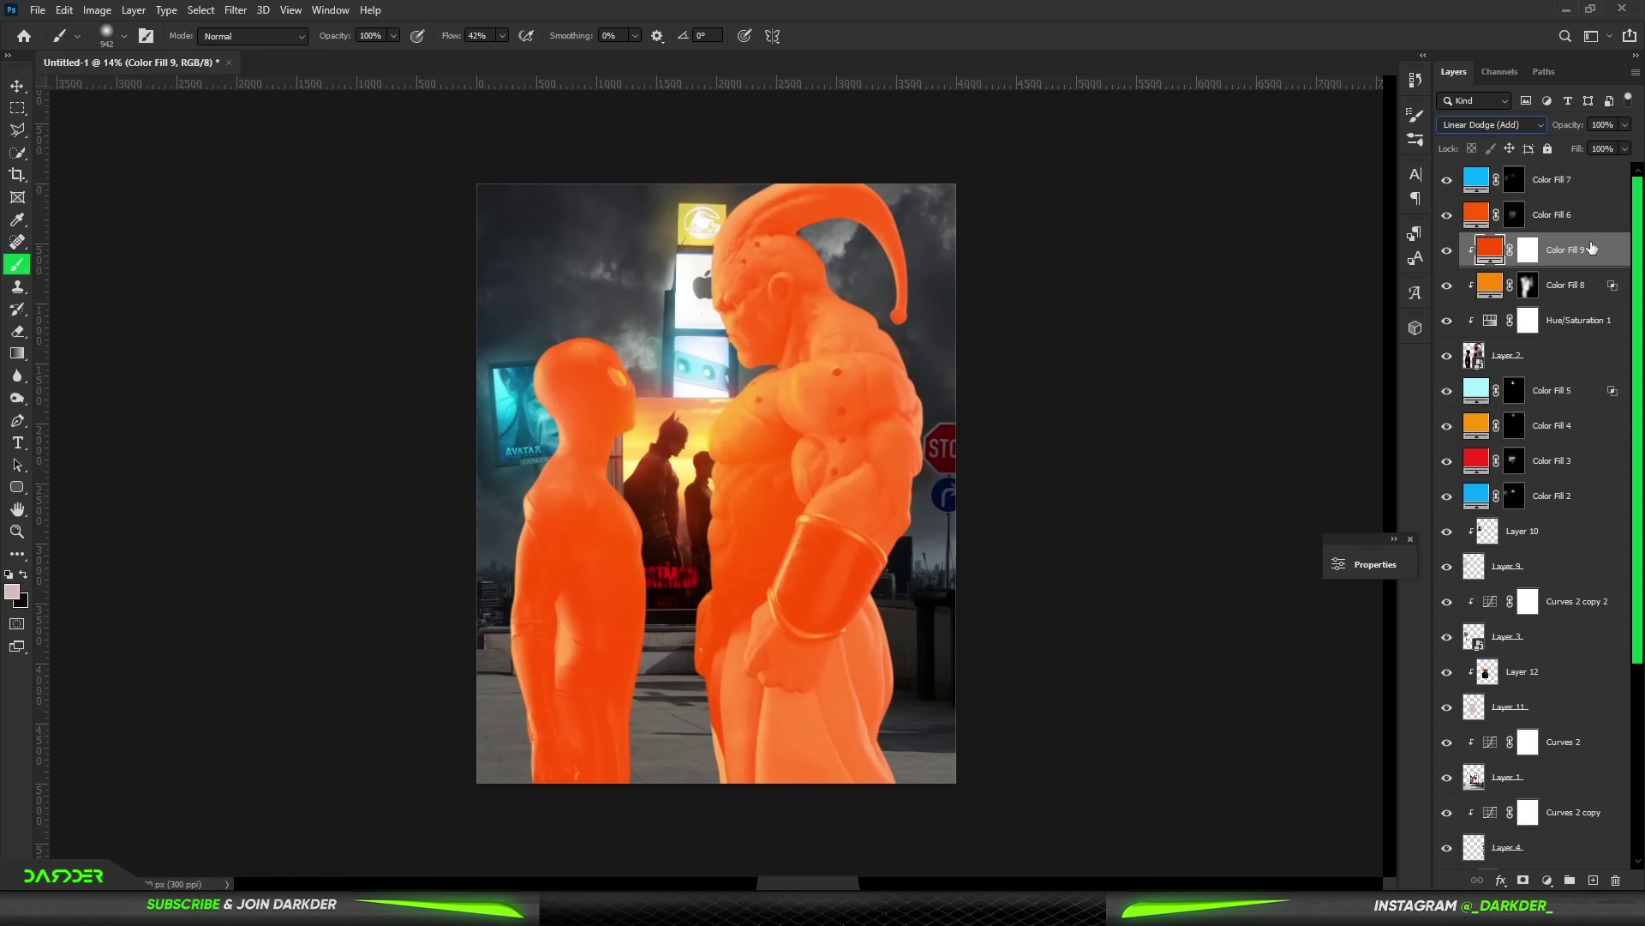
double_click(1617, 255)
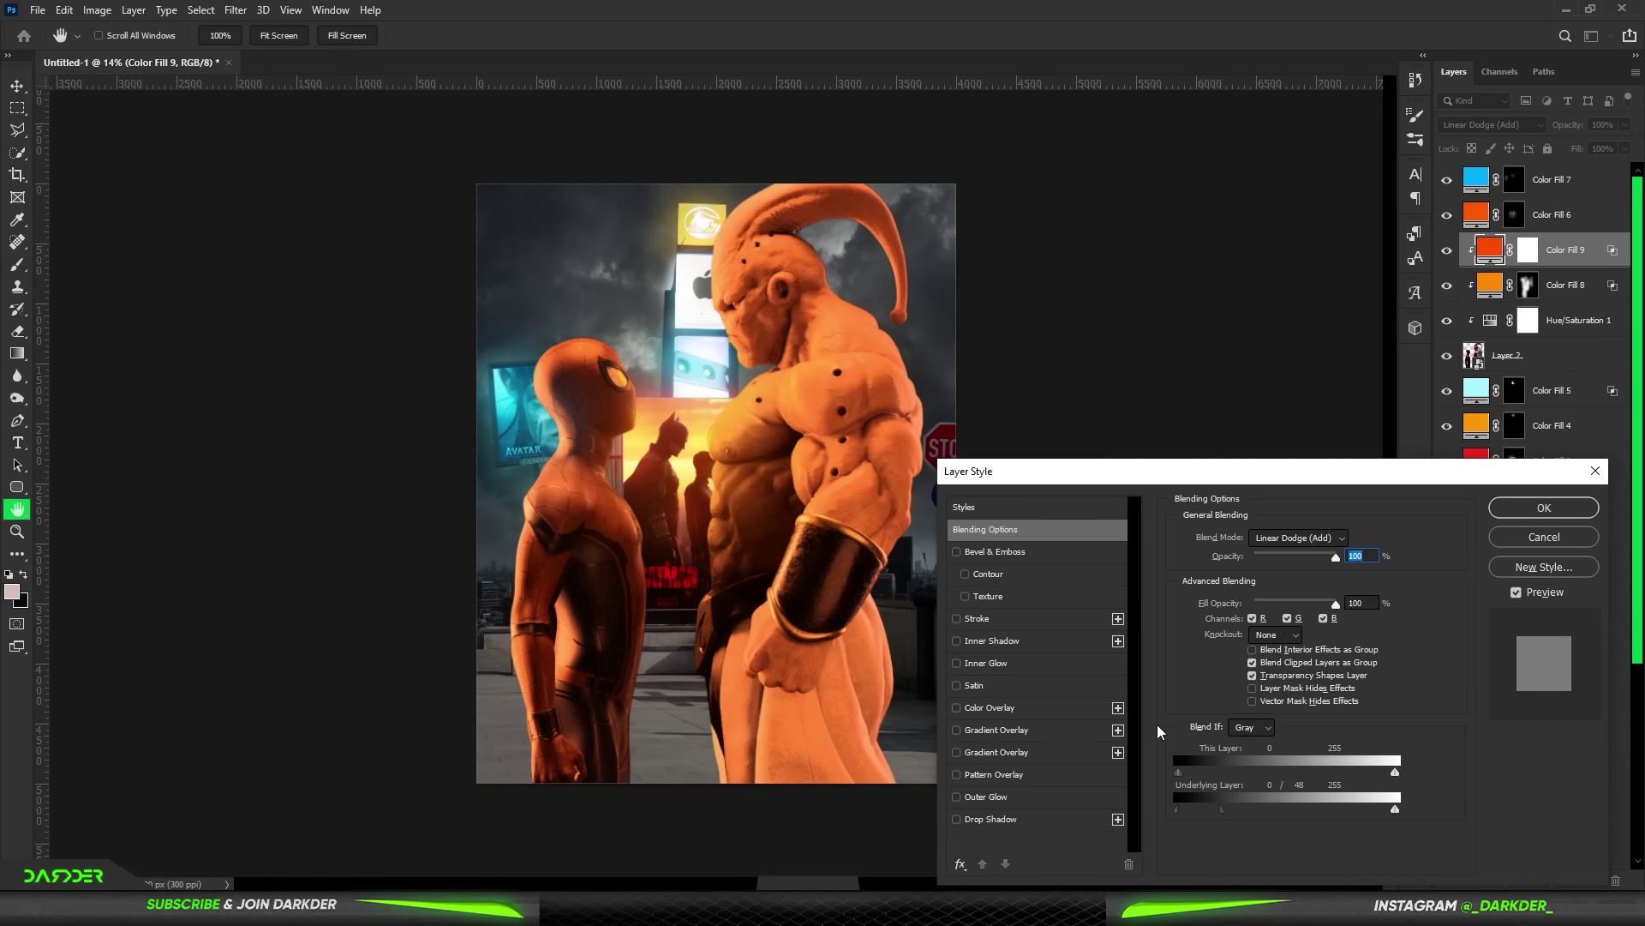
click(1556, 509)
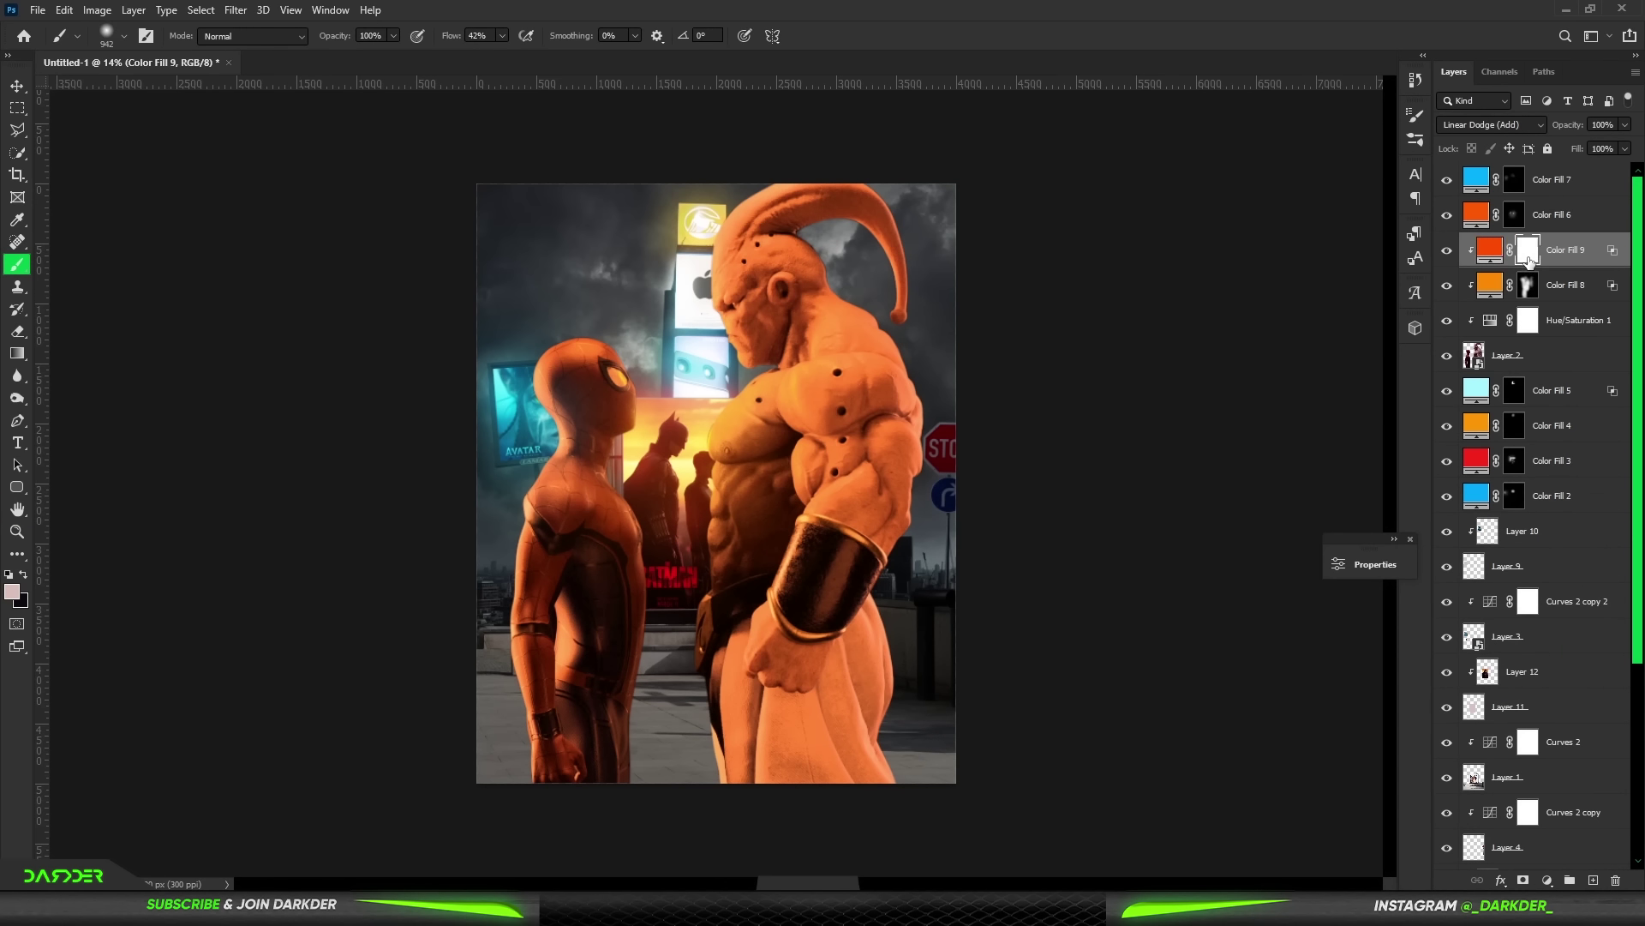
- Invert the Color Fill 9 mask to hide the orange glow and set white as the brush colour
key(ctrl+i)
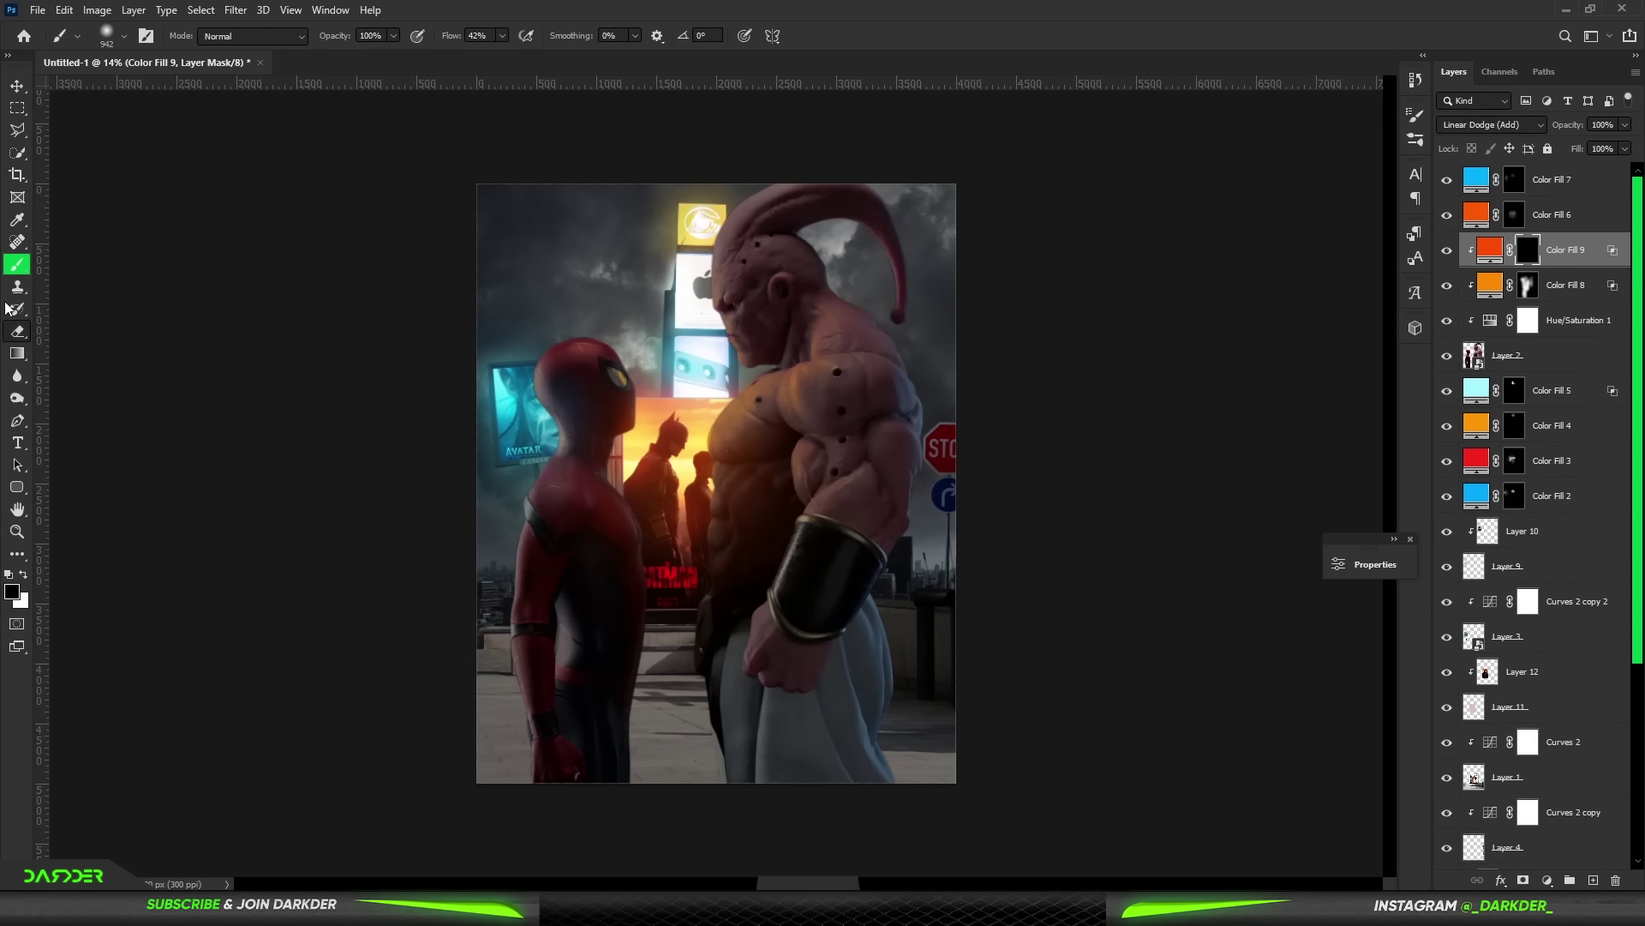
scroll(638, 382, up, 3)
scroll(598, 431, up, 3)
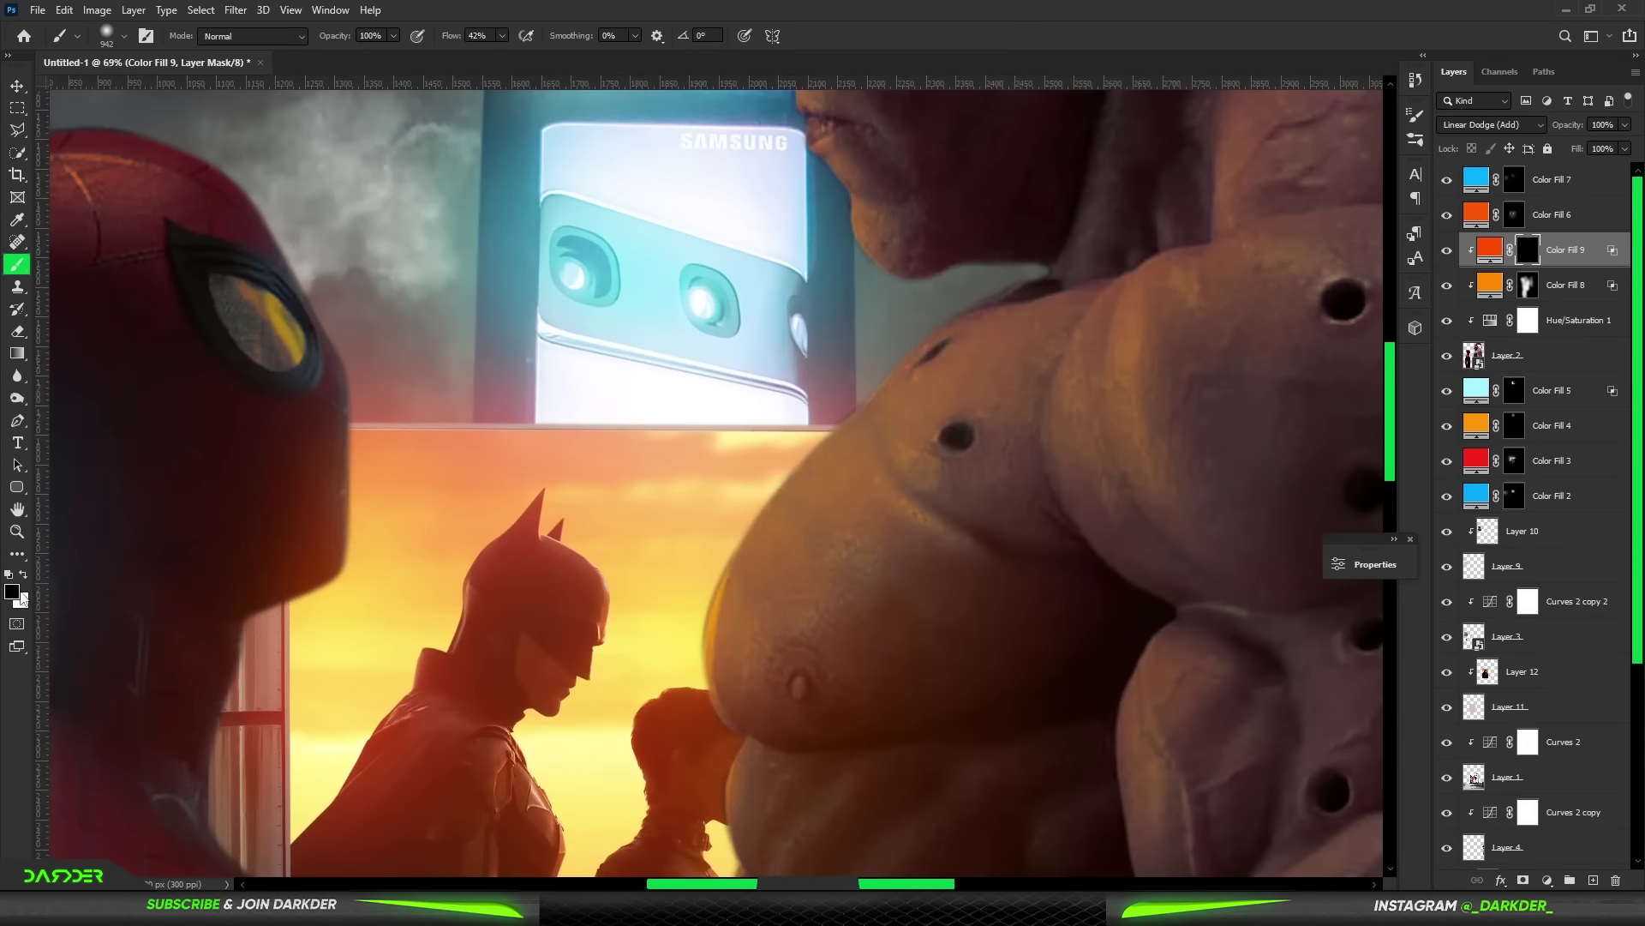
click(17, 595)
click(1492, 421)
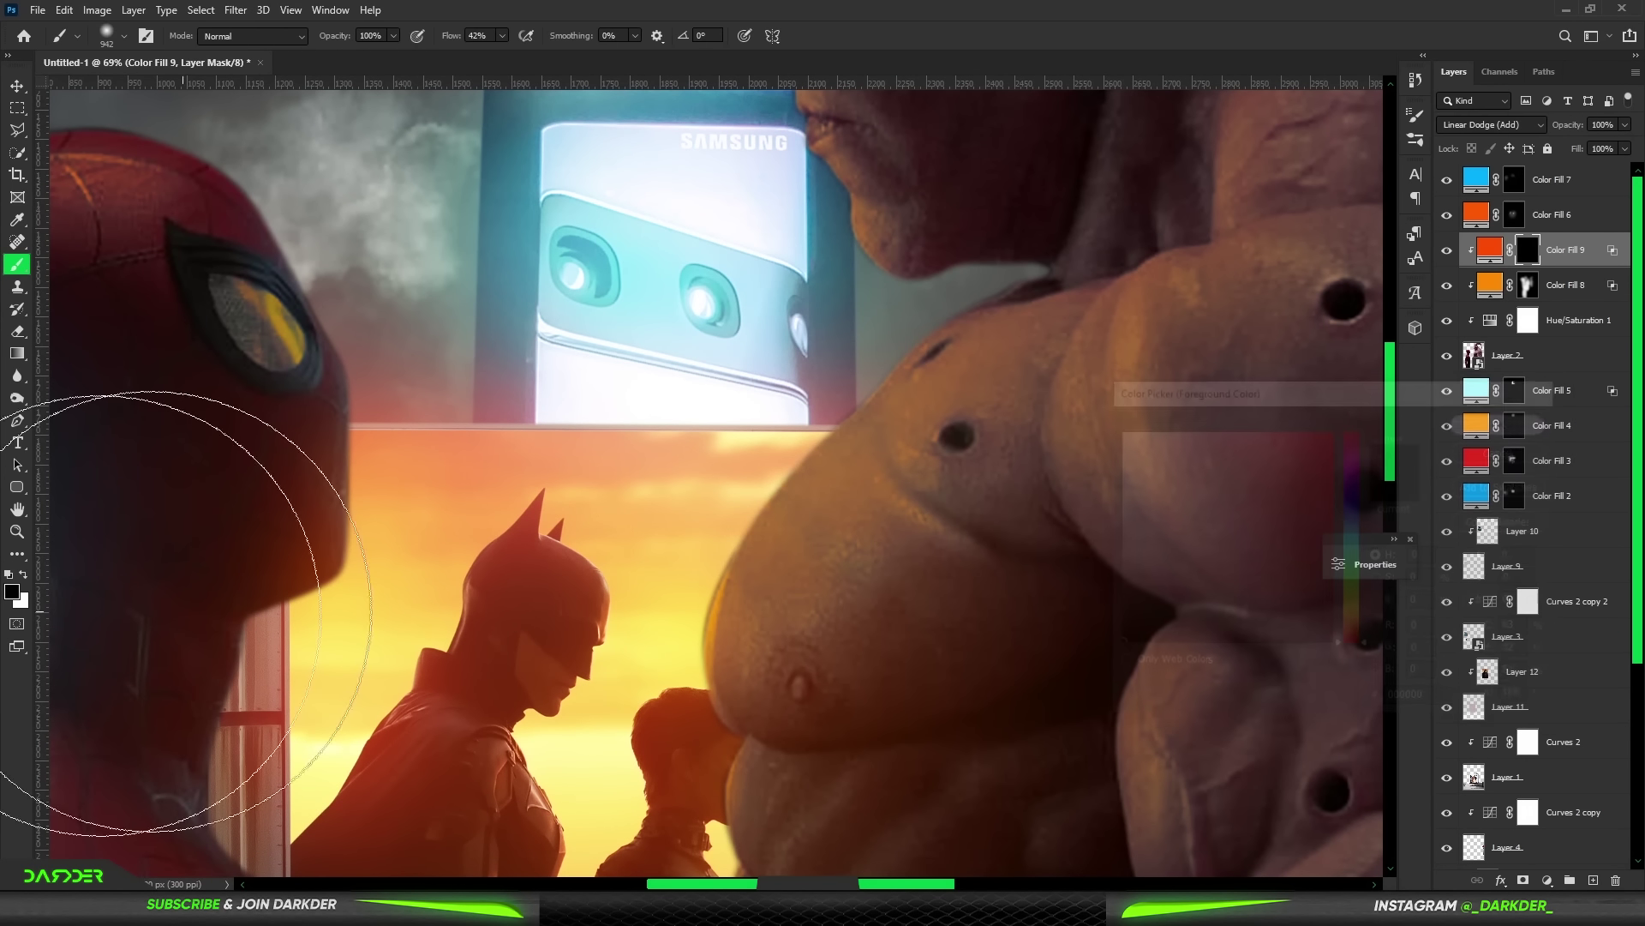
key(x)
click(12, 592)
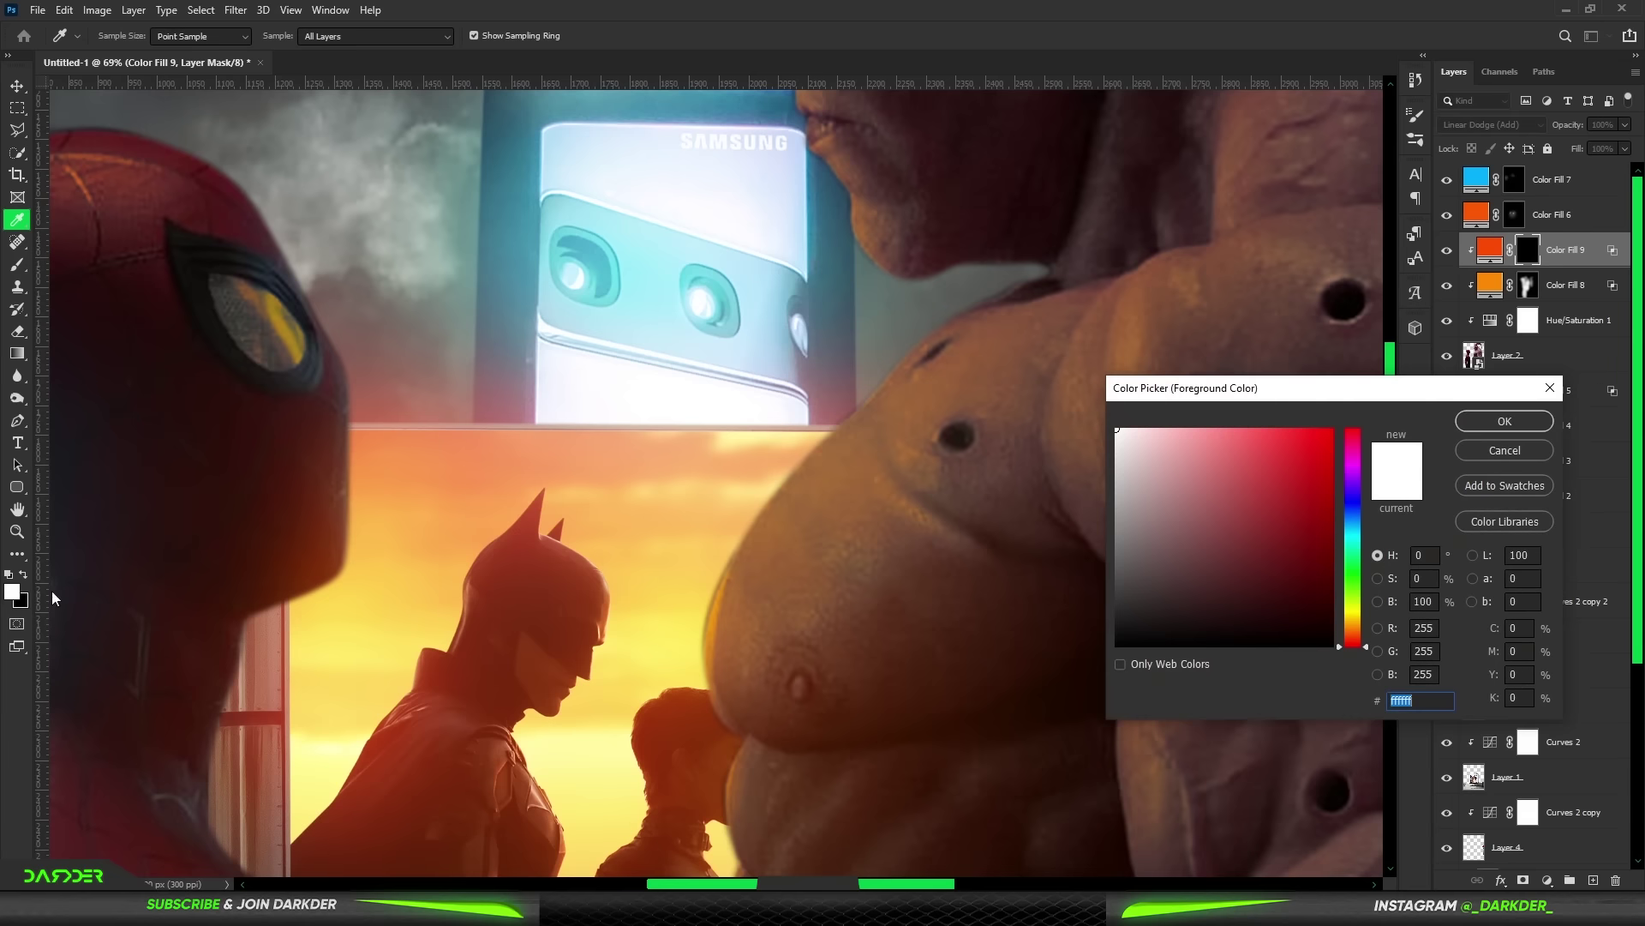
key(Escape)
scroll(932, 332, up, 2)
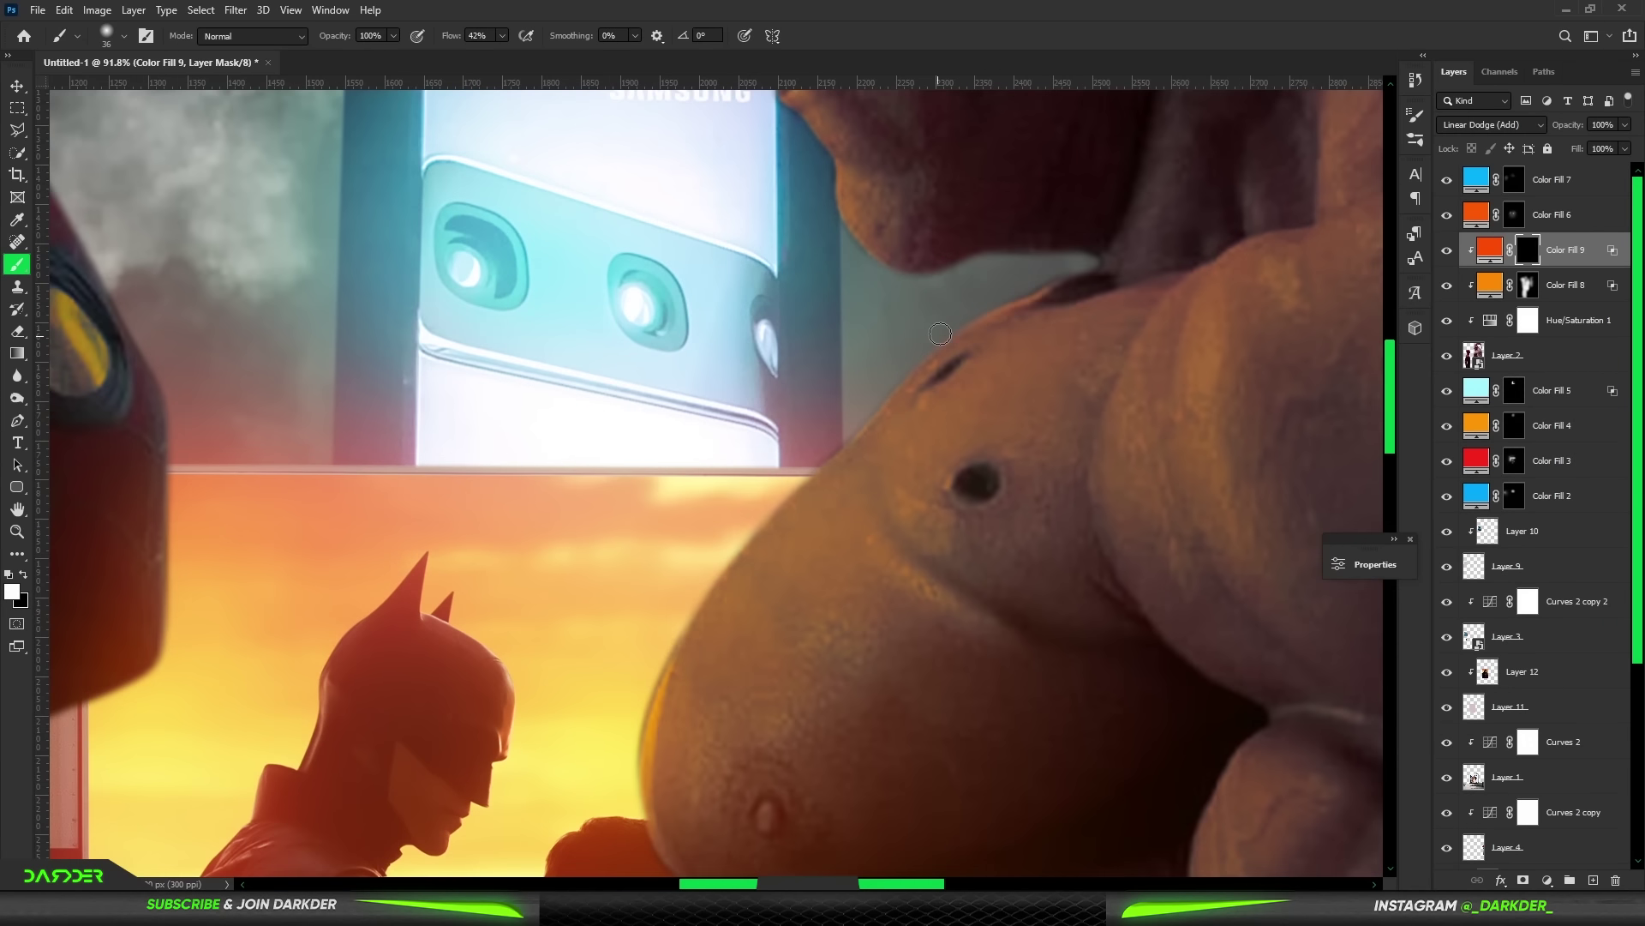
scroll(885, 365, down, 4)
scroll(823, 323, down, 2)
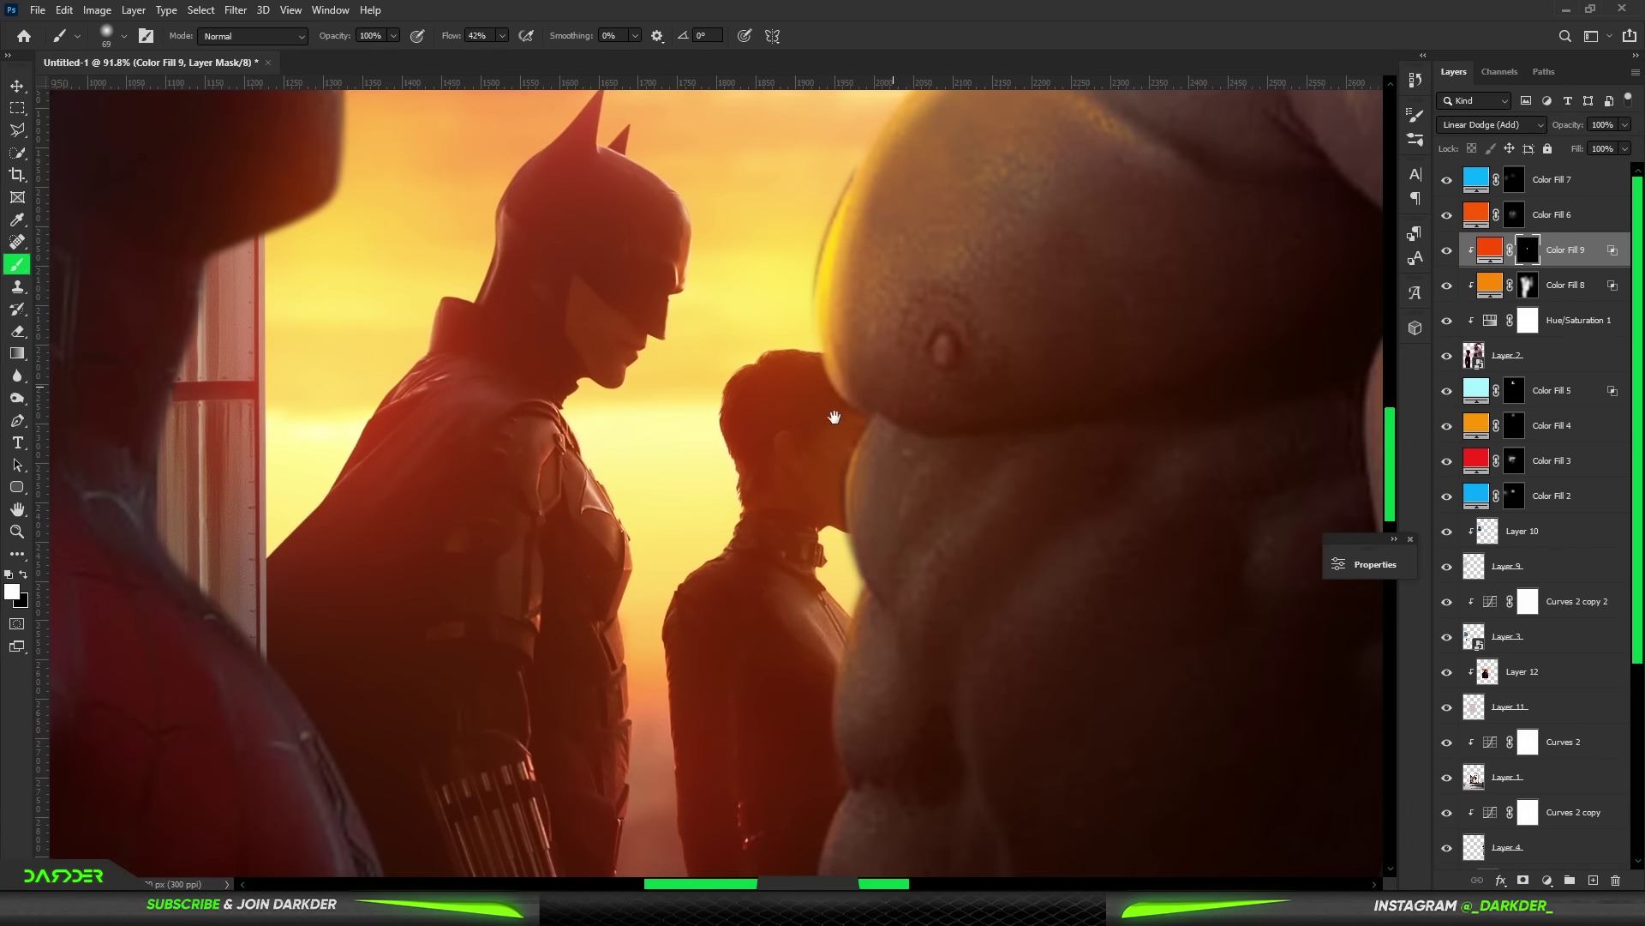
- Paint black on the mask along Buu's belly edge to soften the orange glow
key(x)
drag(870, 446, 943, 466)
drag(838, 534, 900, 554)
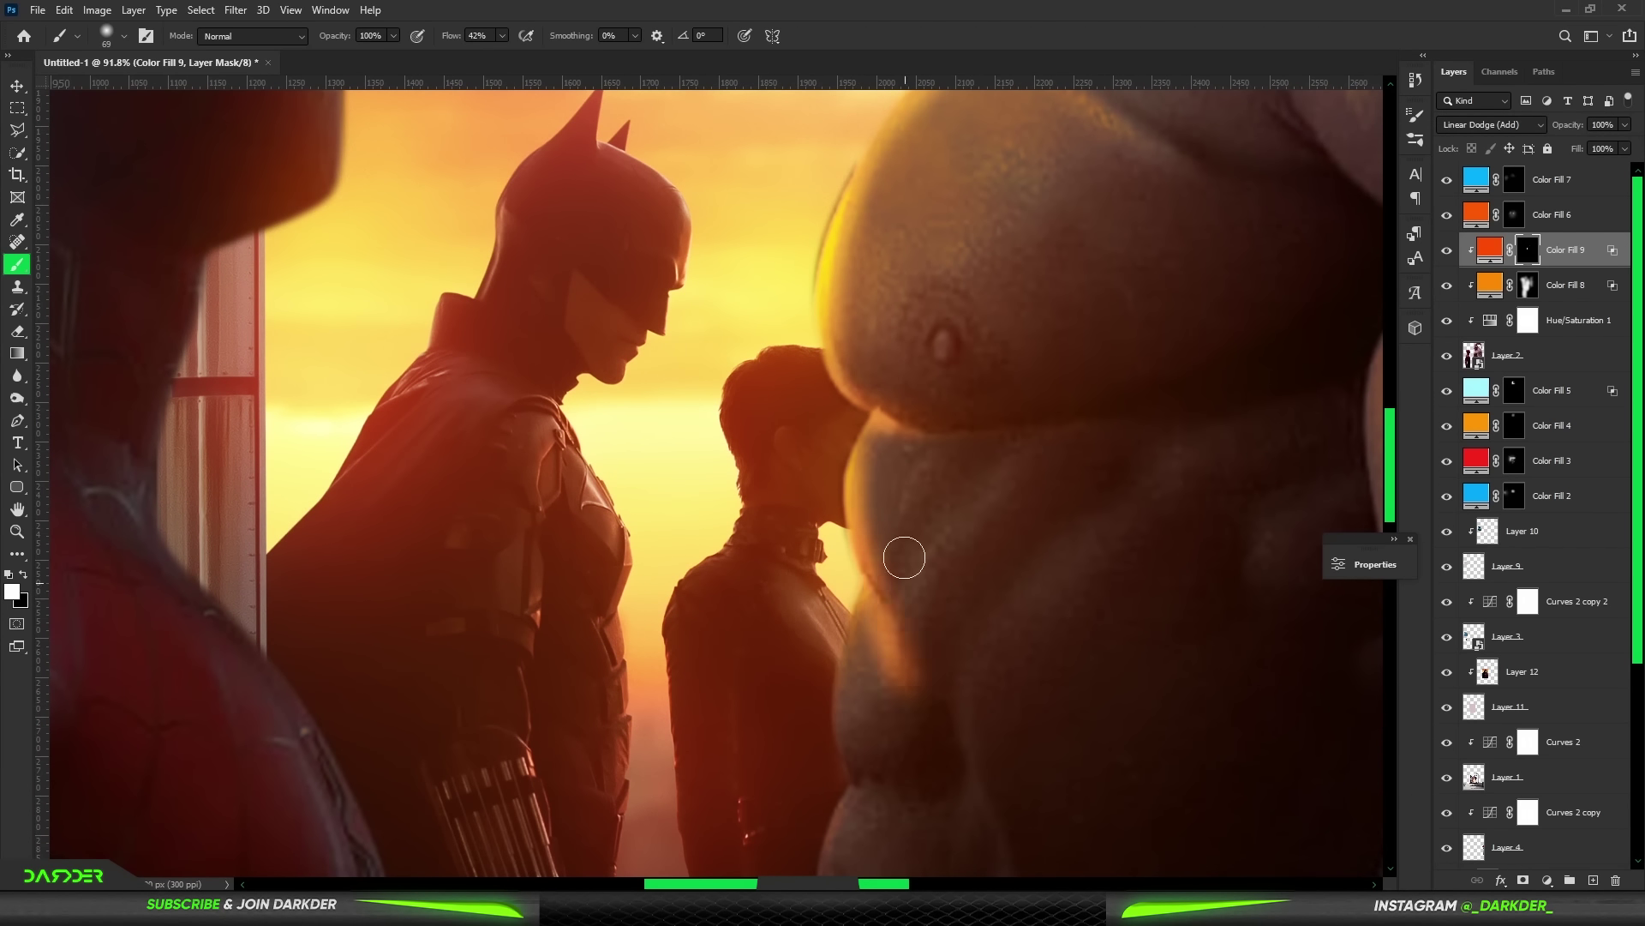
scroll(999, 503, down, 3)
drag(882, 420, 823, 772)
scroll(950, 404, down, 3)
drag(1049, 638, 1083, 364)
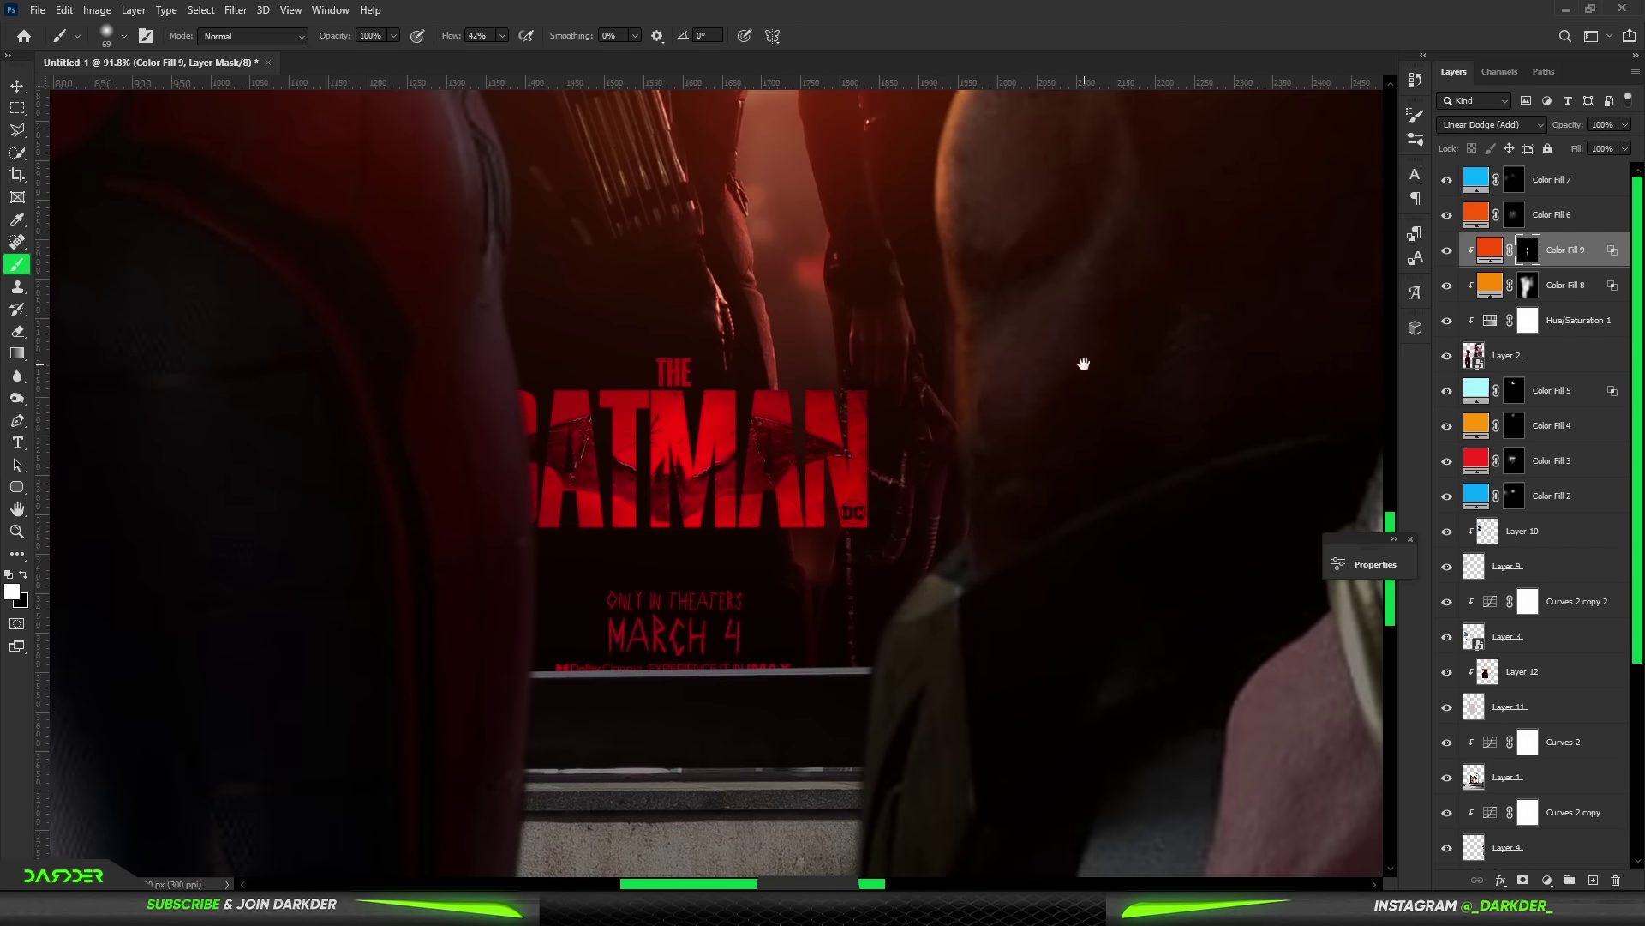
scroll(960, 639, down, 4)
key(ctrl+0)
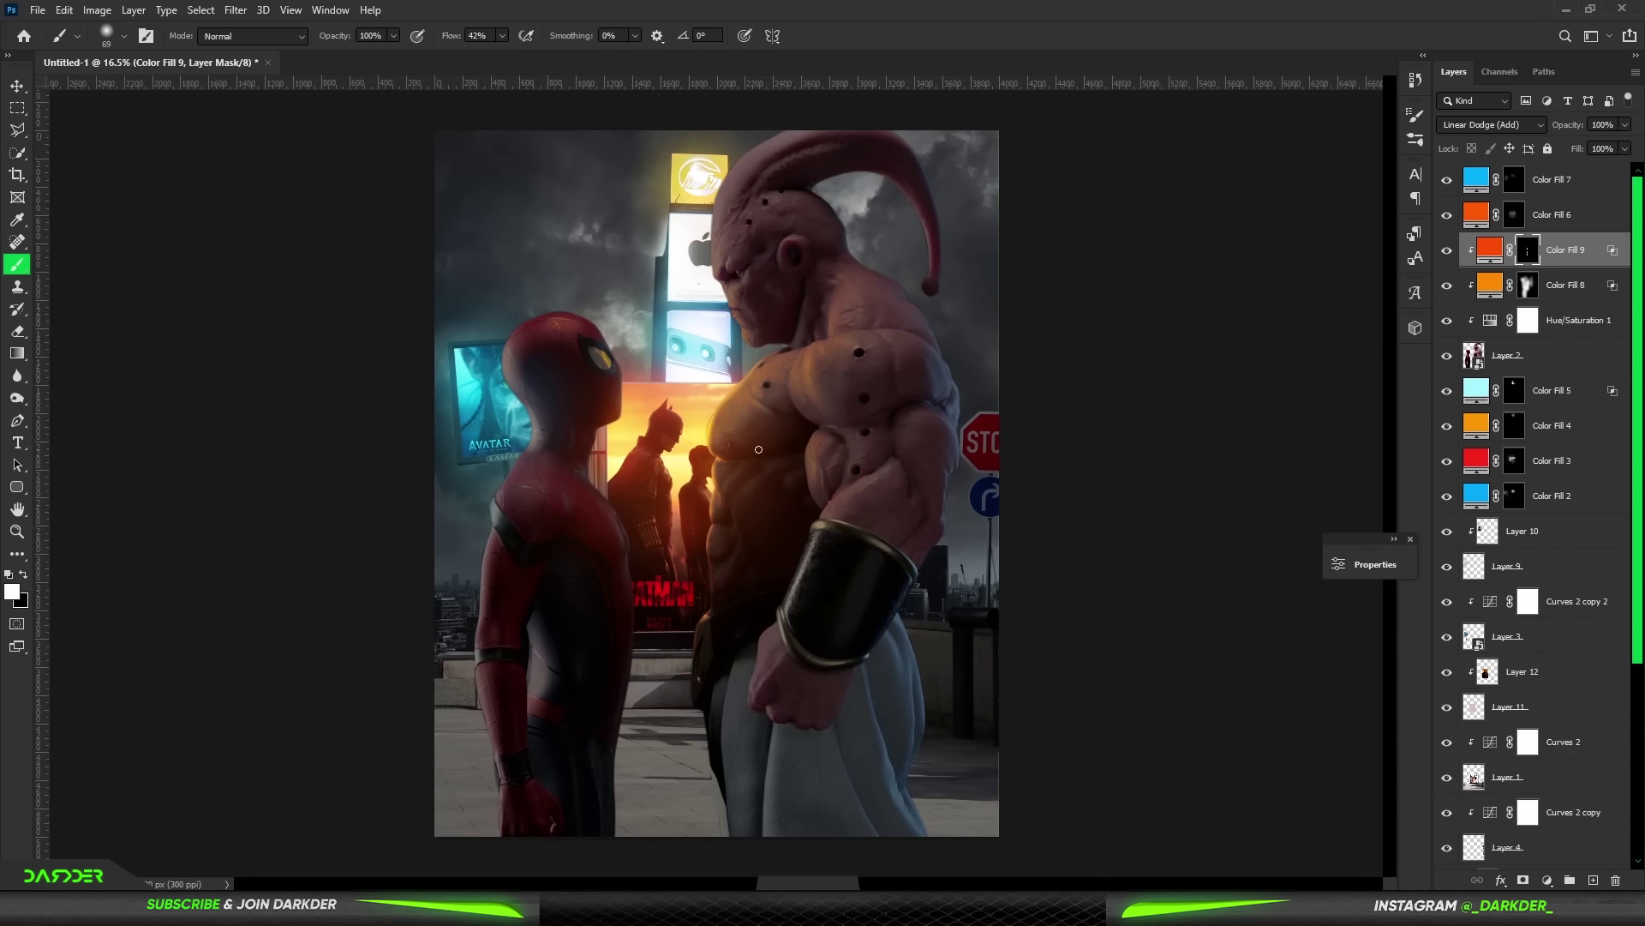
scroll(759, 449, up, 5)
scroll(686, 431, up, 5)
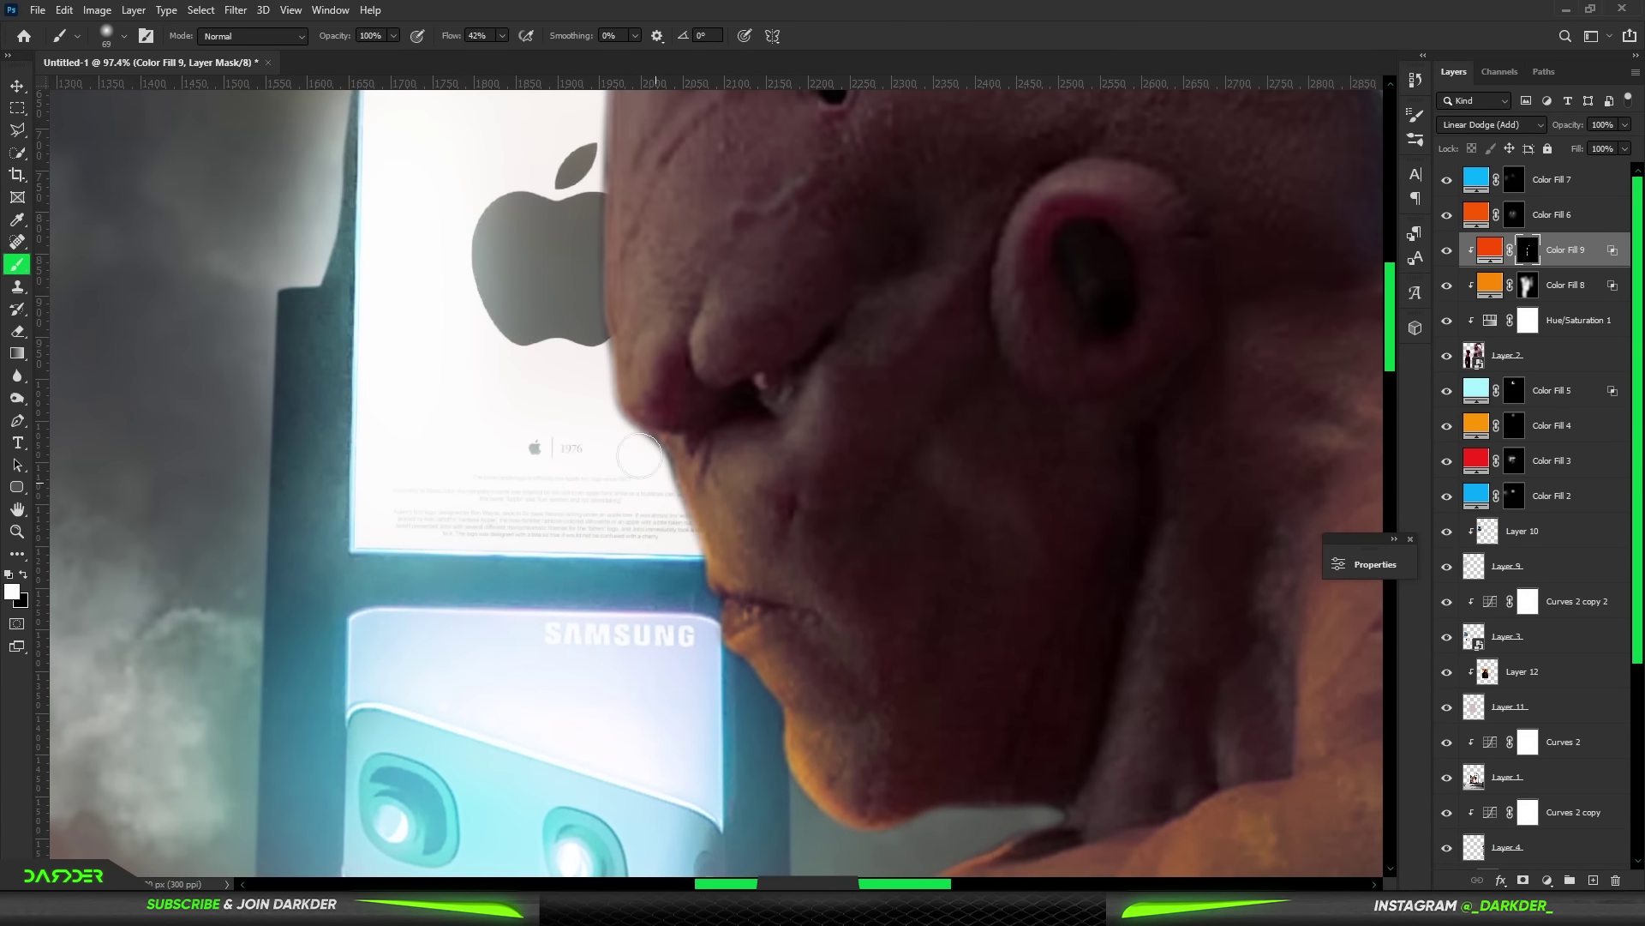
key(ctrl+0)
scroll(704, 605, up, 4)
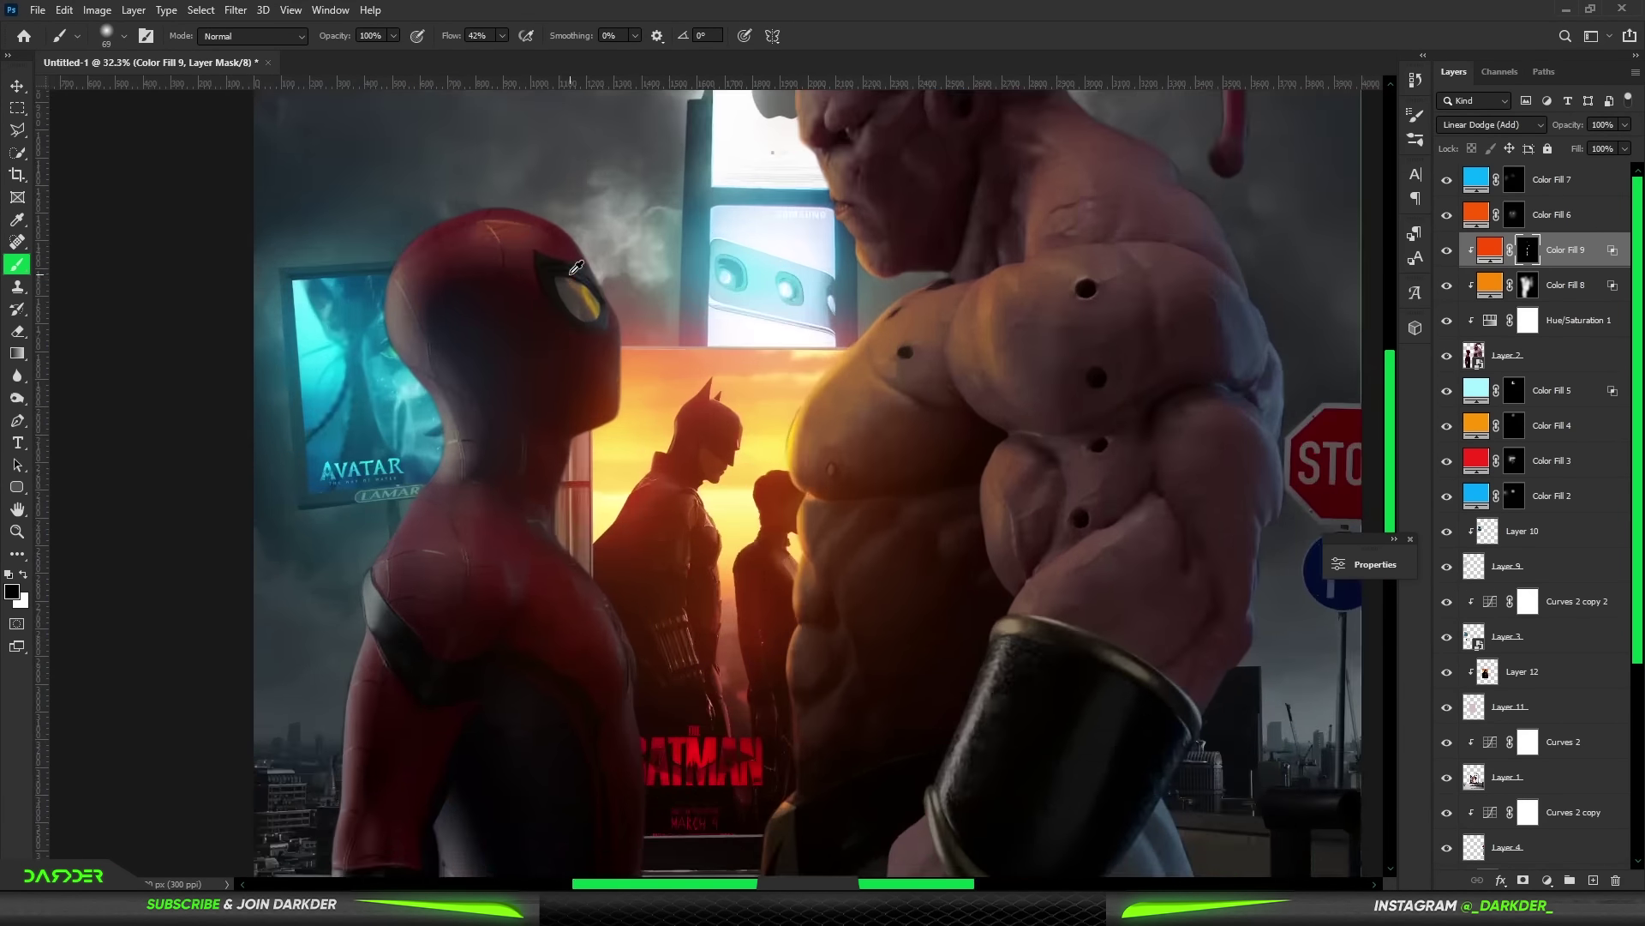
scroll(704, 605, up, 2)
- Refine the orange rim light around the figures' finer edges with black and white strokes
key(x)
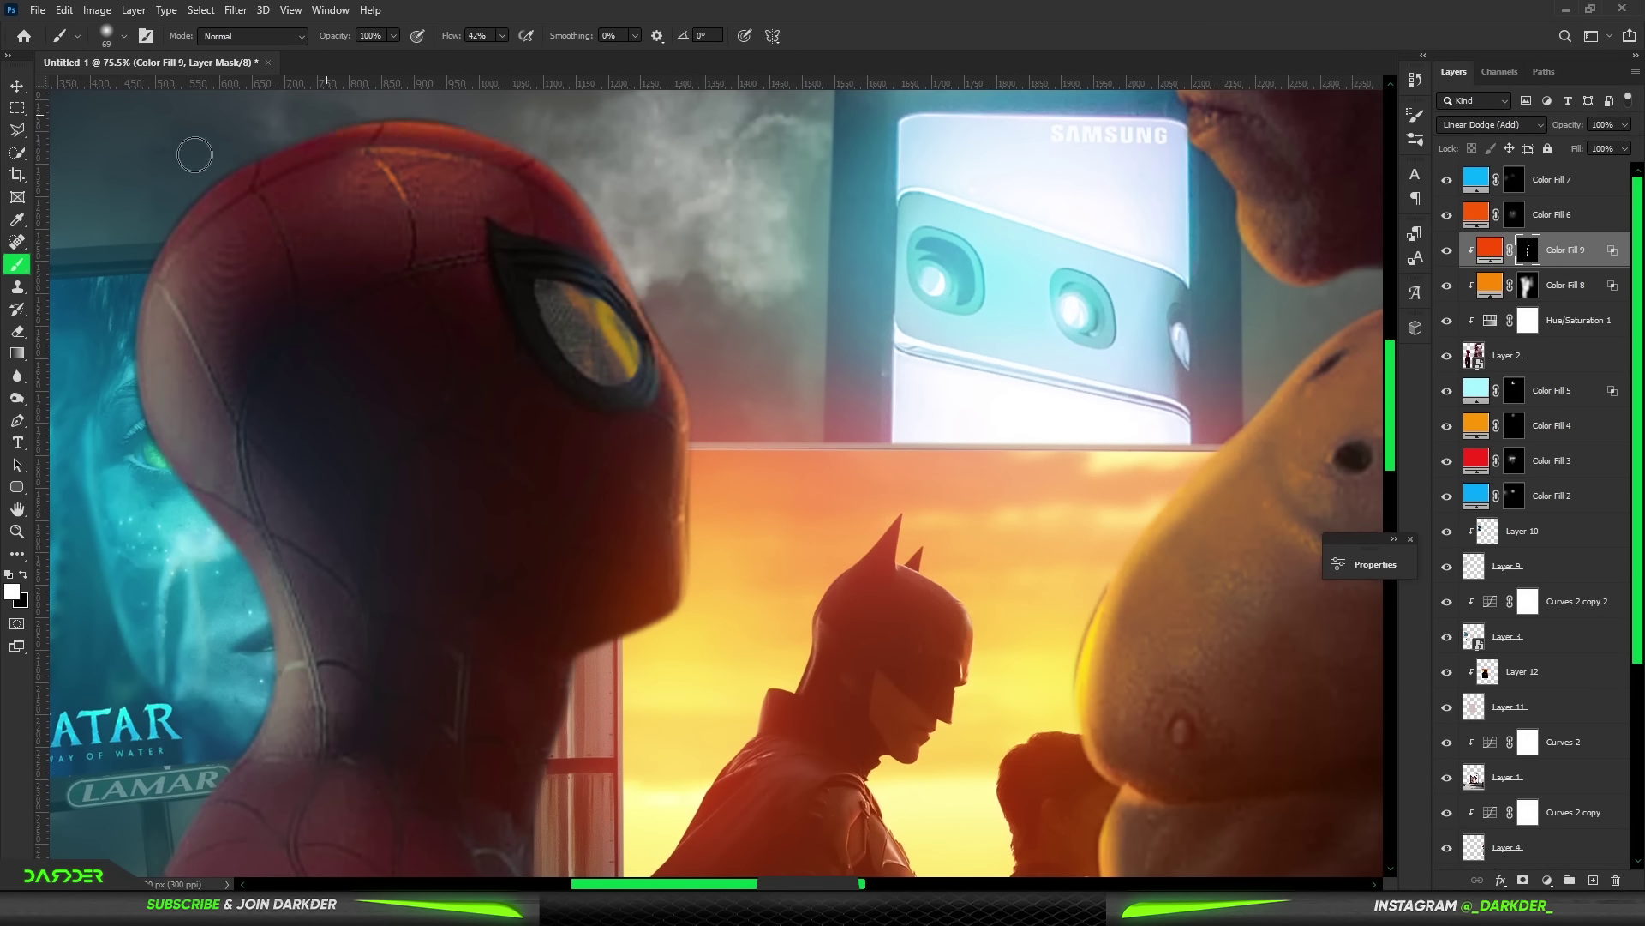
mouse_move(518, 686)
mouse_down()
mouse_move(672, 390)
mouse_move(697, 613)
mouse_move(720, 327)
mouse_up()
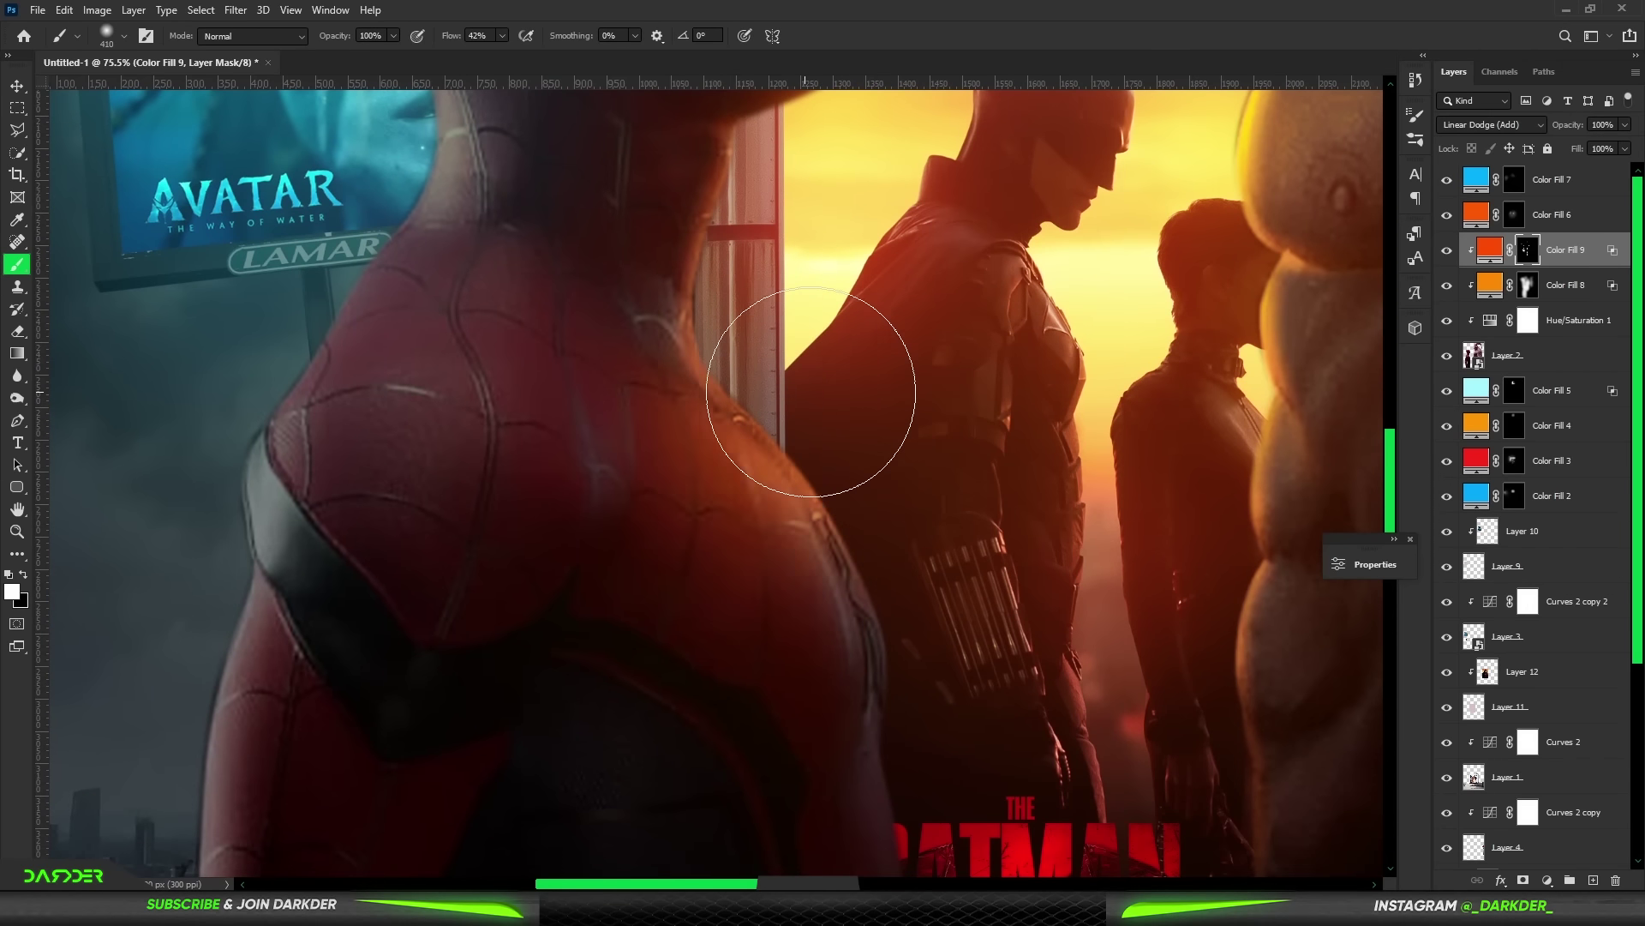
key(x)
mouse_move(937, 672)
mouse_down()
mouse_move(896, 378)
mouse_move(977, 562)
mouse_up()
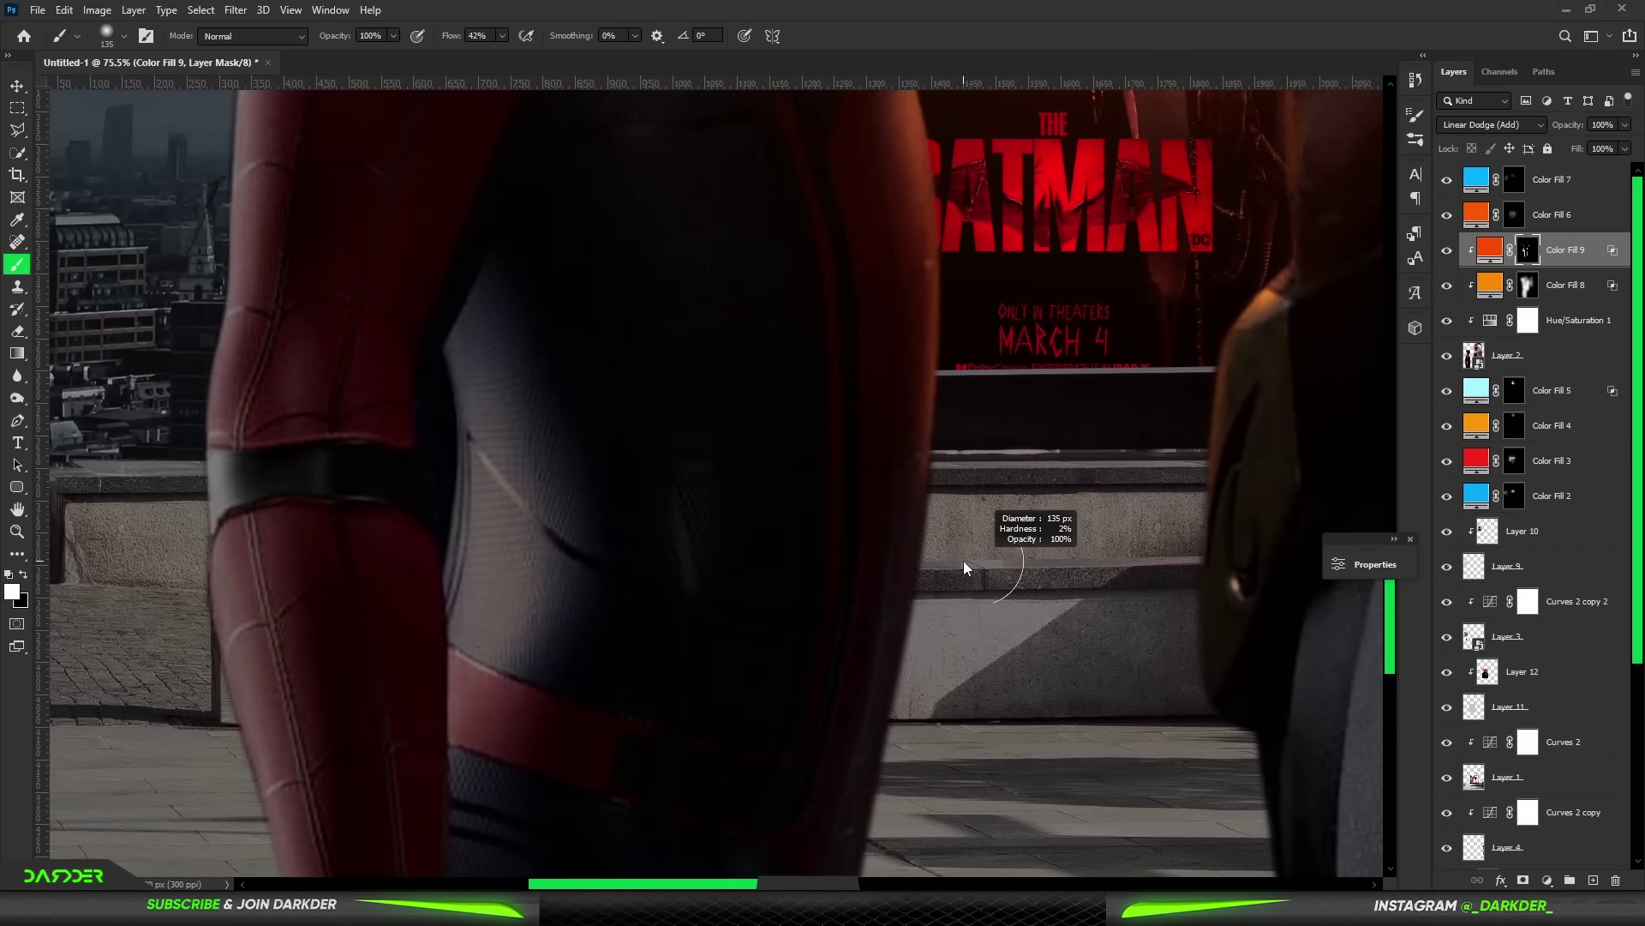
scroll(1029, 754, down, 2)
key(ctrl+0)
scroll(857, 343, up, 5)
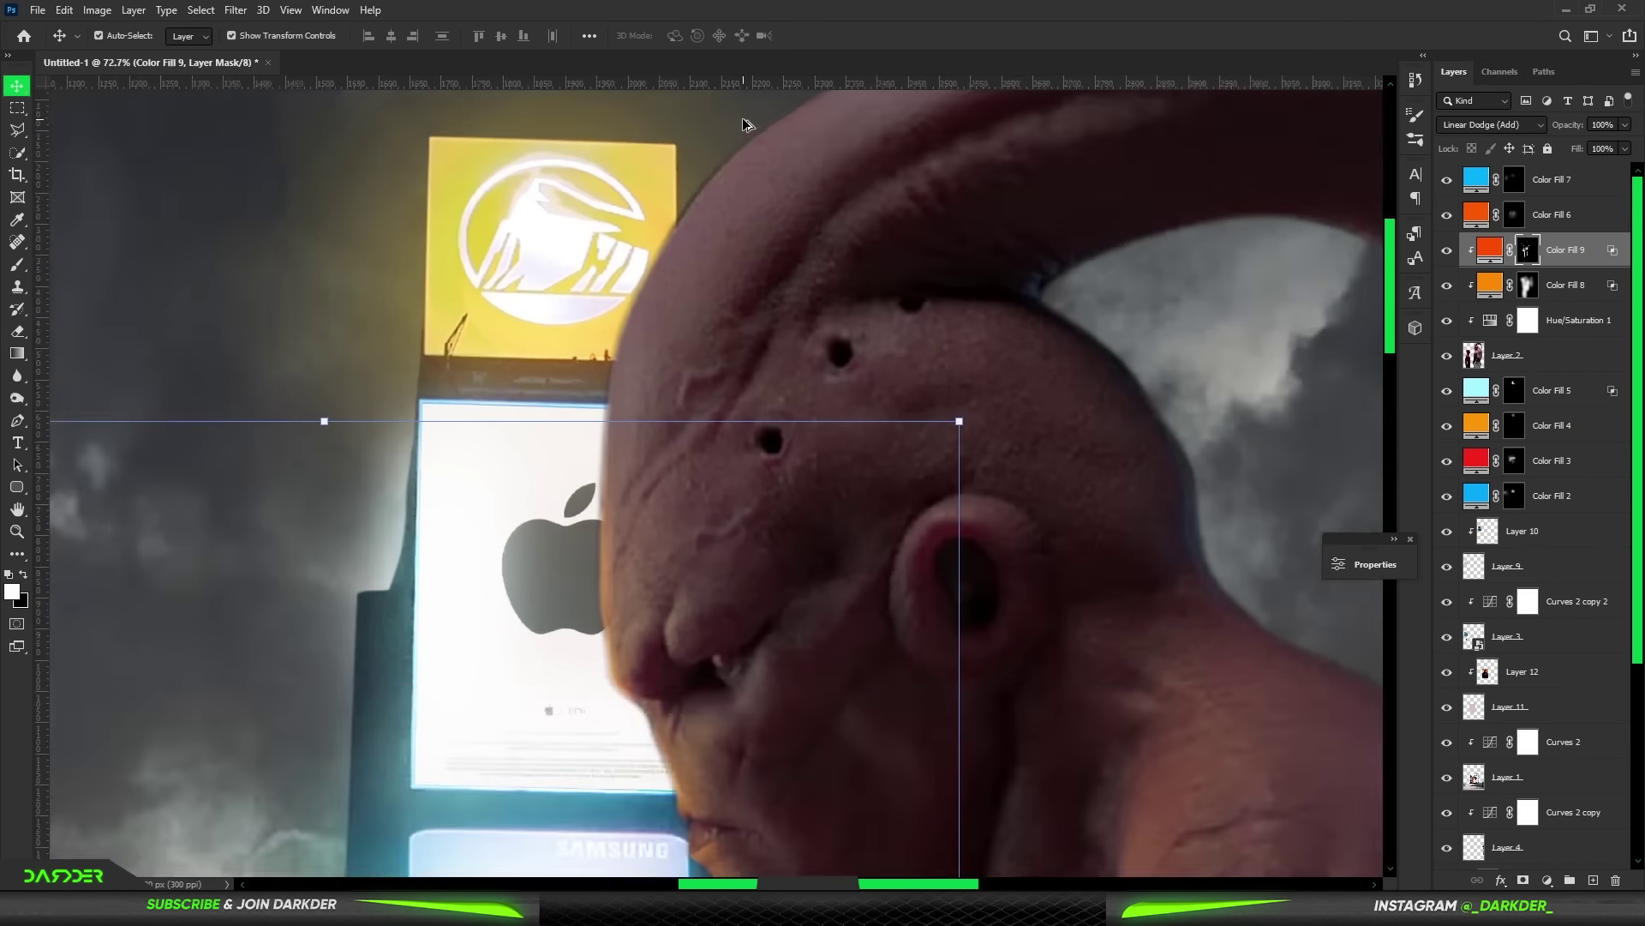
key(v)
click(18, 266)
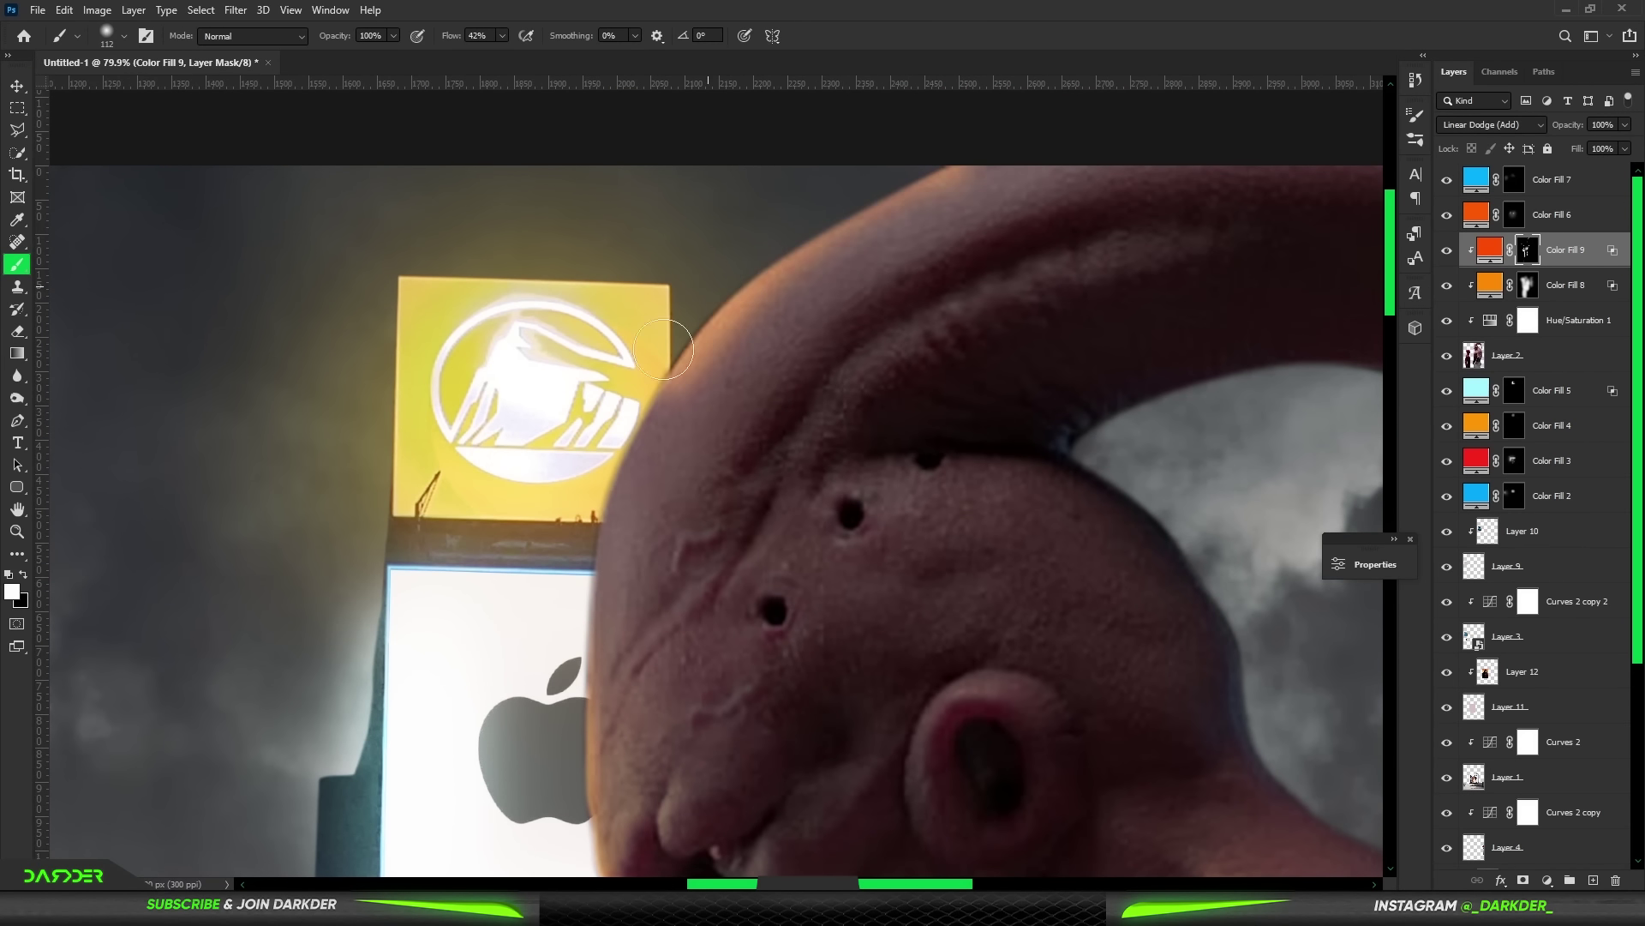
scroll(790, 234, down, 10)
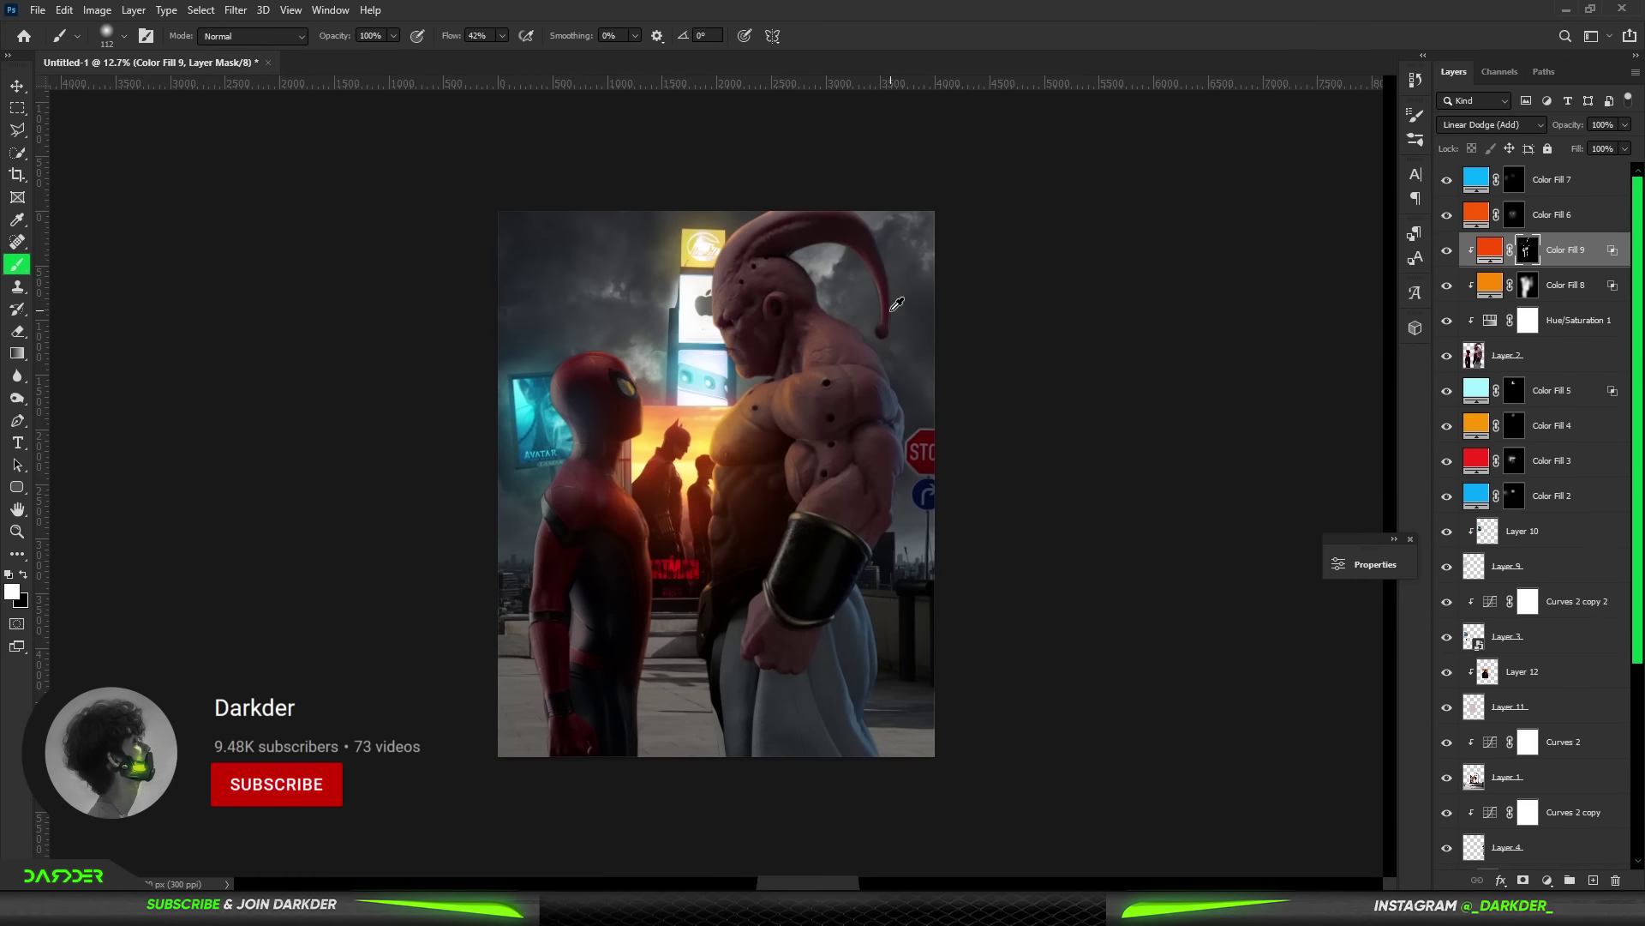
- Add a bright blue Solid Color fill, clipped to the figures, in Linear Dodge (Add)
click(1548, 880)
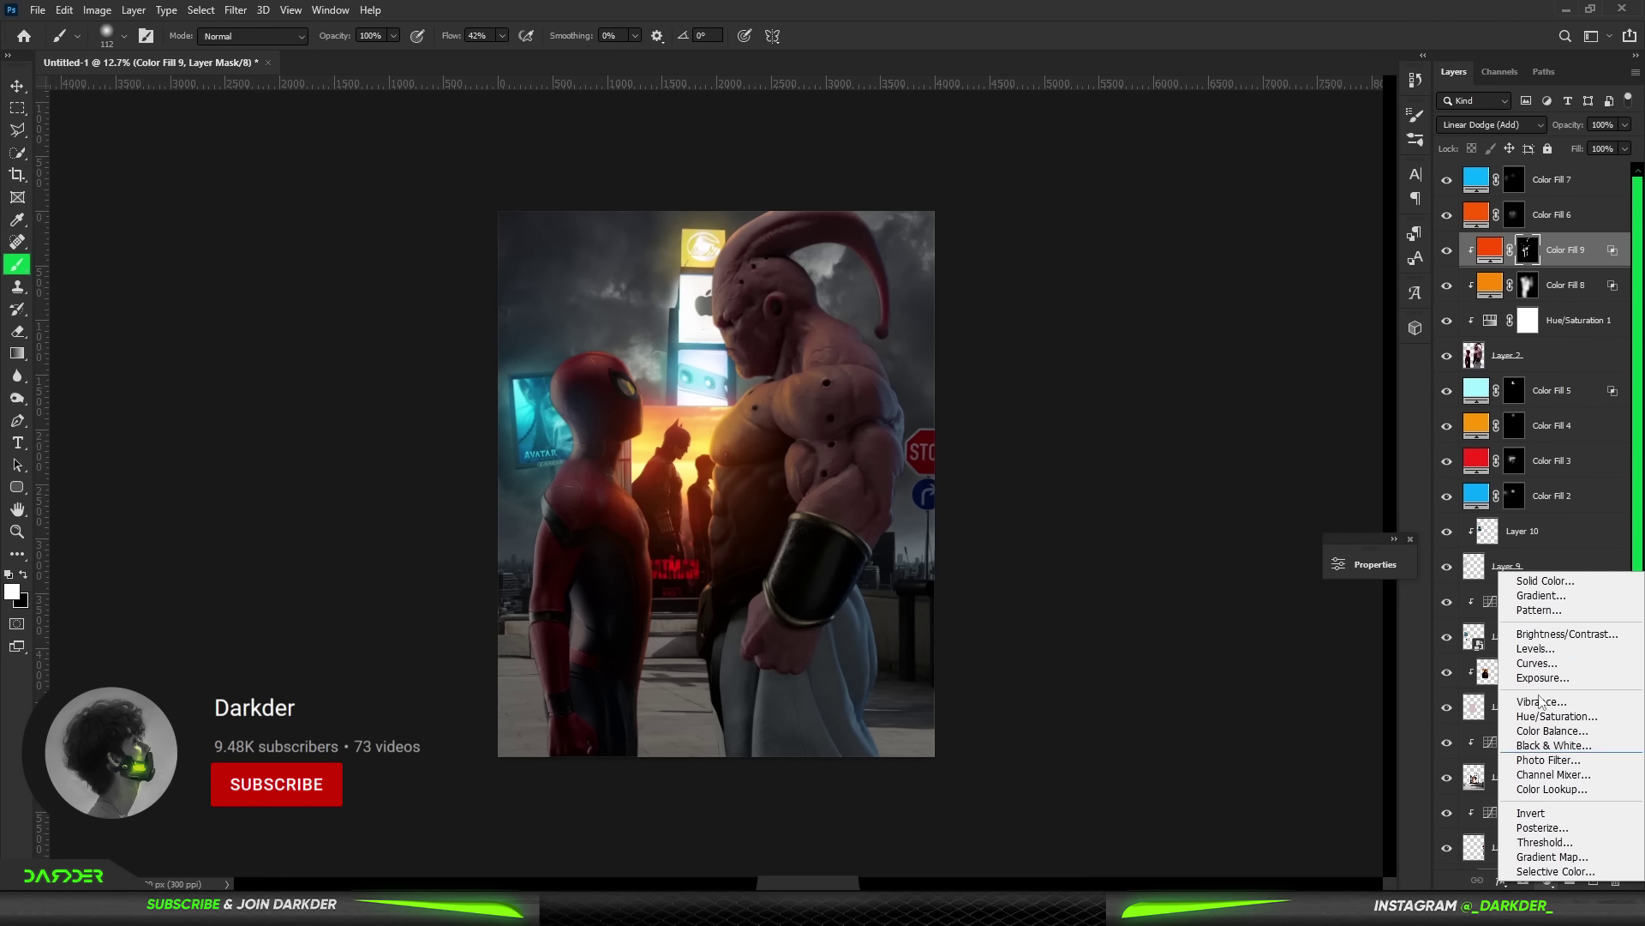
click(1534, 592)
click(1352, 523)
click(1332, 428)
click(1505, 421)
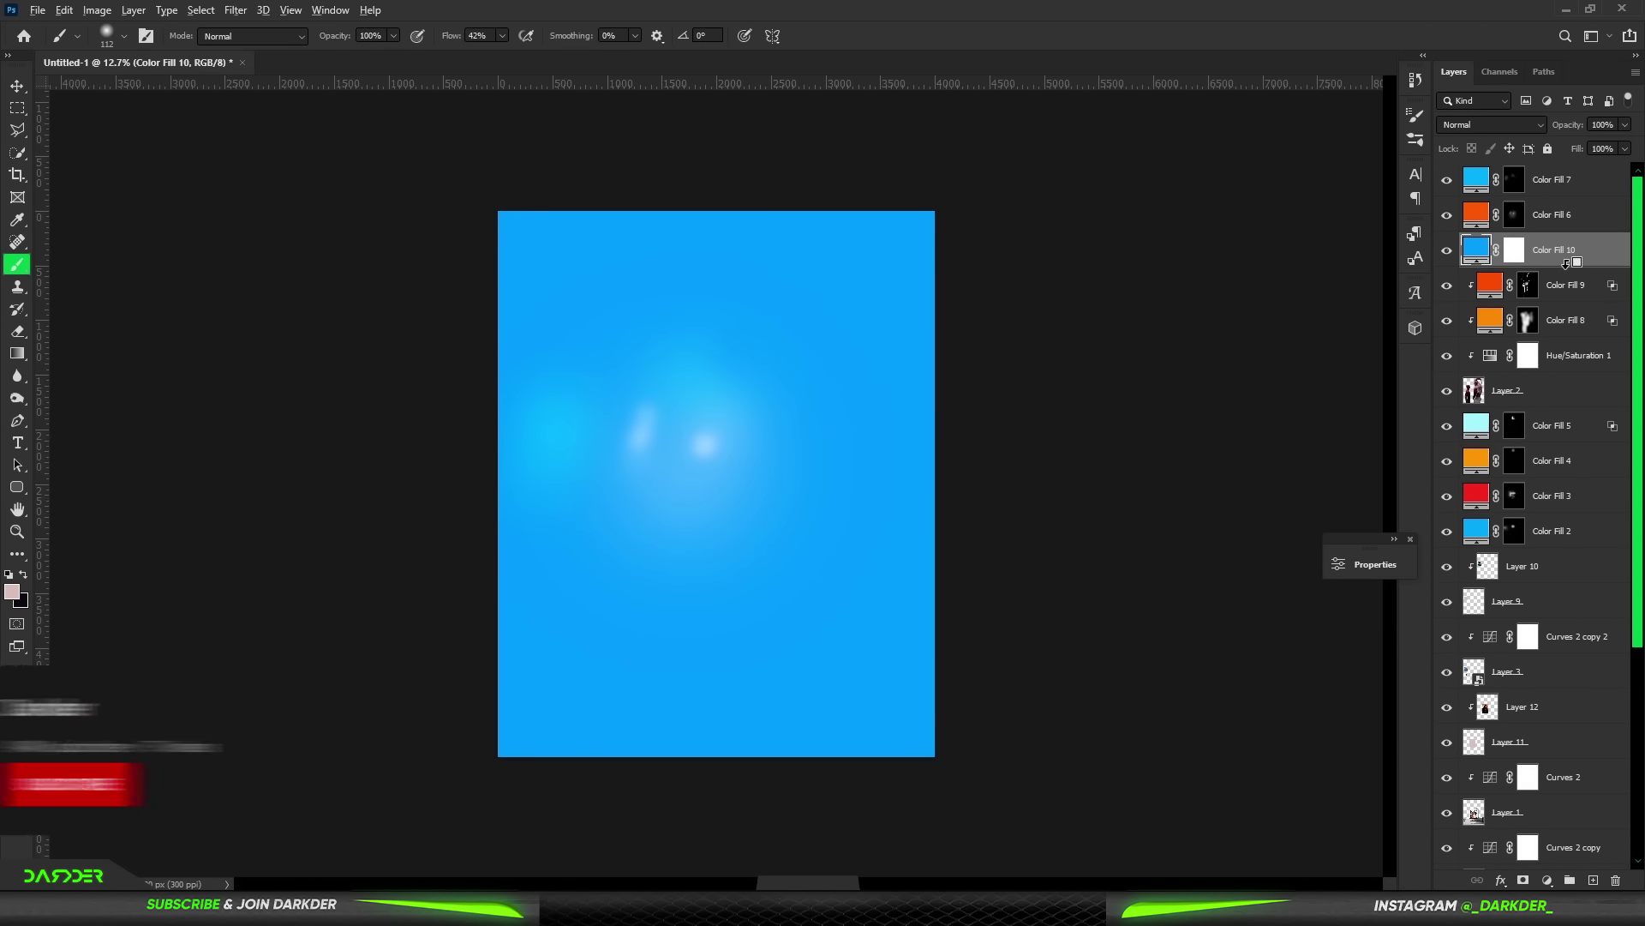
alt+click(1491, 267)
click(1491, 124)
click(1501, 293)
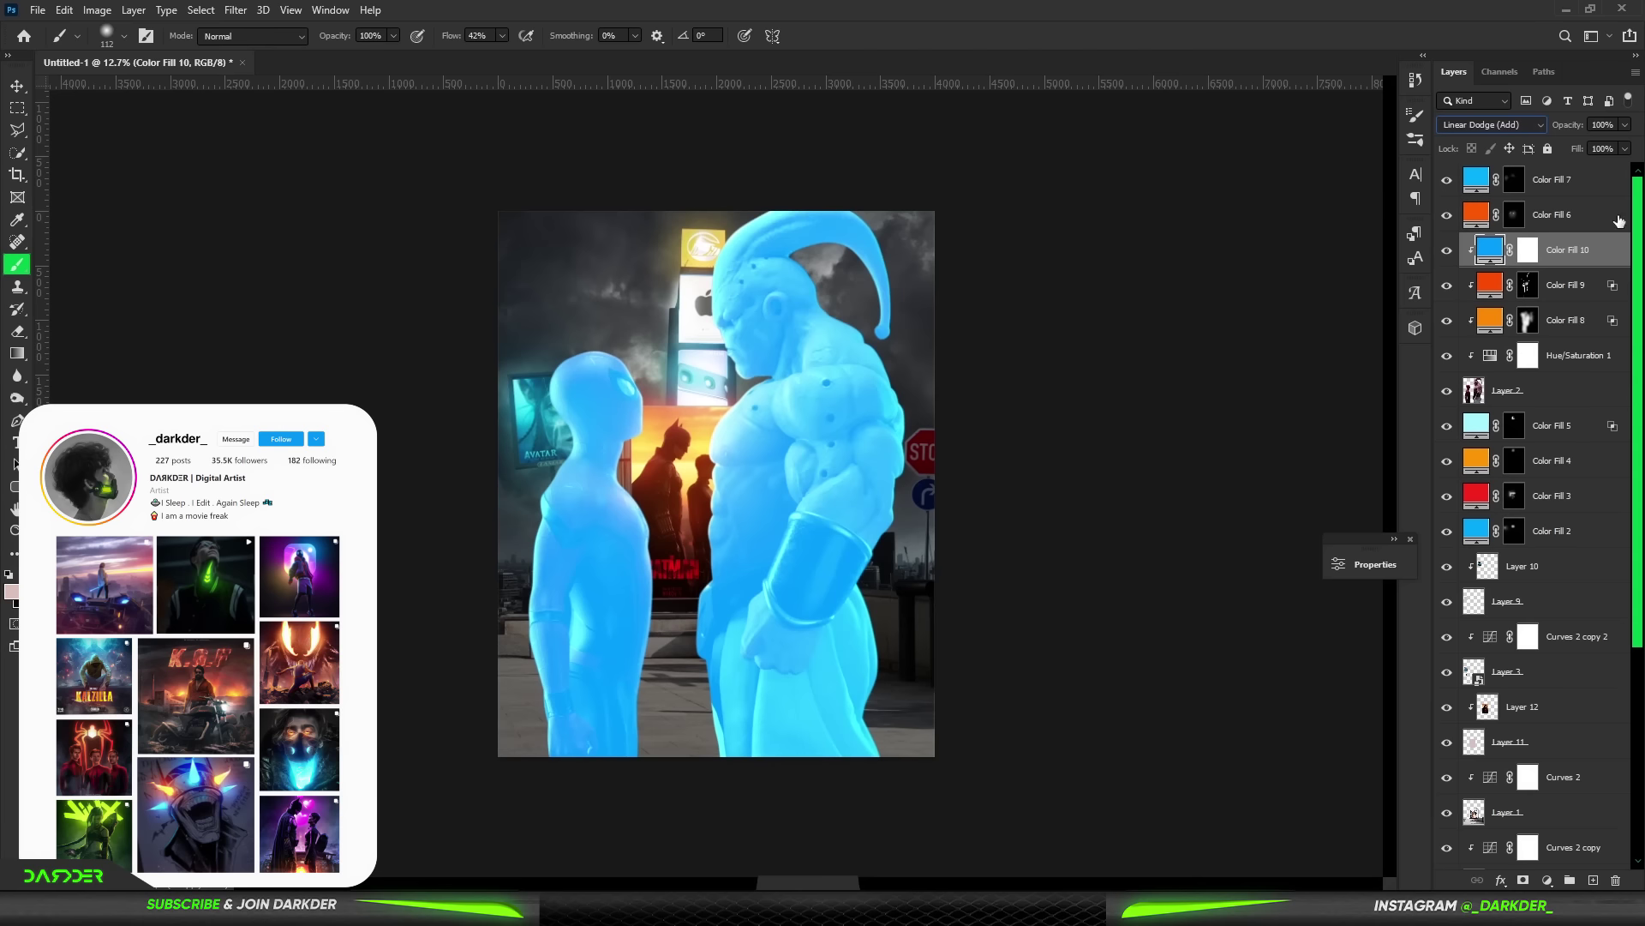
- Limit the blue glow with Blend If, invert its mask and paint it back onto the figures' edges
double_click(1594, 250)
drag(1178, 808, 1293, 804)
key(Return)
key(b)
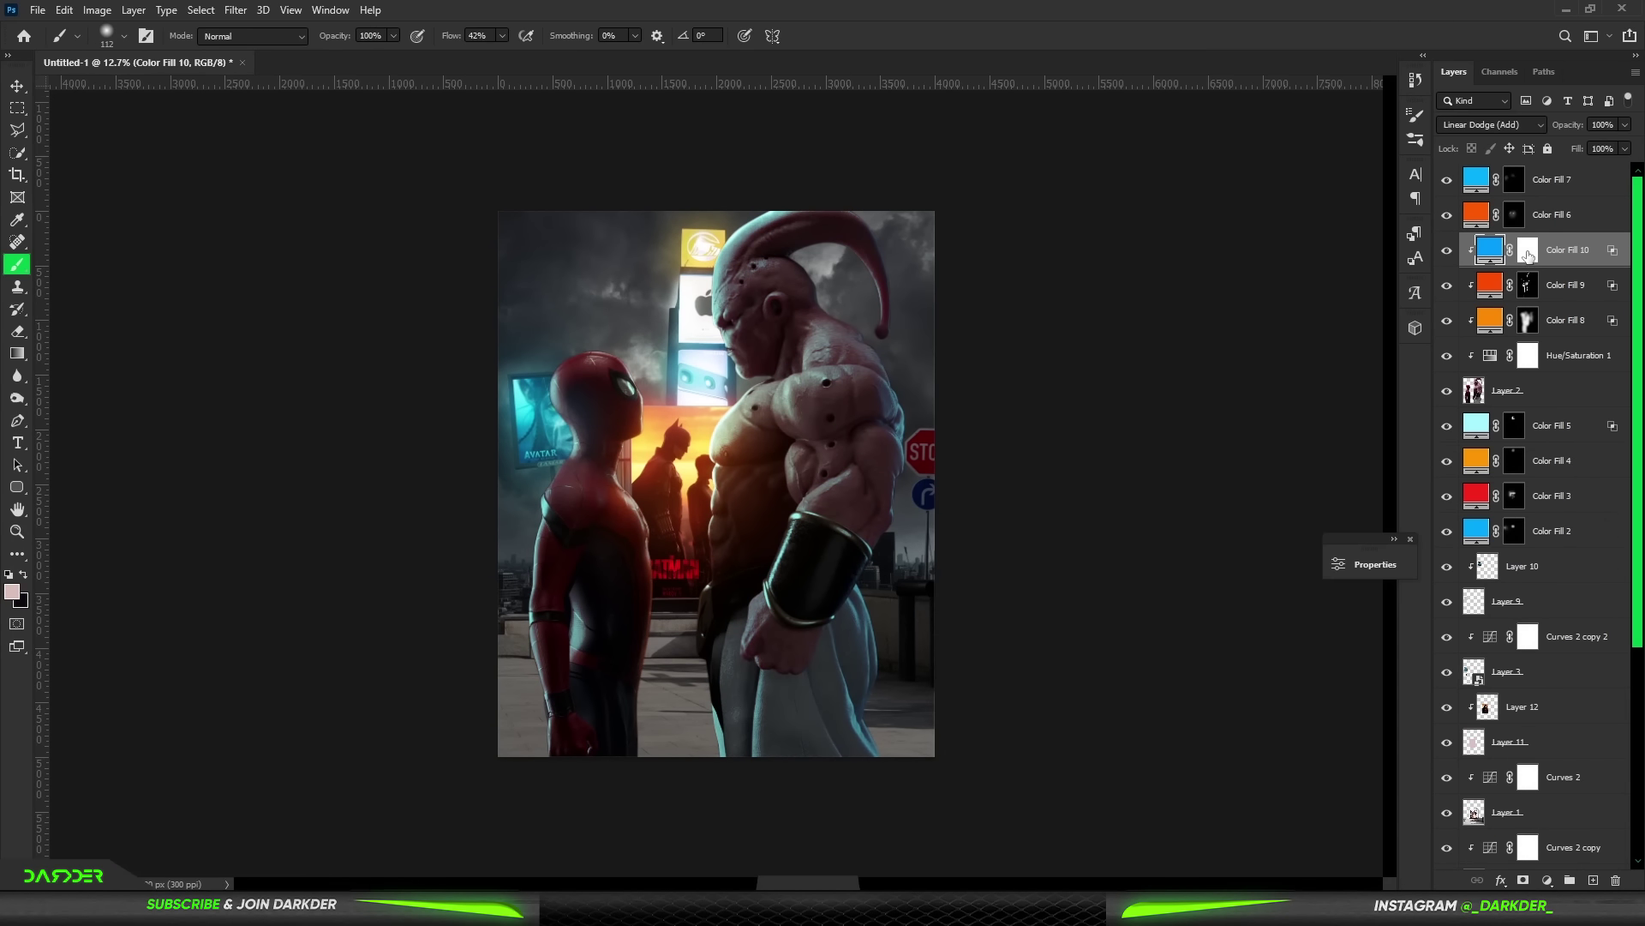
key(ctrl+i)
scroll(732, 404, up, 3)
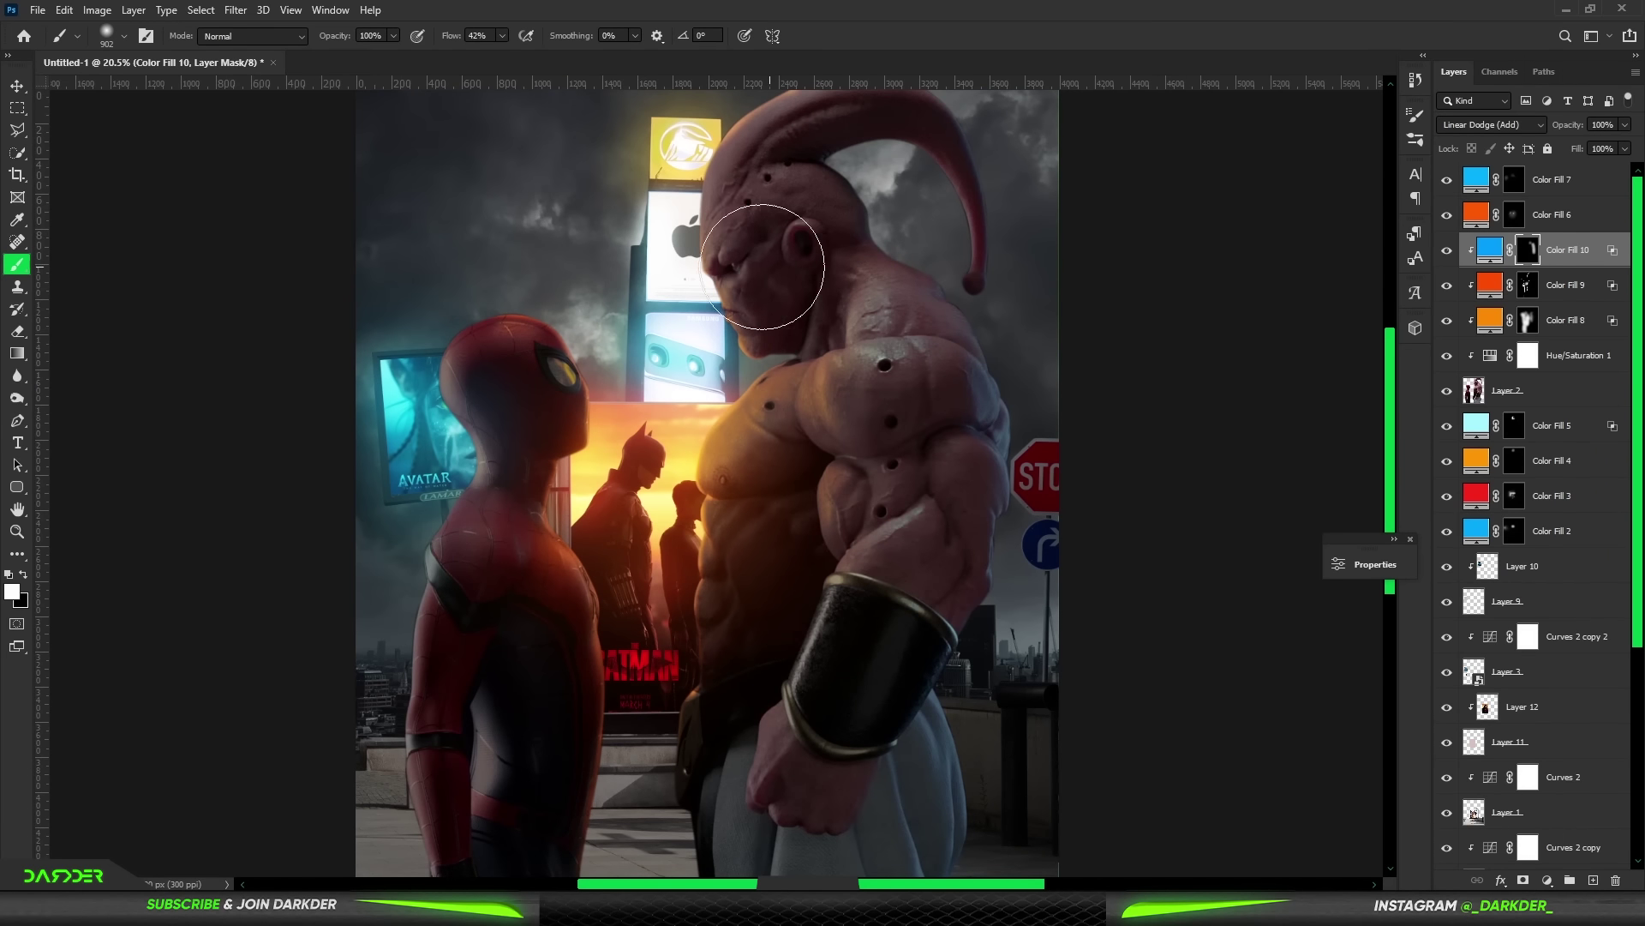
scroll(809, 283, down, 3)
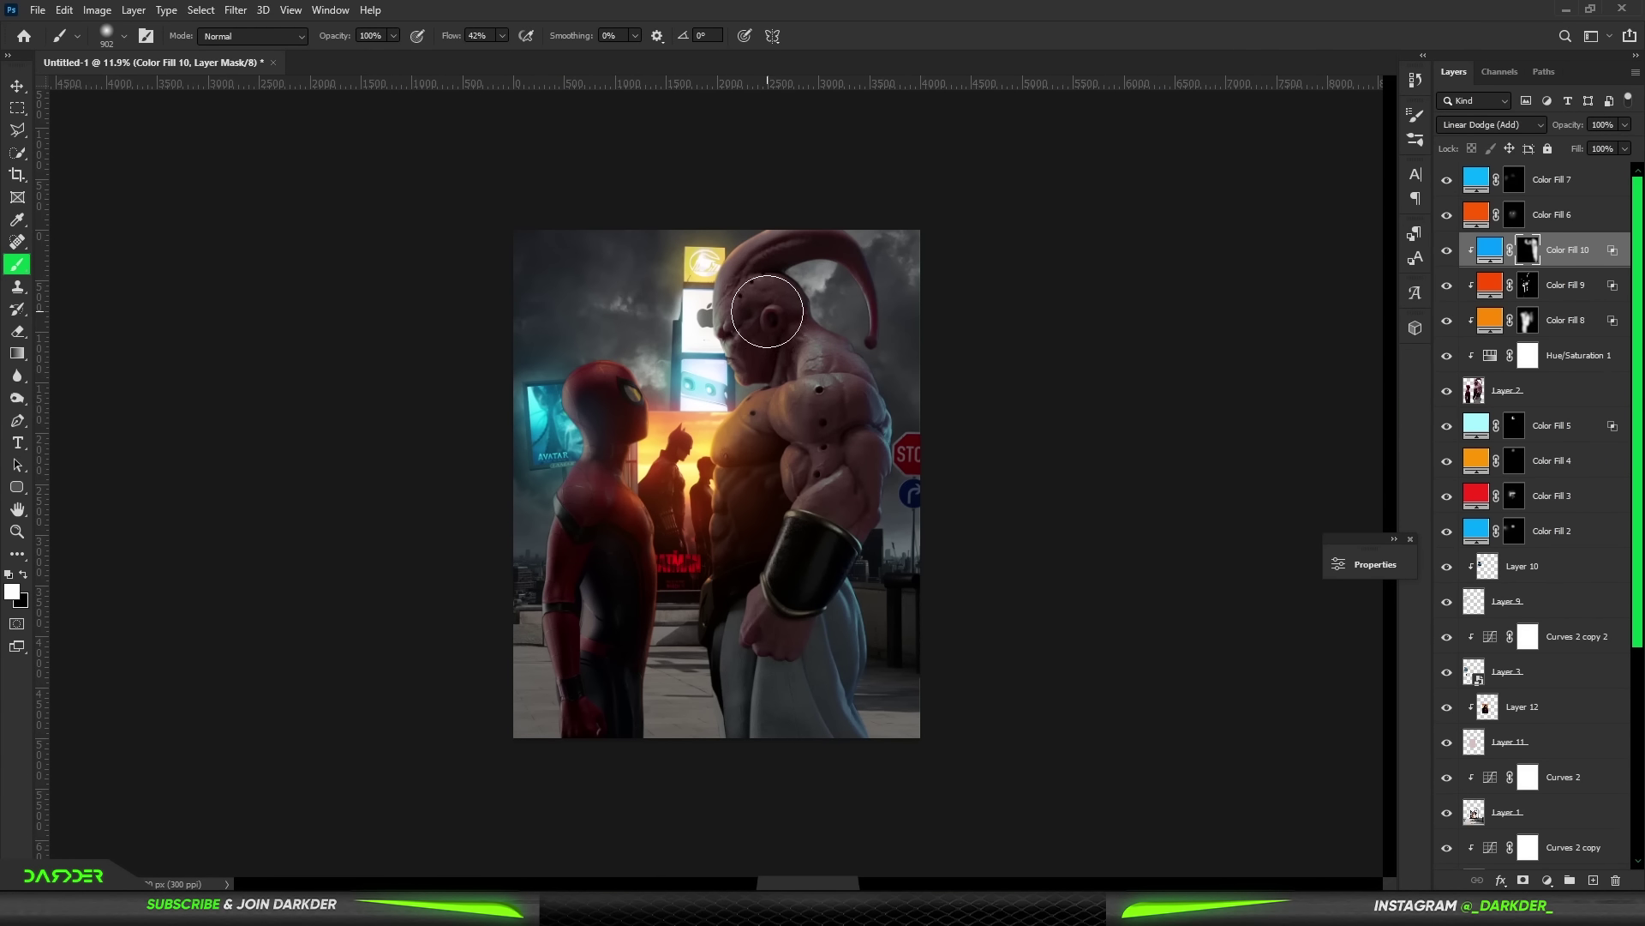
scroll(560, 593, up, 2)
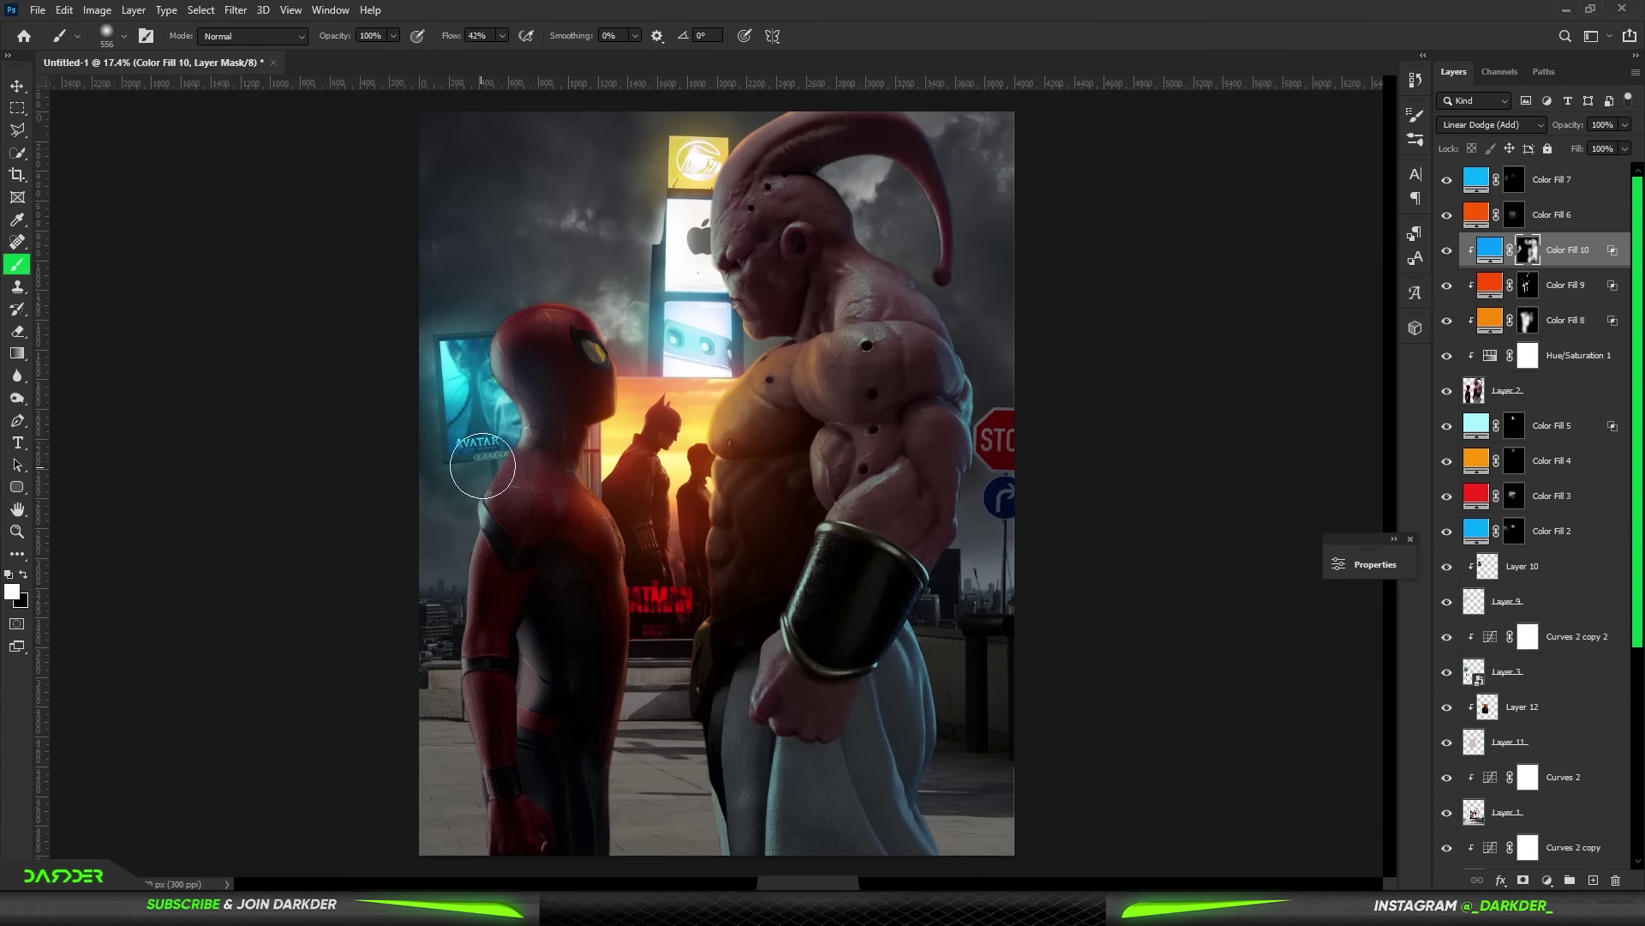
scroll(447, 692, up, 1)
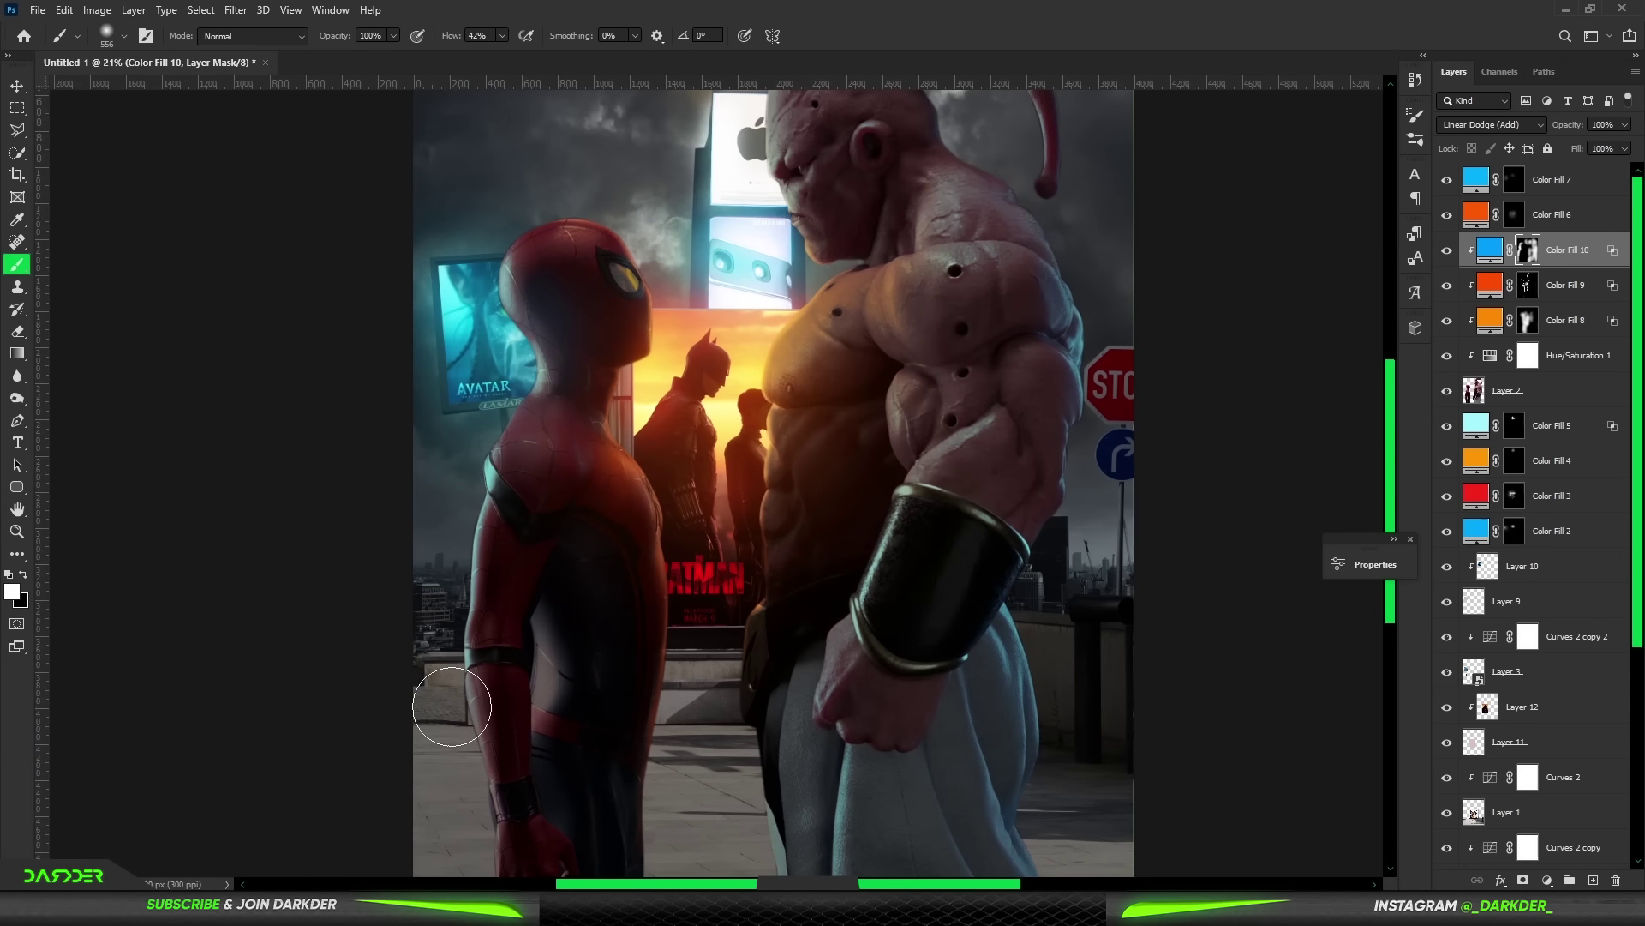
scroll(642, 646, down, 4)
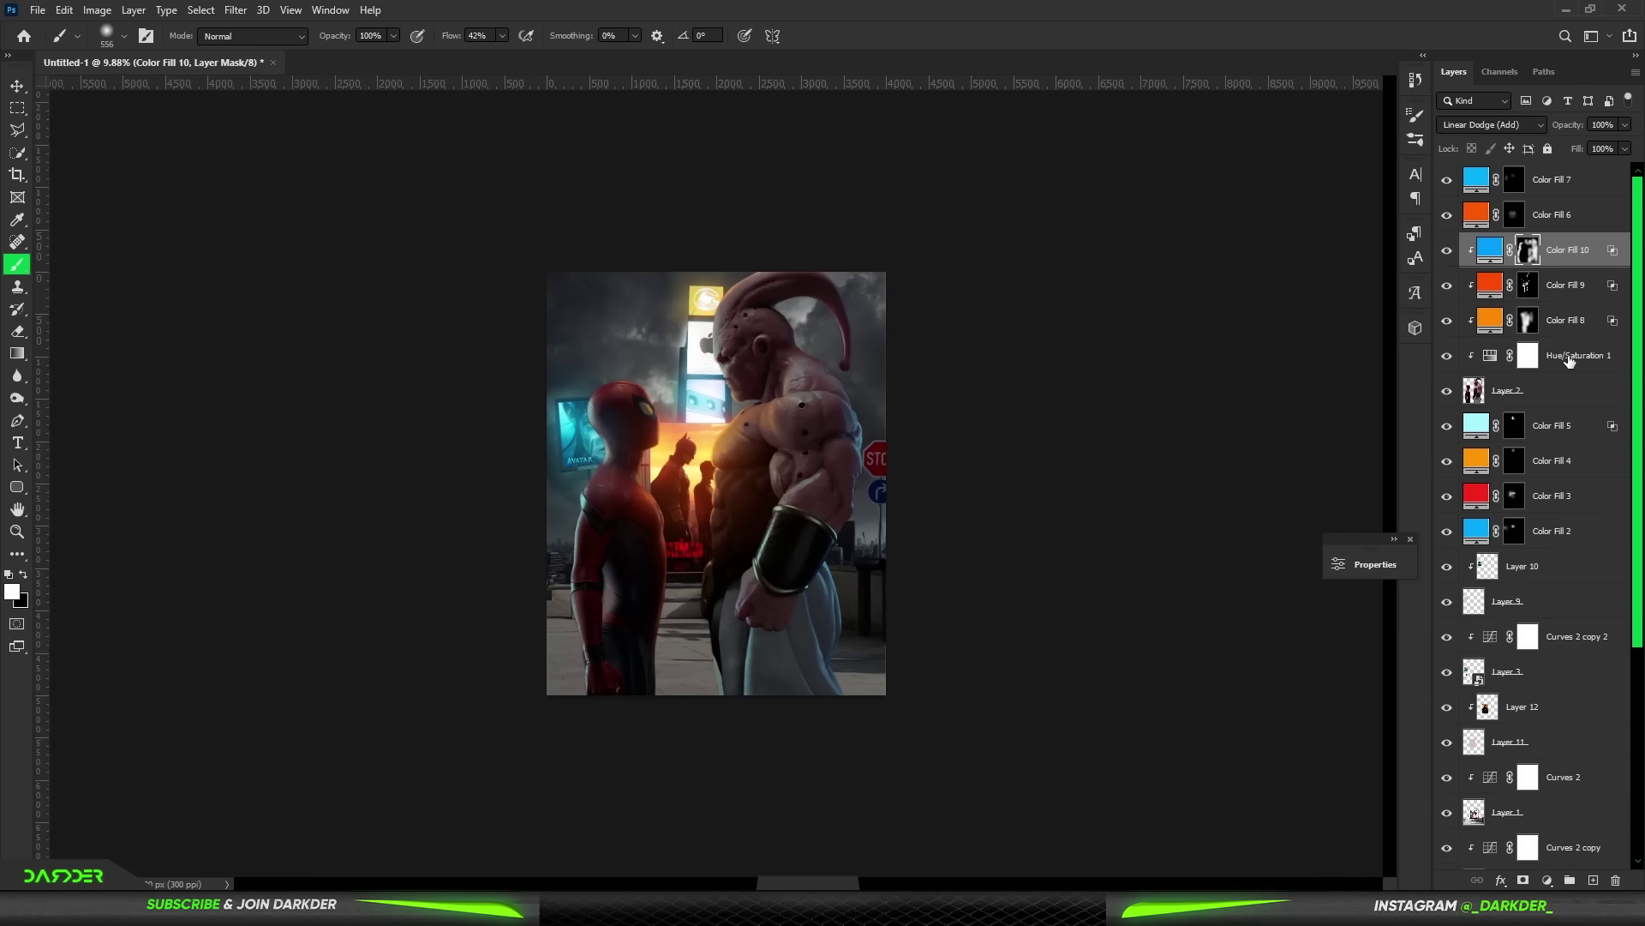
- Add a strongly brightening Exposure adjustment layer above Hue/Saturation 1
click(1567, 364)
click(1549, 881)
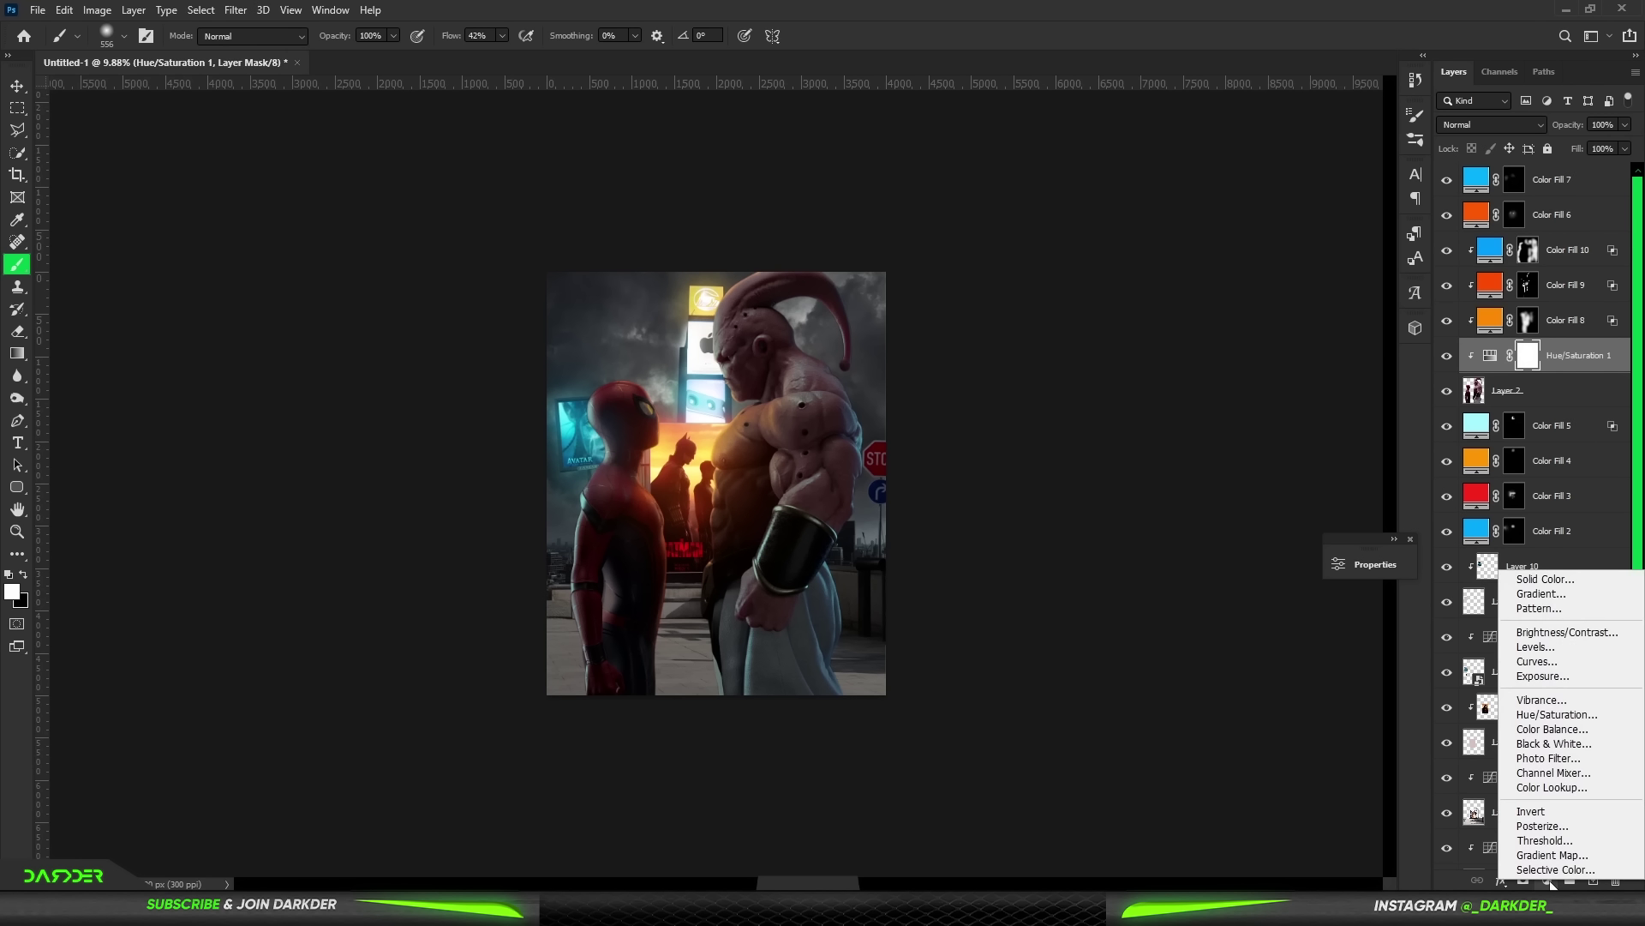
click(1563, 677)
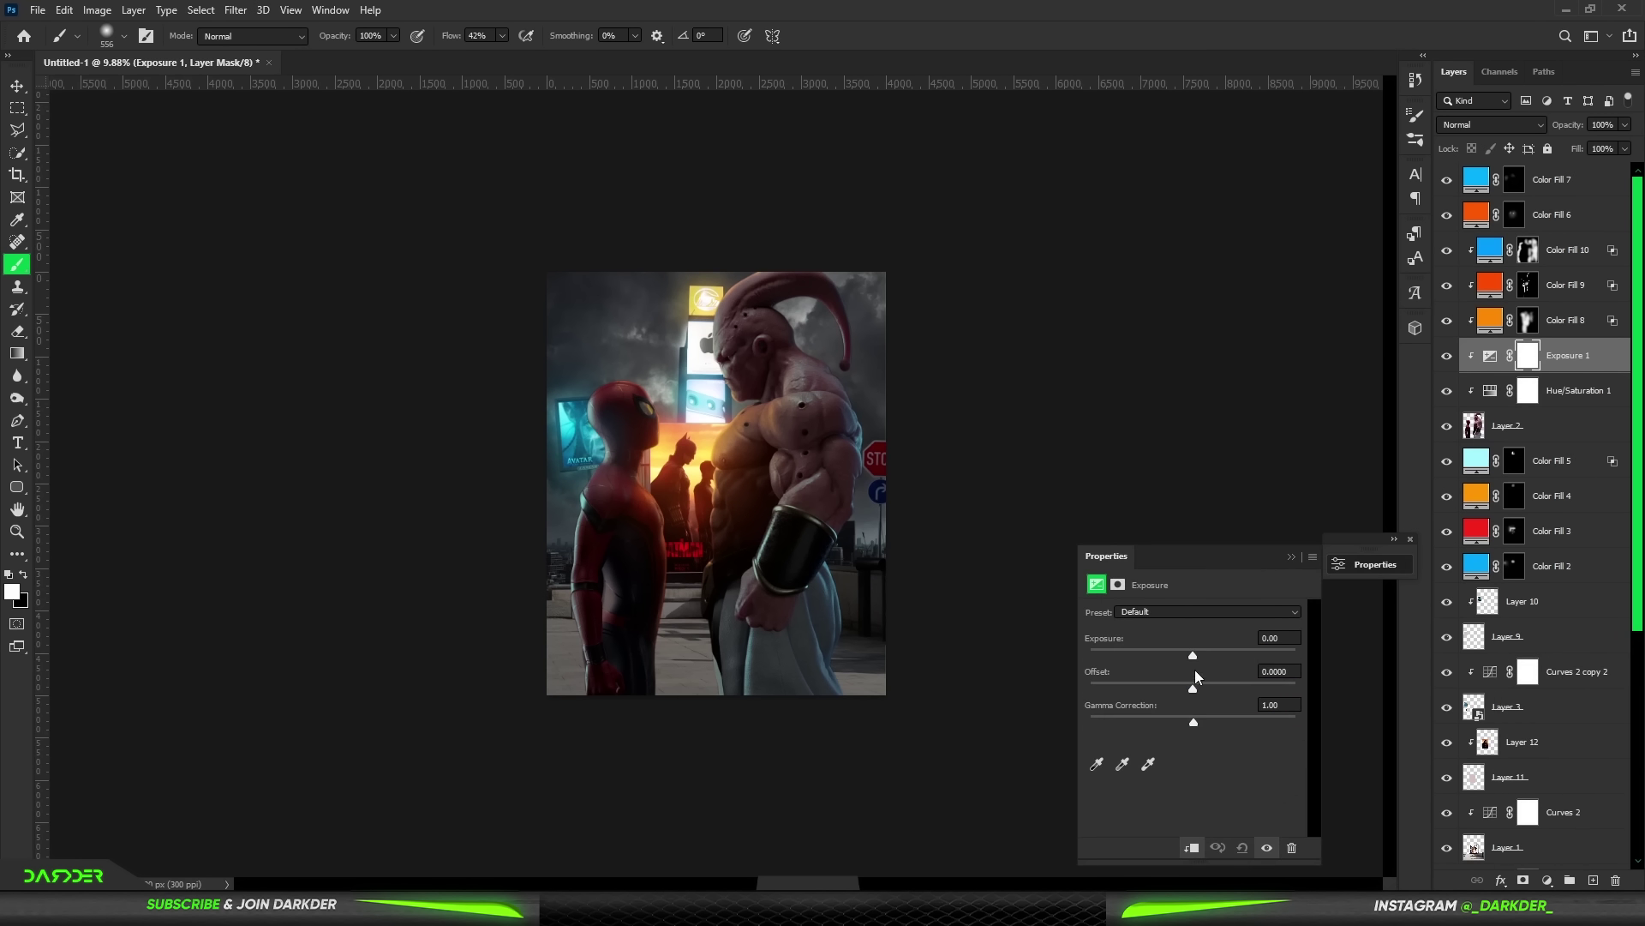
drag(1193, 656, 1237, 661)
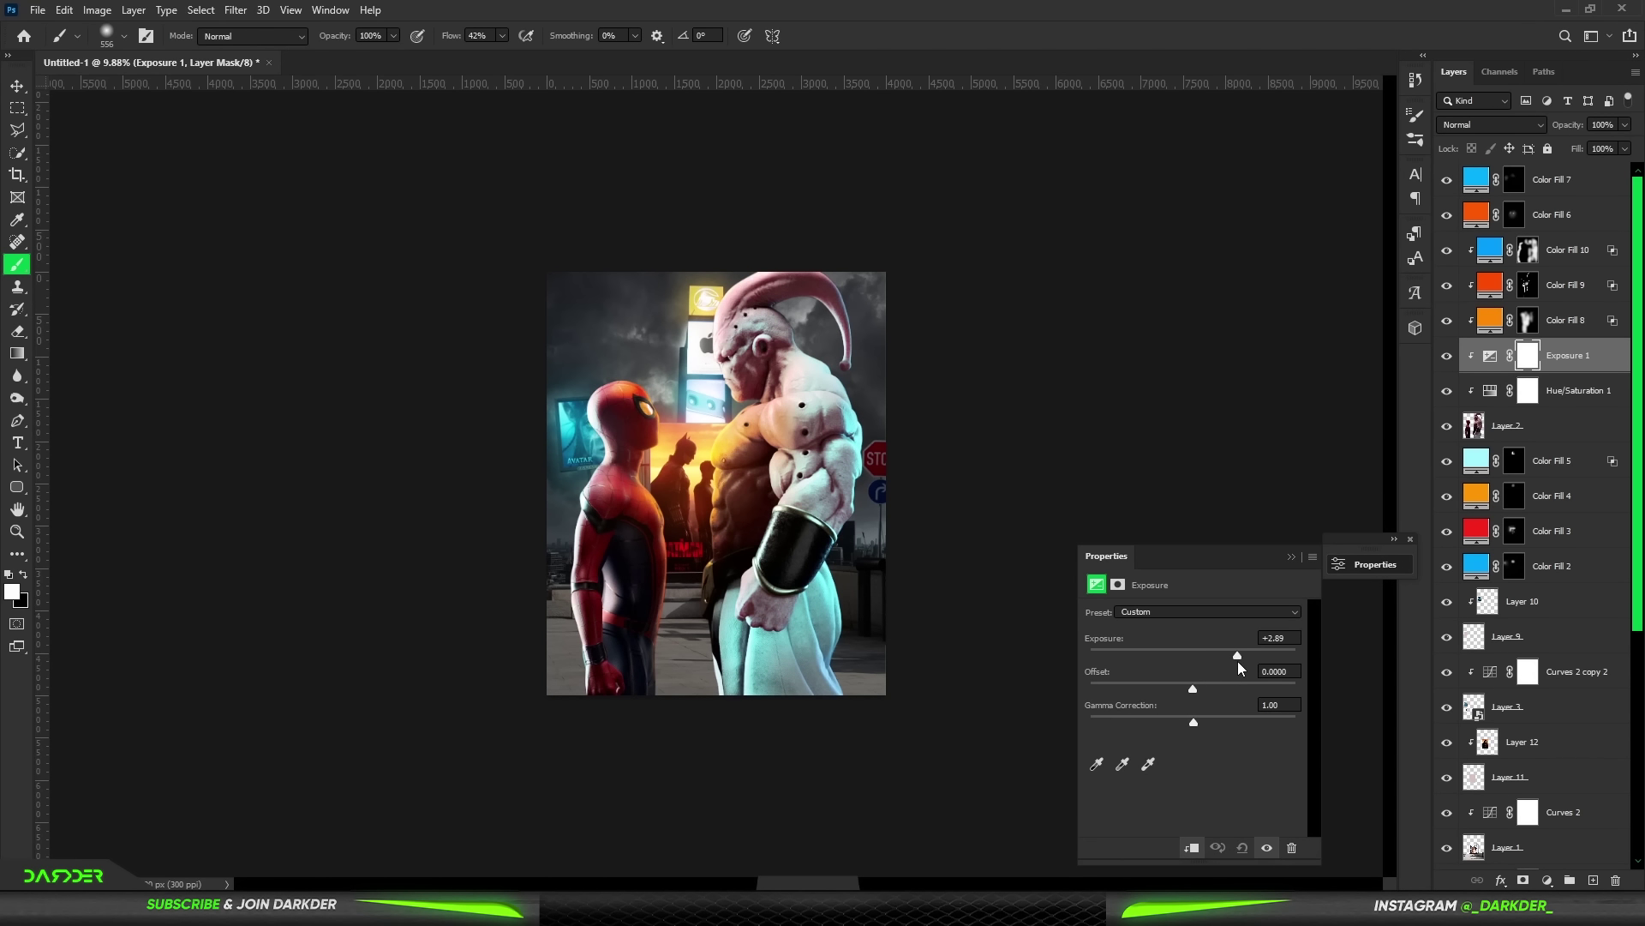
click(1292, 558)
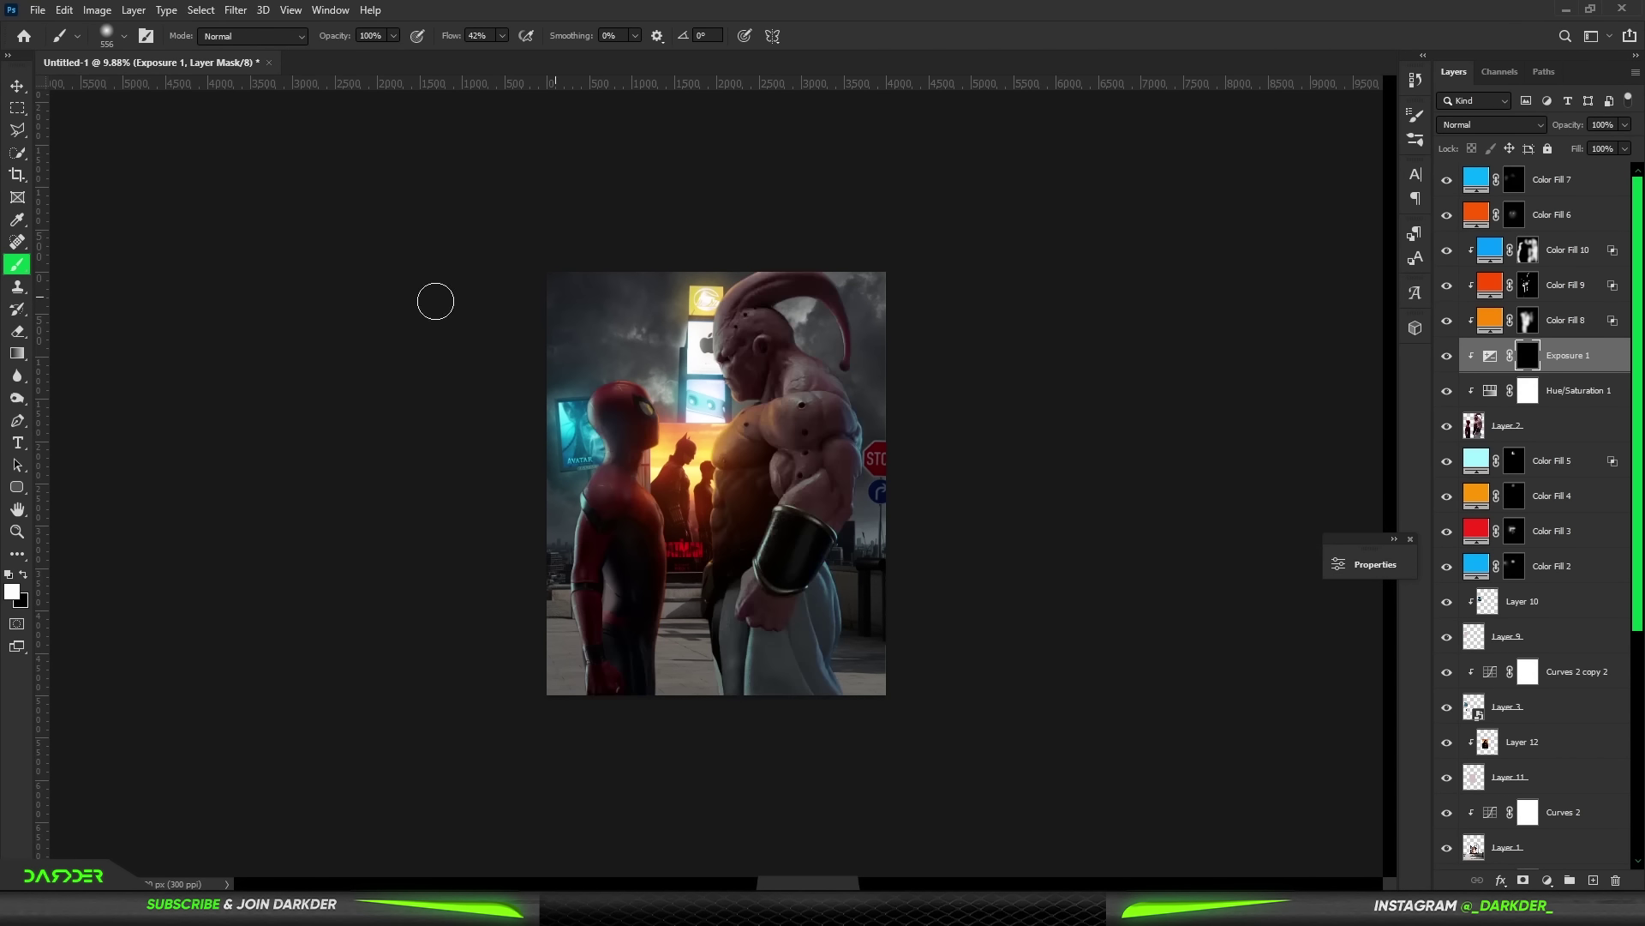
- Pan around Spider-Man's head, lower body and neck to inspect the edges
scroll(434, 294, up, 8)
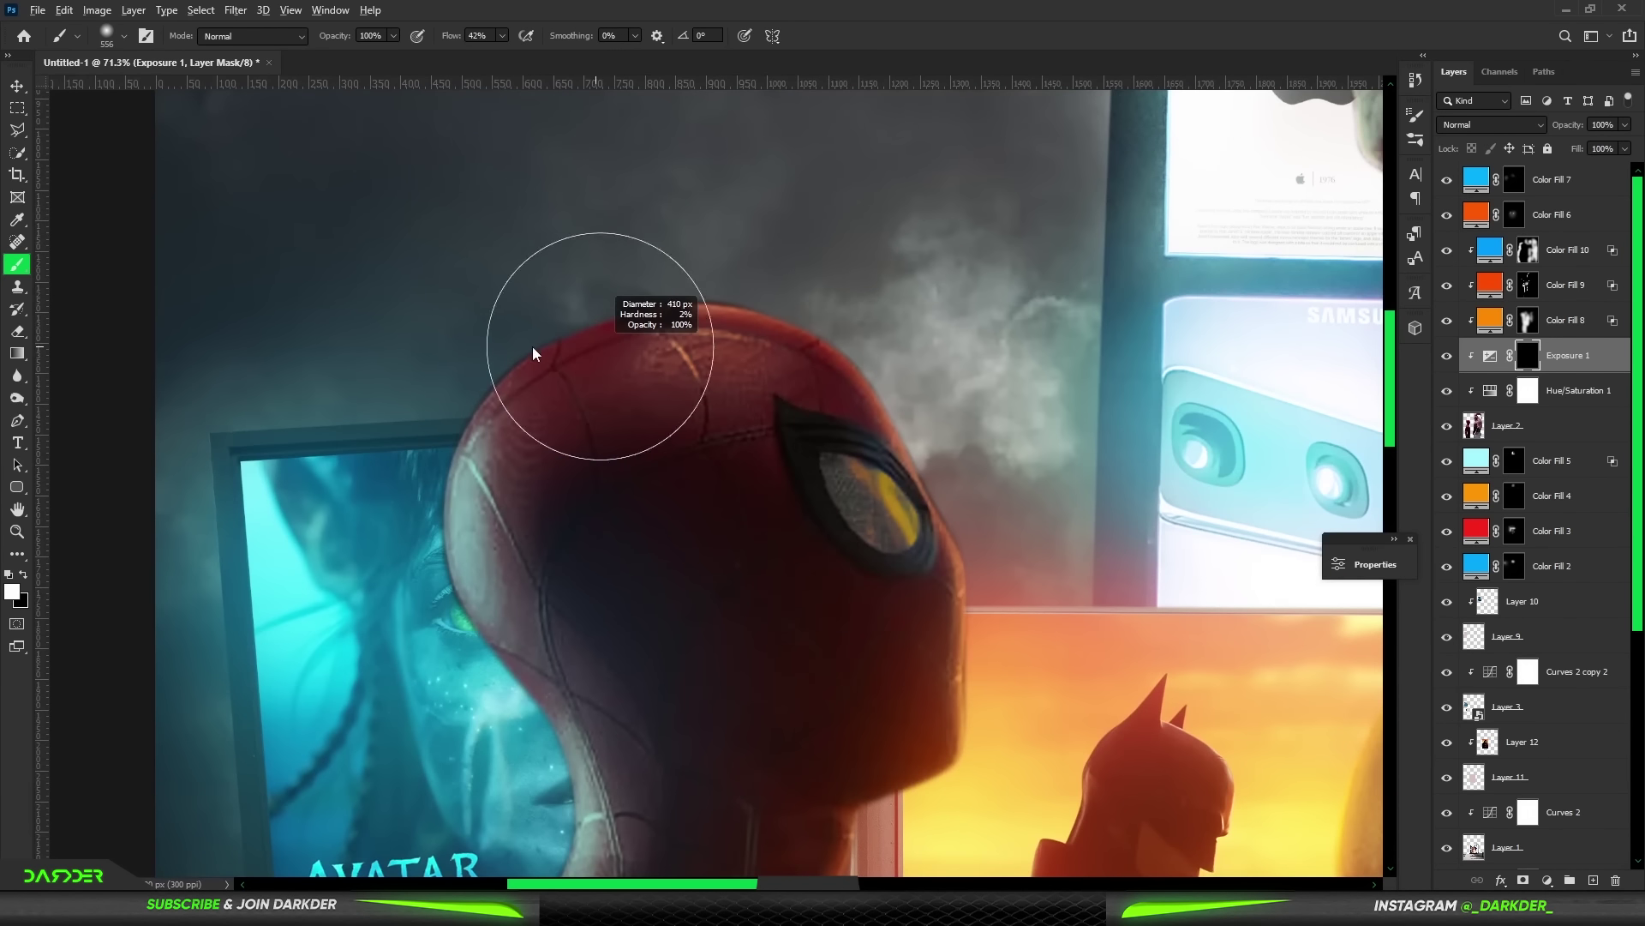
scroll(480, 357, up, 1)
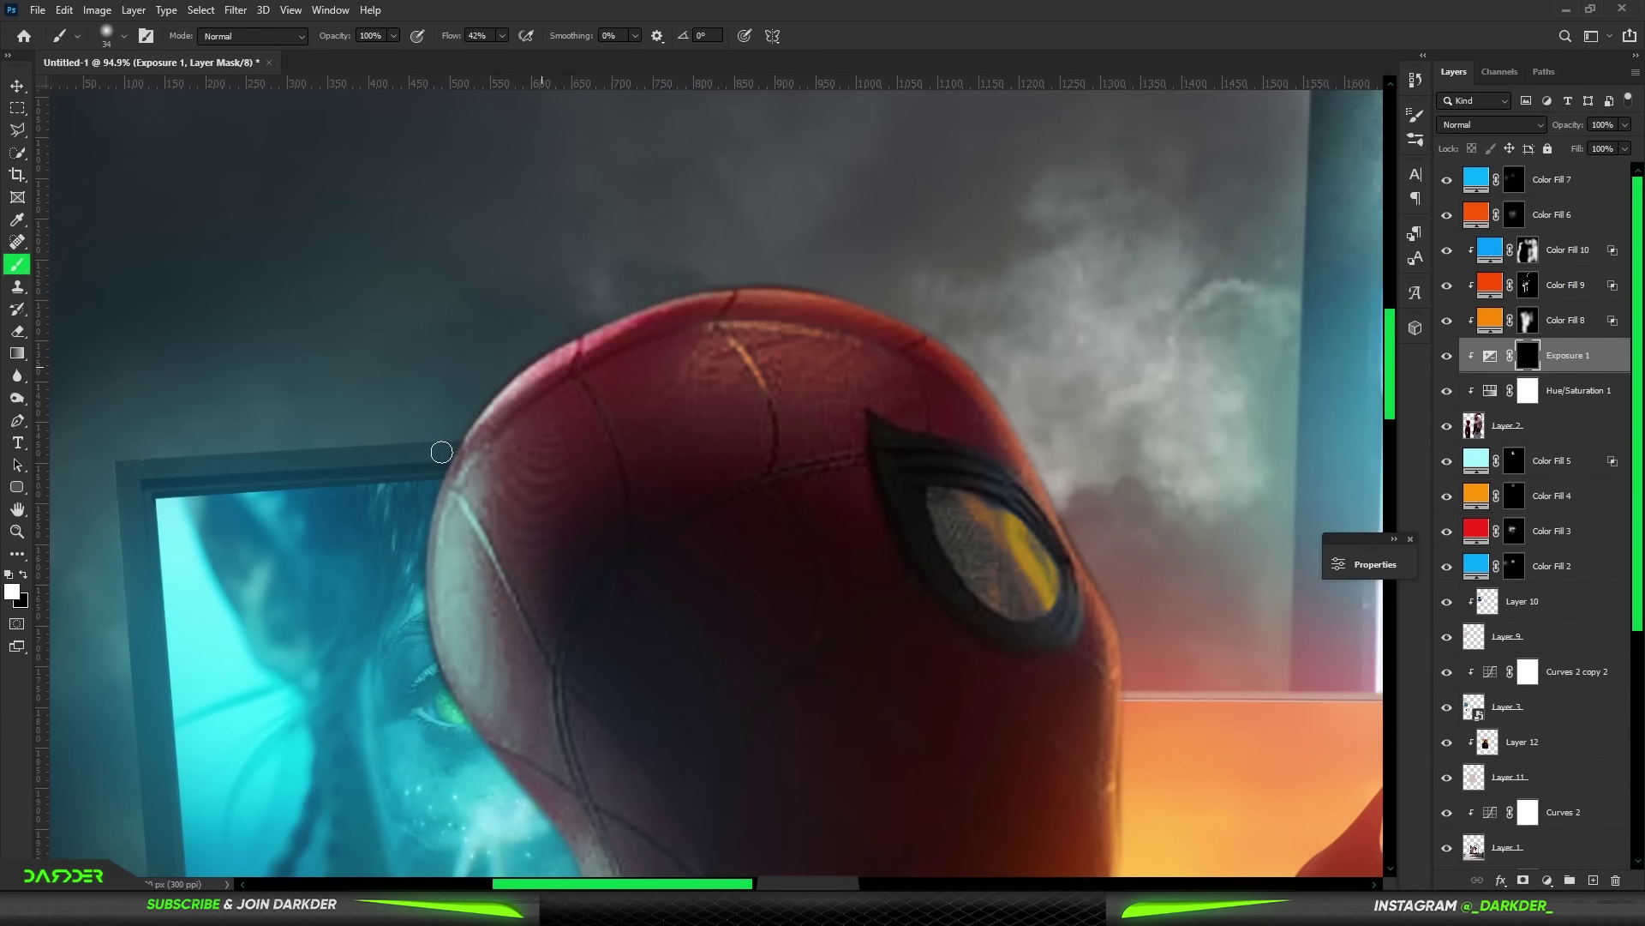
drag(471, 770, 487, 287)
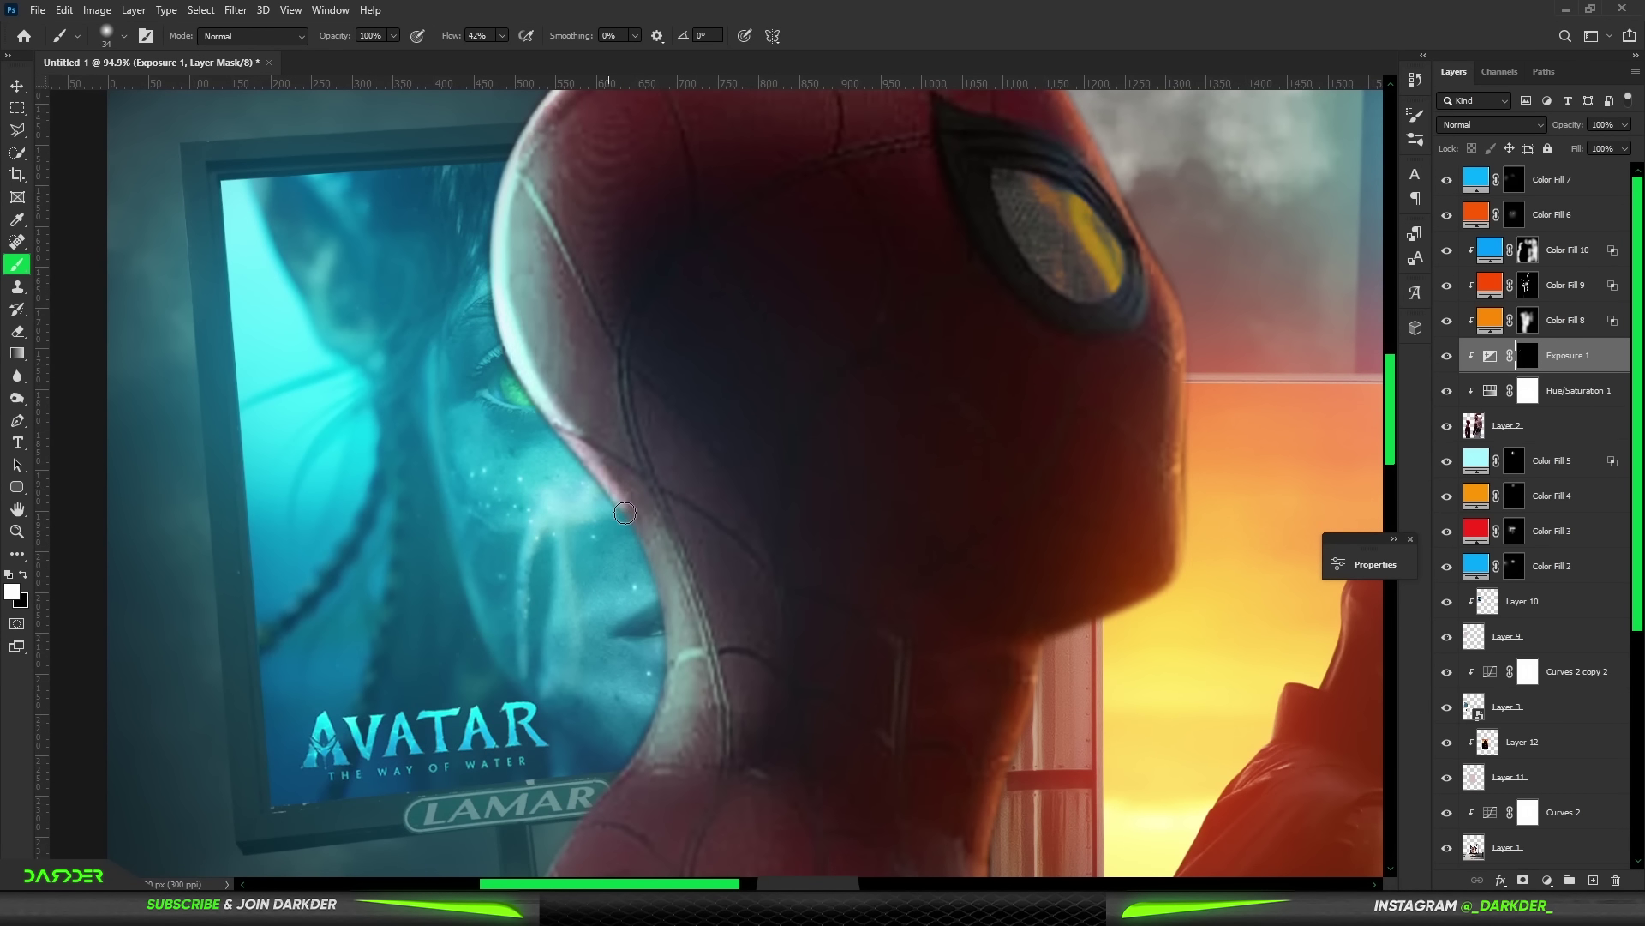
drag(565, 792, 659, 363)
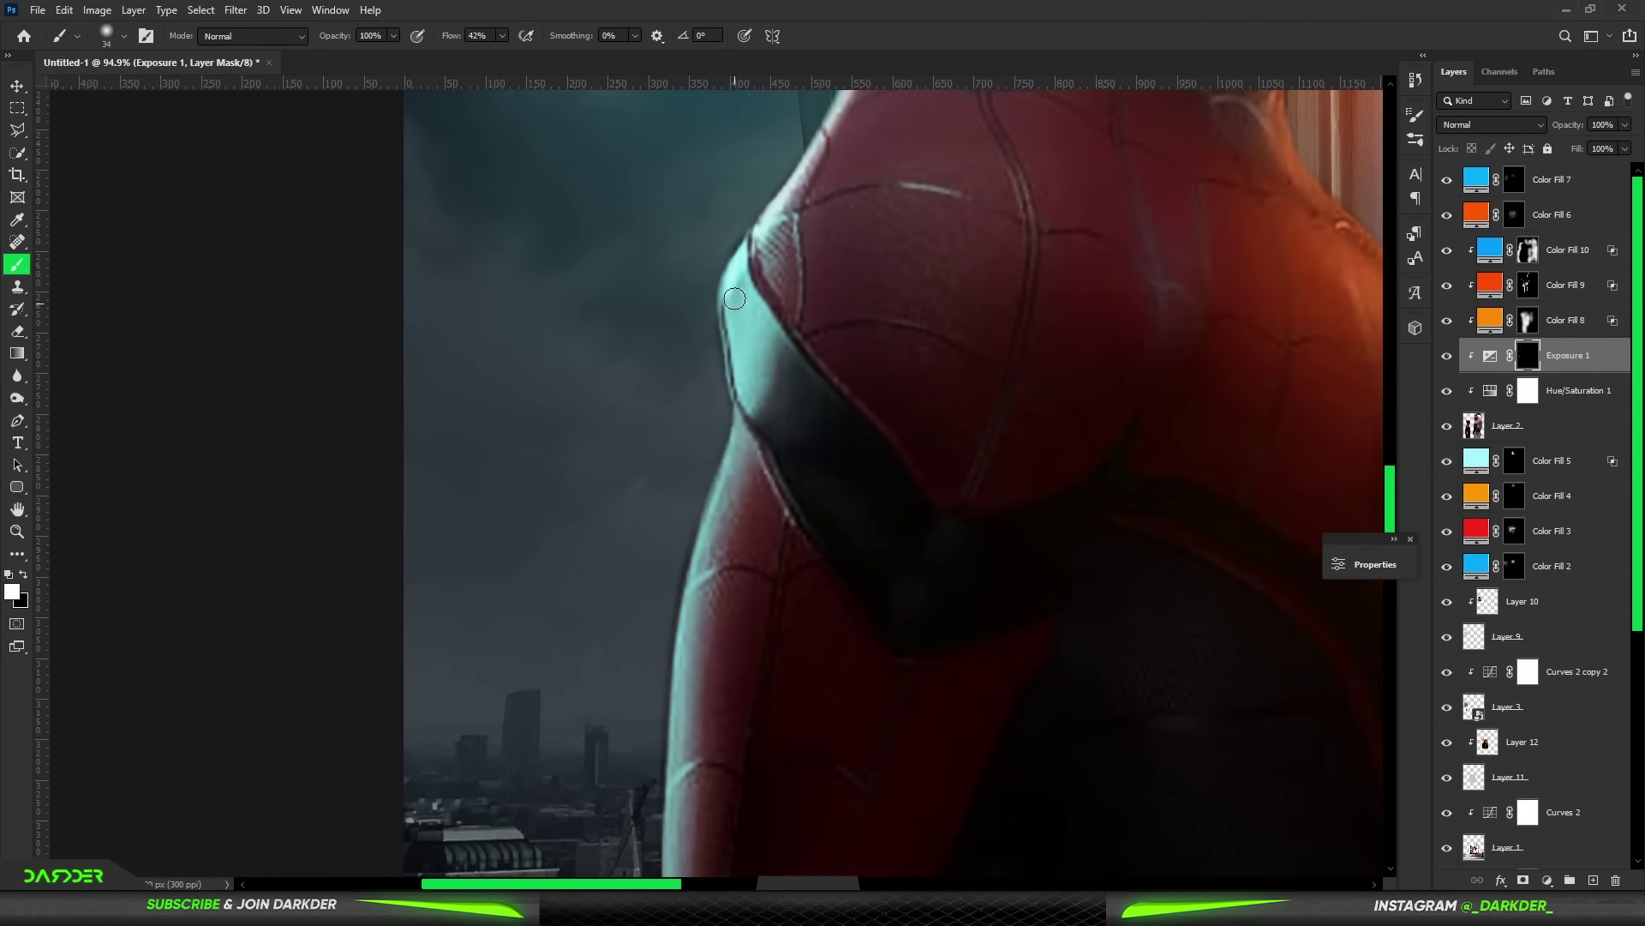
mouse_move(575, 862)
mouse_down()
mouse_move(779, 665)
mouse_move(822, 326)
mouse_up()
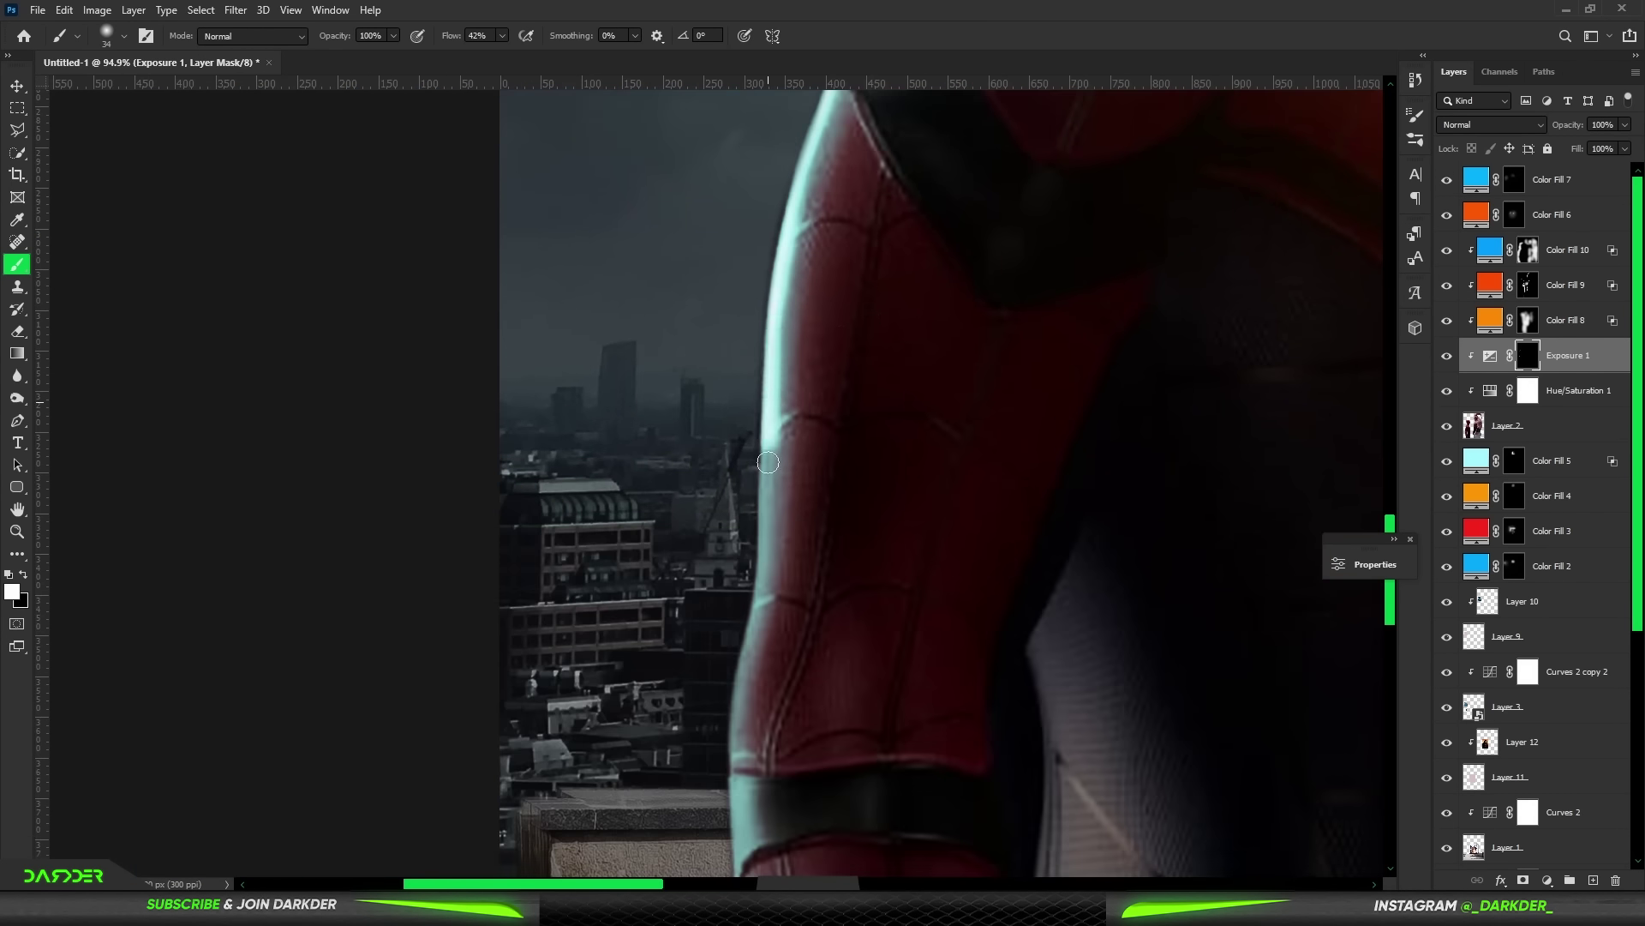
scroll(600, 343, down, 3)
scroll(375, 104, up, 3)
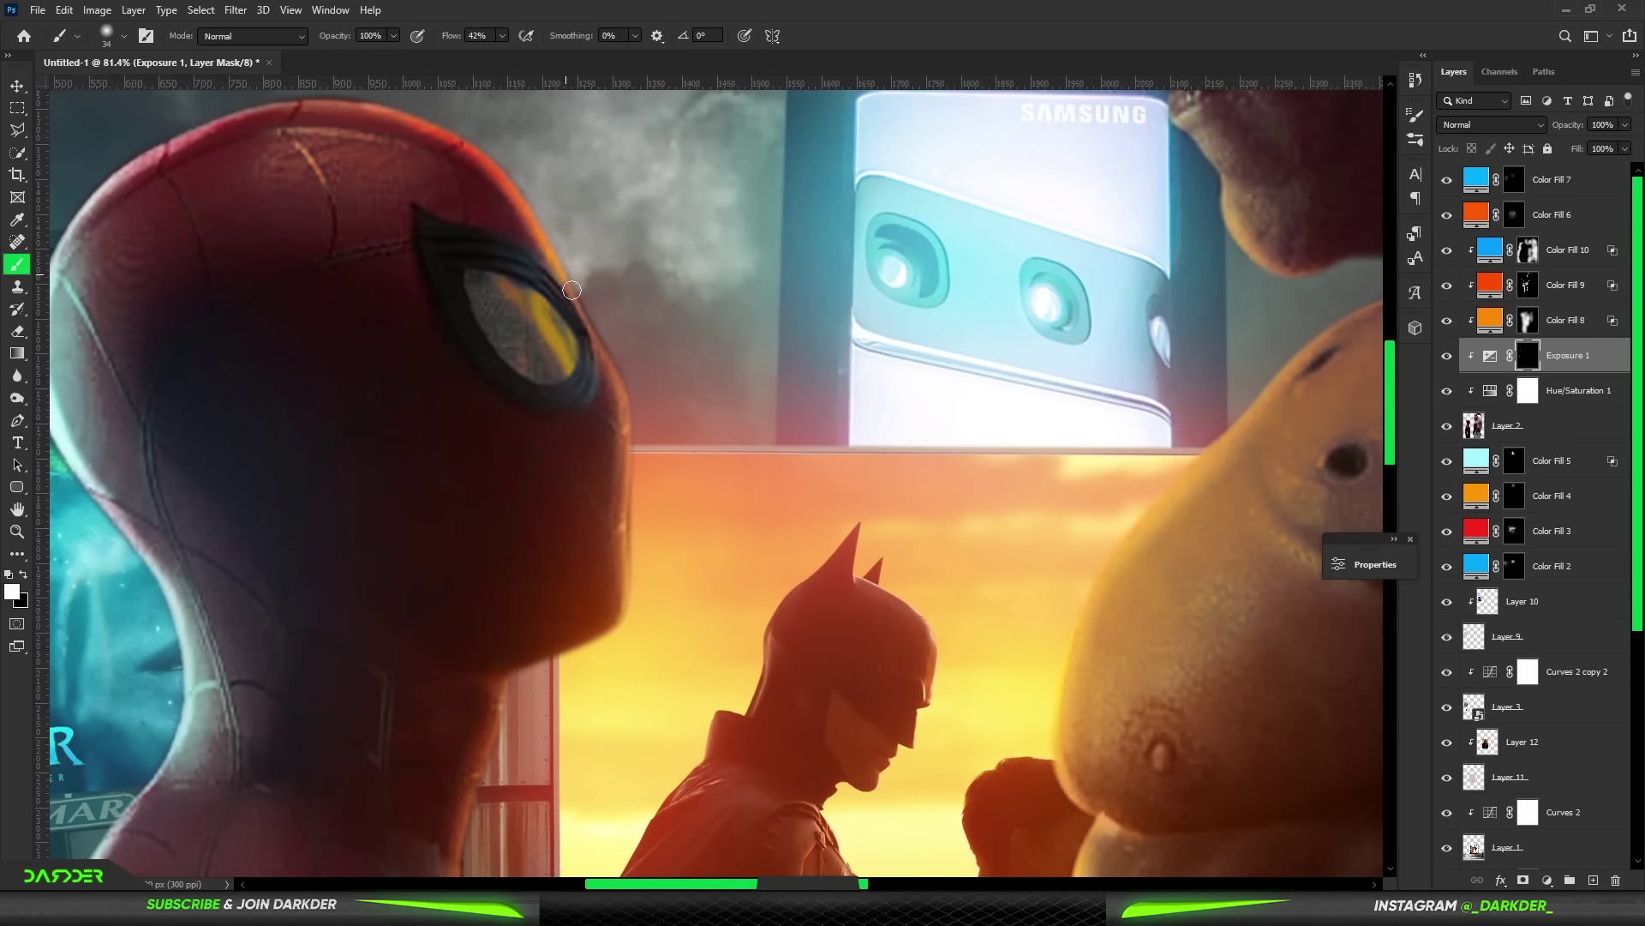
drag(632, 522, 723, 286)
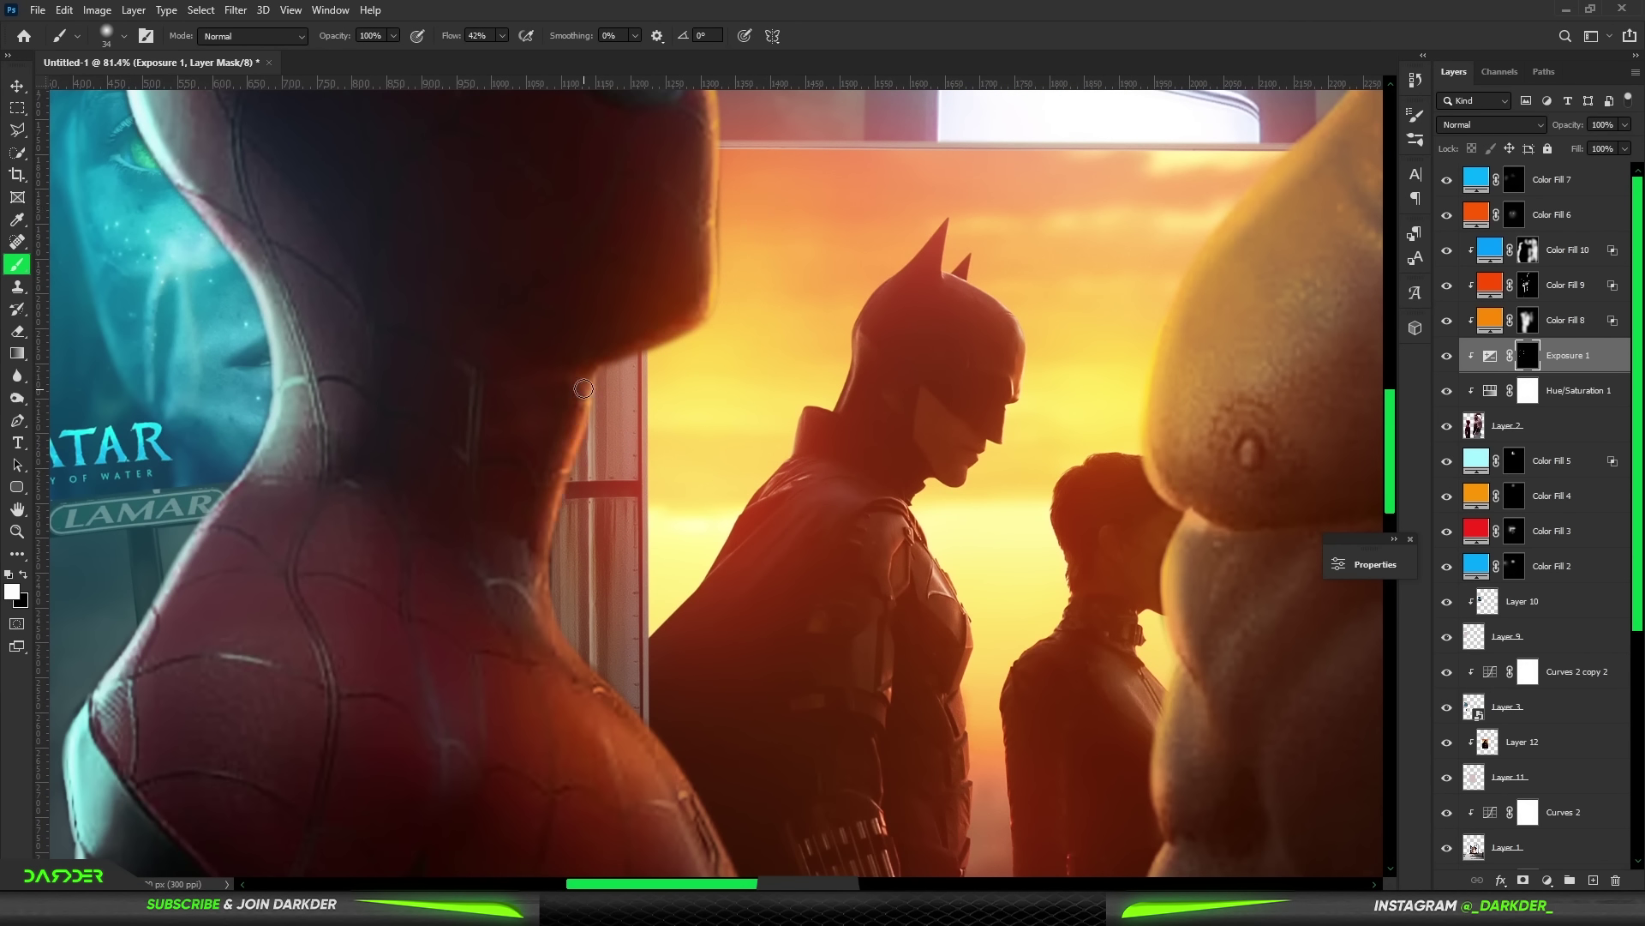
scroll(600, 369, down, 3)
scroll(771, 617, down, 5)
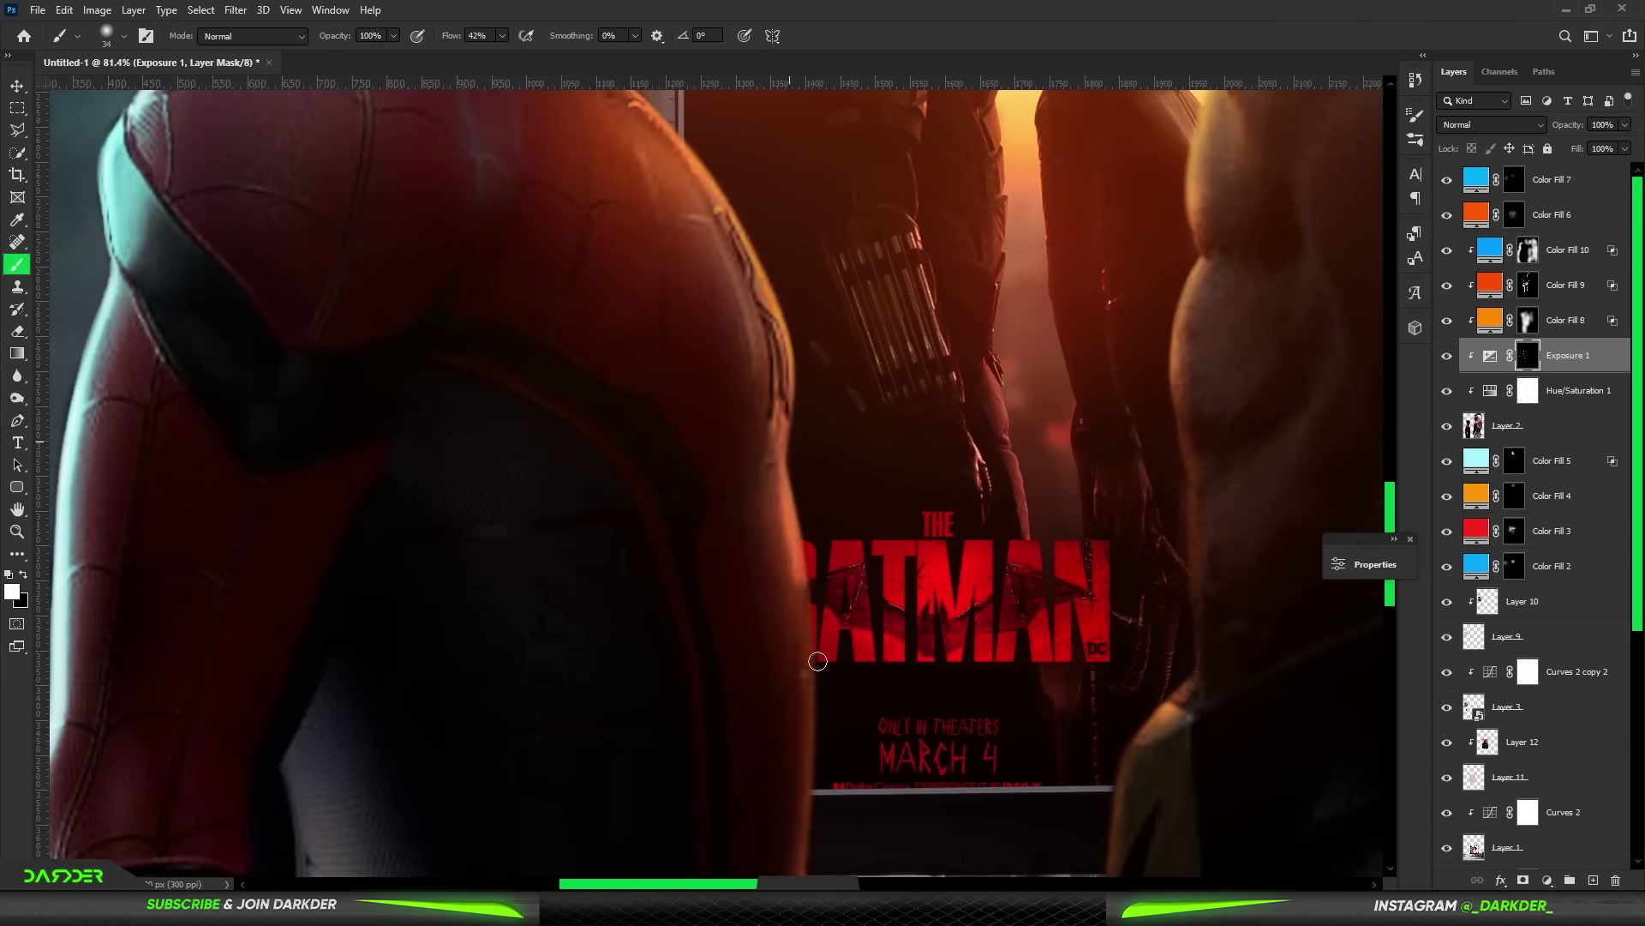
scroll(817, 660, down, 5)
scroll(817, 661, down, 5)
scroll(874, 531, down, 5)
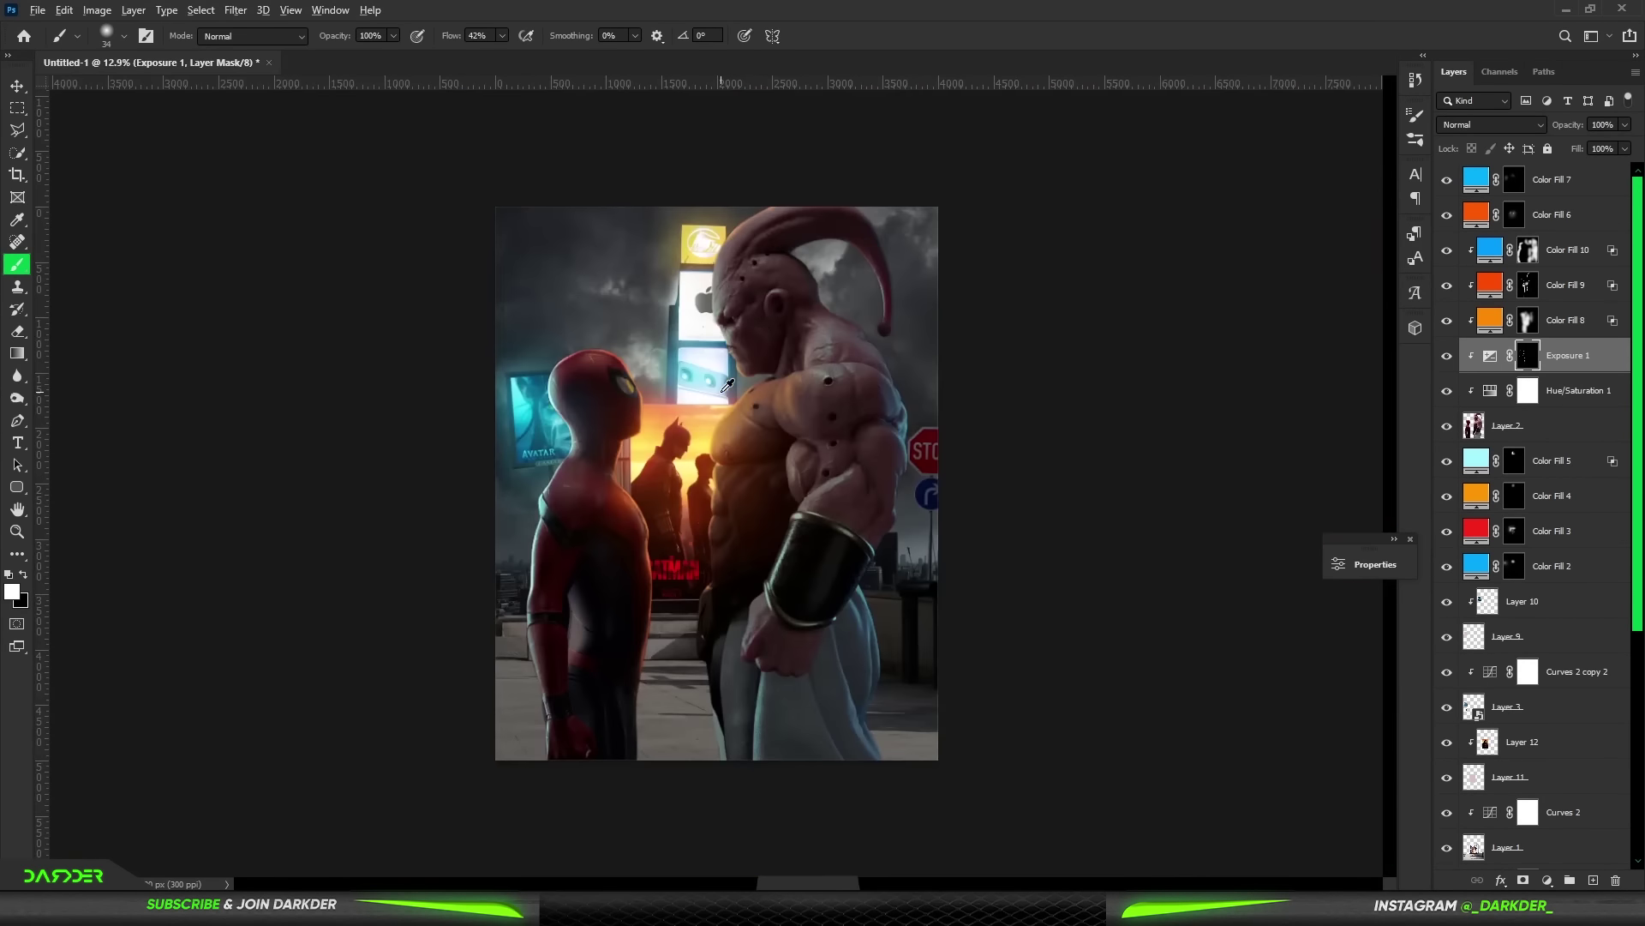
scroll(727, 387, up, 5)
- Paint the Exposure brightening along the edge of Buu's face
drag(674, 631, 788, 309)
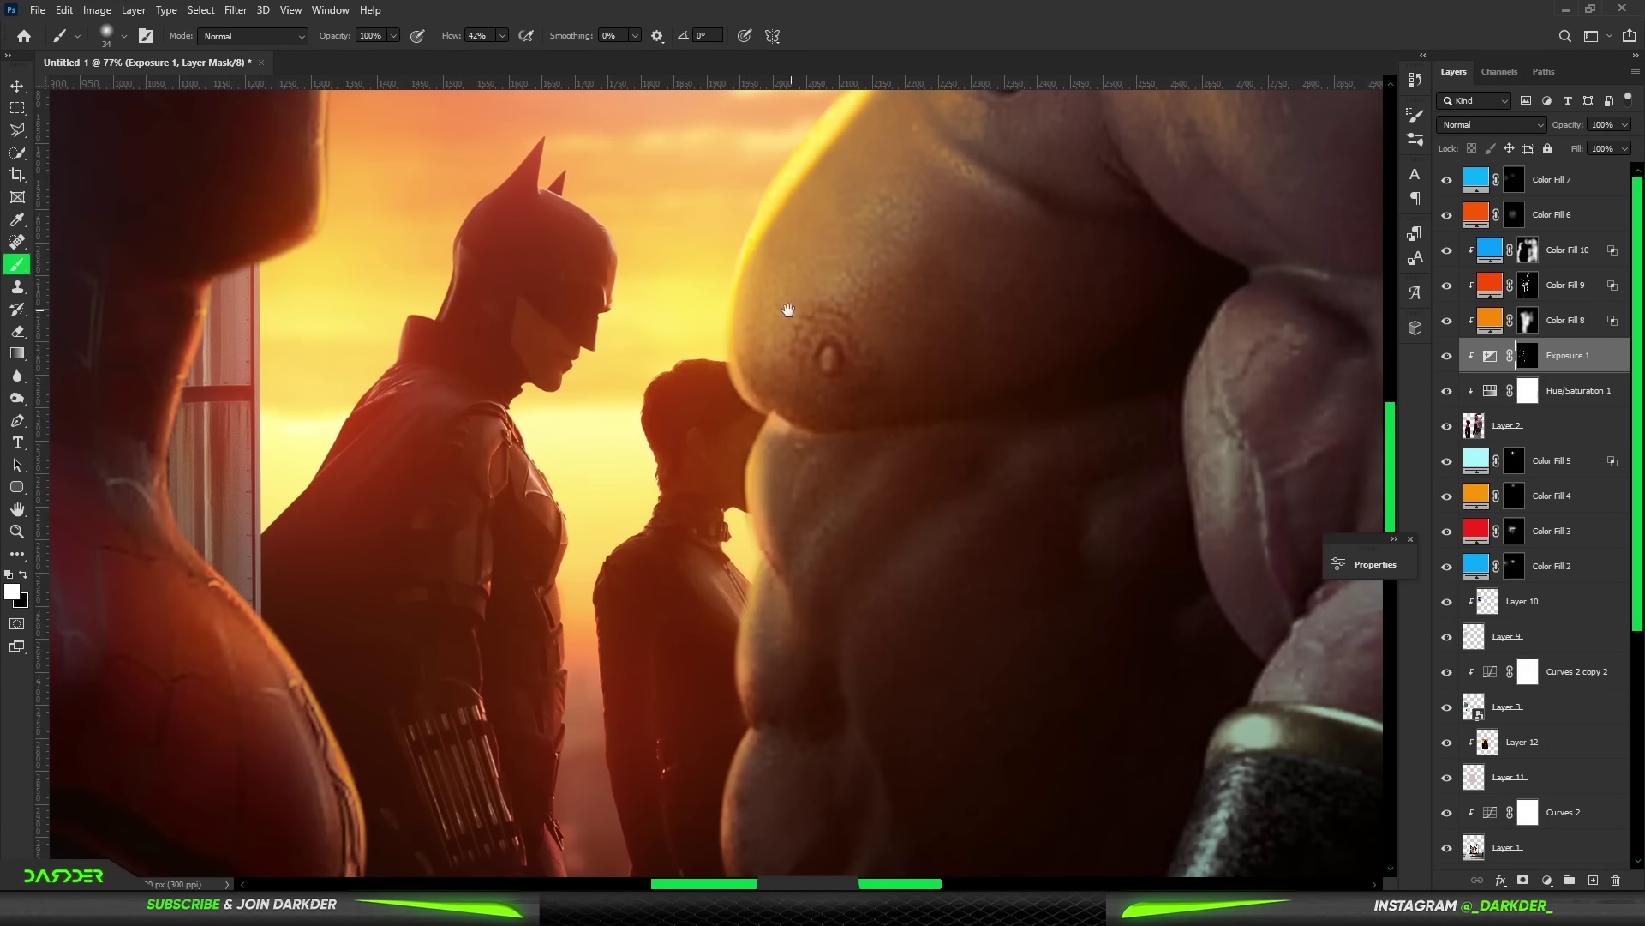
scroll(731, 635, down, 5)
scroll(771, 540, down, 3)
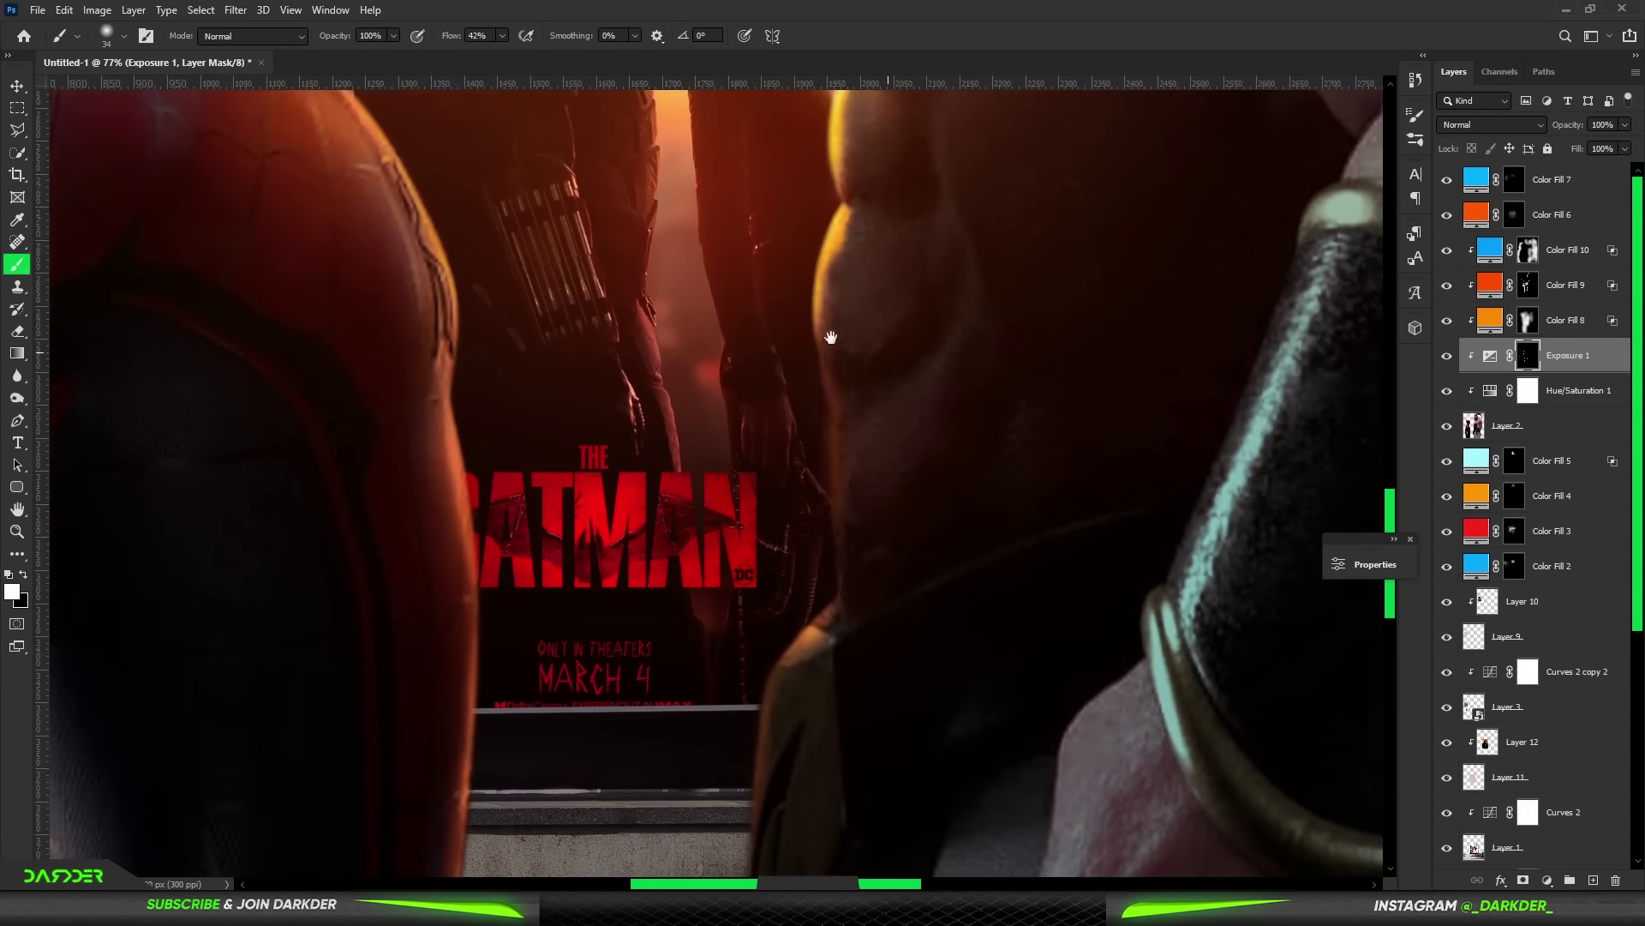
scroll(874, 495, down, 2)
scroll(785, 513, down, 3)
scroll(784, 513, down, 3)
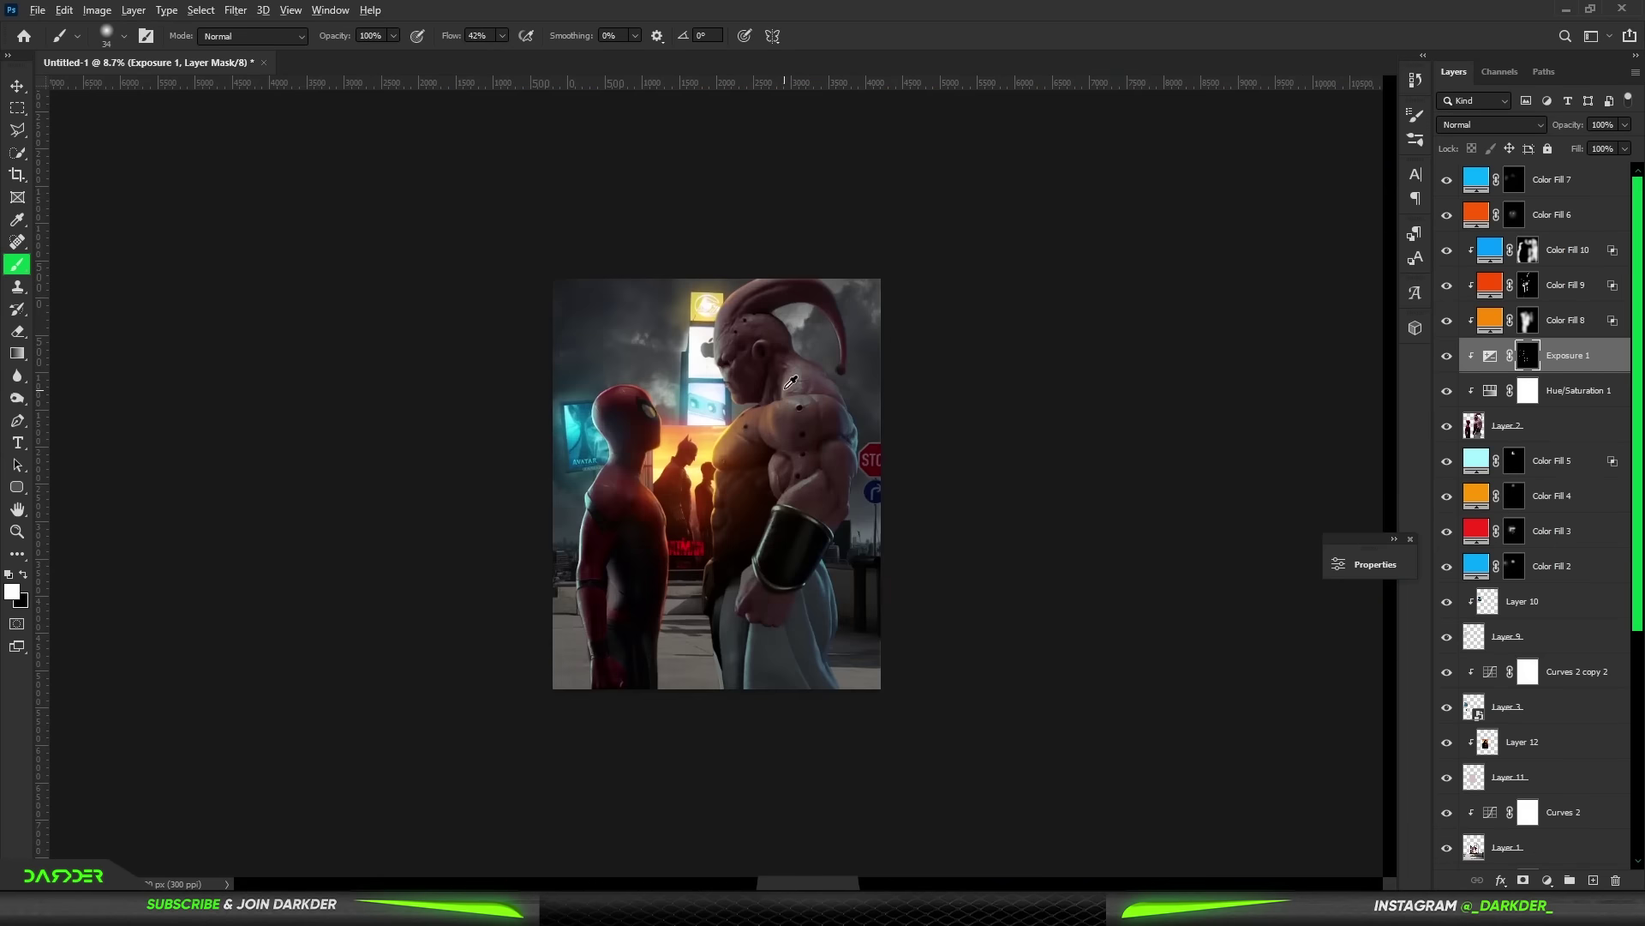
scroll(600, 117, up, 5)
drag(597, 129, 613, 358)
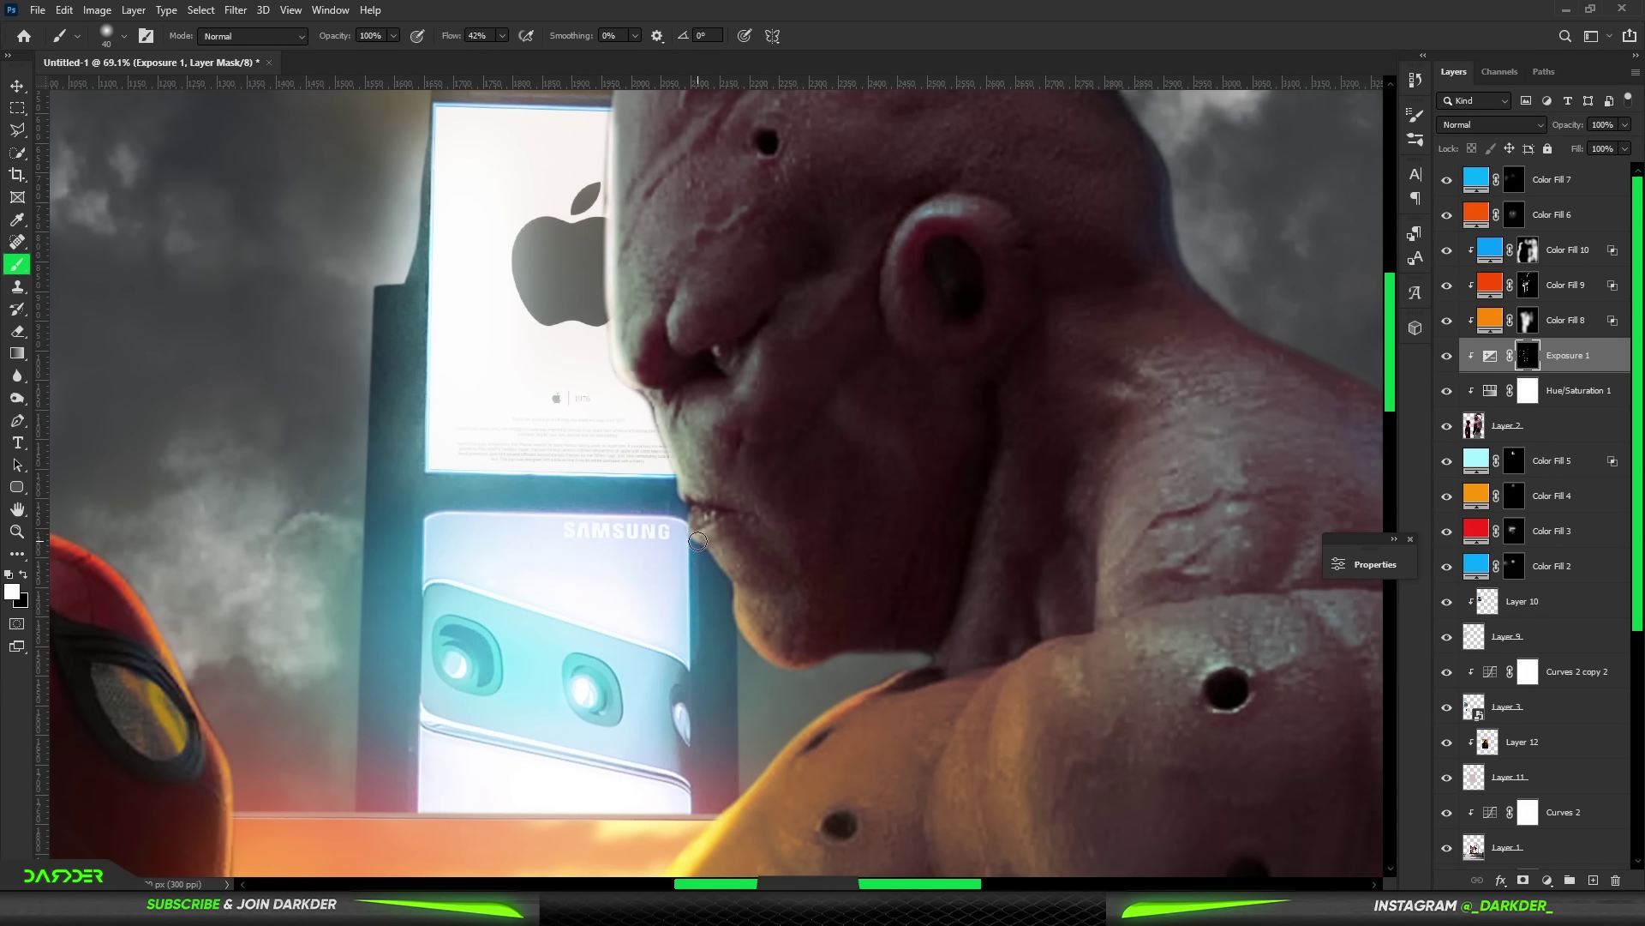
scroll(943, 658, down, 4)
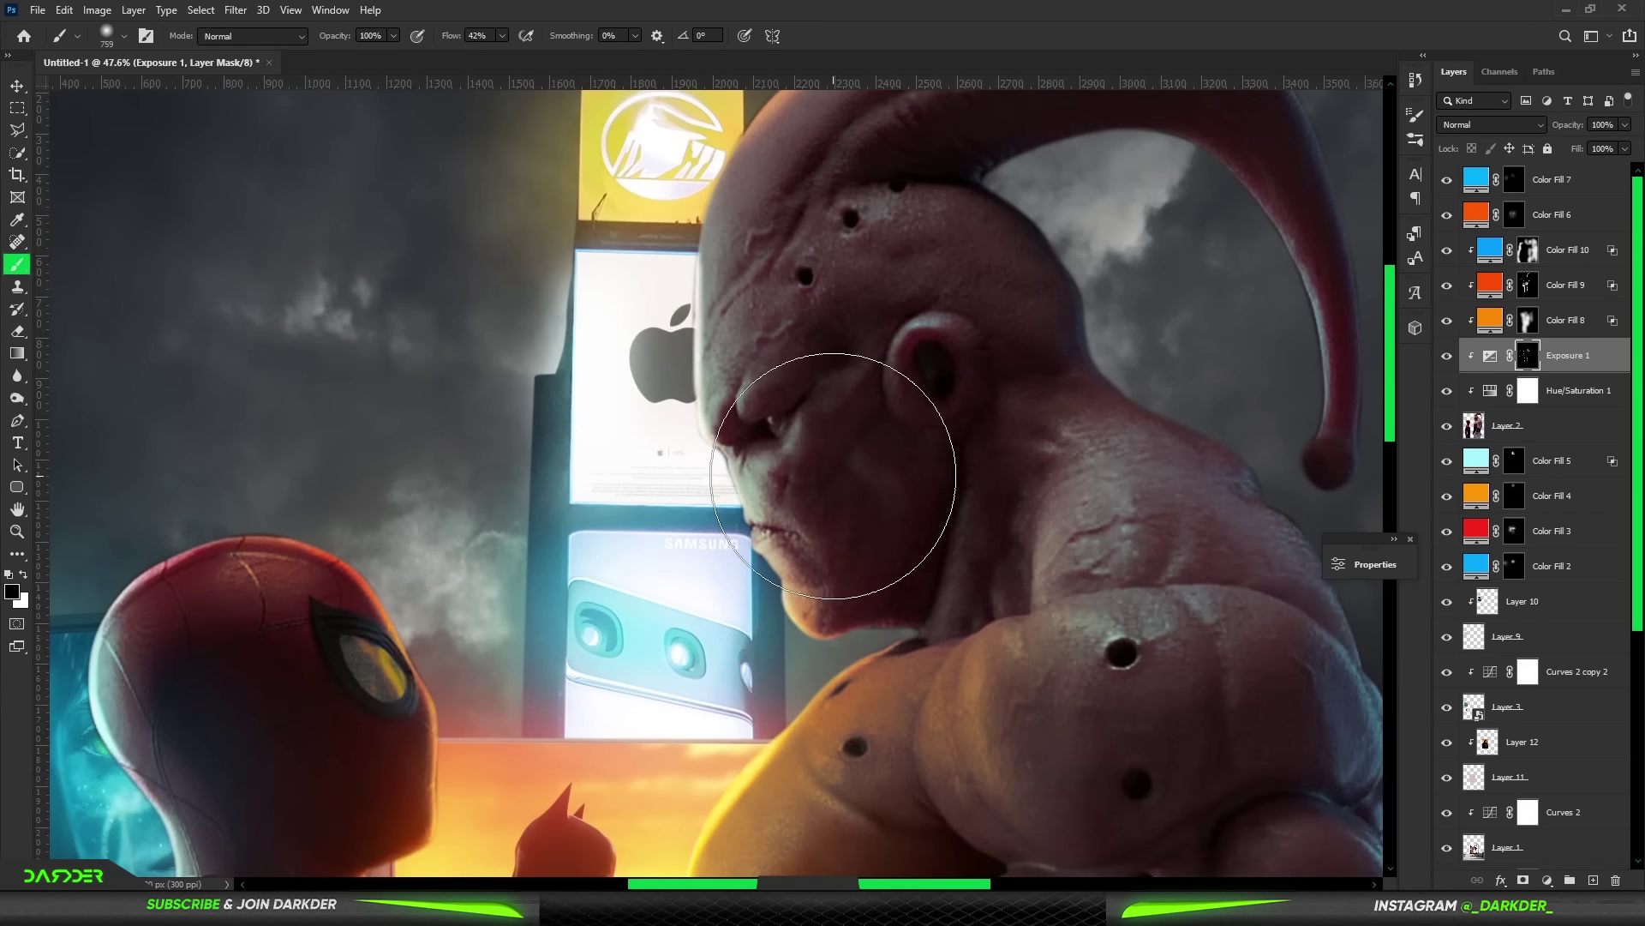
scroll(801, 140, up, 4)
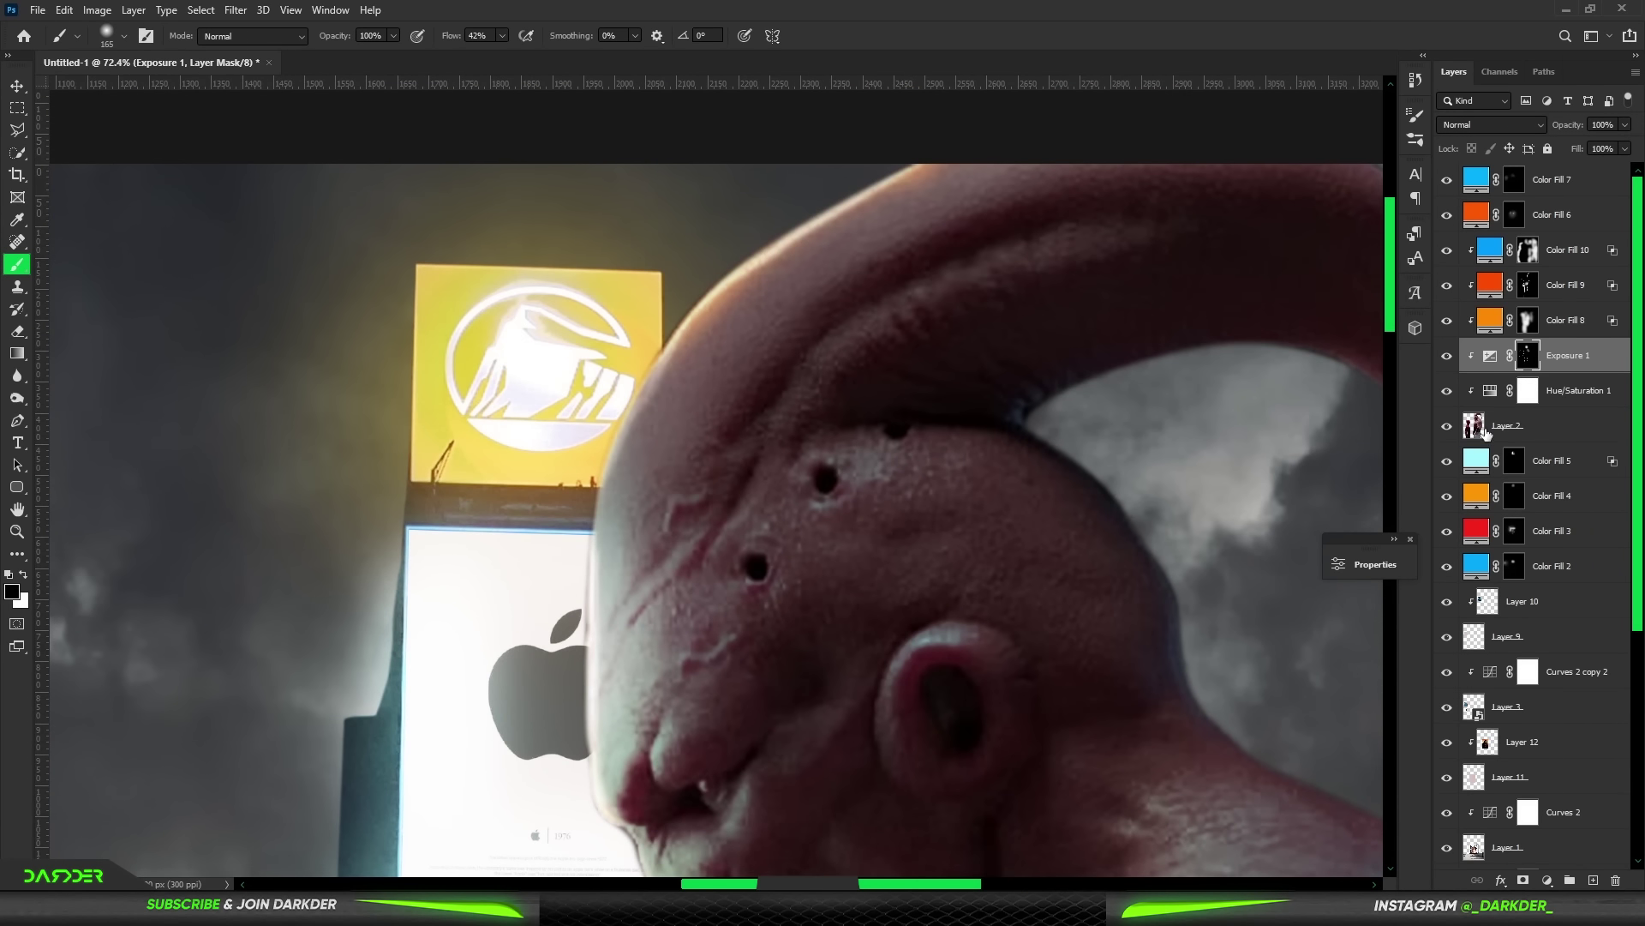
- Switch to Layer 2 with the Eraser tool
key(alt+bracketleft)
key(alt+bracketleft)
key(e)
scroll(820, 201, up, 2)
scroll(642, 316, down, 8)
- Switch to the Move tool and zoom out to see the whole image
click(17, 86)
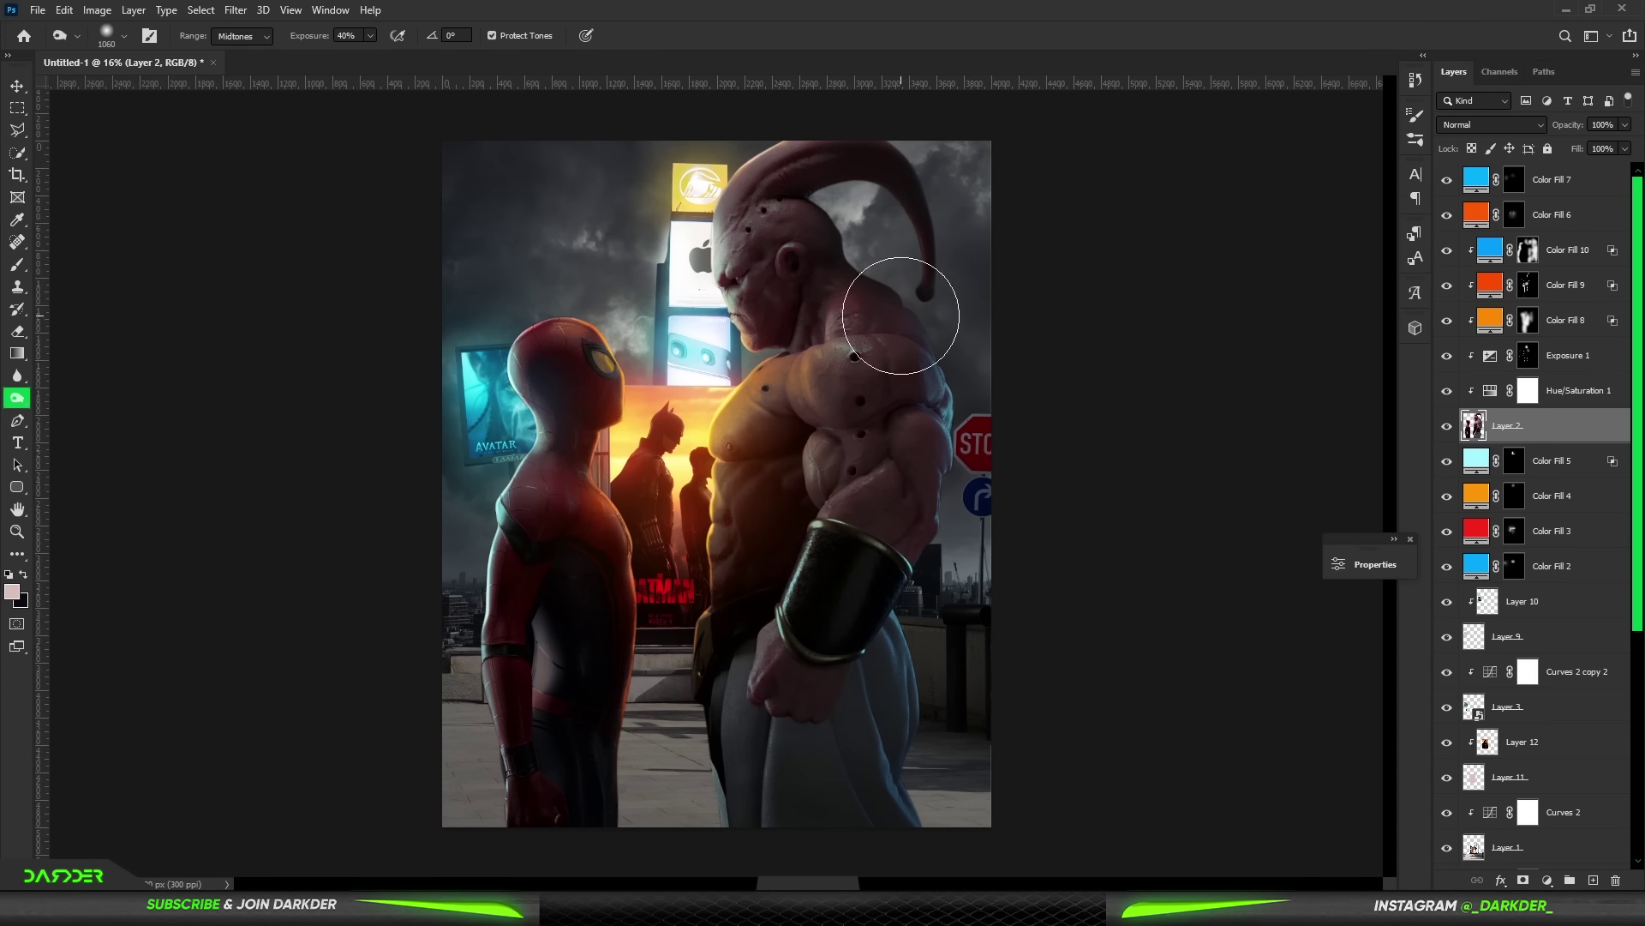
key(ctrl+minus)
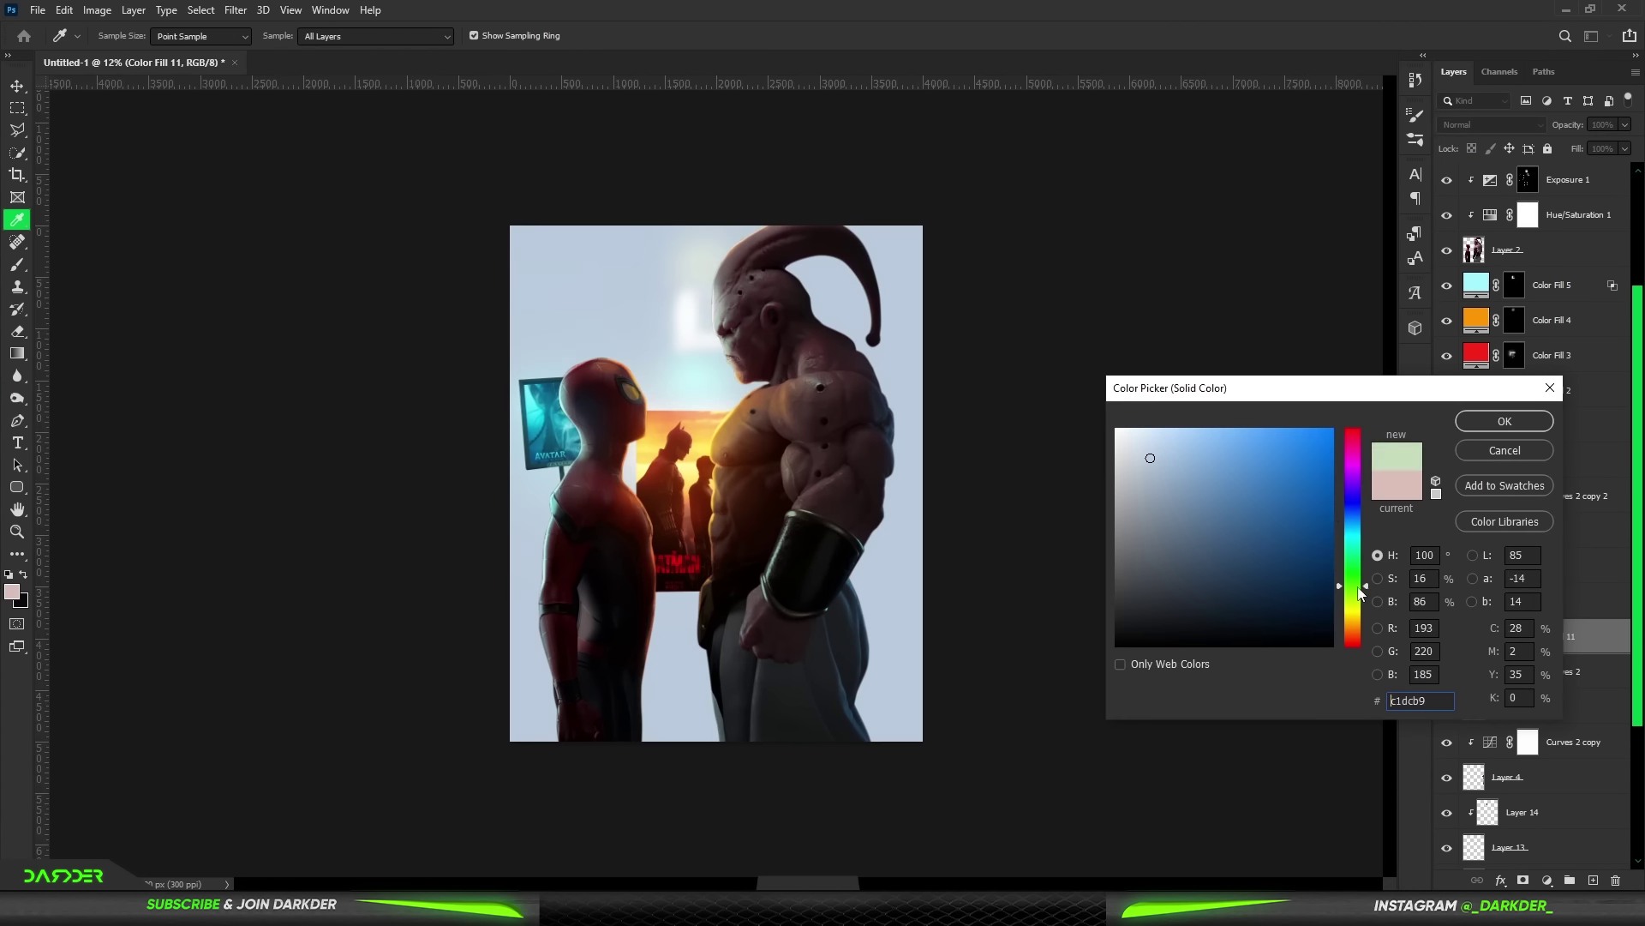
- Make an ff5400 Linear Dodge fill limited by Blend If, masked to glow on the ground between the figures
text(ff5400)
key(Return)
click(1492, 124)
click(1534, 298)
double_click(1594, 636)
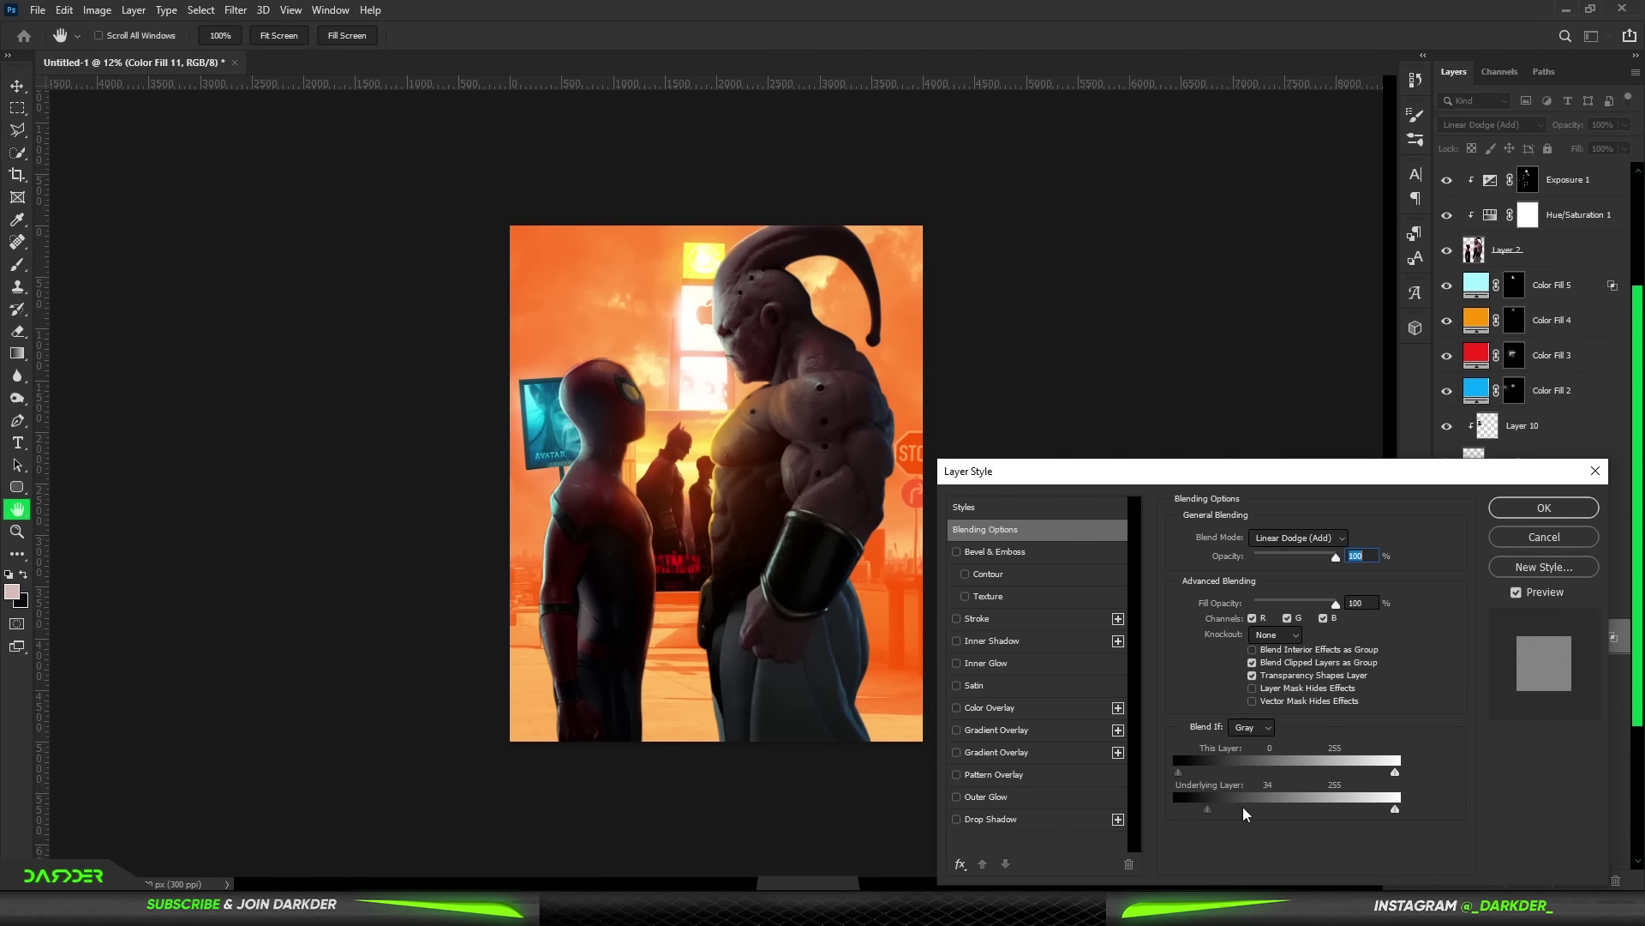
drag(1179, 809, 1293, 809)
key(Return)
double_click(1475, 636)
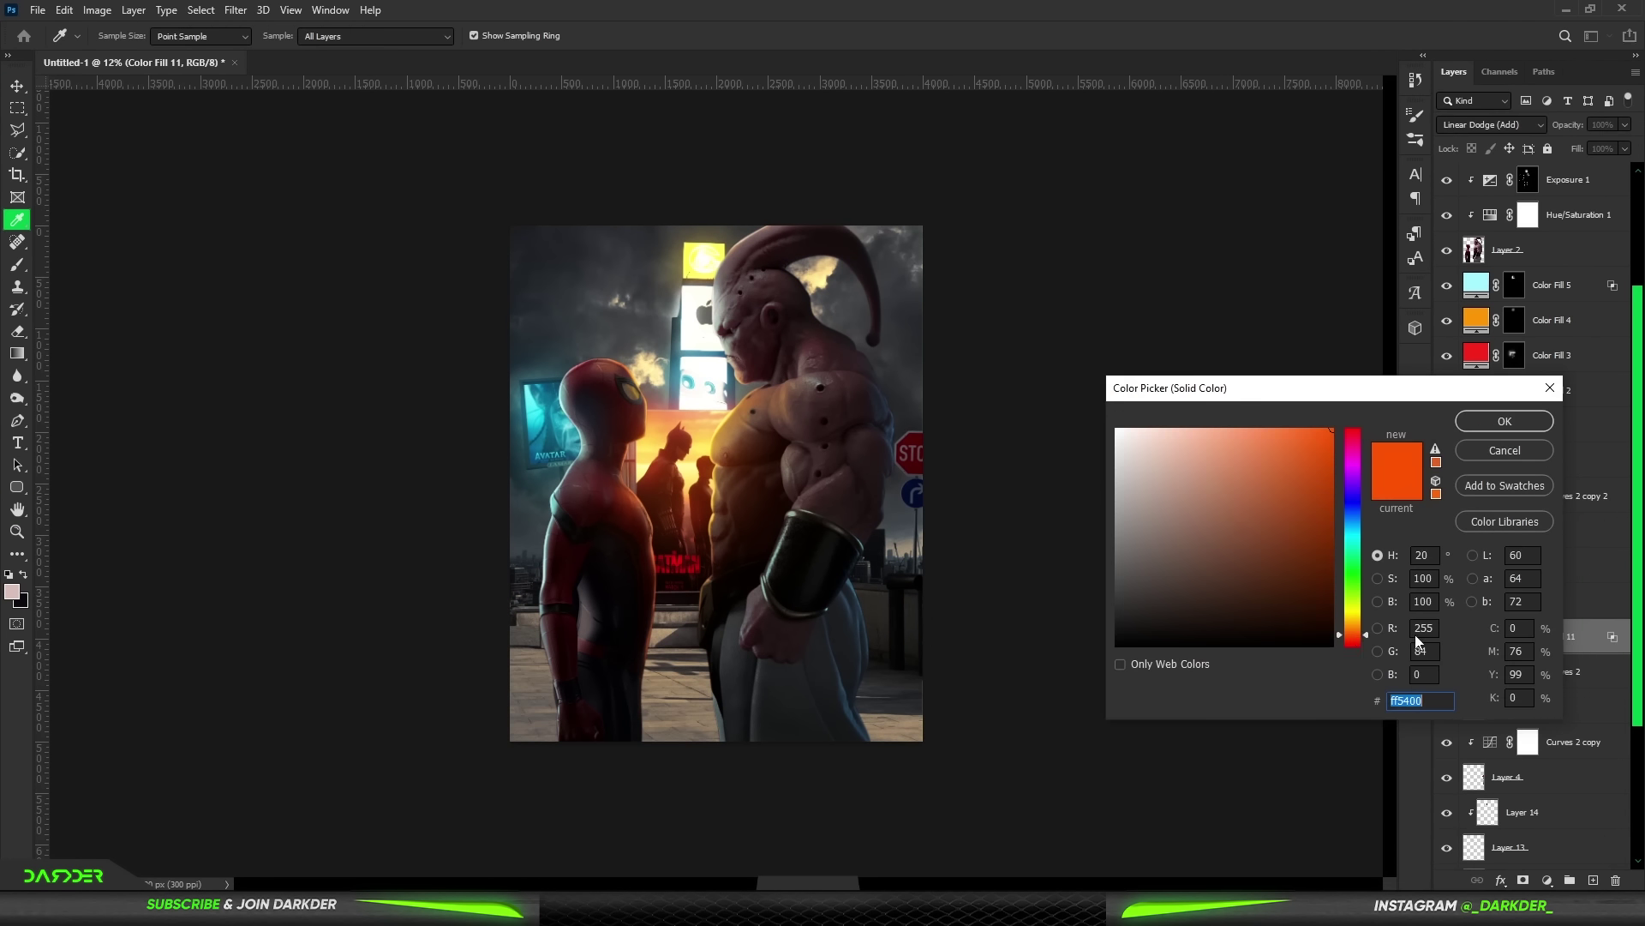
key(Escape)
click(1514, 636)
key(b)
drag(690, 689, 583, 658)
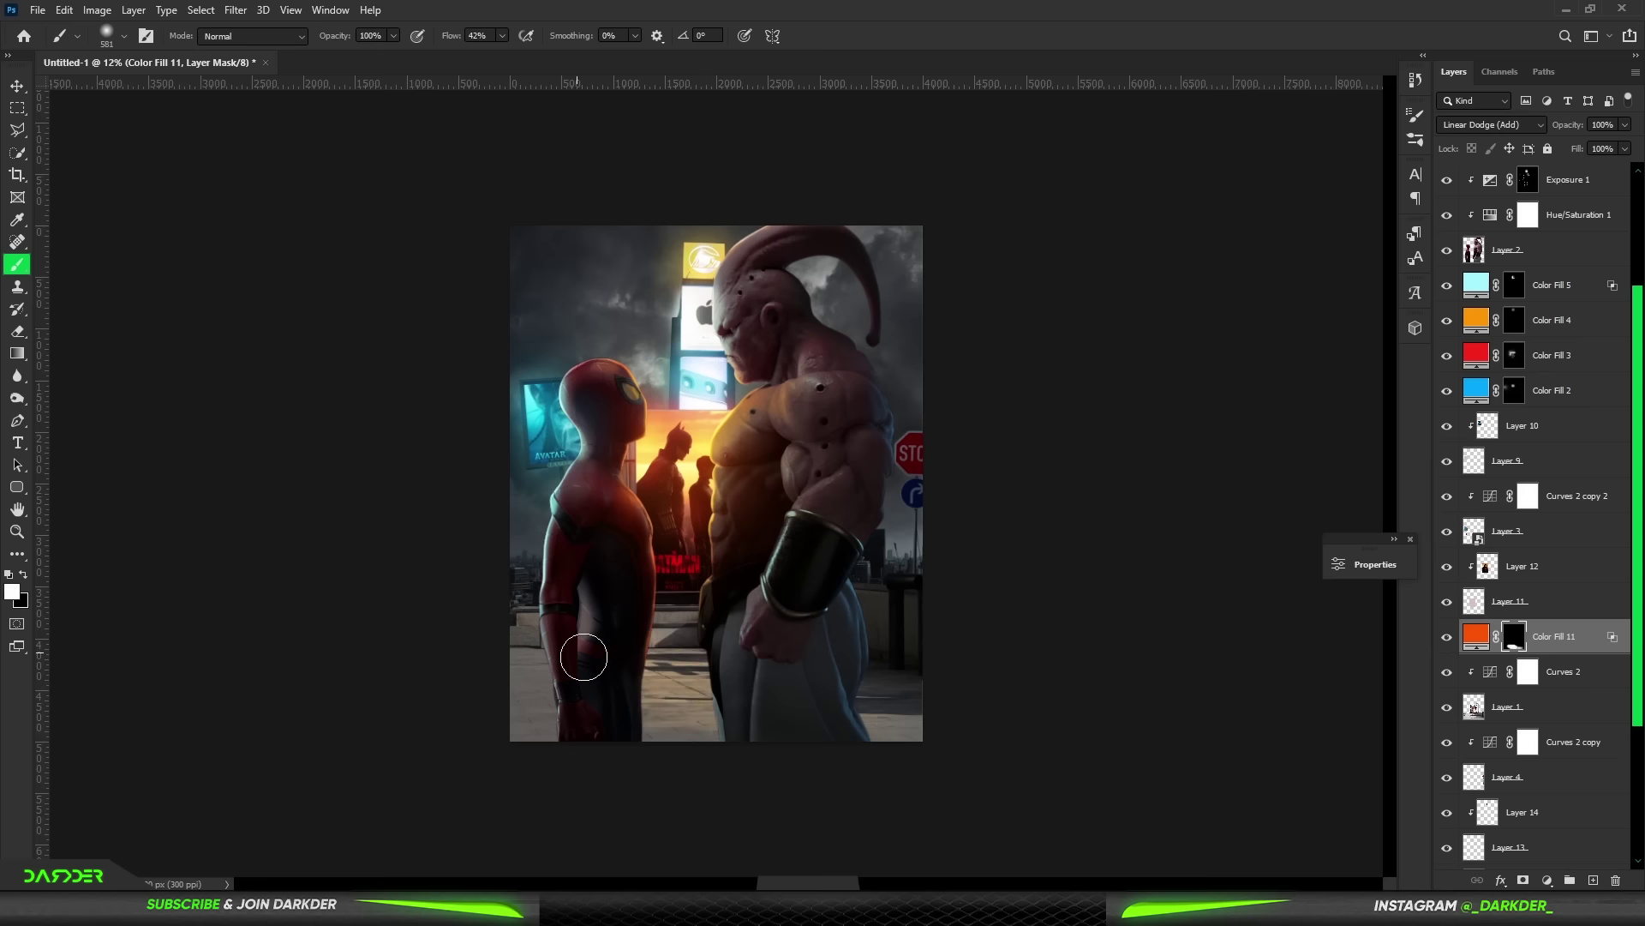
- Add an Exposure layer restricted to lighter tones by Blend If, hidden with a black mask
click(1585, 673)
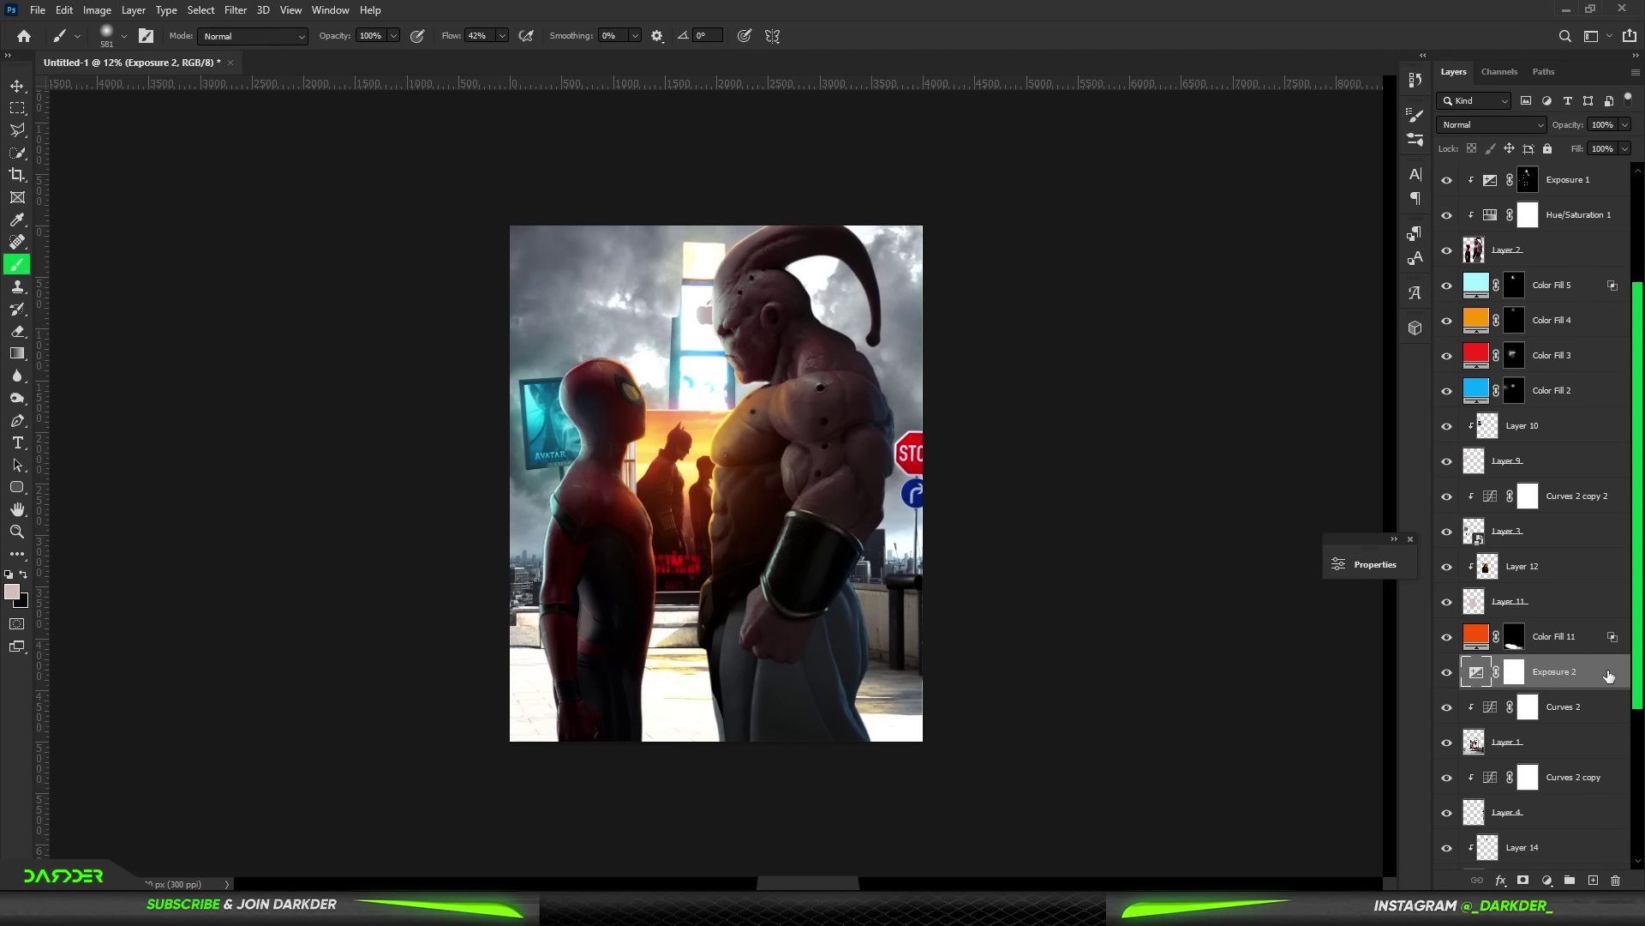
drag(1253, 806, 1304, 806)
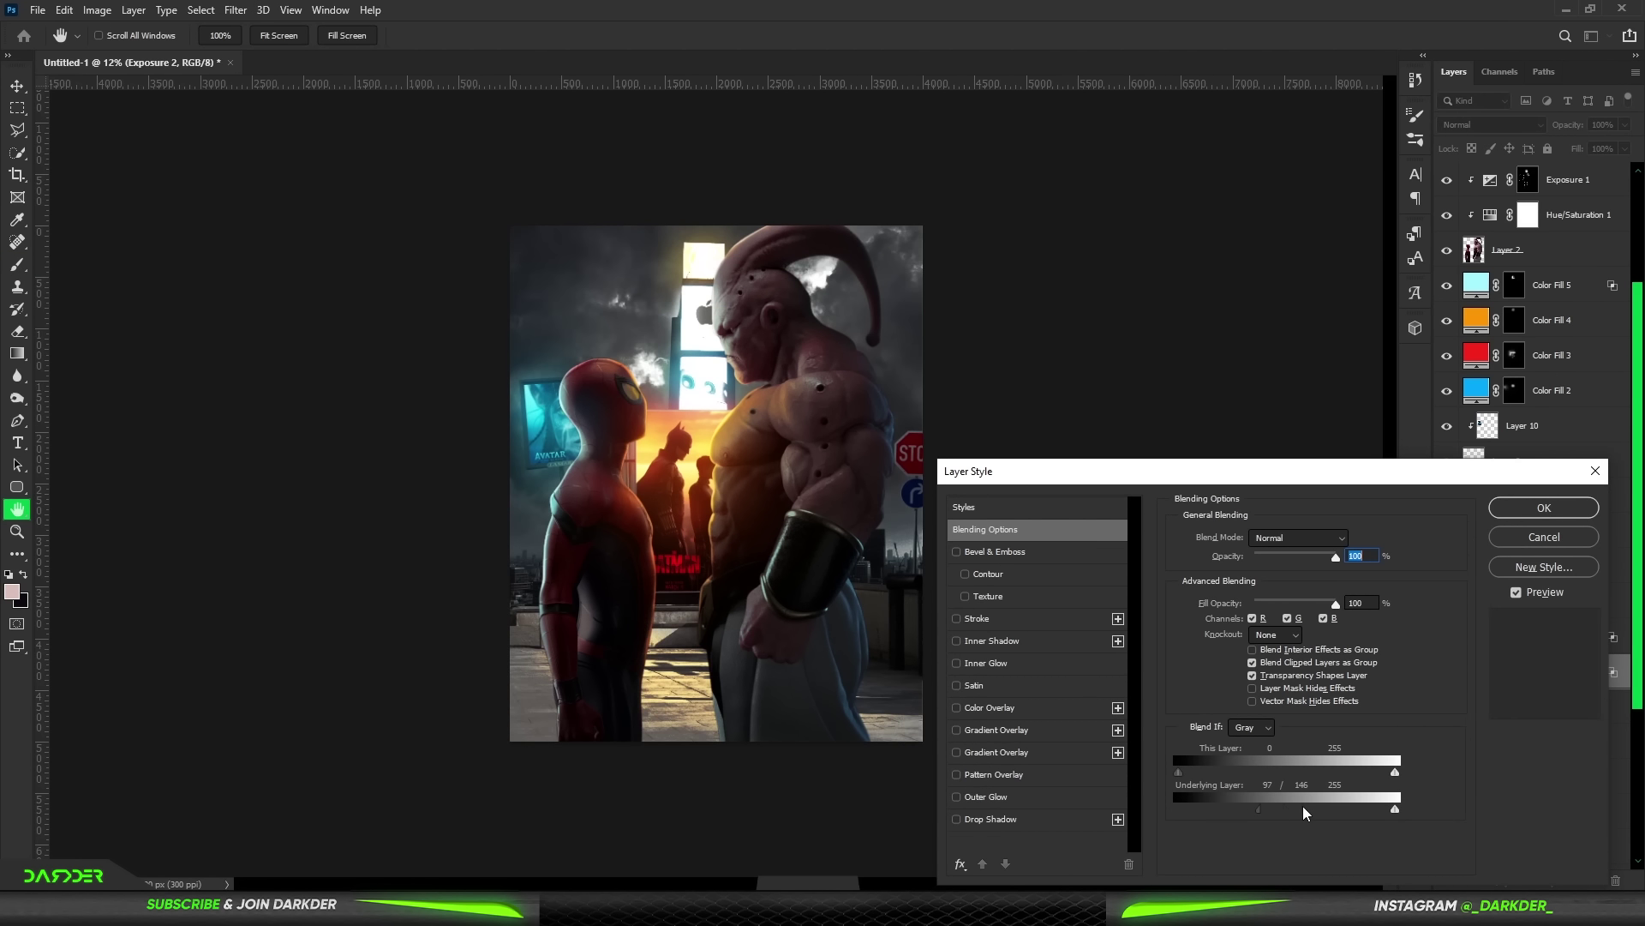
click(1543, 507)
key(ctrl+i)
key(b)
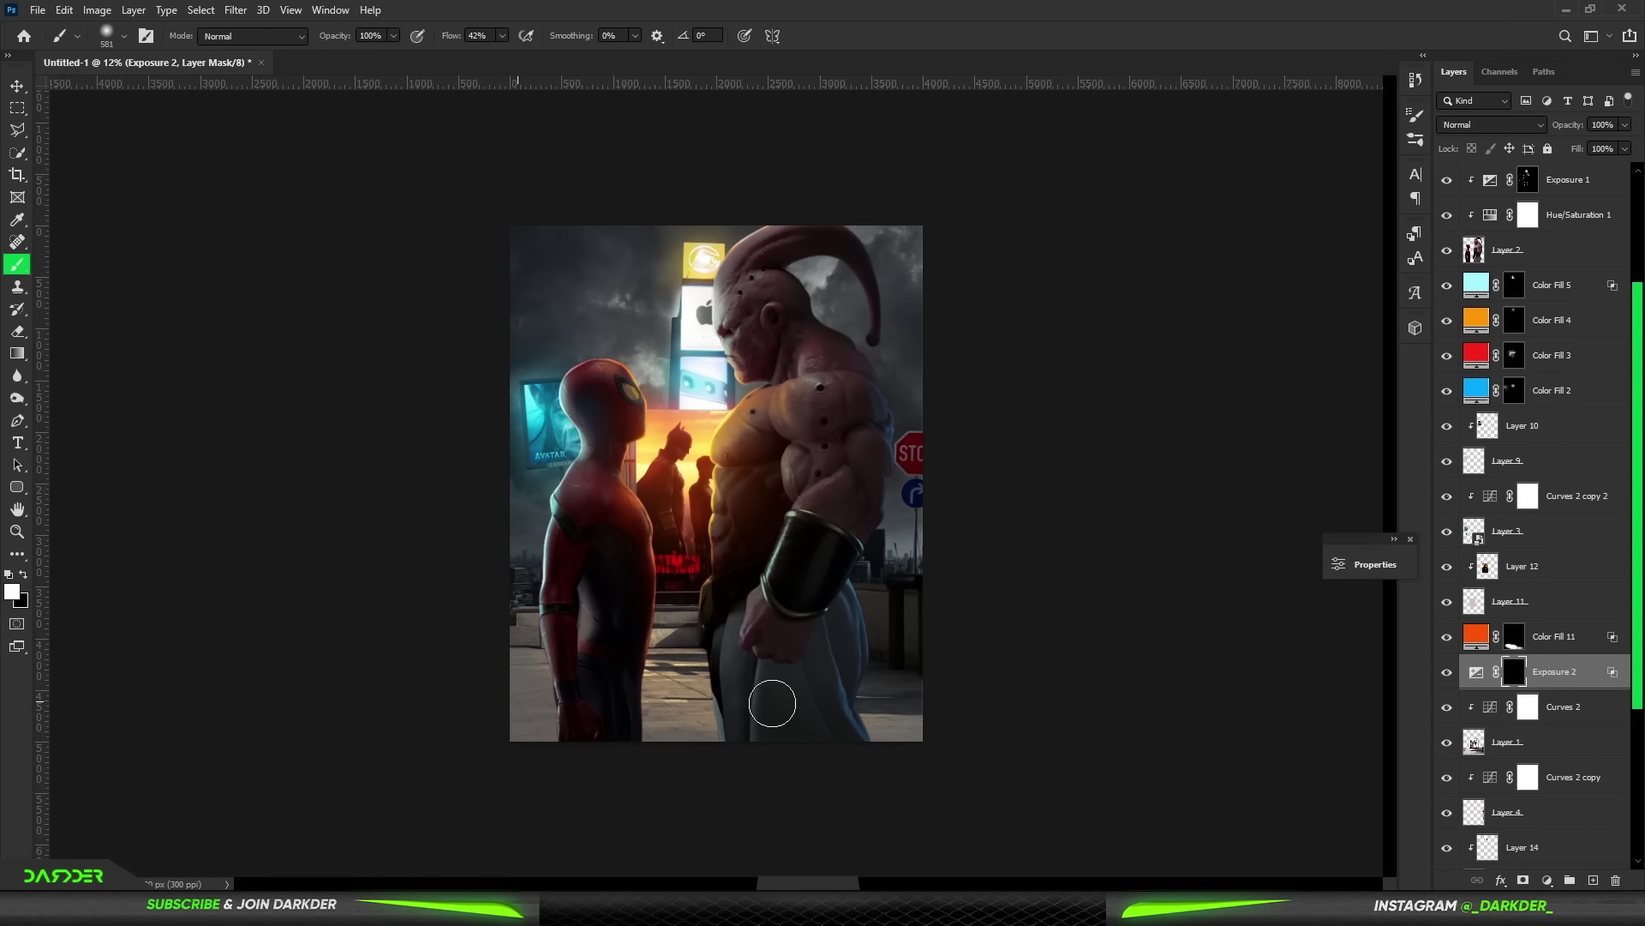
key(ctrl+minus)
- Add a new empty layer above Color Fill 5 and reset brush colours to black and white
key(v)
key(alt+bracketright)
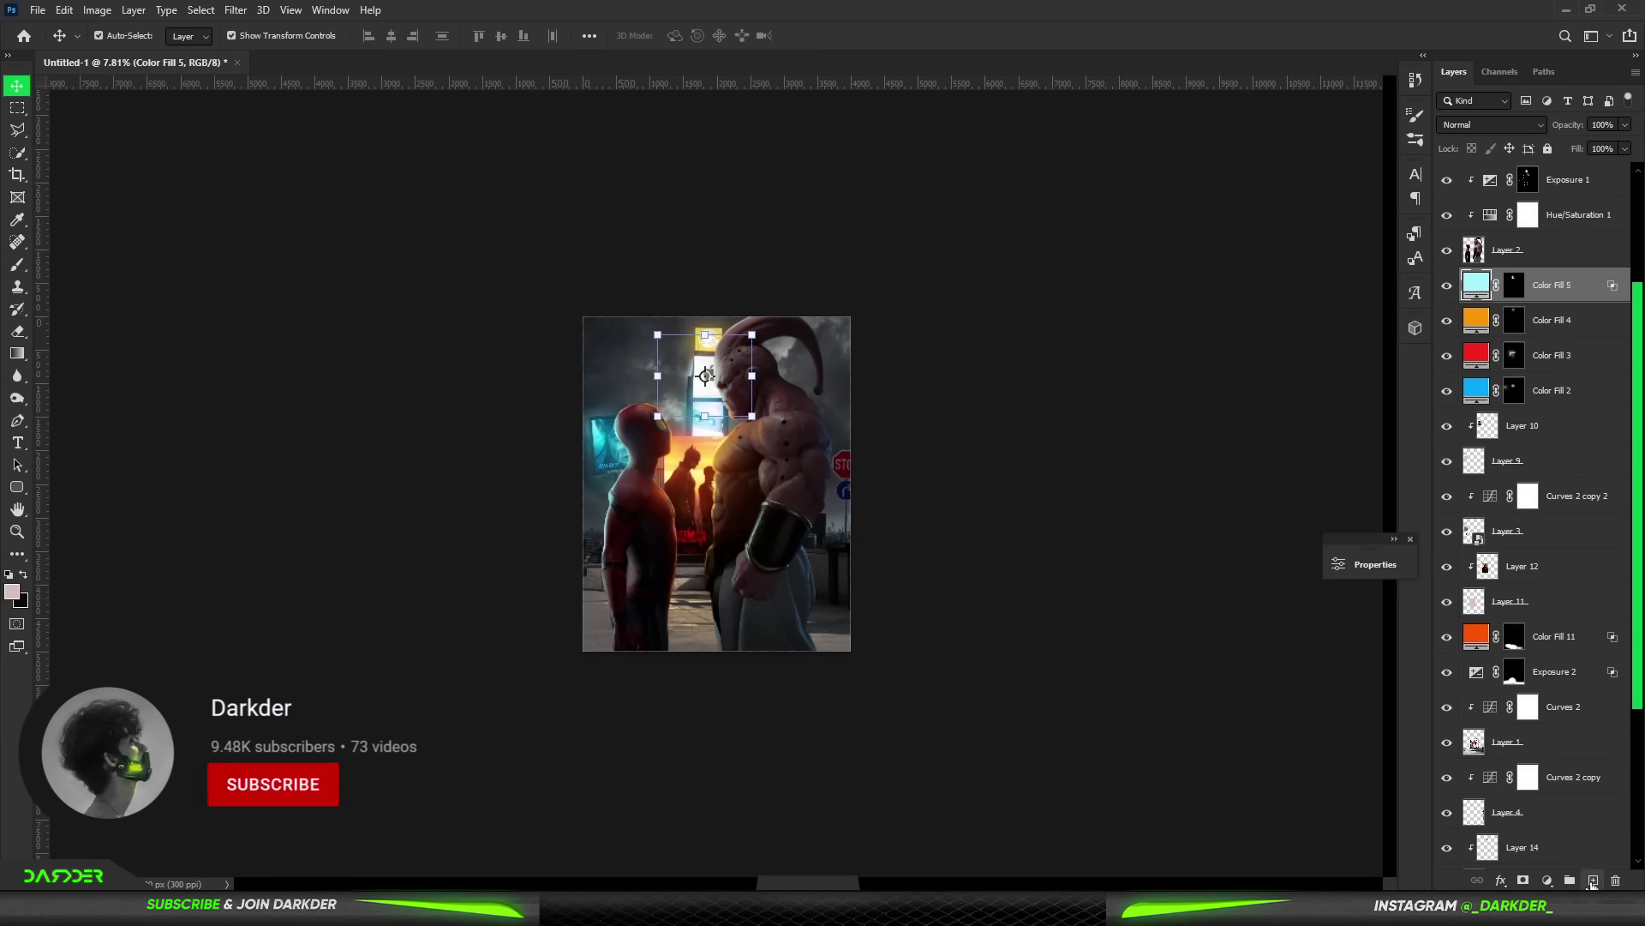
click(1592, 880)
key(b)
right_click(685, 462)
key(Escape)
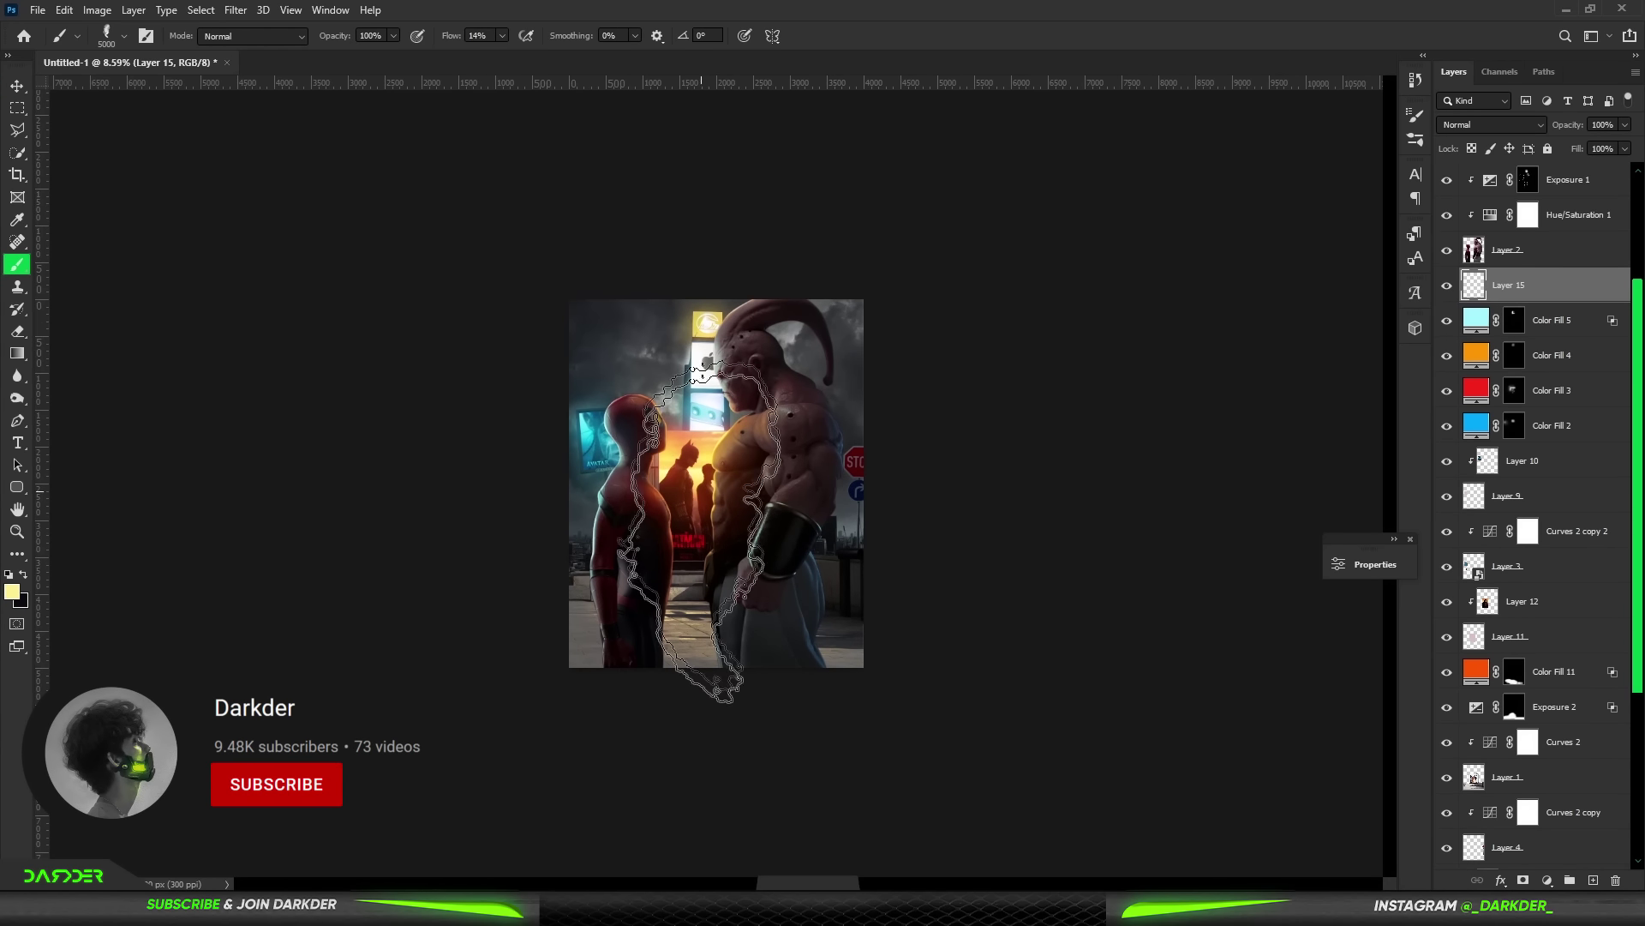
key(d)
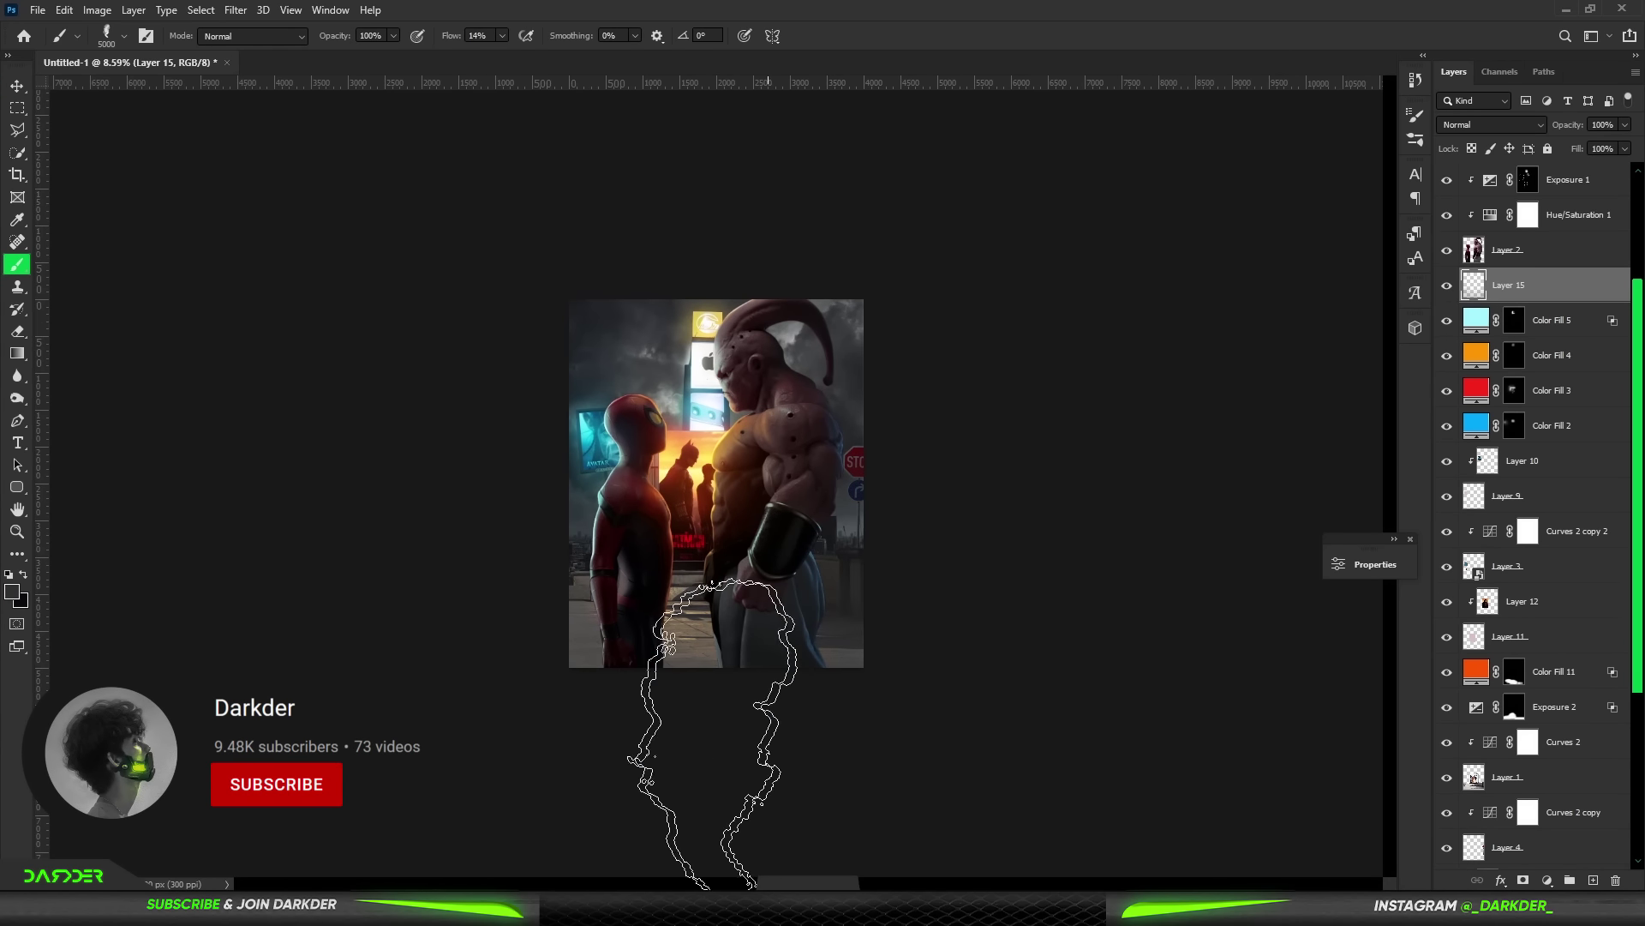
scroll(711, 754, up, 2)
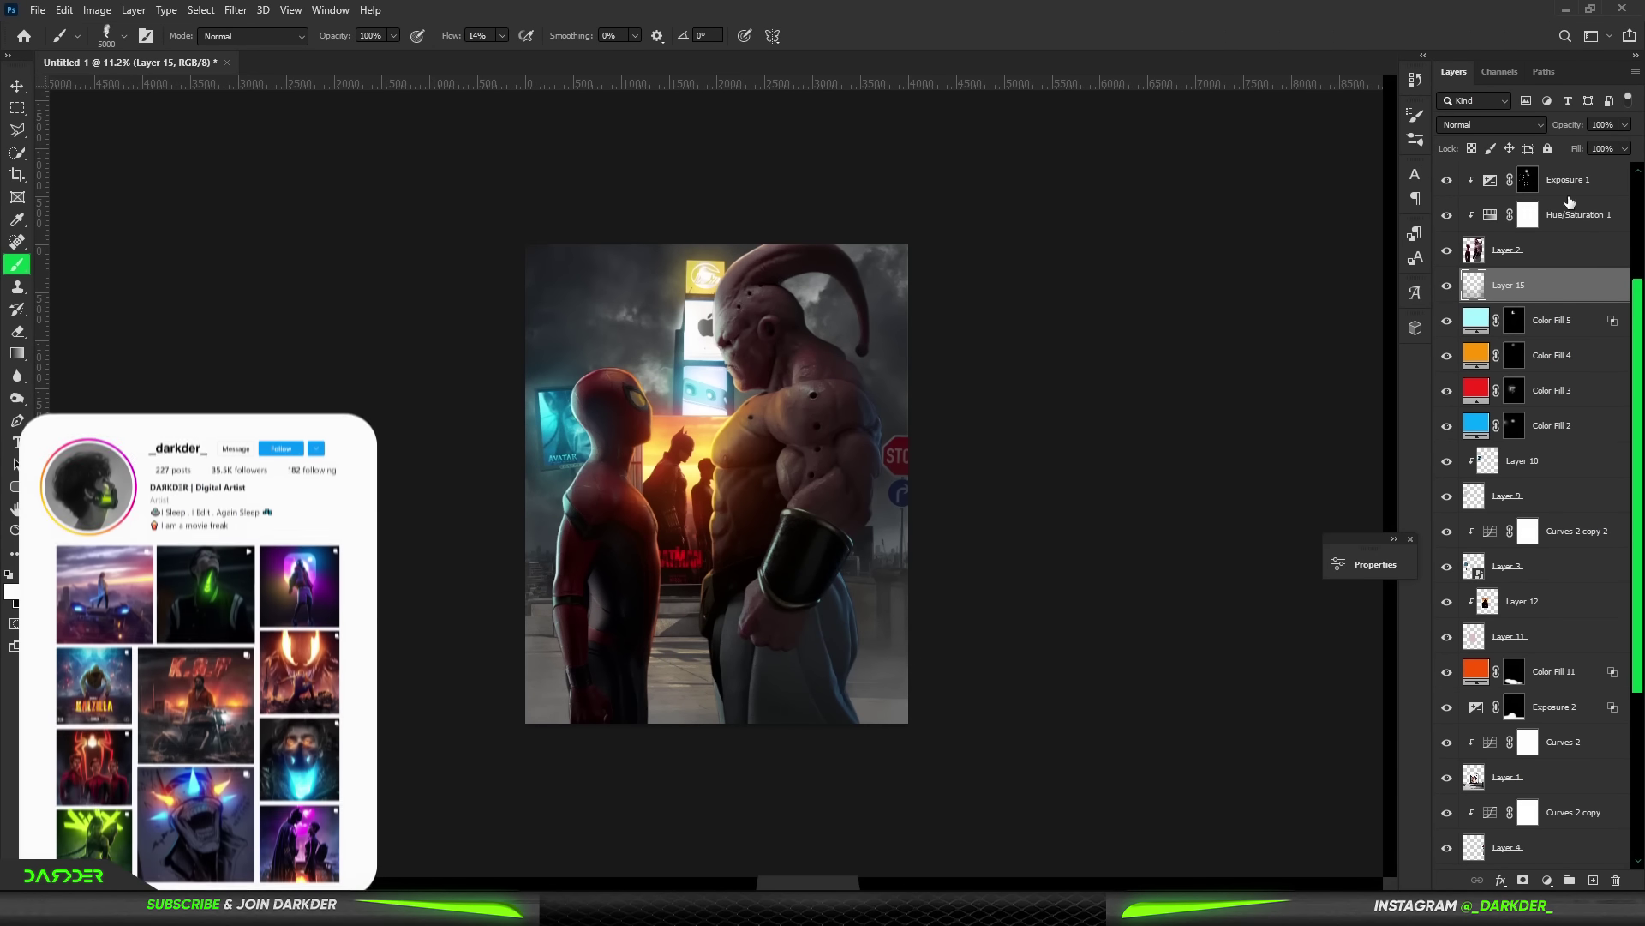
scroll(1570, 201, up, 5)
- Place the bokeh overlay over the scene in Color Dodge and erase the excess
click(1542, 184)
key(ctrl+shift+alt+n)
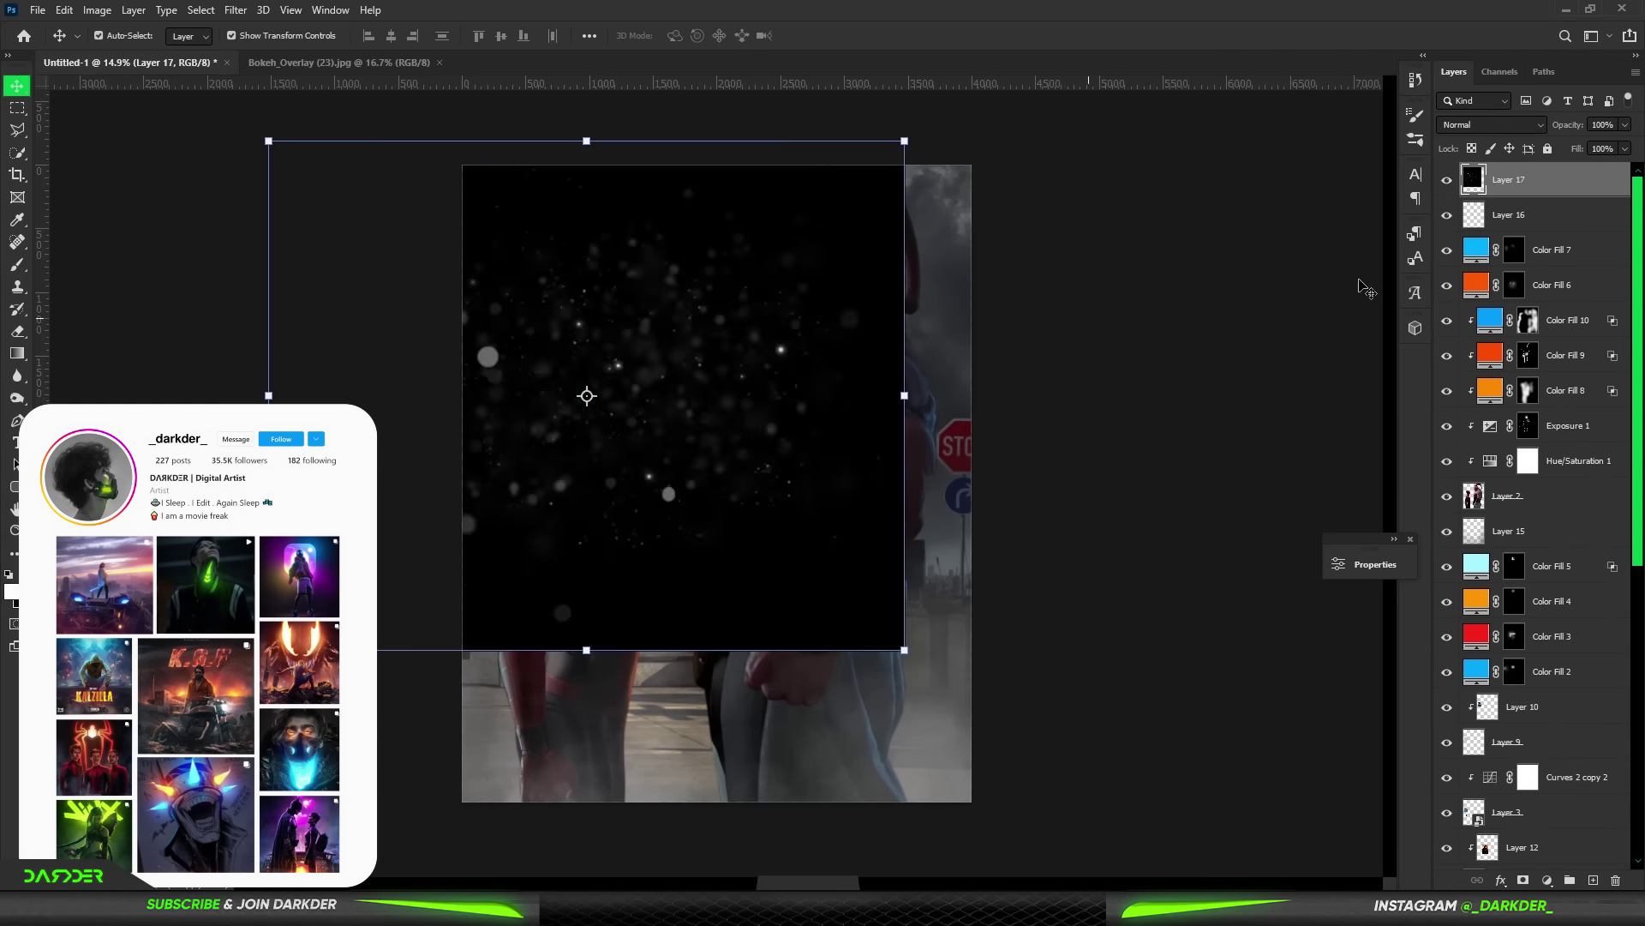
drag(1366, 289, 1489, 332)
click(1491, 124)
click(1474, 276)
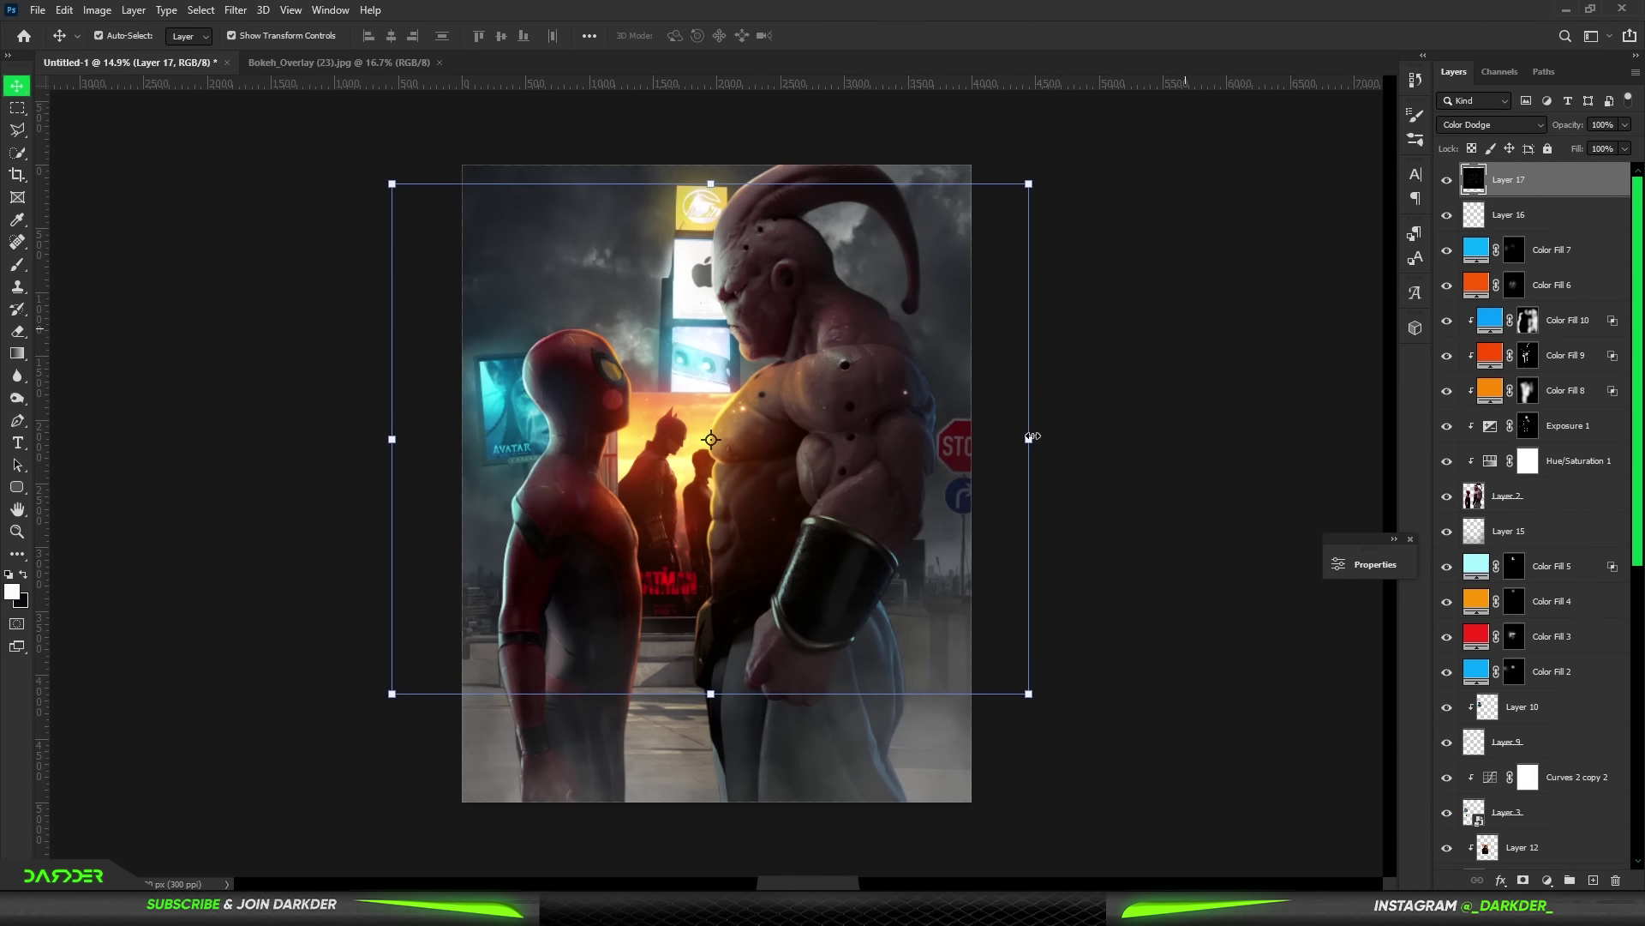
click(18, 331)
scroll(1602, 441, down, 5)
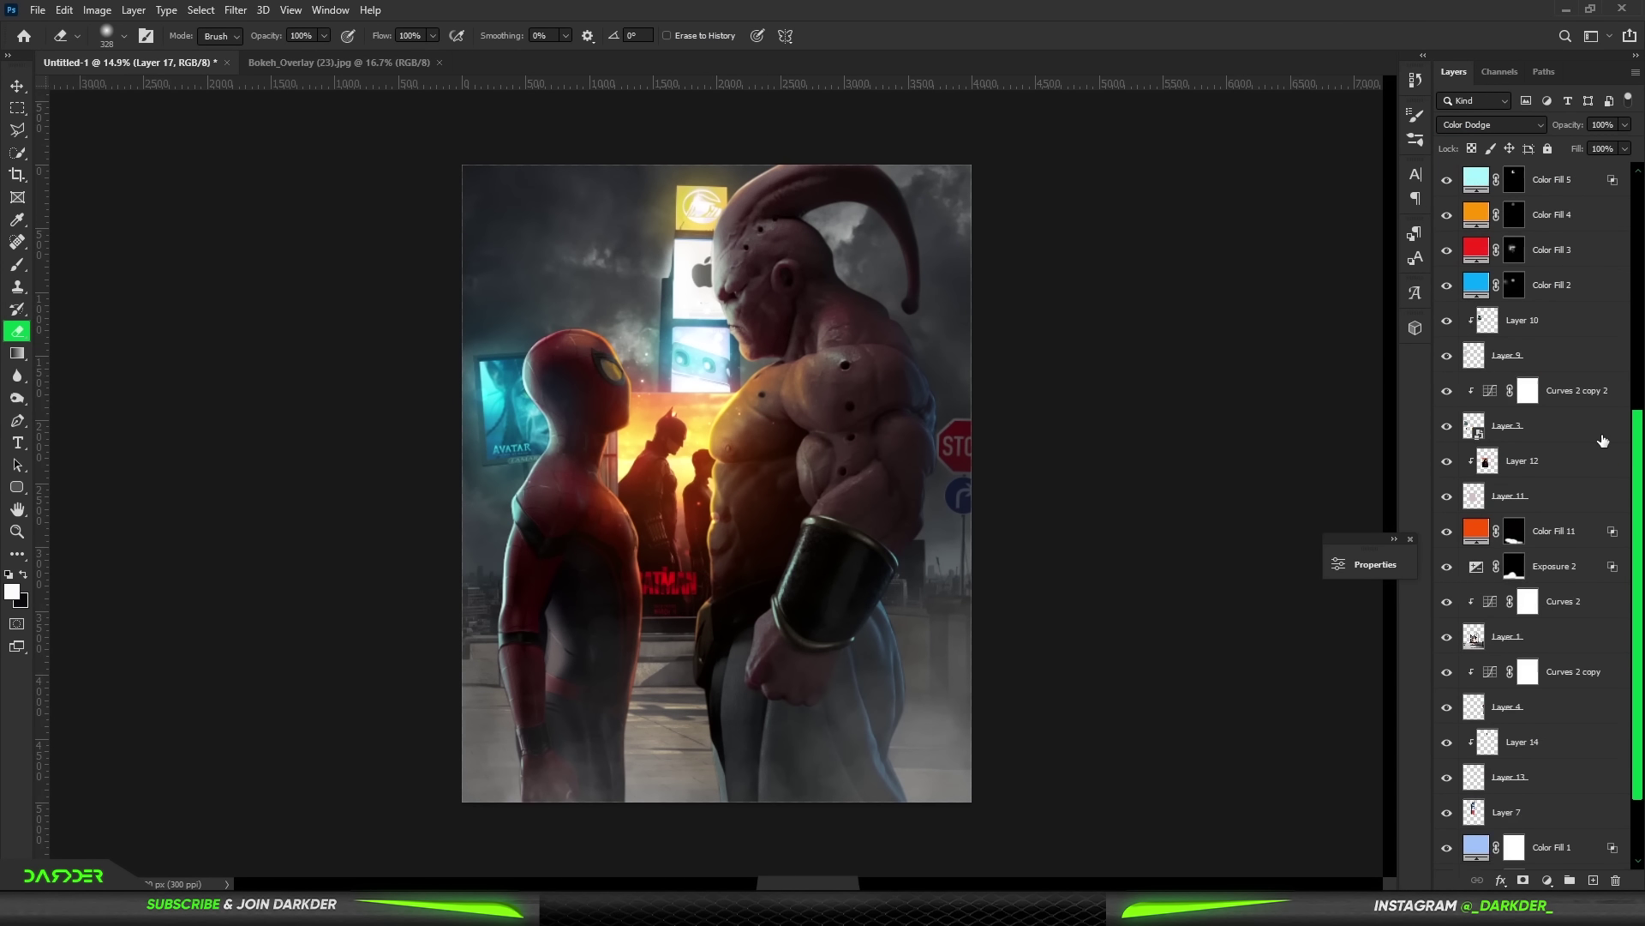
- Stamp a merged copy of the layers and start lowering its Temperature in Camera Raw
drag(459, 162, 1045, 811)
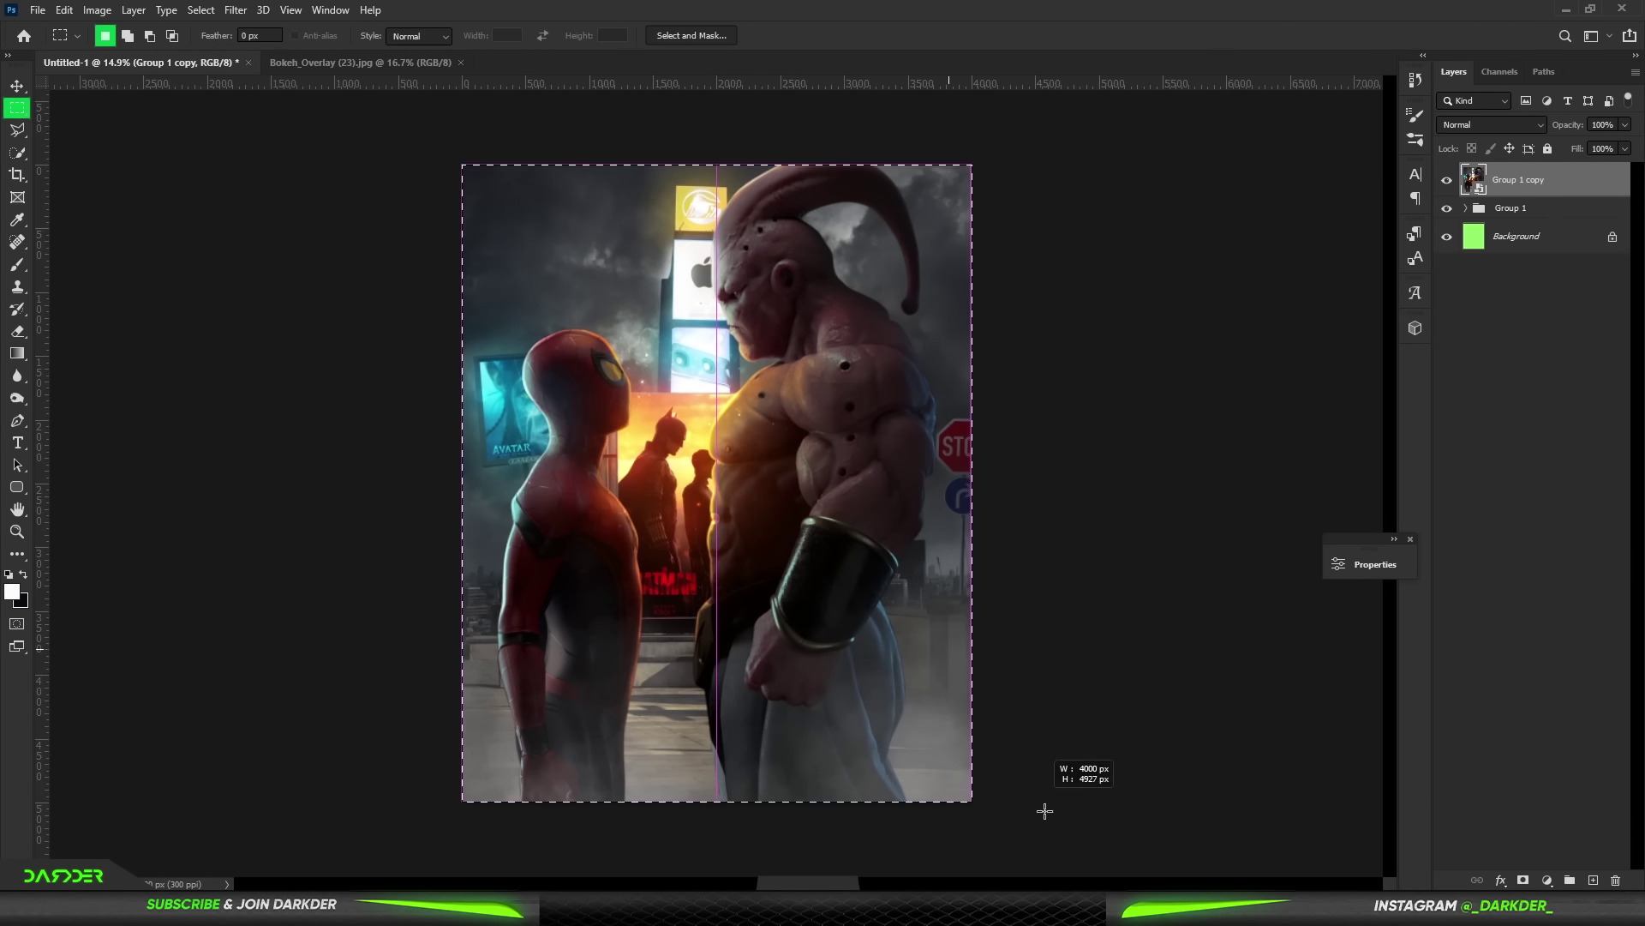
key(ctrl+shift+alt+e)
click(235, 9)
click(265, 149)
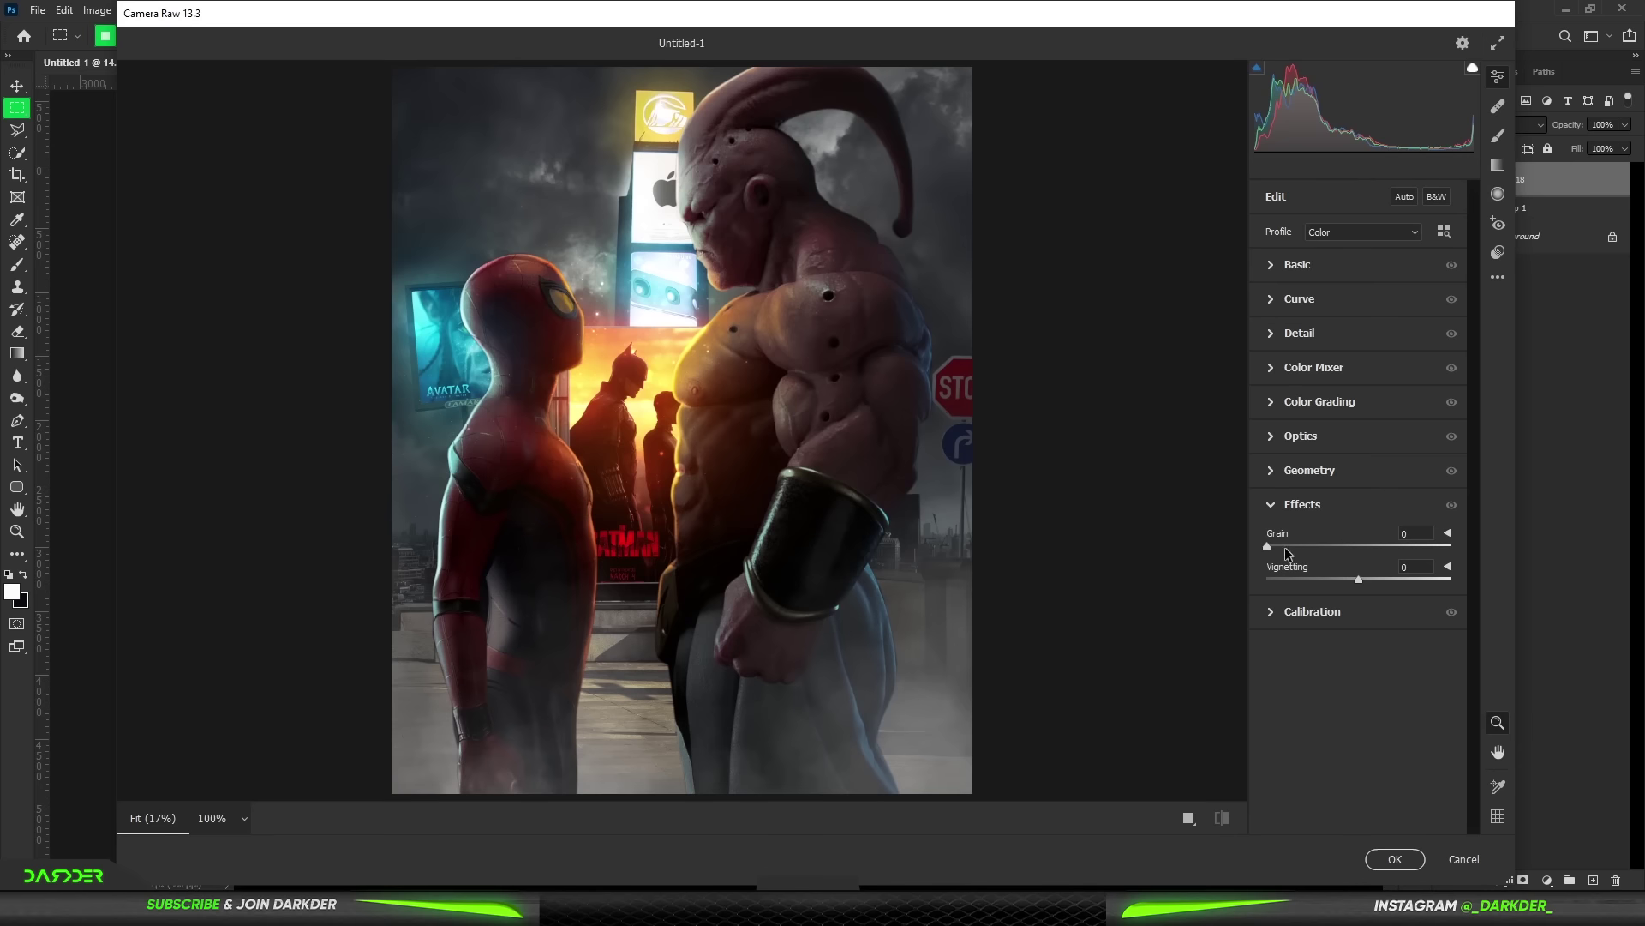
click(1297, 264)
drag(1358, 331, 1352, 333)
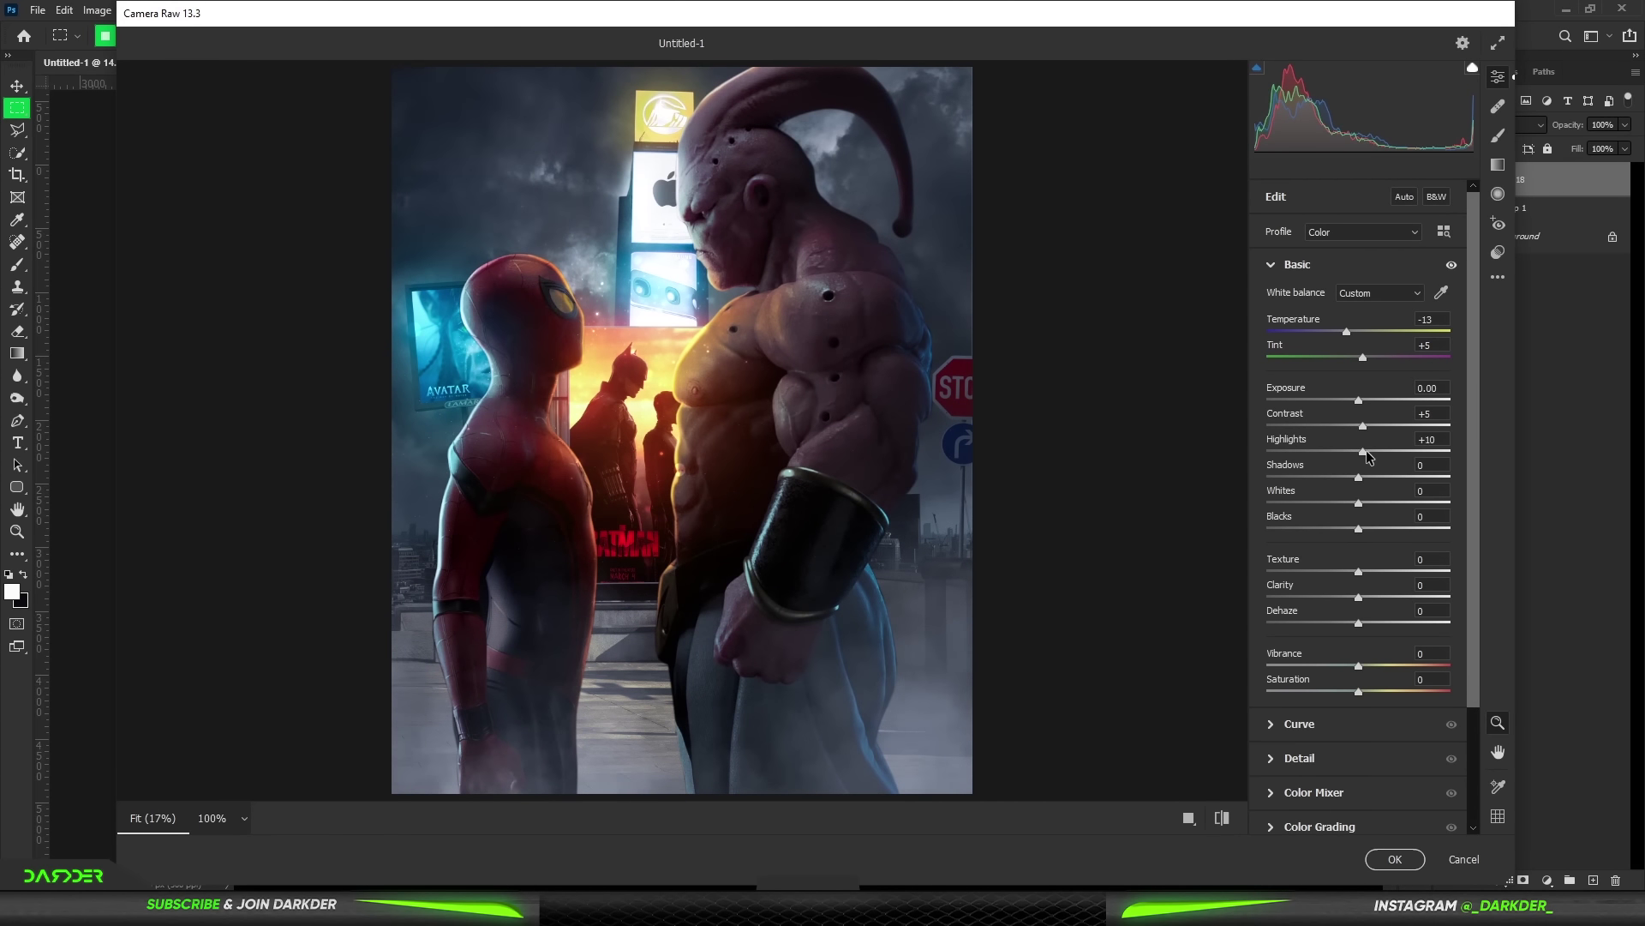